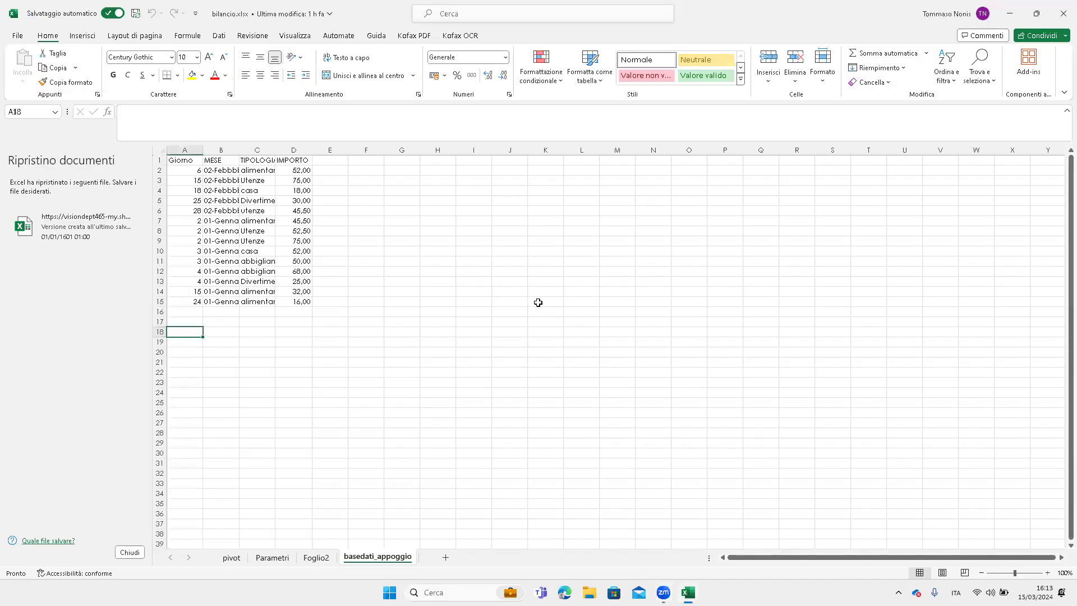
# Jump to cell A1, the Giorno heading of the basedati_appoggio table, with Ctrl+Home
pyautogui.hotkey('ctrl', 'Home')
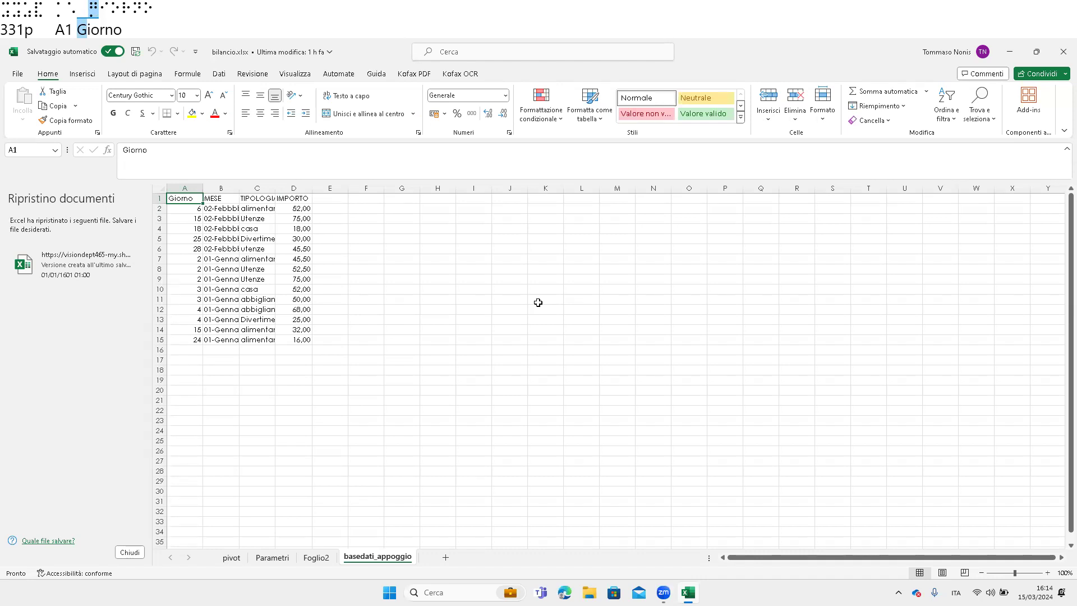
# Set the header row and first column as JAWS row and column title ranges
pyautogui.press('Right')
pyautogui.press('Right')
pyautogui.press('Right')
pyautogui.press('Left')
pyautogui.press('Left')
pyautogui.press('Left')
pyautogui.press('insert+shift+c')
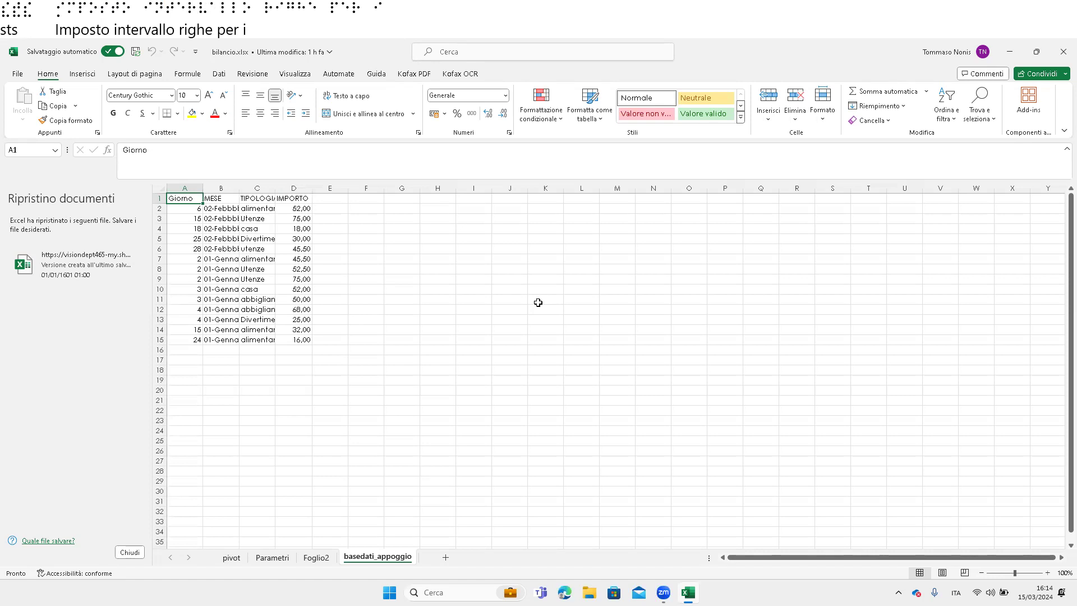
pyautogui.hotkey('ctrl', 'alt', 'shift', 'r')
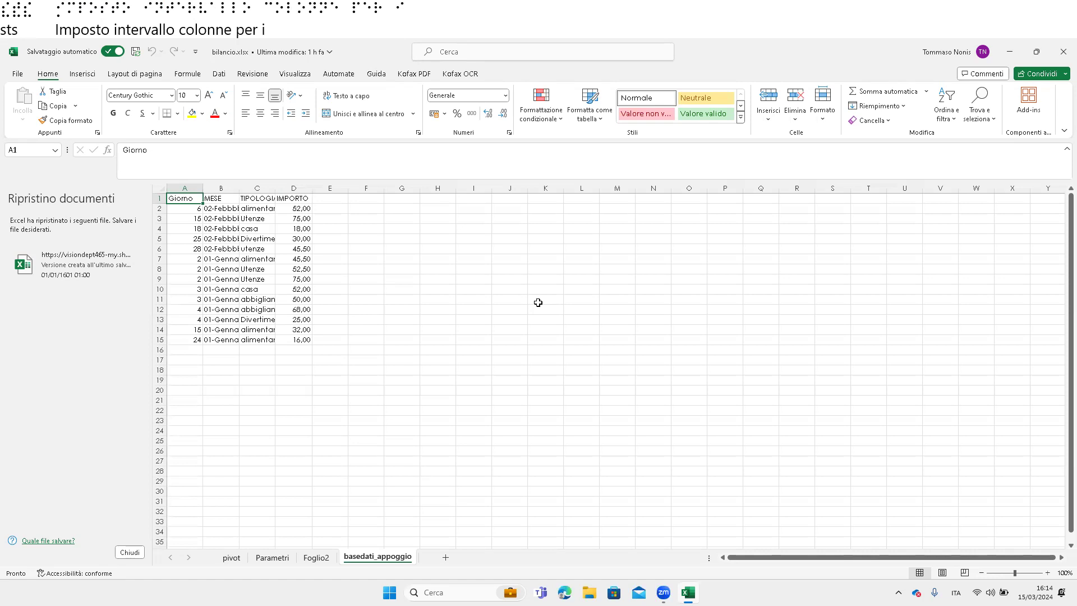
# Check the MESE heading announcement, then read the first entry's day 6, month and expense type
pyautogui.press('Right')
pyautogui.press('Left')
pyautogui.press('Right')
pyautogui.press('Right')
pyautogui.press('Left')
pyautogui.press('Left')
pyautogui.press('Down')
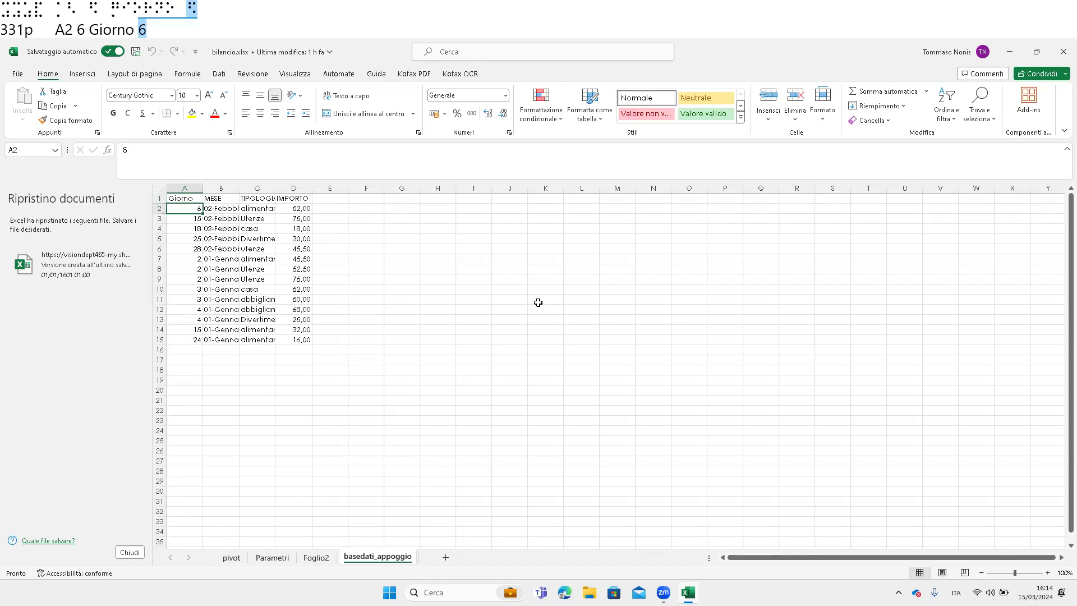
pyautogui.press('Right')
pyautogui.press('Right')
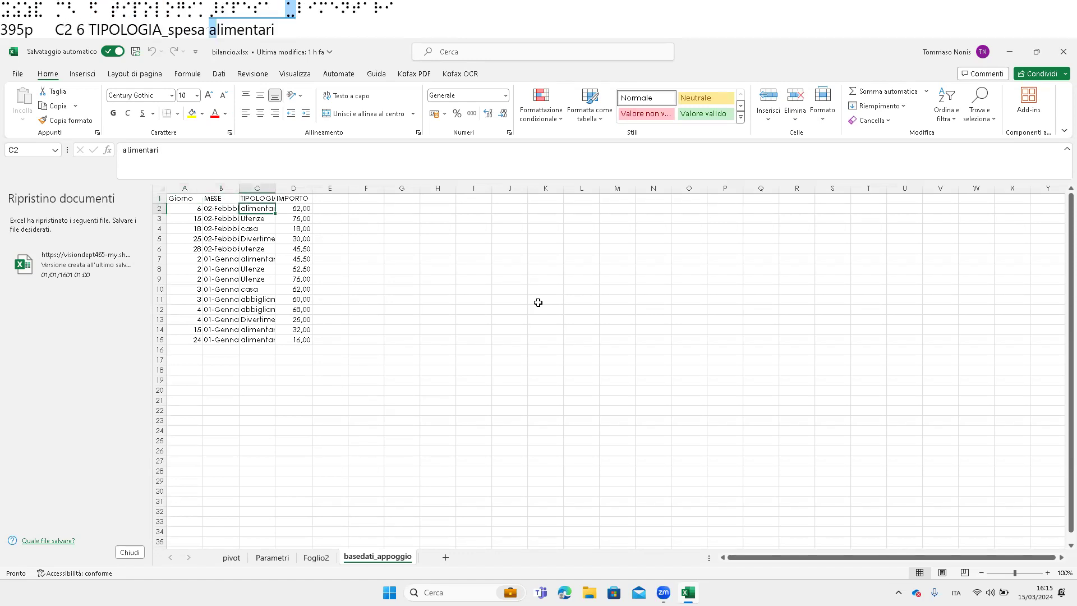
pyautogui.press('Right')
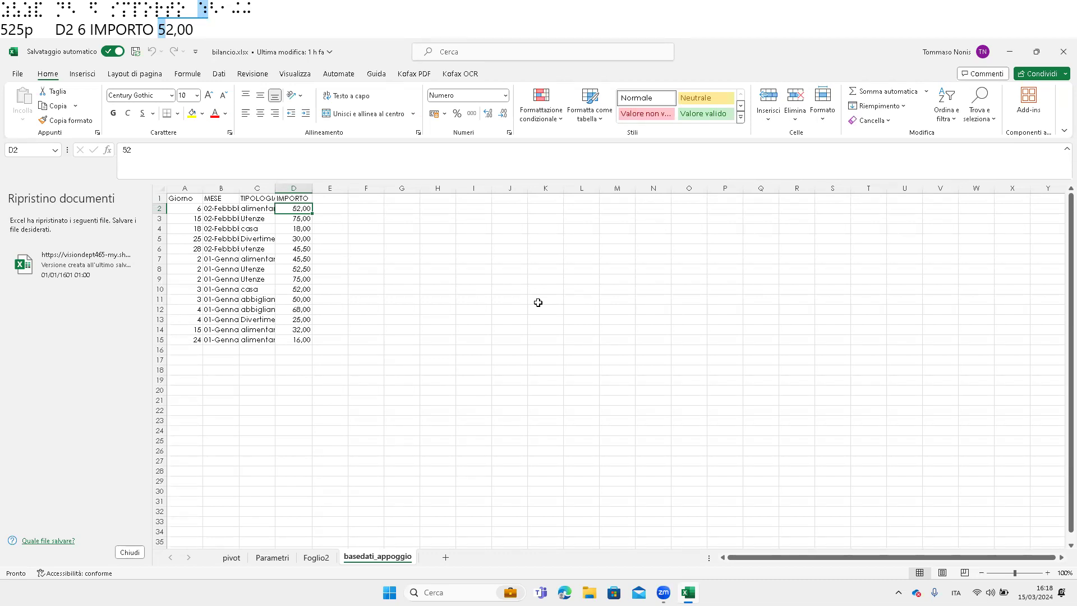
# Open and dismiss the sheet-actions menu and Find and Replace without changing anything
pyautogui.hotkey('shift', 'F10')
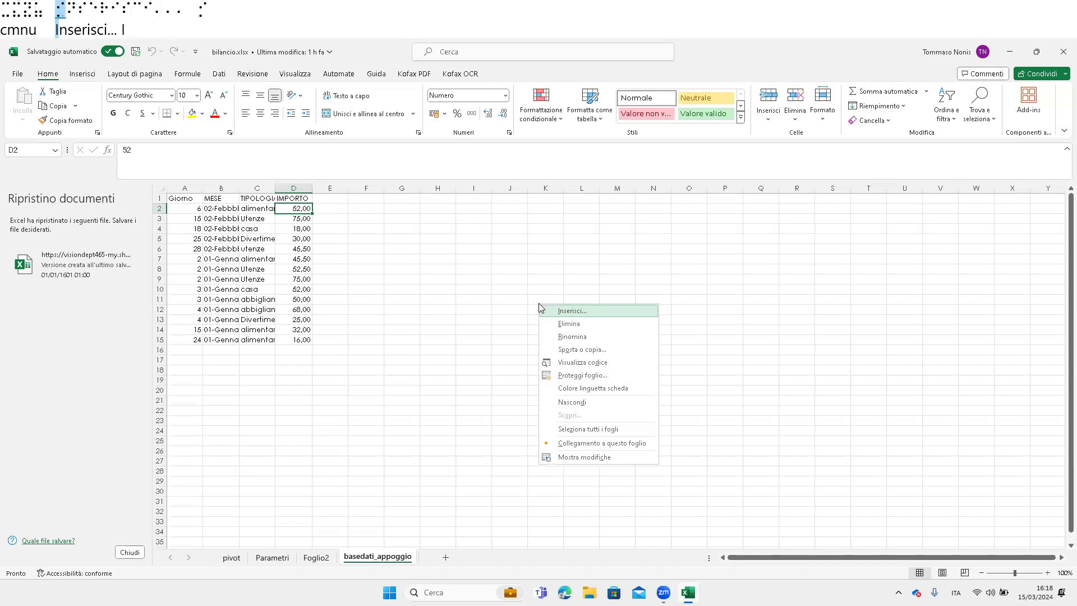
pyautogui.press('Escape')
pyautogui.press('Right')
pyautogui.press('Left')
pyautogui.press('Left')
pyautogui.press('Left')
pyautogui.press('Left')
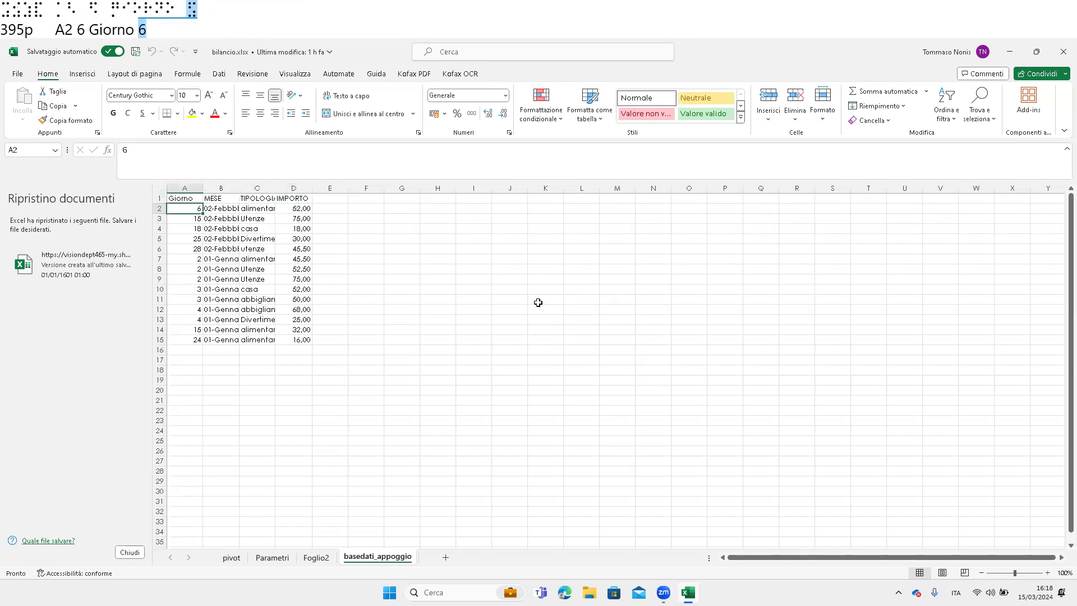
pyautogui.hotkey('ctrl', 'h')
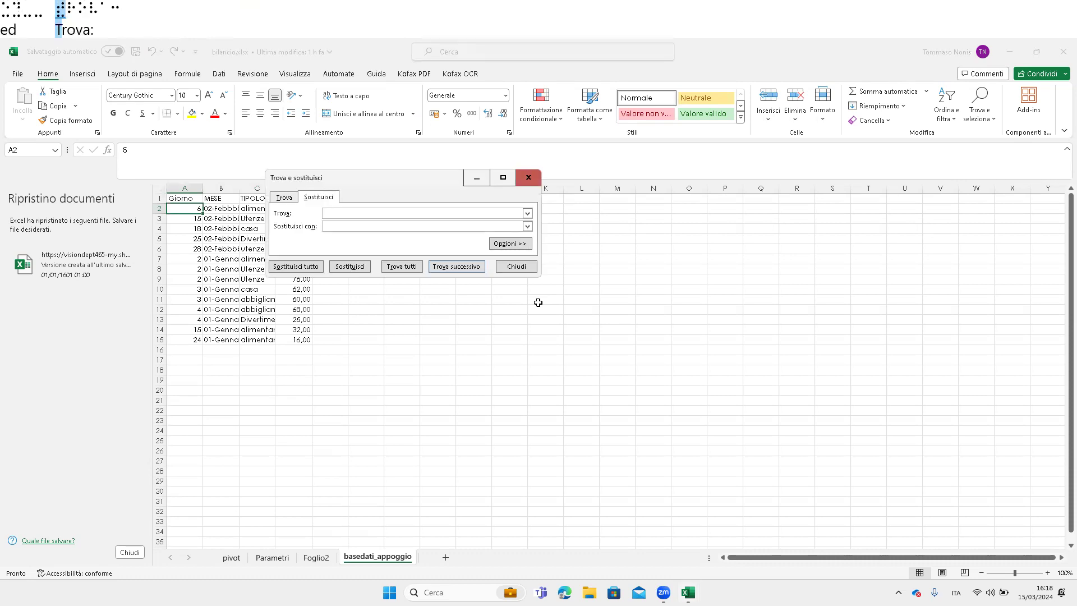
pyautogui.press('Escape')
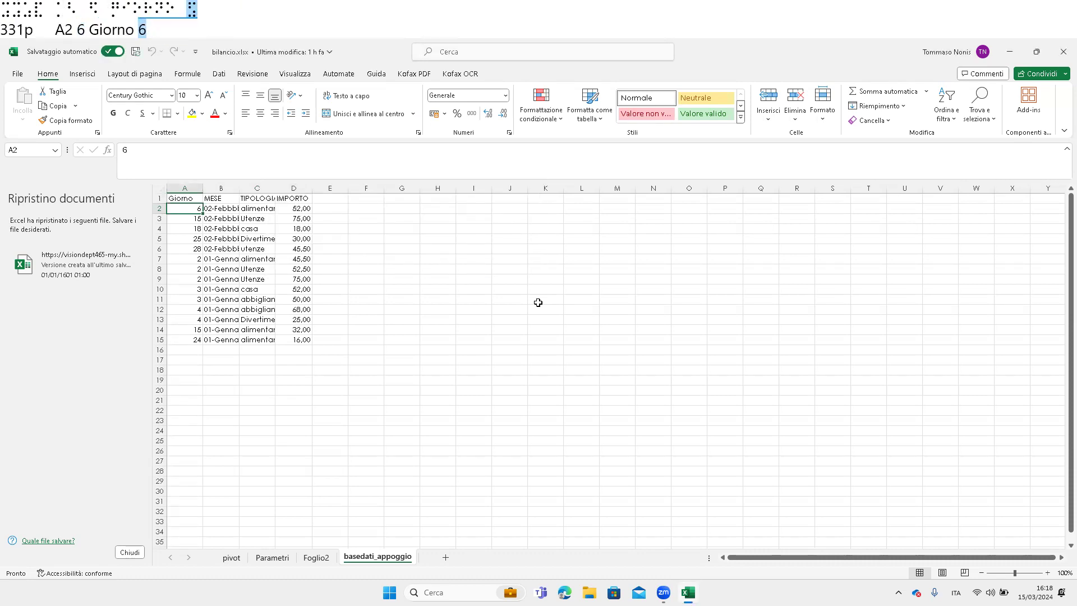
# Browse the sheet-actions menu again, then move focus to the basedati_appoggio sheet tab
pyautogui.press('Down')
pyautogui.press('Up')
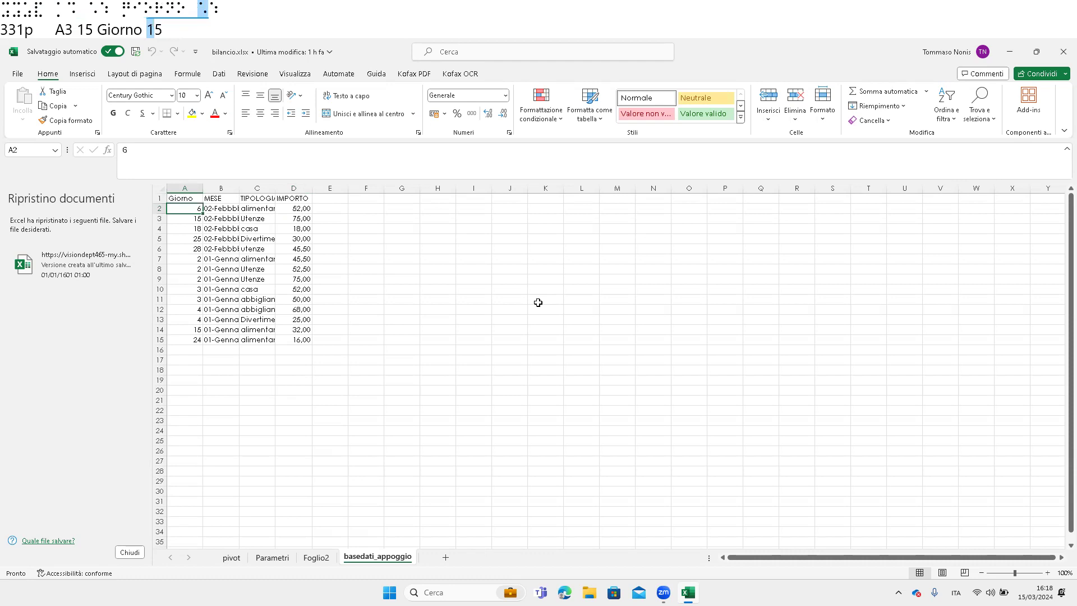
pyautogui.hotkey('shift', 'F10')
pyautogui.press('Down')
pyautogui.press('Down')
pyautogui.press('Down')
pyautogui.press('Down')
pyautogui.press('Escape')
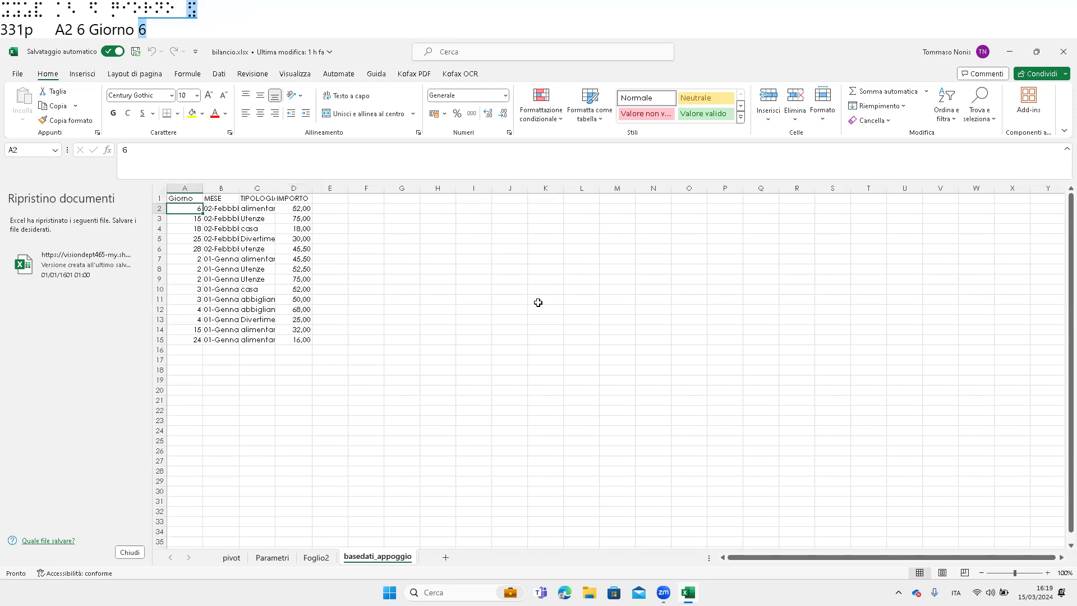
pyautogui.press('F6')
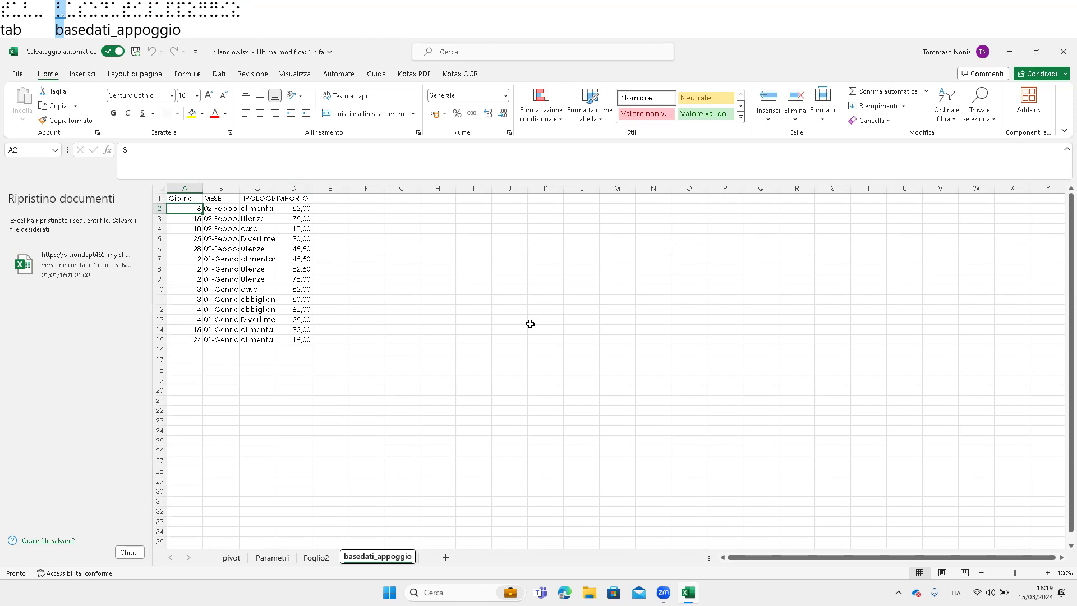
pyautogui.press('Left')
pyautogui.press('Left')
pyautogui.press('Left')
pyautogui.press('Right')
pyautogui.press('Right')
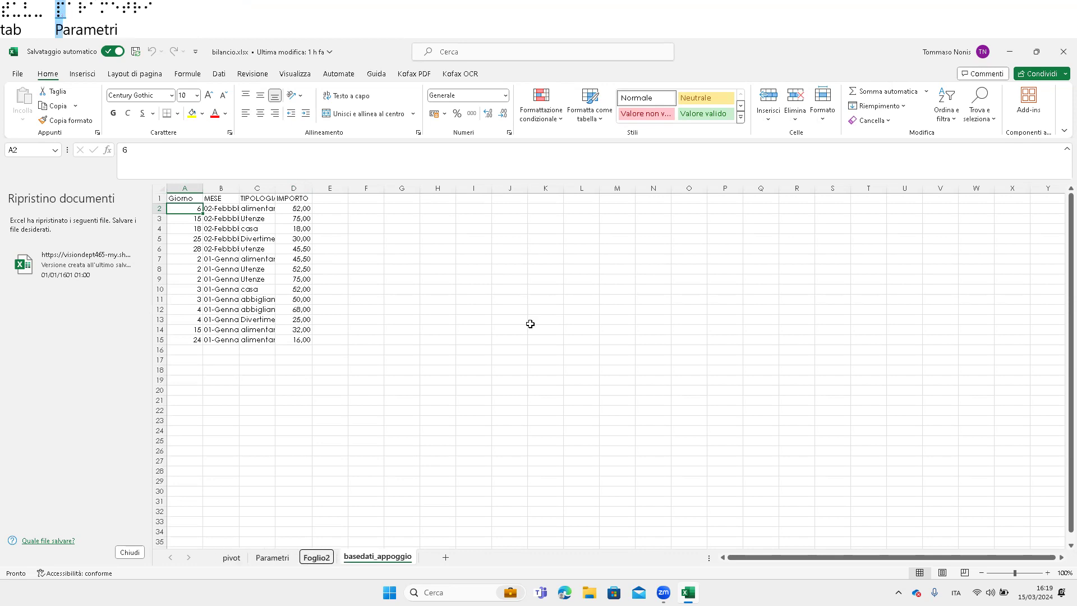
pyautogui.press('Right')
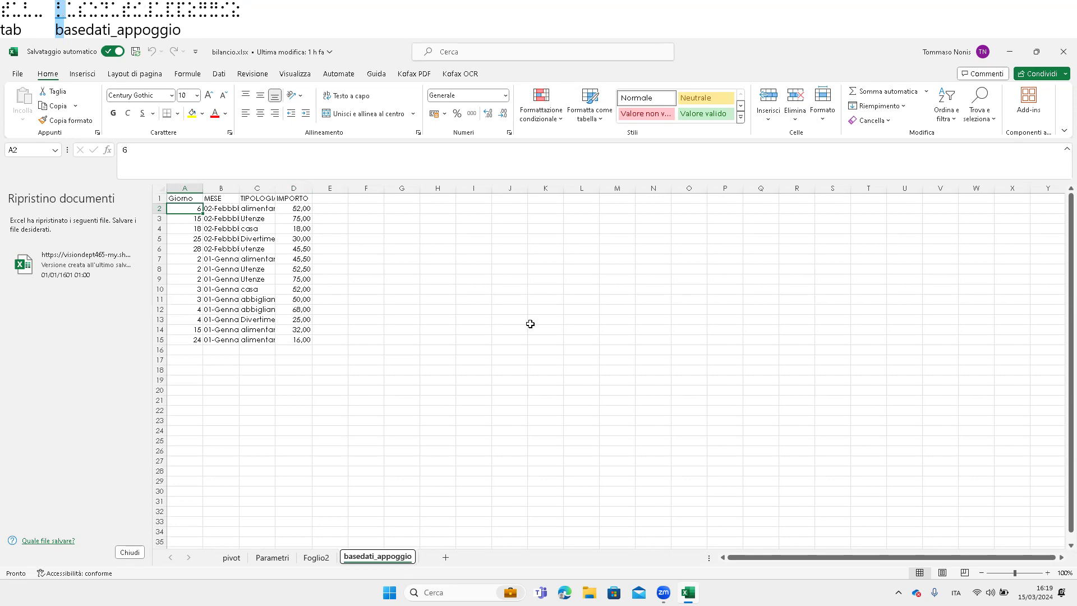
pyautogui.press('Left')
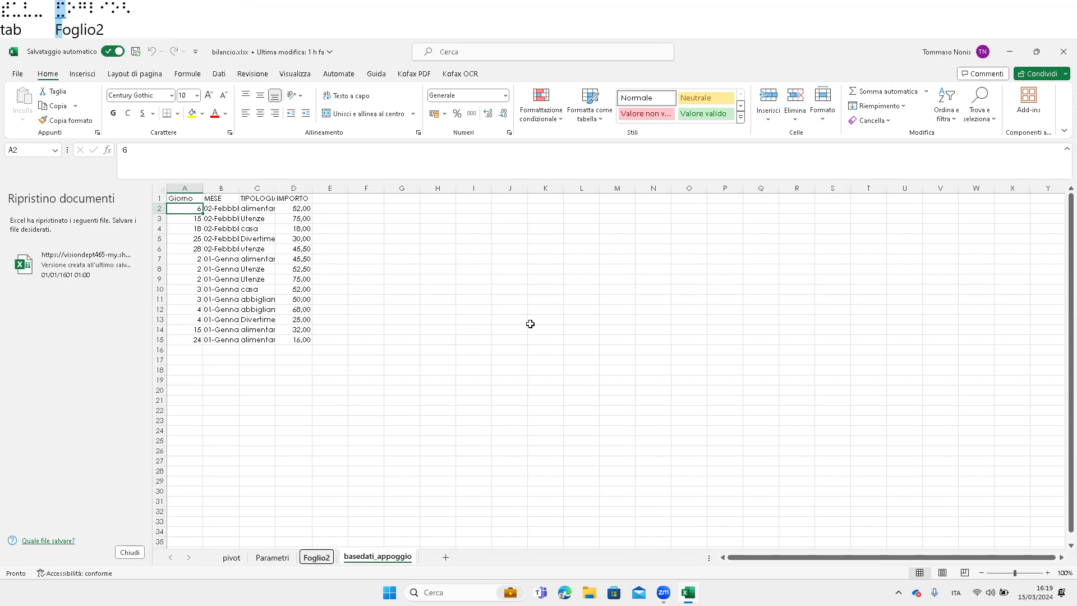
pyautogui.press('Return')
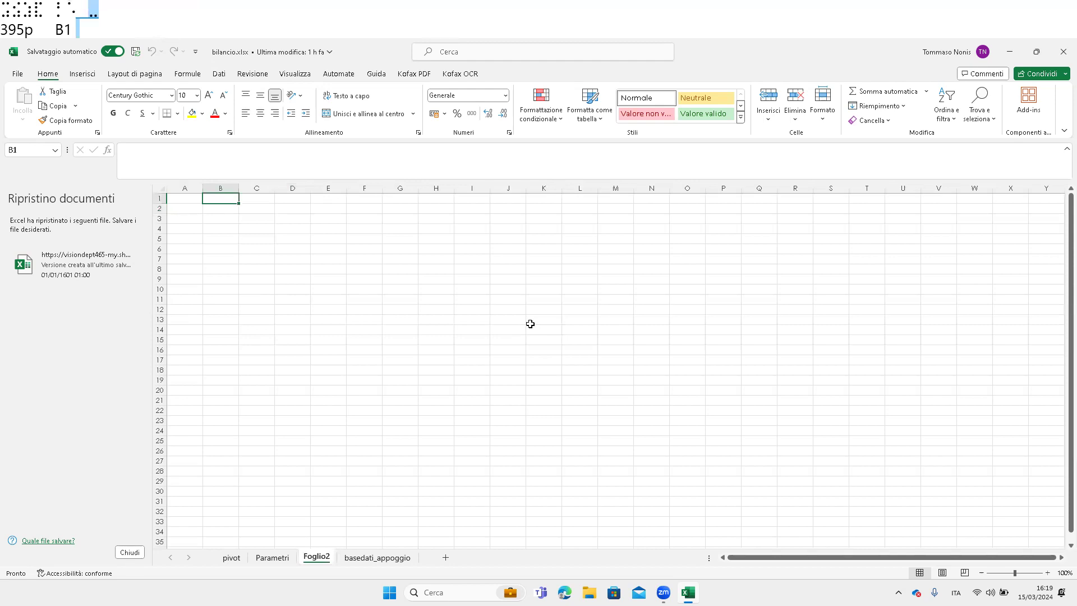
pyautogui.press('Left')
pyautogui.press('F6')
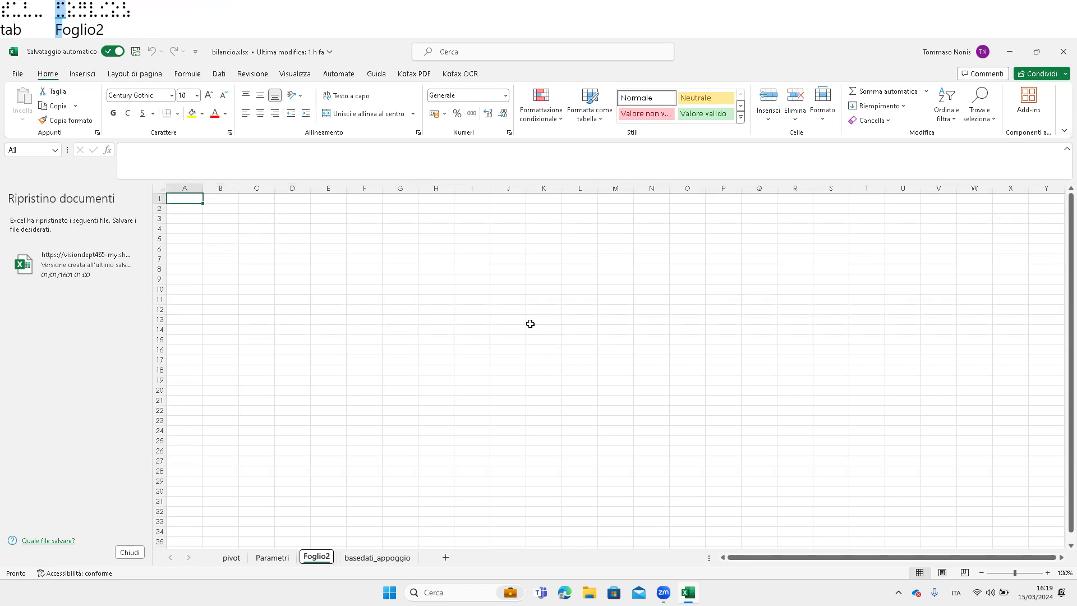
pyautogui.press('Right')
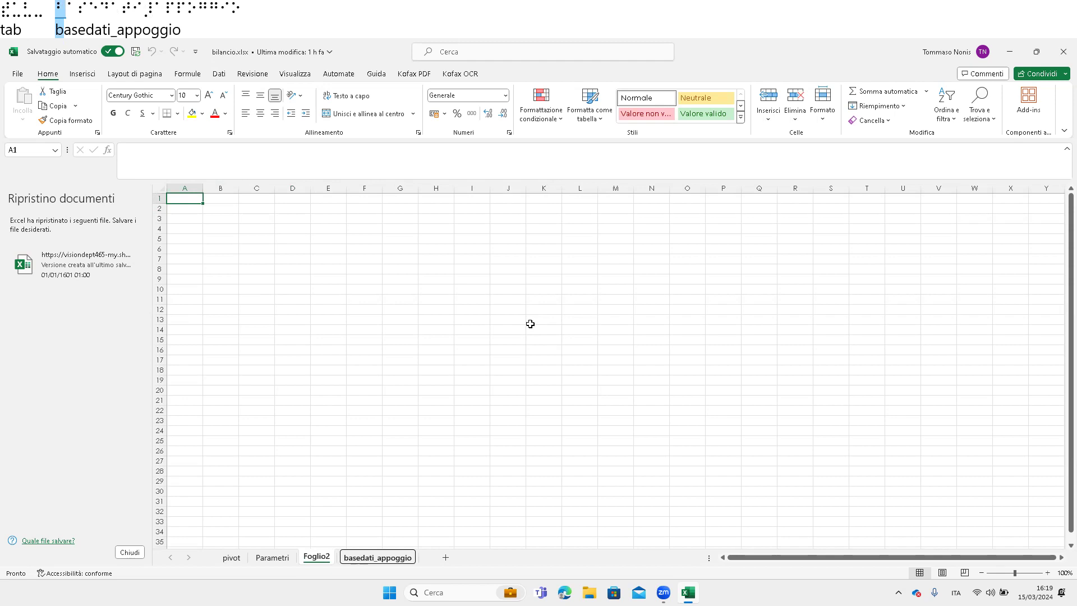
pyautogui.press('Left')
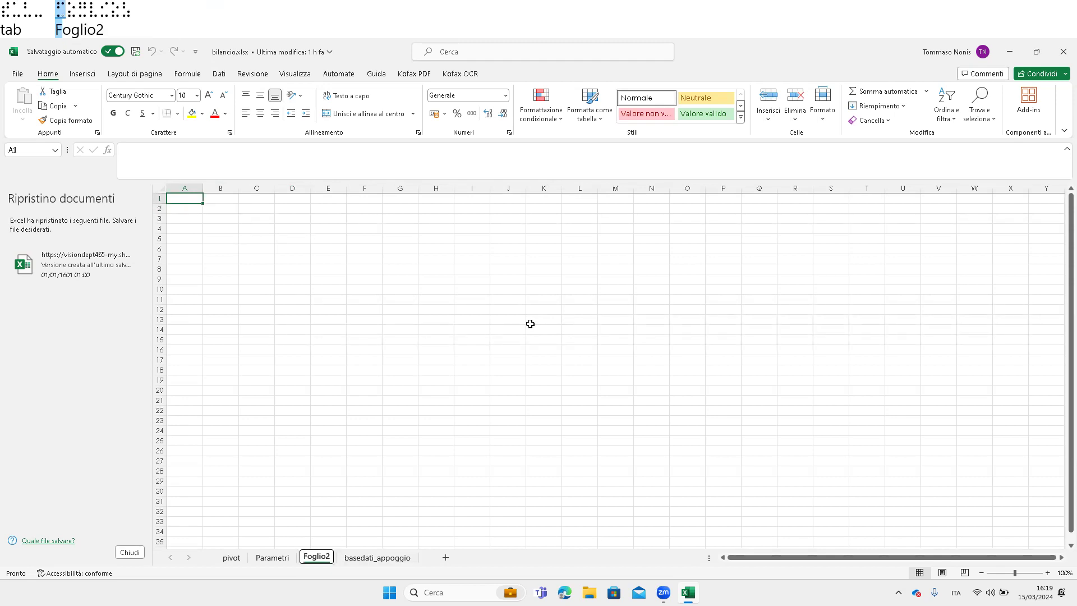
# Choose Rinomina from the Foglio2 tab menu and clear the old name Foglio2
pyautogui.hotkey('shift', 'F10')
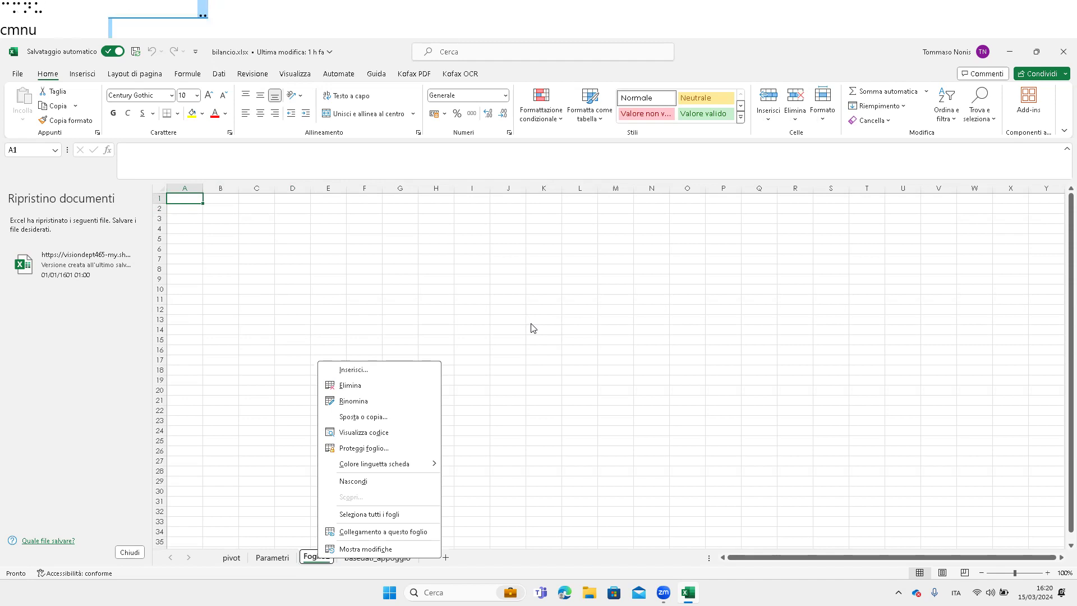
pyautogui.press('Down')
pyautogui.press('Down')
pyautogui.press('Down')
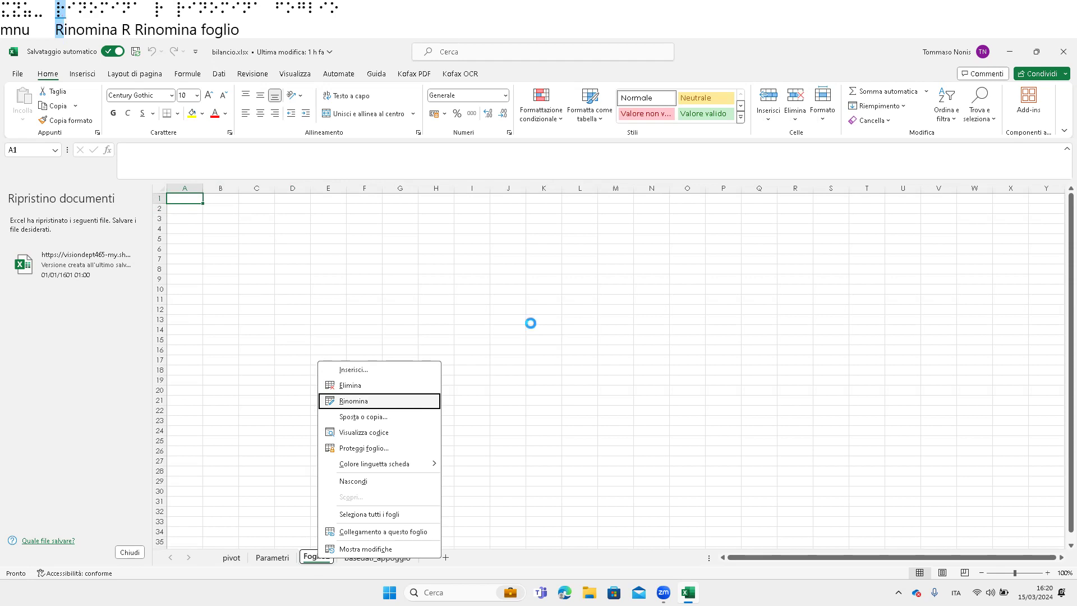
pyautogui.press('Return')
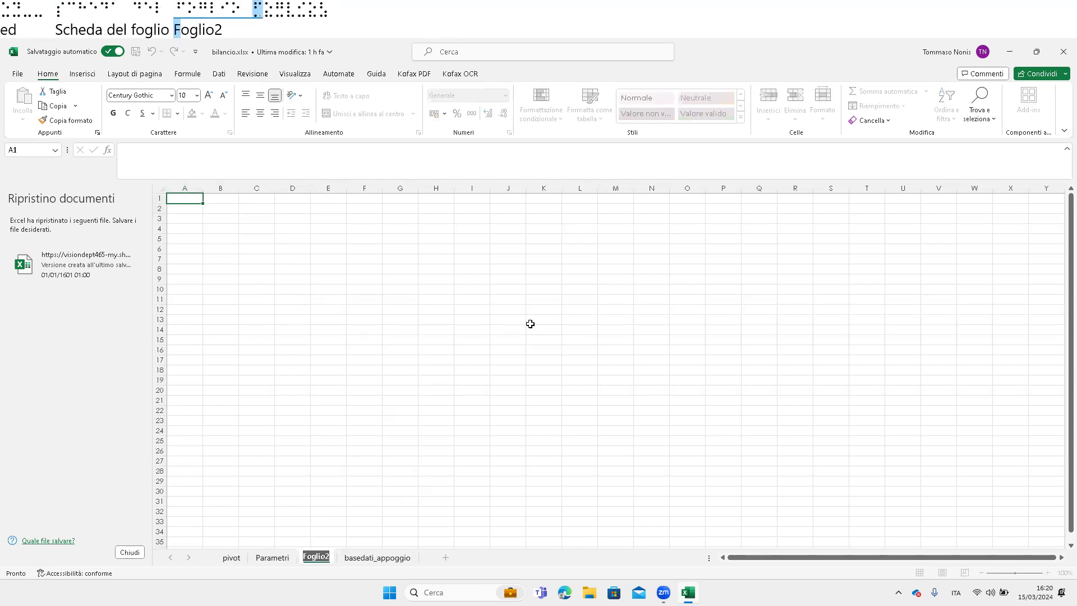
pyautogui.press('BackSpace')
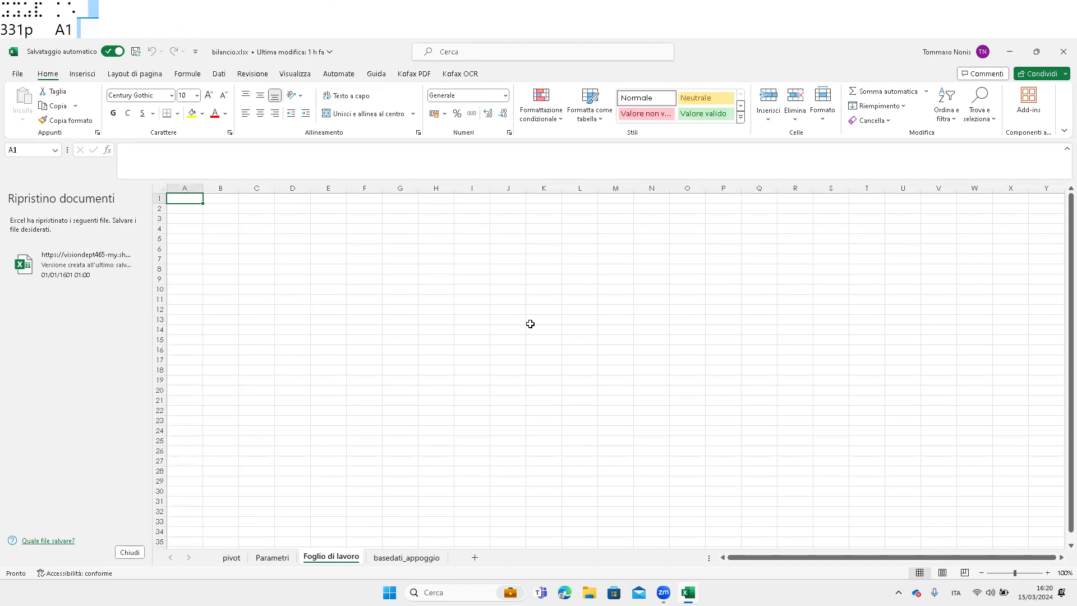
pyautogui.press('F6')
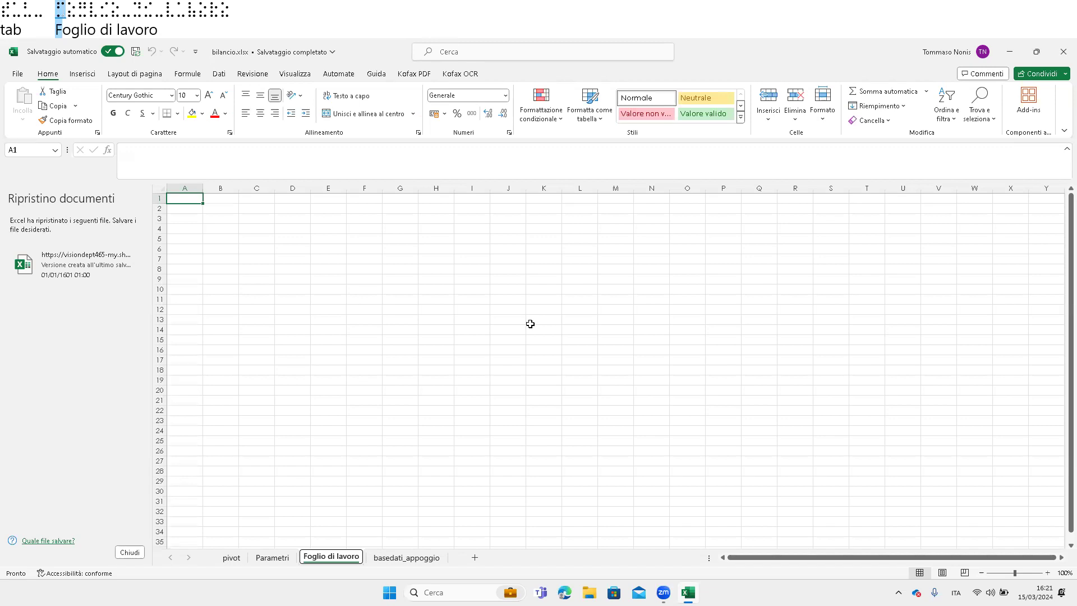
pyautogui.press('Down')
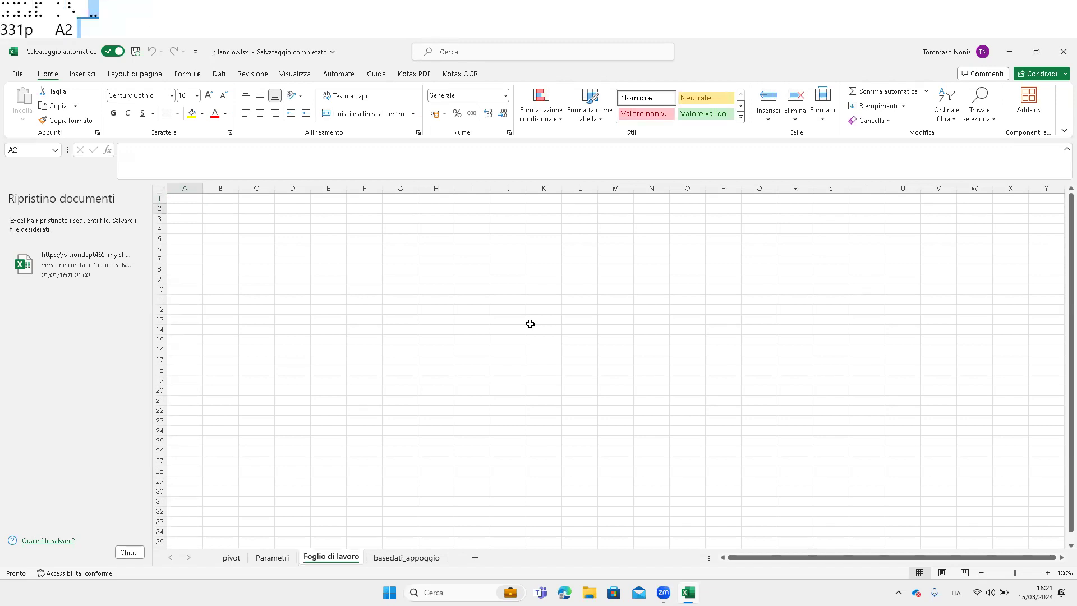
pyautogui.hotkey('ctrl', 'pageup')
pyautogui.hotkey('ctrl', 'pagedown')
pyautogui.hotkey('ctrl', 'pagedown')
pyautogui.hotkey('ctrl', 'pageup')
pyautogui.press('F6')
pyautogui.press('Tab')
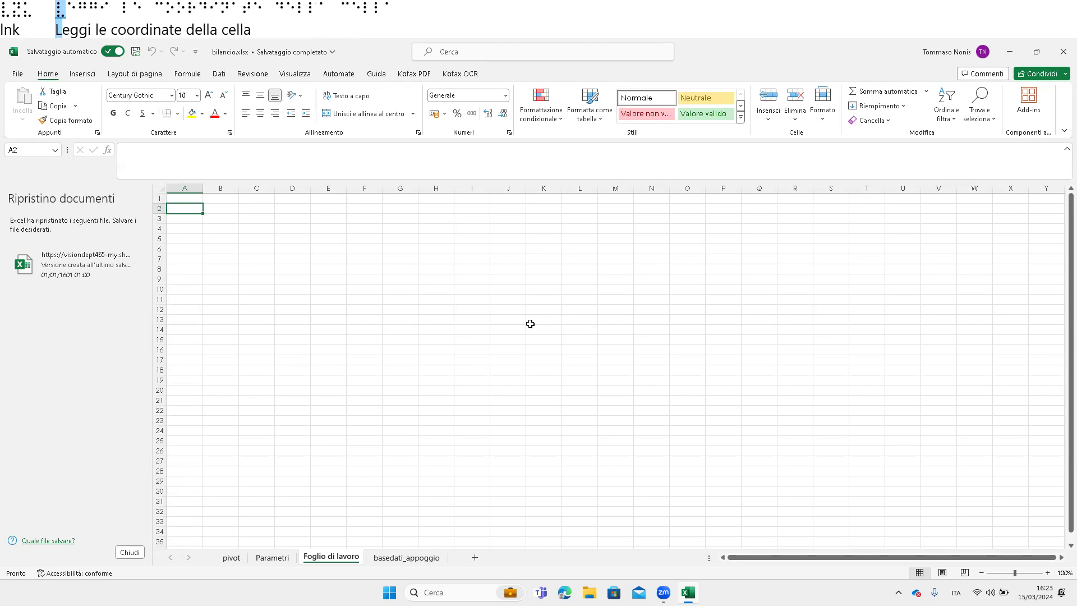
pyautogui.press('Tab')
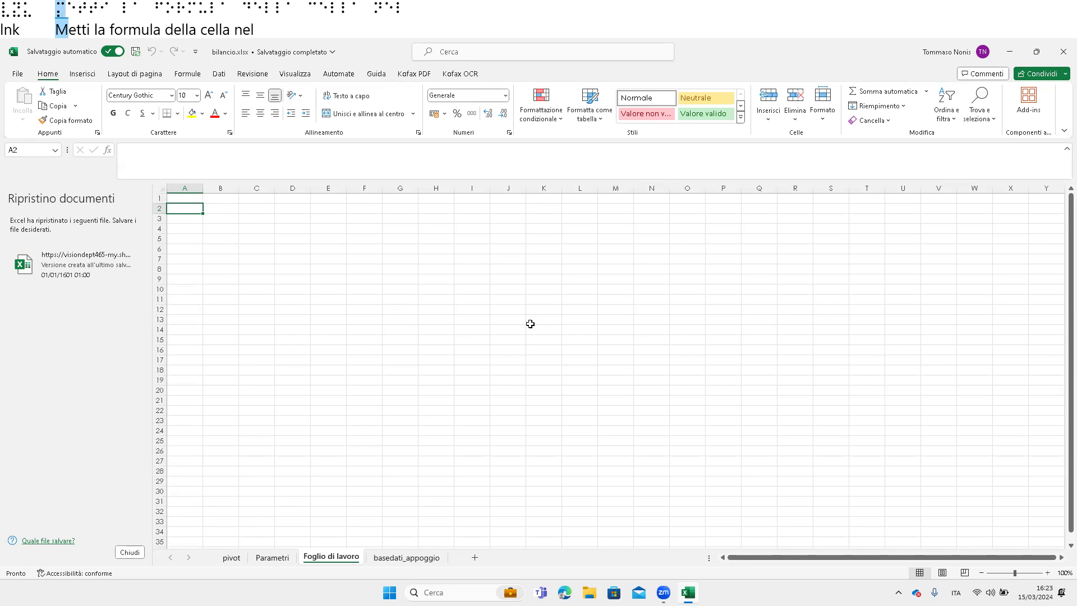
pyautogui.press('Tab')
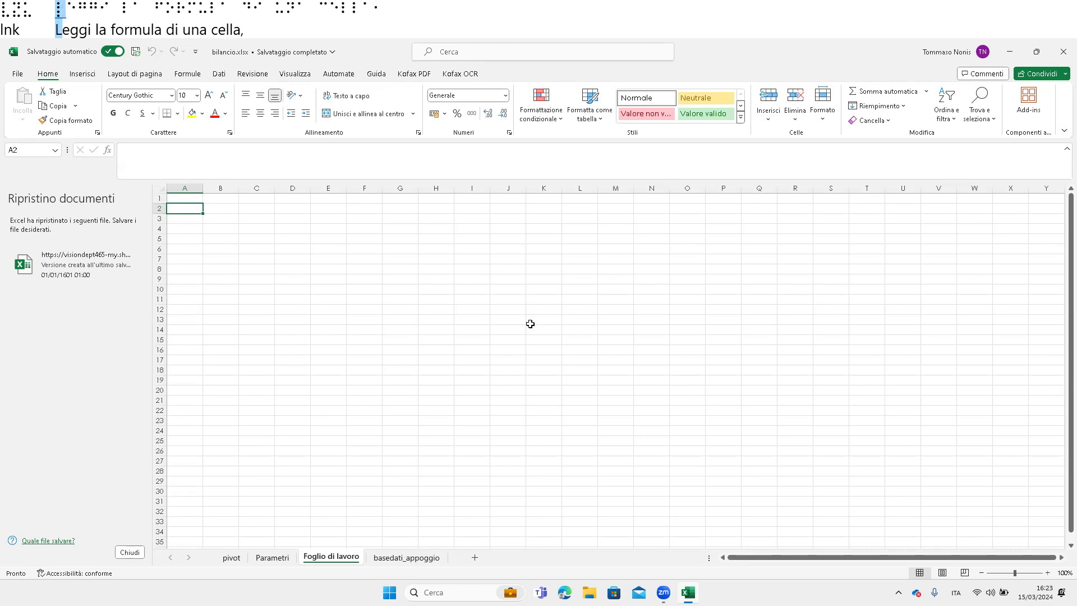
pyautogui.hotkey('shift', 'Tab')
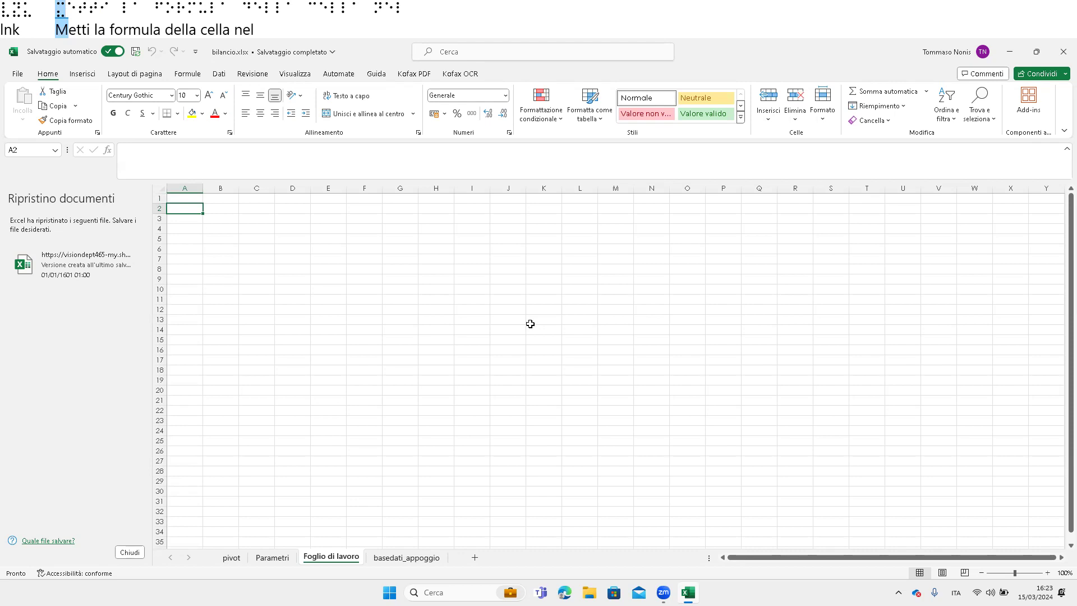
pyautogui.hotkey('shift', 'Tab')
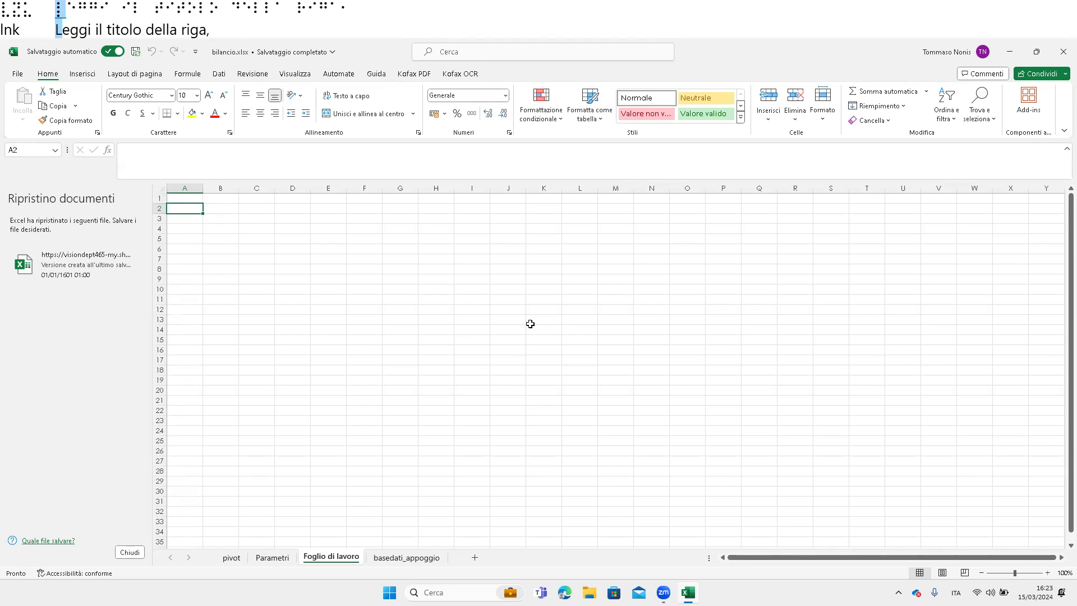
pyautogui.hotkey('shift', 'Tab')
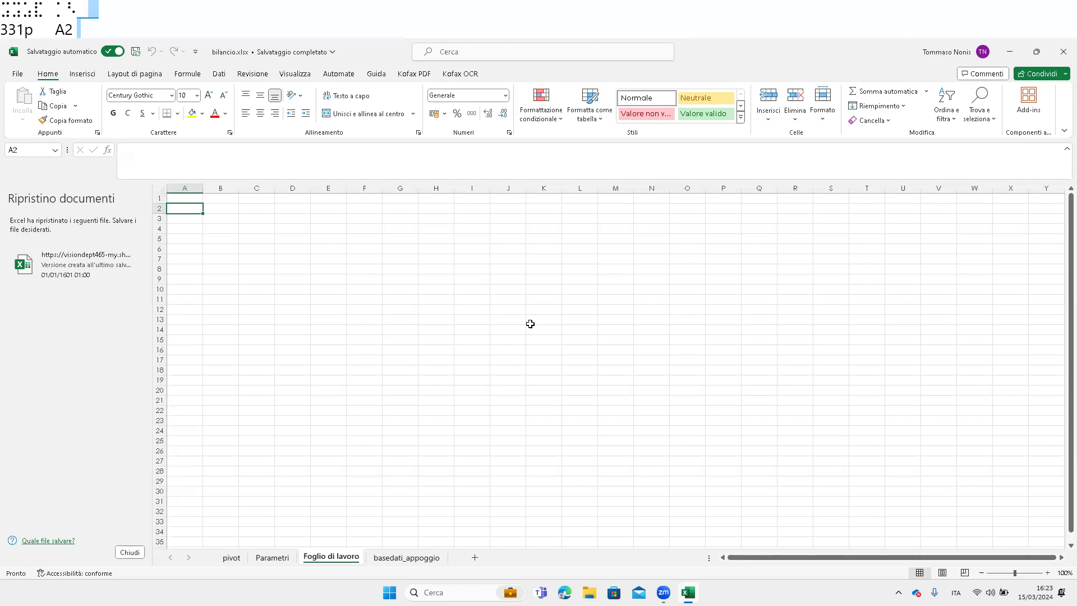
# Read the Excel shortcut tips in Virtual Viewer (AutoSum, starting formulas, selecting columns), then close them
pyautogui.press('Insert+h')
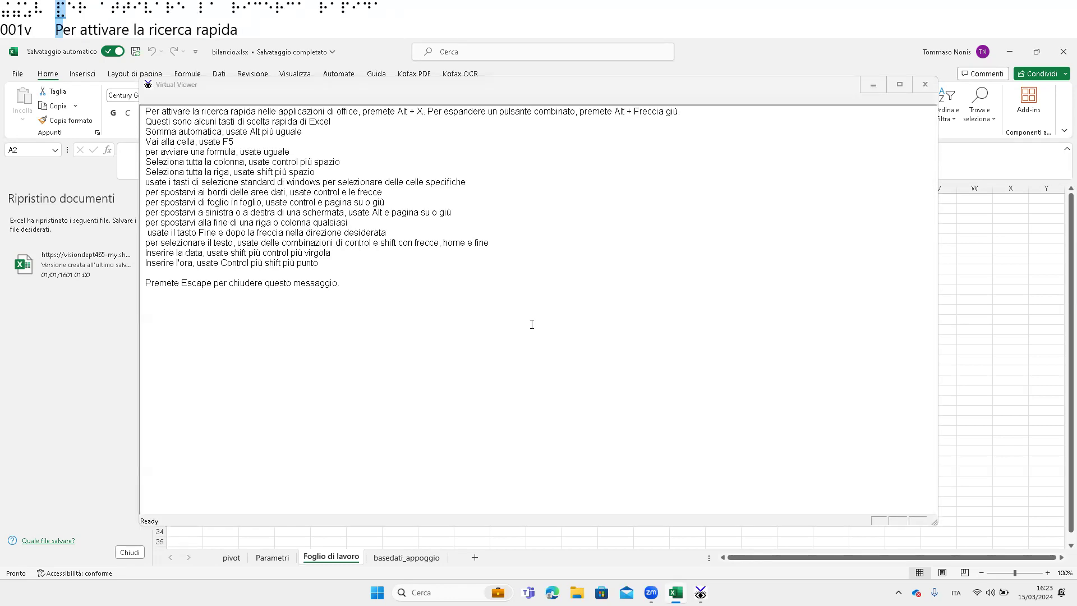
pyautogui.press('Down')
pyautogui.press('Down')
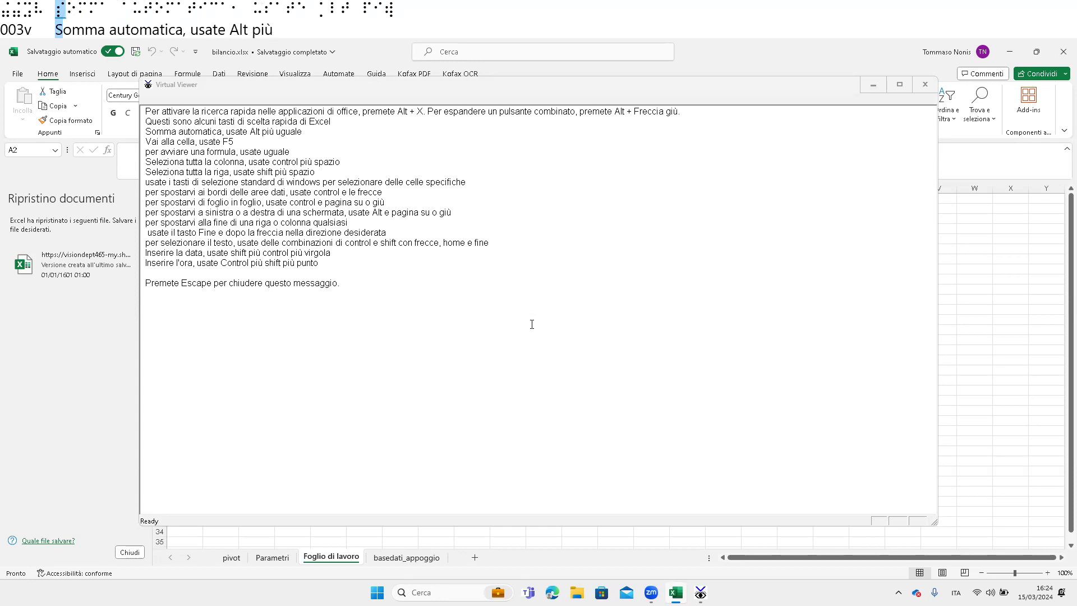
pyautogui.press('Down')
pyautogui.press('Down')
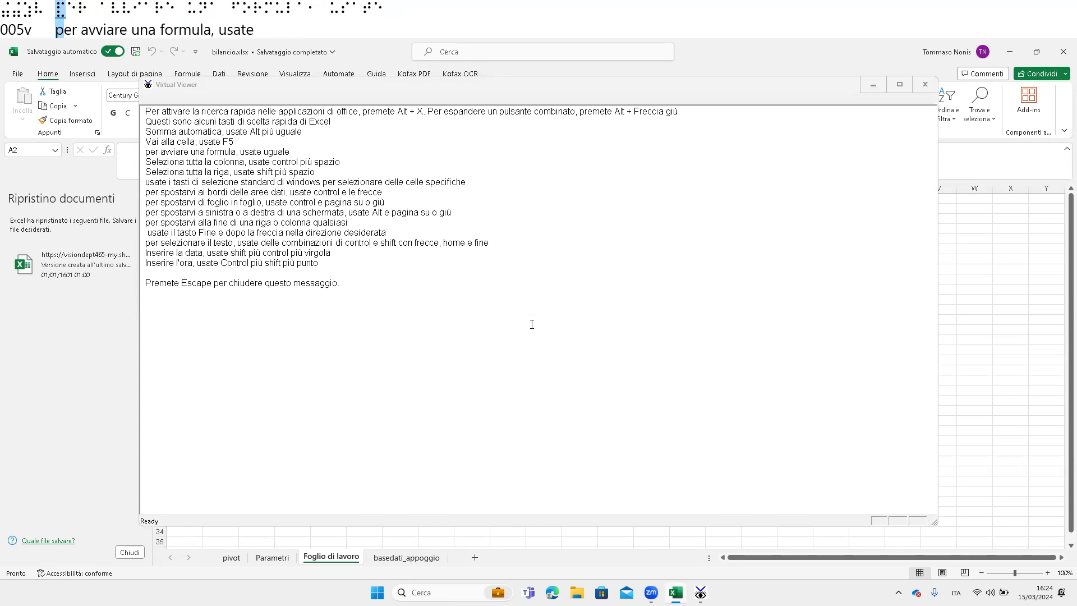
pyautogui.press('Down')
pyautogui.press('Down')
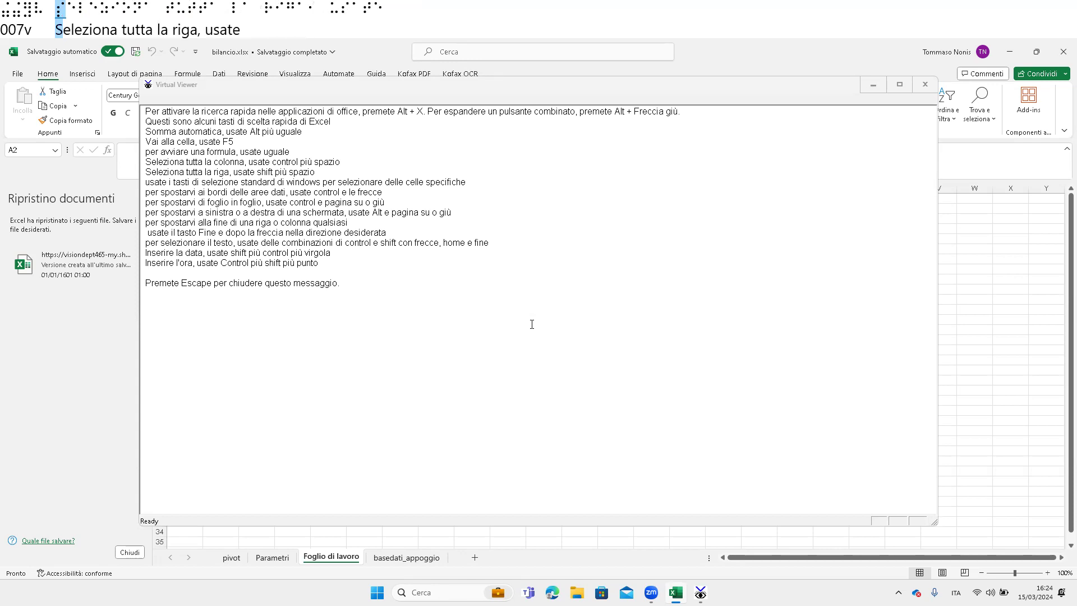
pyautogui.press('Down')
pyautogui.press('Down')
pyautogui.press('Down')
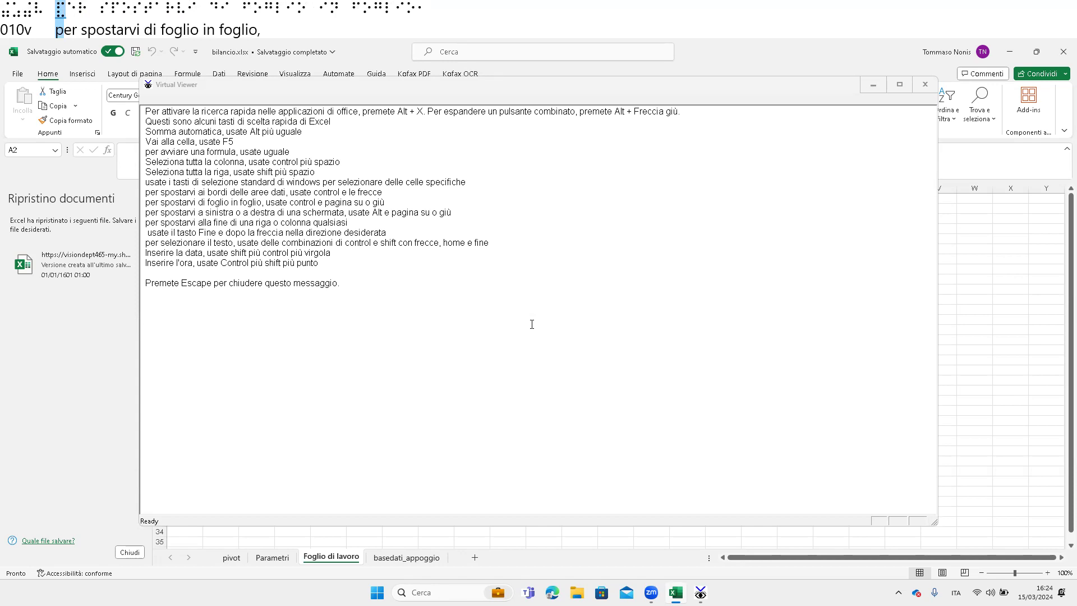
pyautogui.press('Escape')
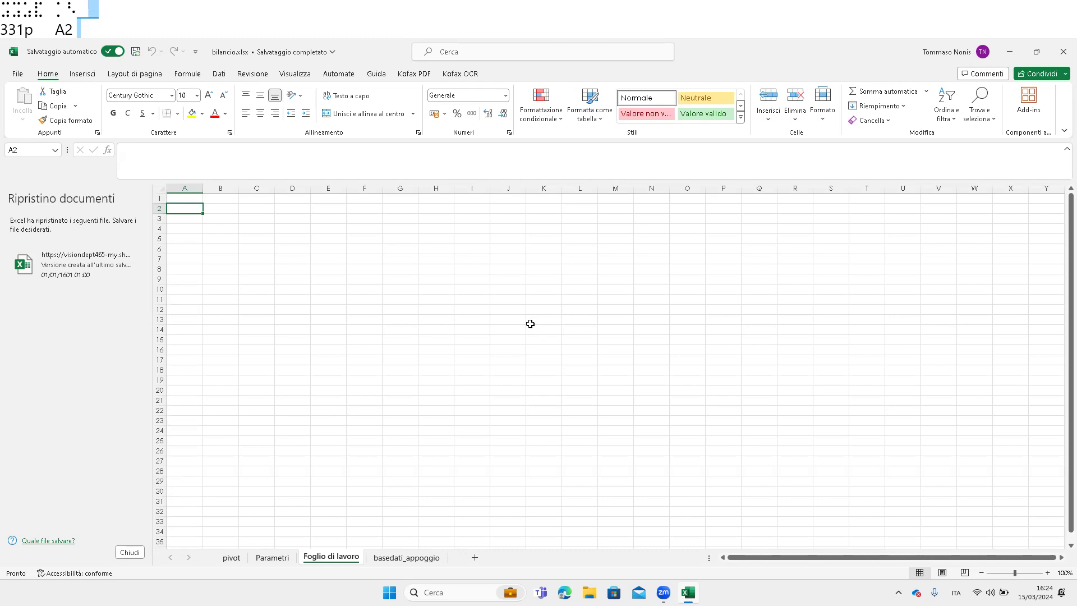
pyautogui.press('Insert+space')
pyautogui.press('j')
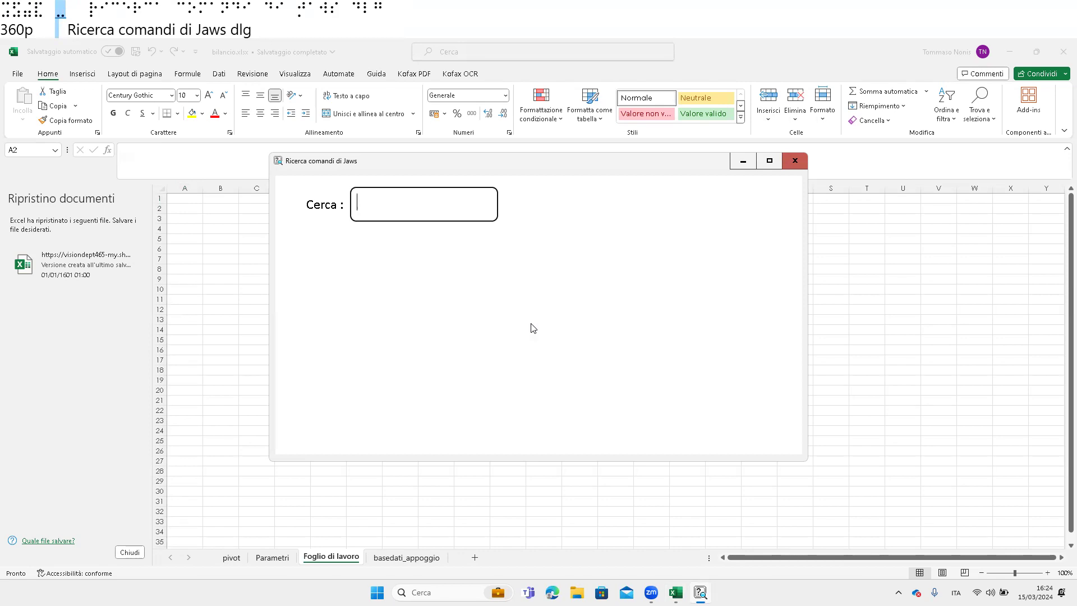
pyautogui.write('f')
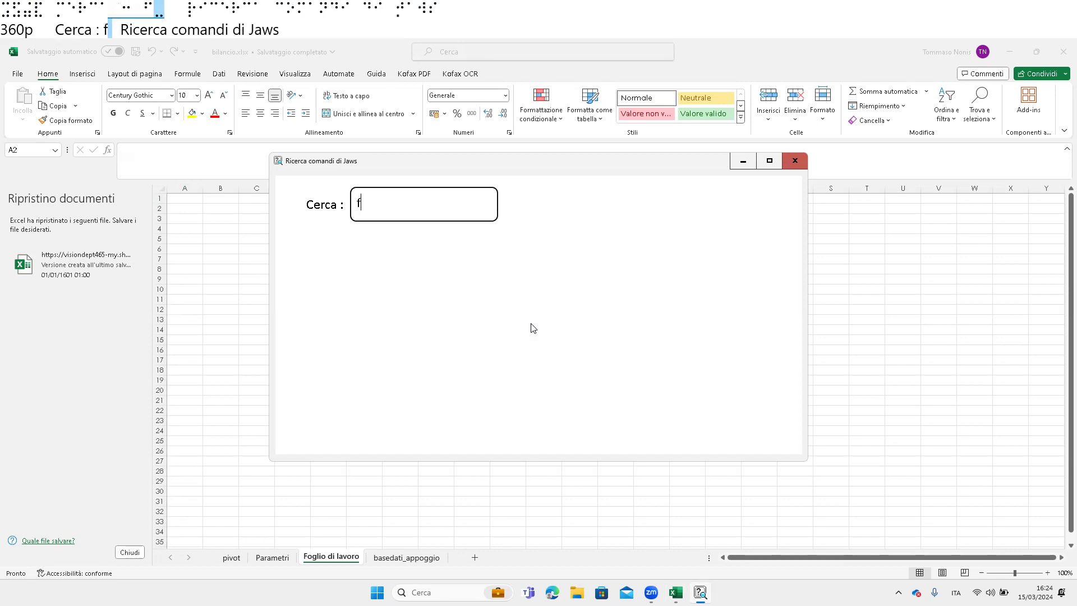
pyautogui.write('ormul')
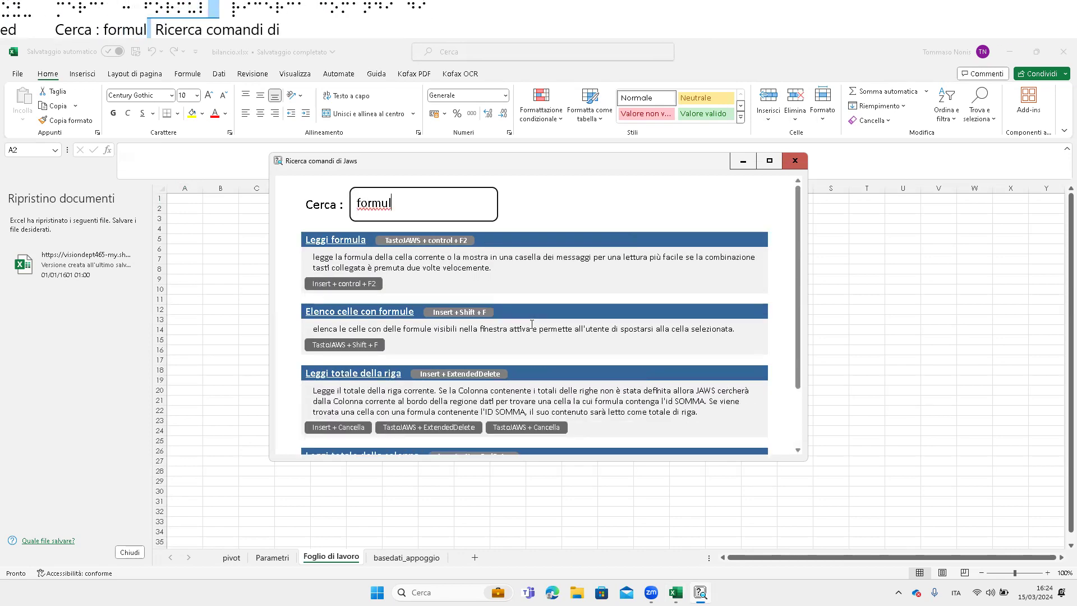
pyautogui.press('Tab')
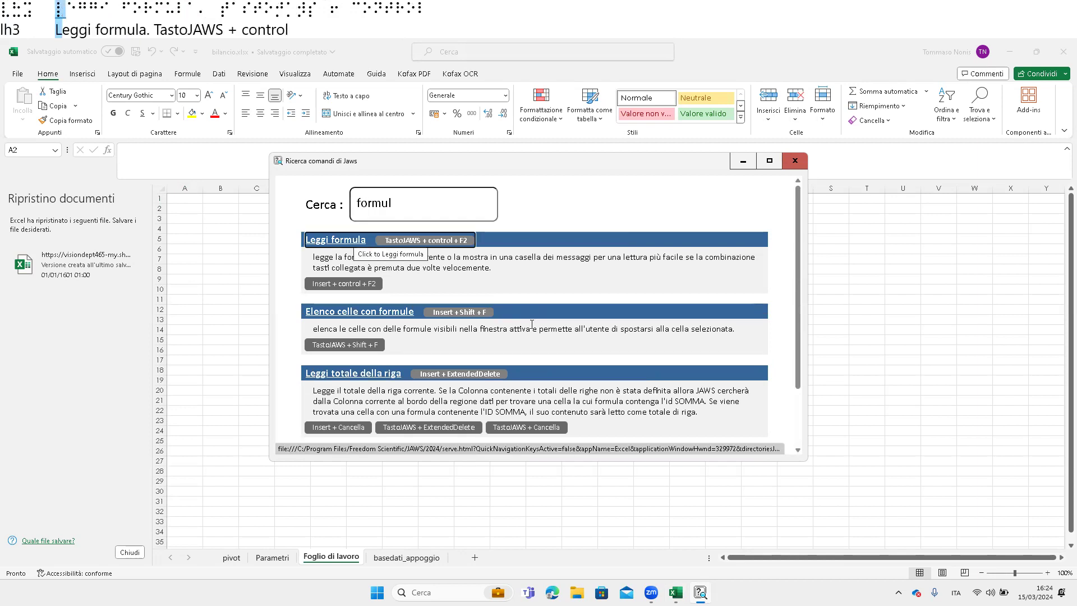
pyautogui.press('Tab')
pyautogui.press('Tab')
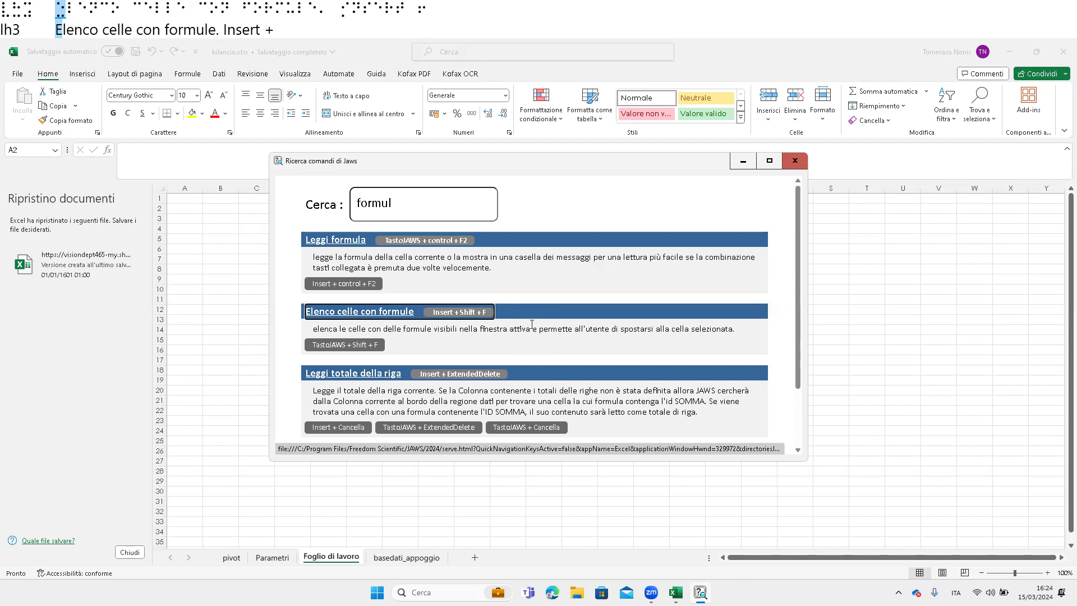
pyautogui.press('Up')
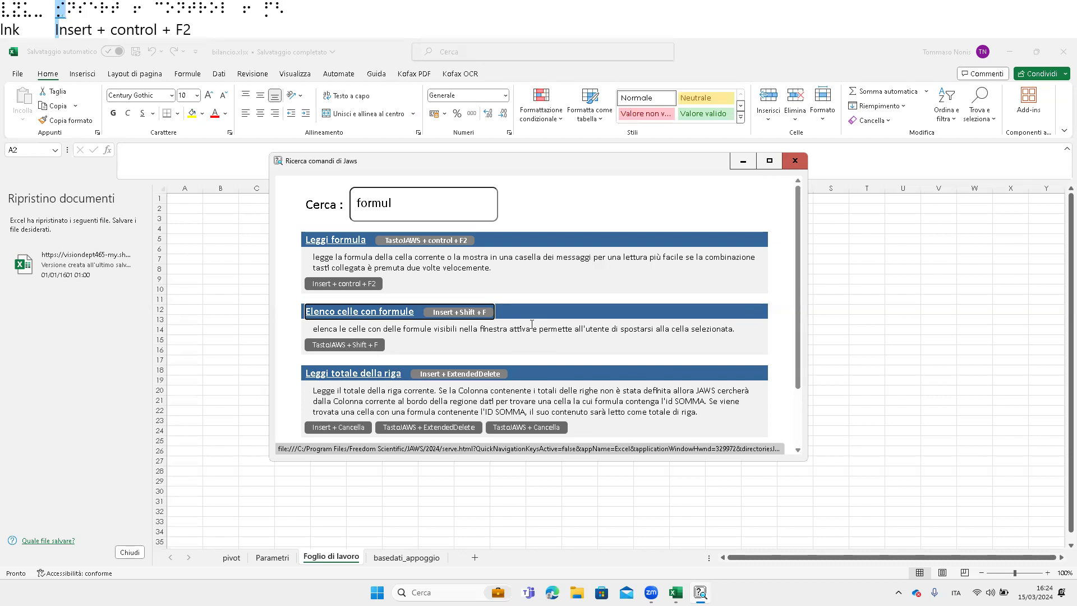
pyautogui.press('insert+t')
pyautogui.press('Down')
pyautogui.press('Return')
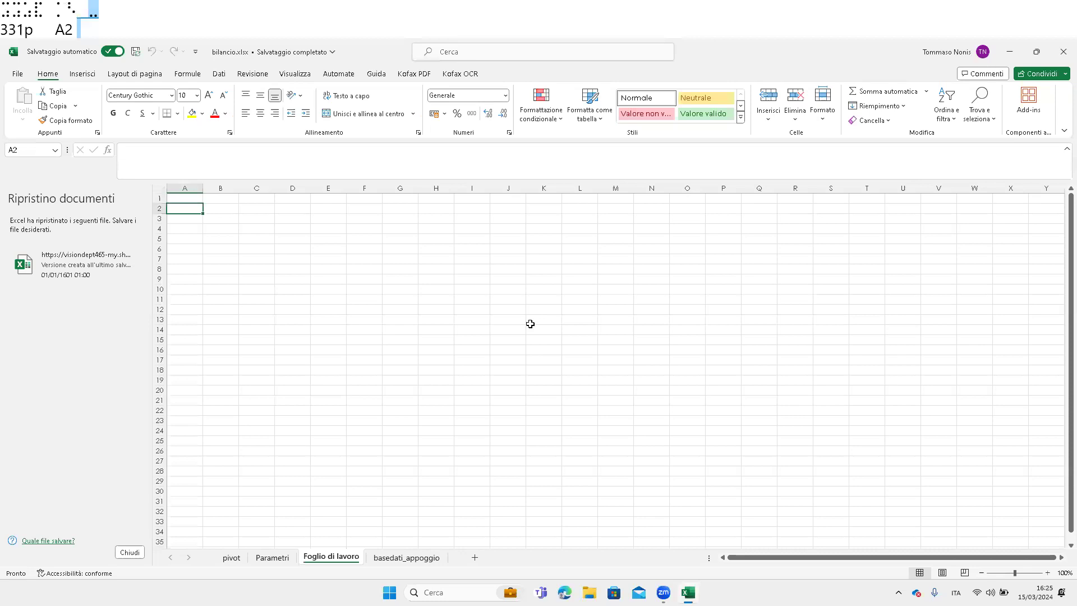
# Switch to basedati_appoggio and read row 2: day 6, February, then the expense type
pyautogui.press('Down')
pyautogui.press('Up')
pyautogui.press('Right')
pyautogui.press('Left')
pyautogui.hotkey('ctrl', 'pagedown')
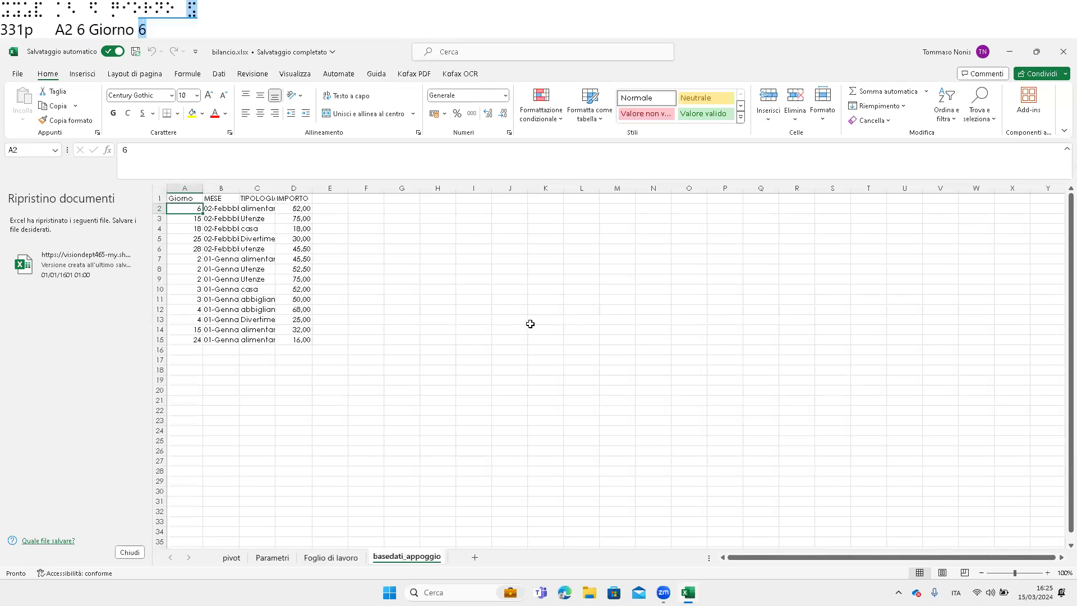
pyautogui.press('Up')
pyautogui.press('Down')
pyautogui.press('Right')
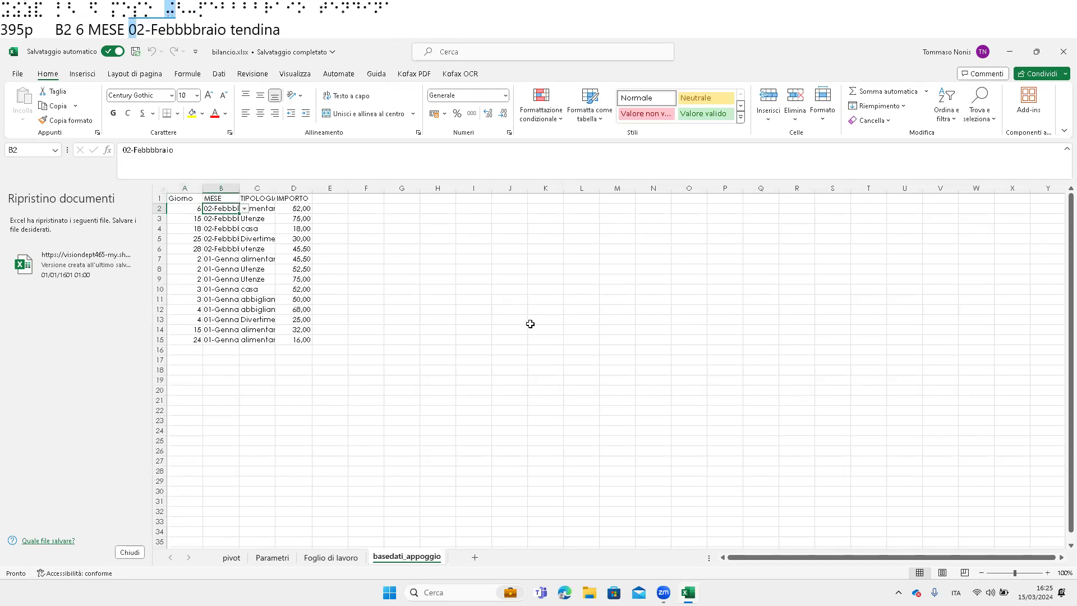
pyautogui.press('Left')
pyautogui.press('Right')
pyautogui.press('Right')
pyautogui.press('Right')
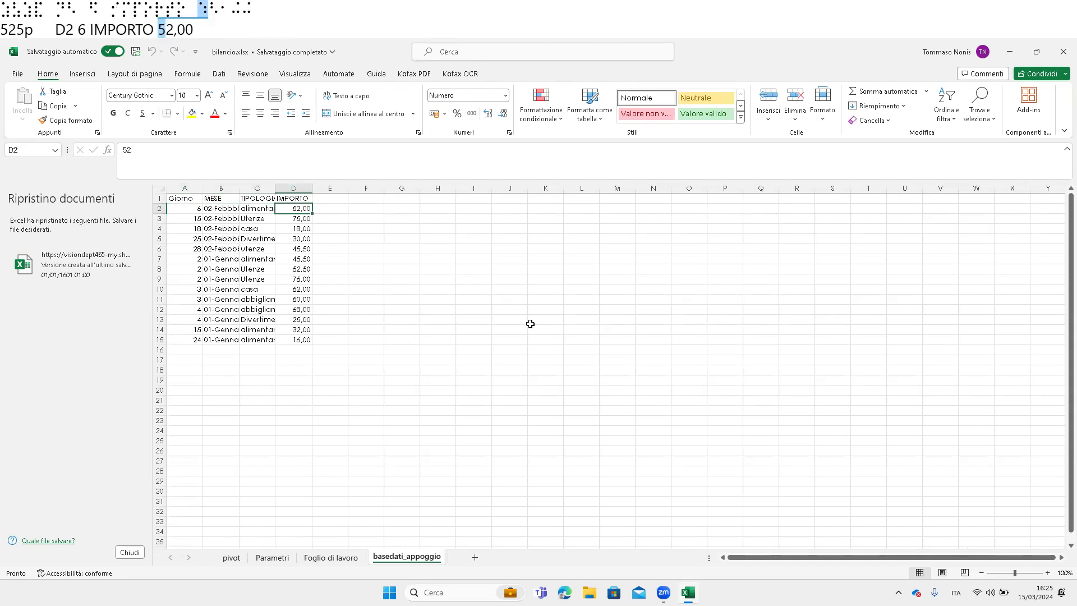
pyautogui.press('Left')
pyautogui.press('Left')
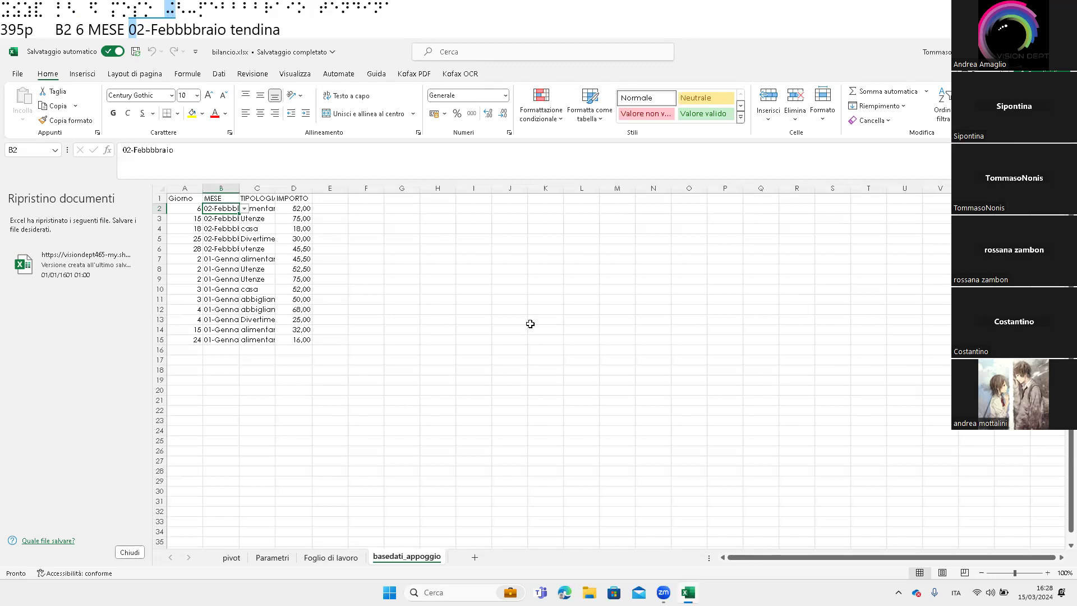
pyautogui.hotkey('alt', 'Down')
pyautogui.press('Down')
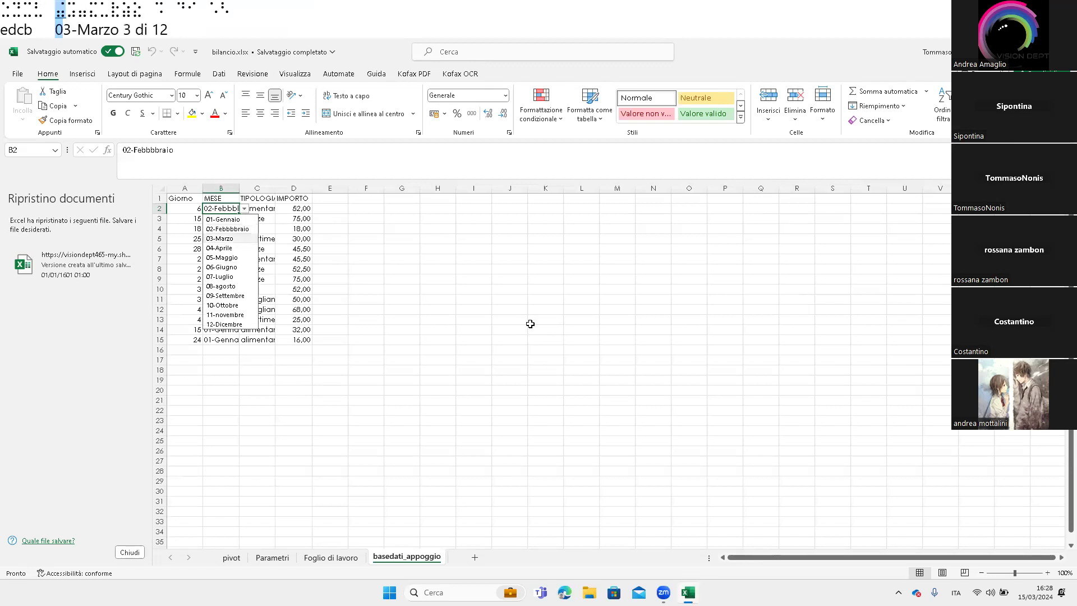
pyautogui.press('Down')
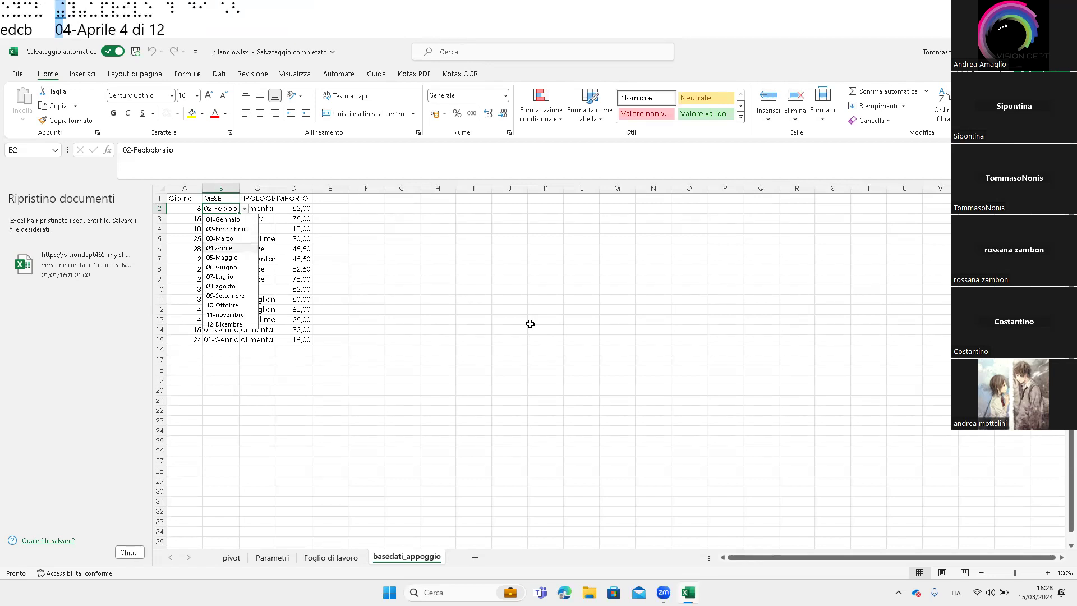
pyautogui.press('Down')
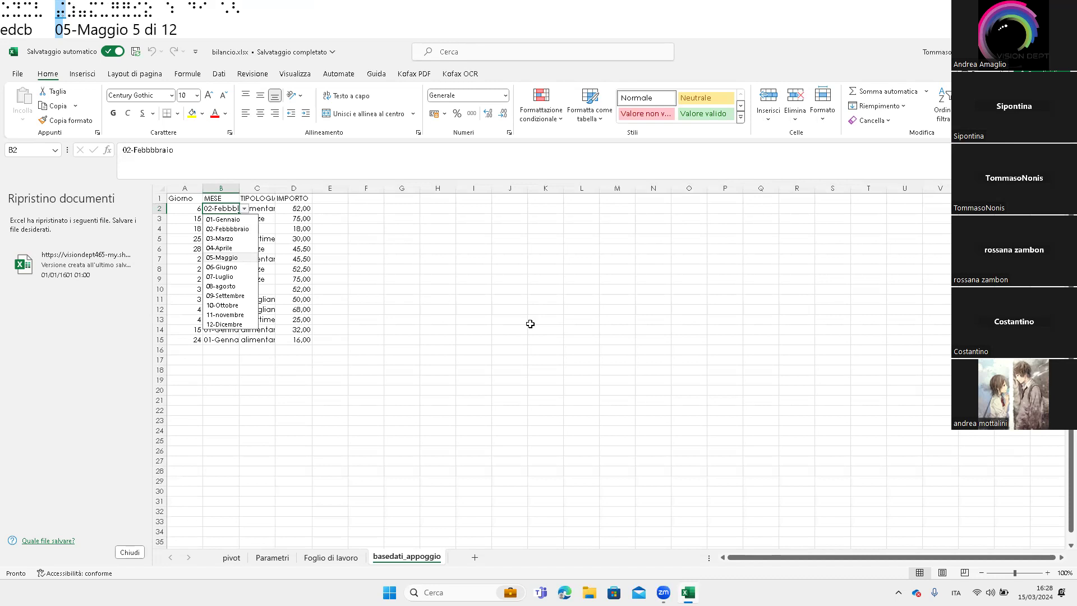
pyautogui.press('Up')
pyautogui.press('Up')
pyautogui.press('Up')
pyautogui.press('Return')
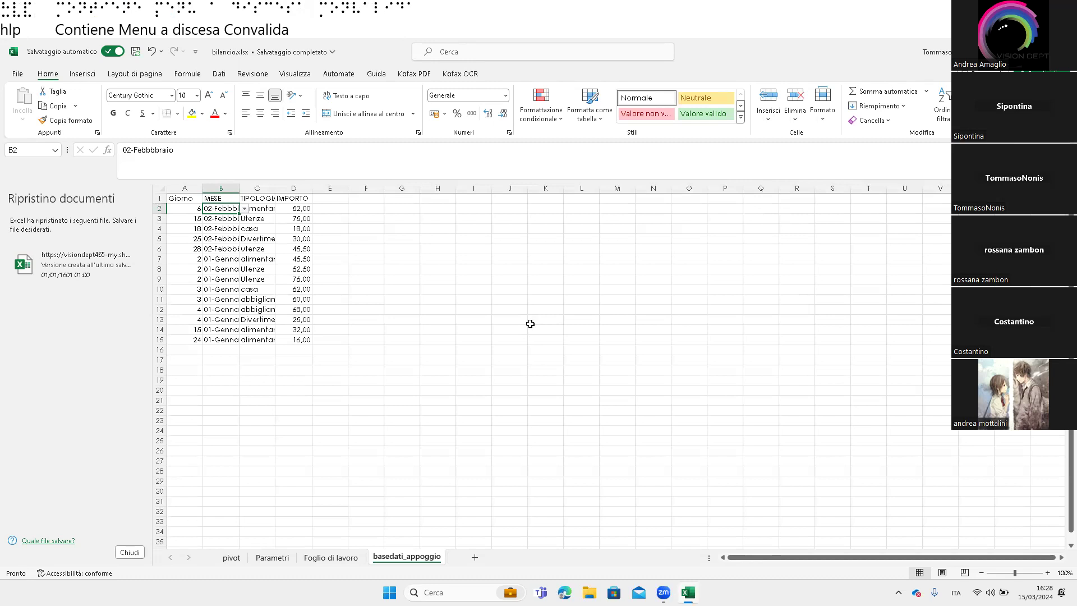
pyautogui.press('insert+Tab')
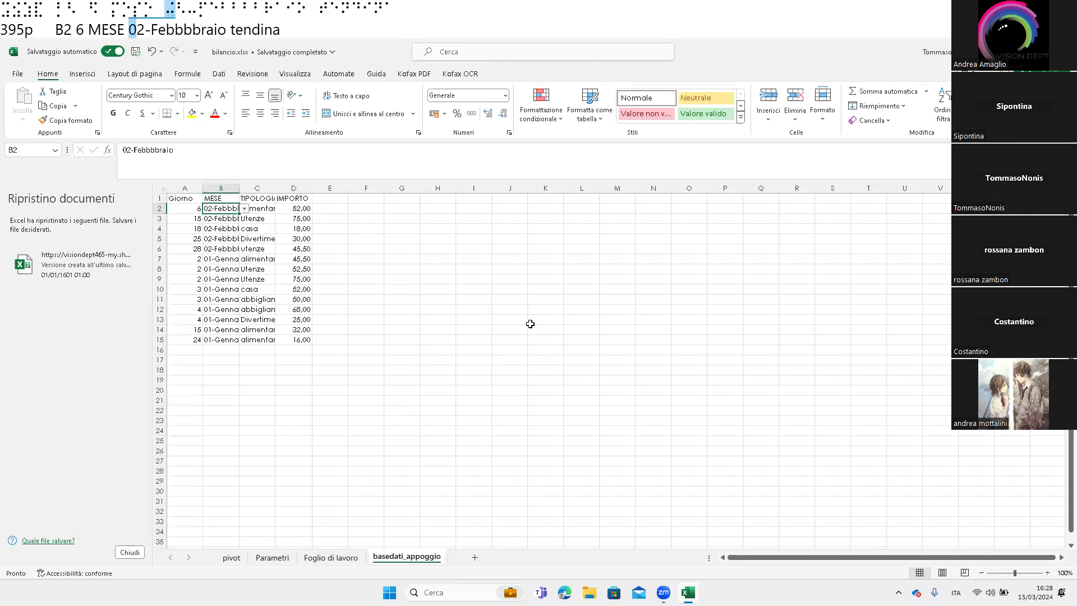
pyautogui.press('Right')
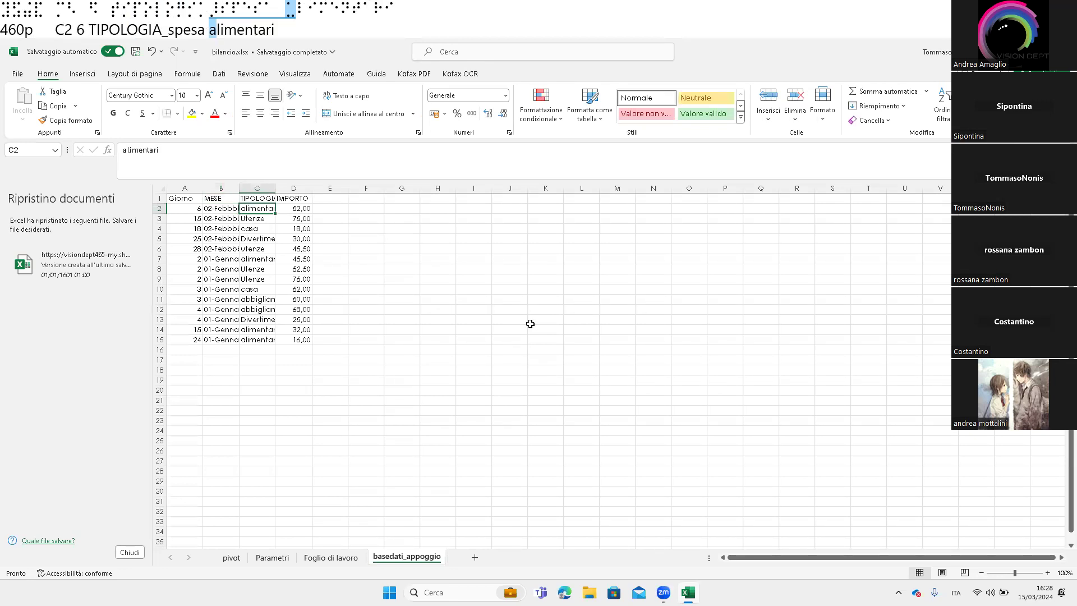
pyautogui.press('Down')
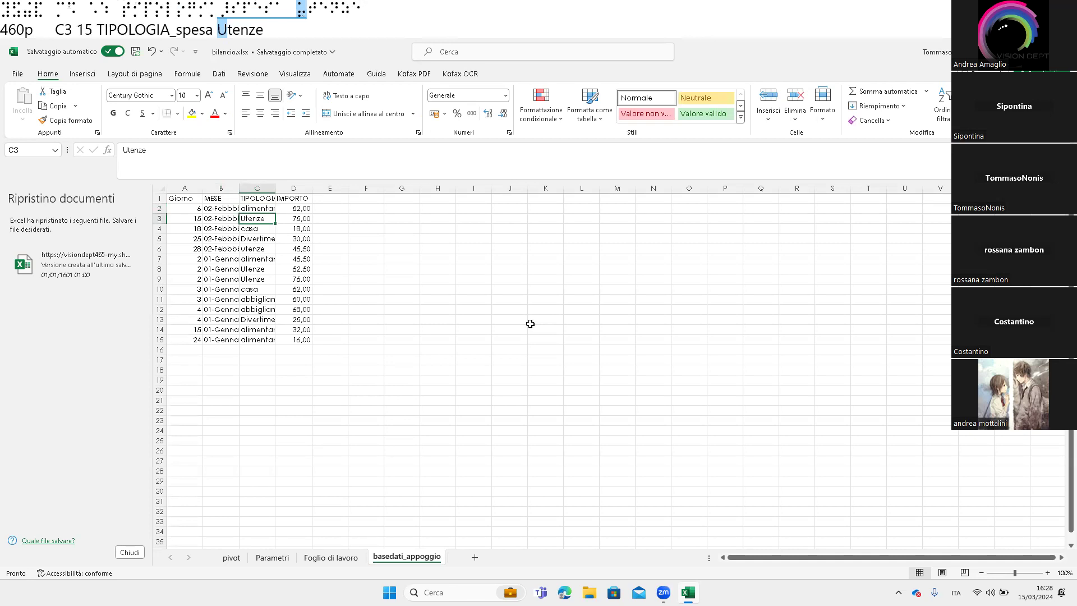
pyautogui.press('Up')
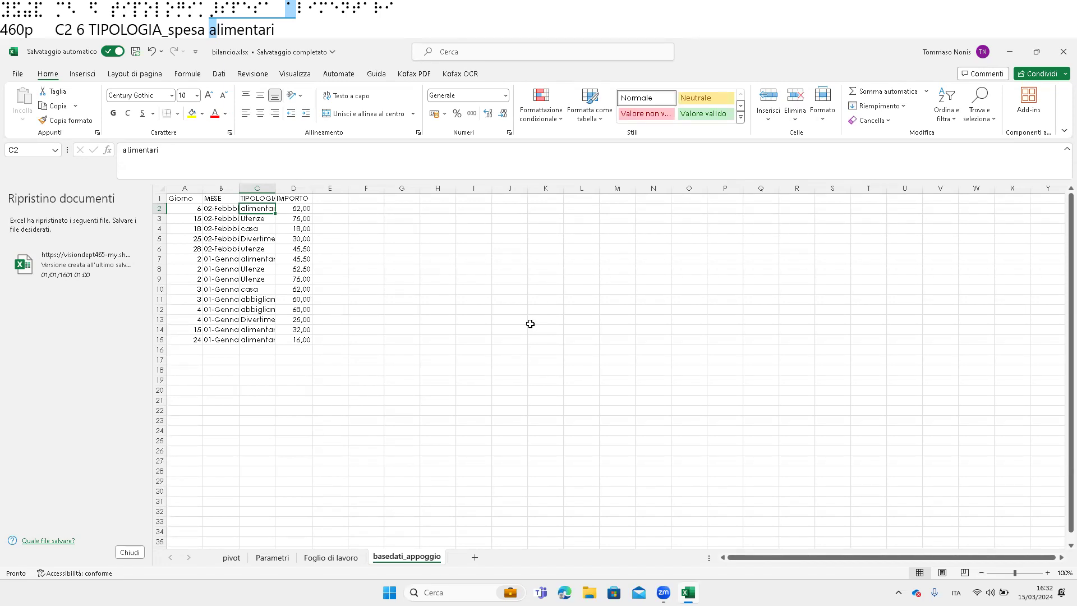
# Type 1 over the alimentari entry in cell C2
pyautogui.write('1')
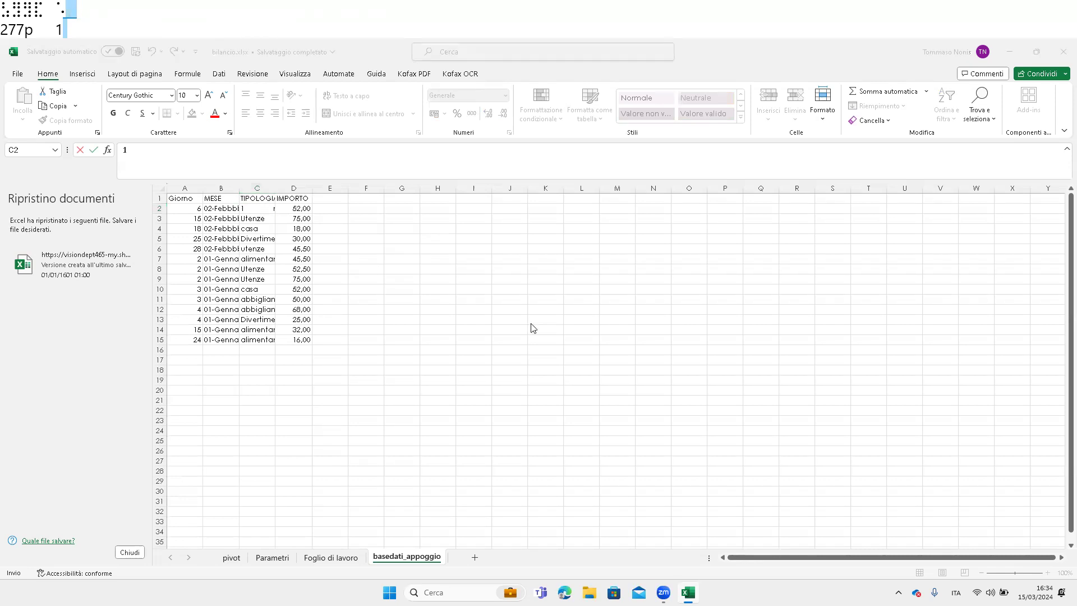
pyautogui.hotkey('alt', 'Tab')
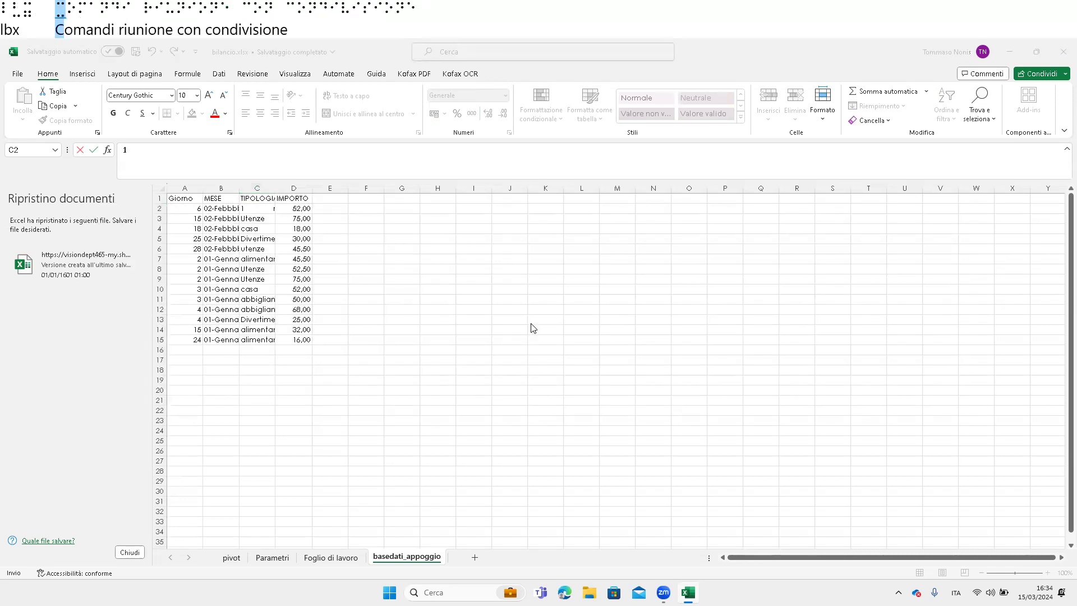
pyautogui.press('Tab')
pyautogui.hotkey('shift', 'Tab')
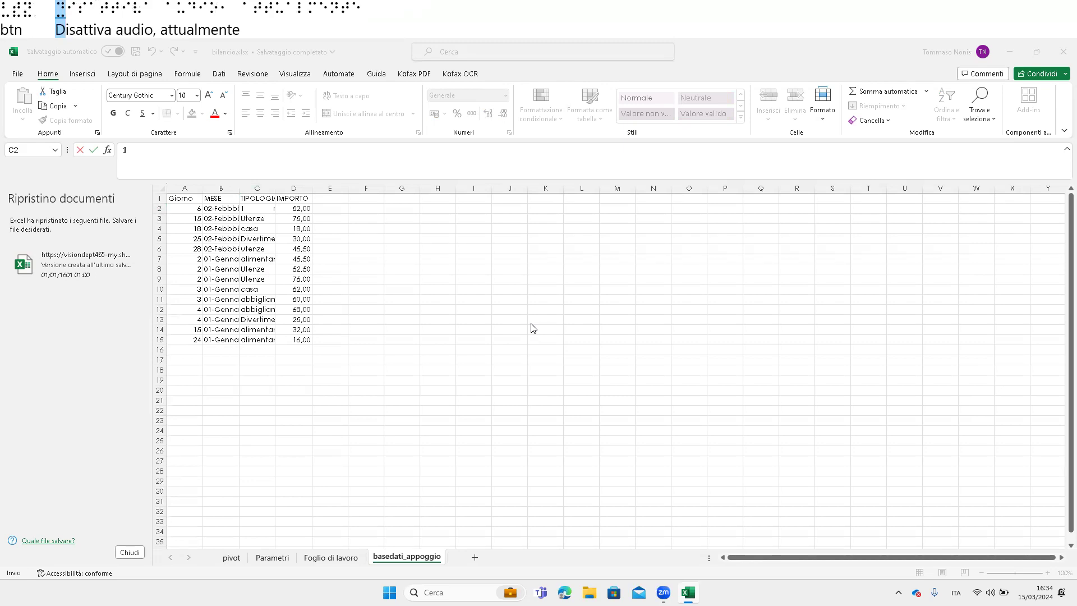
pyautogui.press('space')
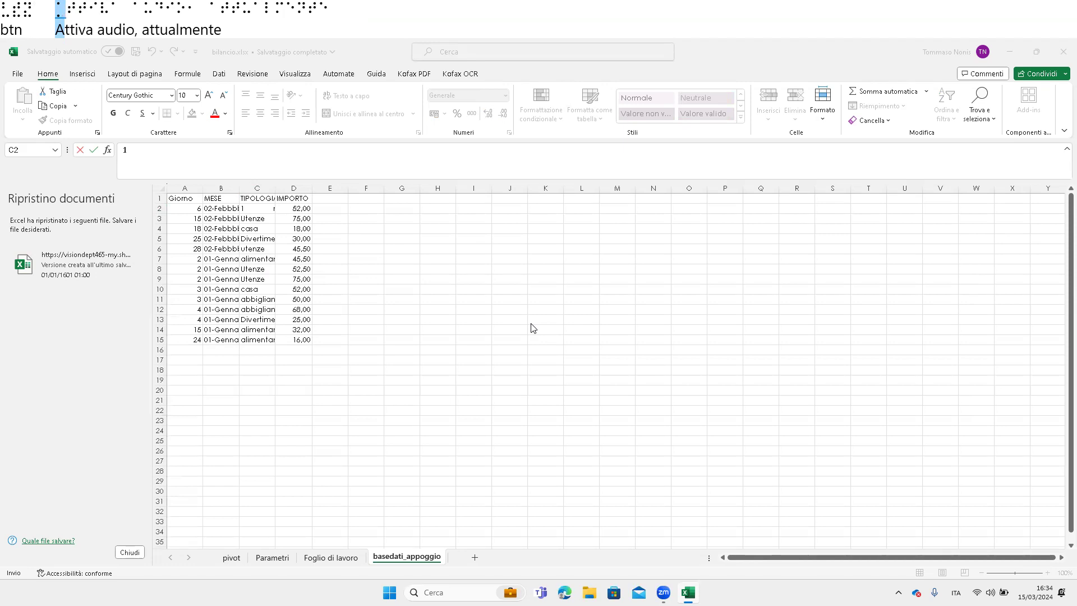
pyautogui.press('space')
pyautogui.hotkey('alt', 'Tab')
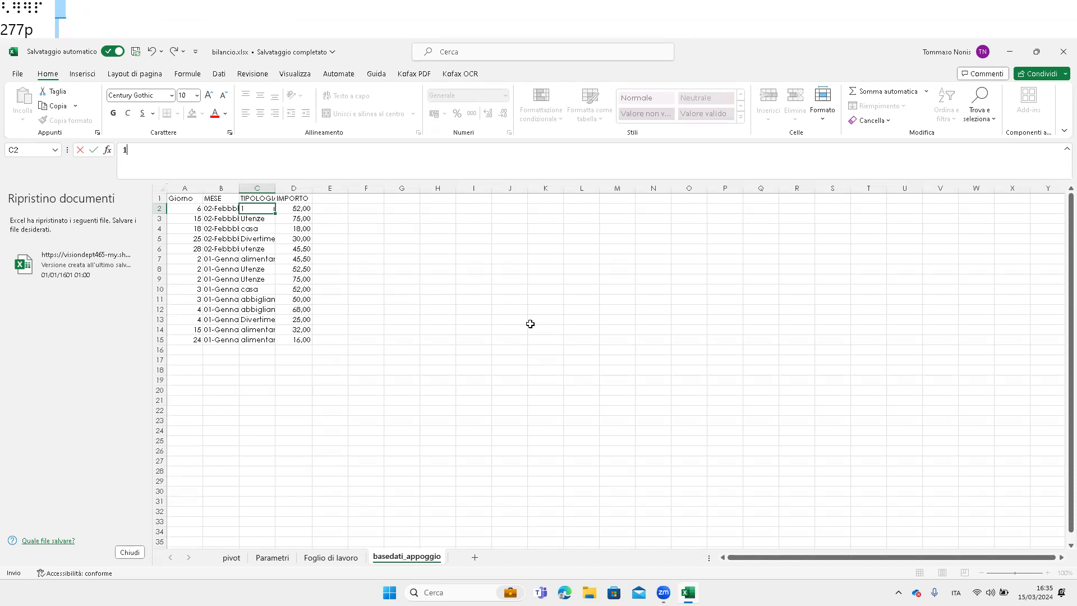
# Commit the value 1 in C2, moving on to D2
pyautogui.press('Tab')
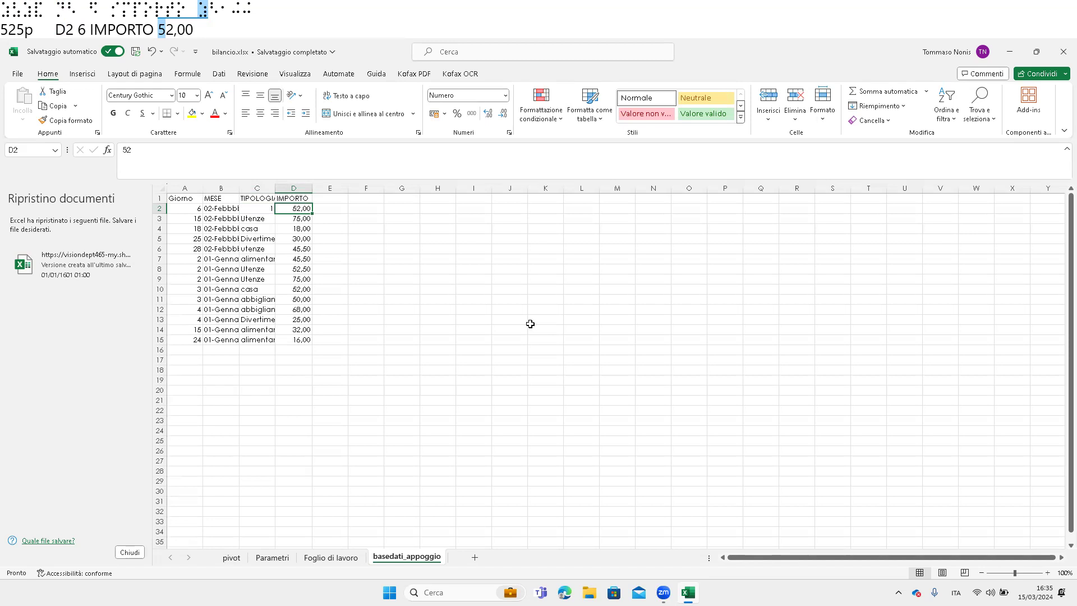
pyautogui.press('Left')
pyautogui.press('Right')
pyautogui.press('Up')
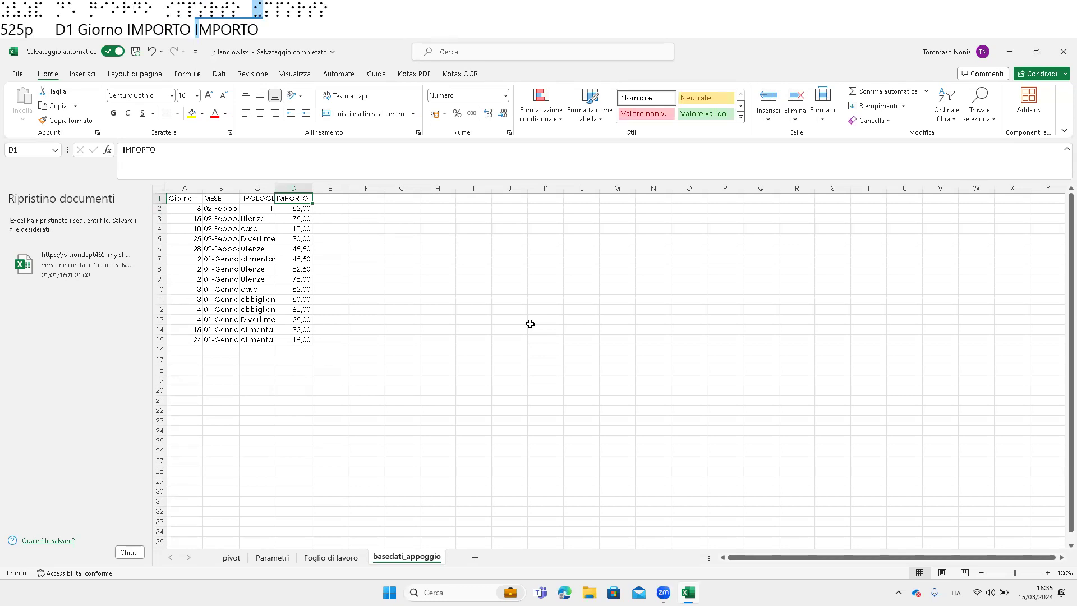
pyautogui.press('Down')
pyautogui.press('Down')
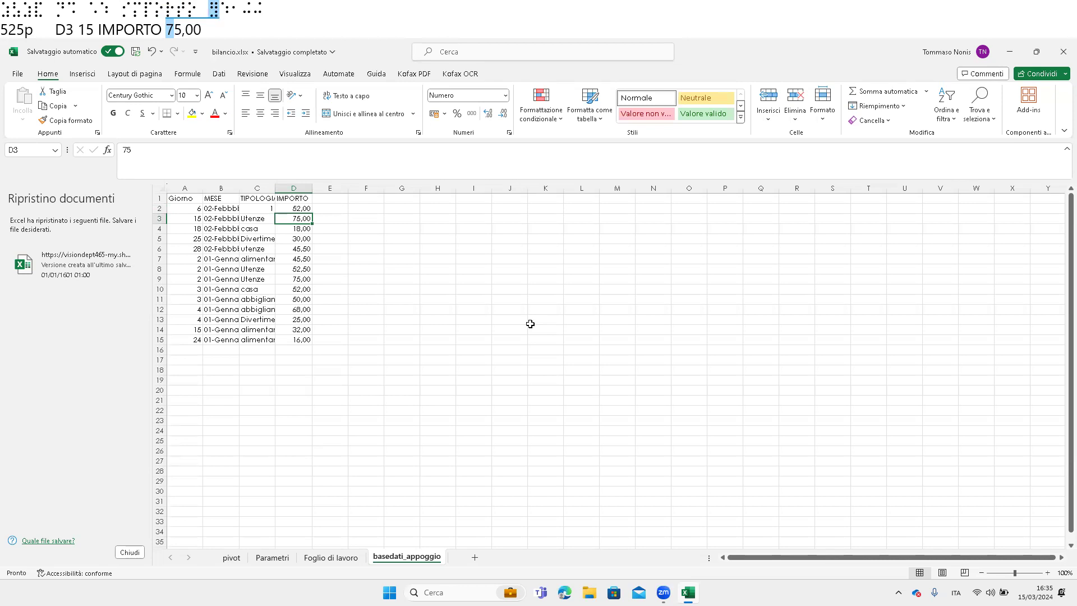
pyautogui.press('Up')
pyautogui.press('Up')
pyautogui.press('Left')
pyautogui.press('Left')
pyautogui.press('Right')
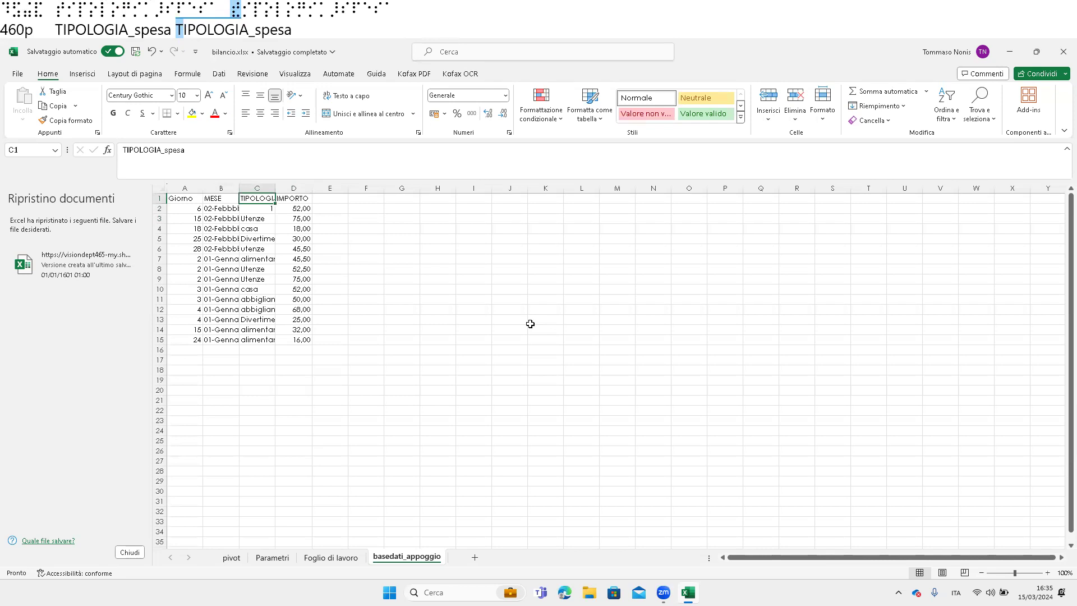
# Read down the IMPORTO amounts (52,00, 75,00, 18,00…) and AutoSum =SOMMA(D2:D15) into D16
pyautogui.hotkey('ctrl', 'alt', 'shift', 'c')
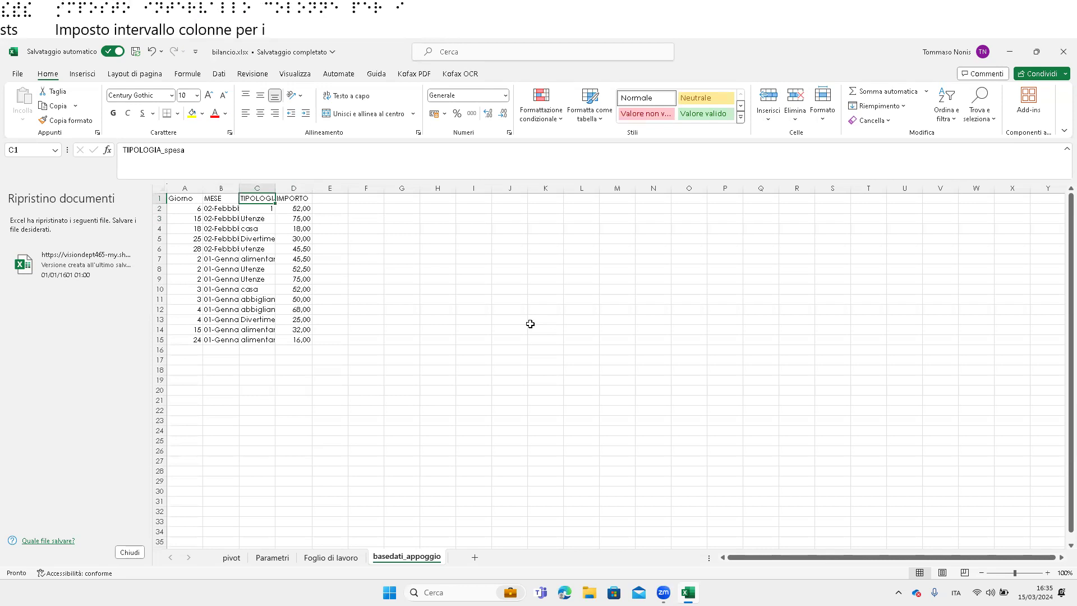
pyautogui.press('Right')
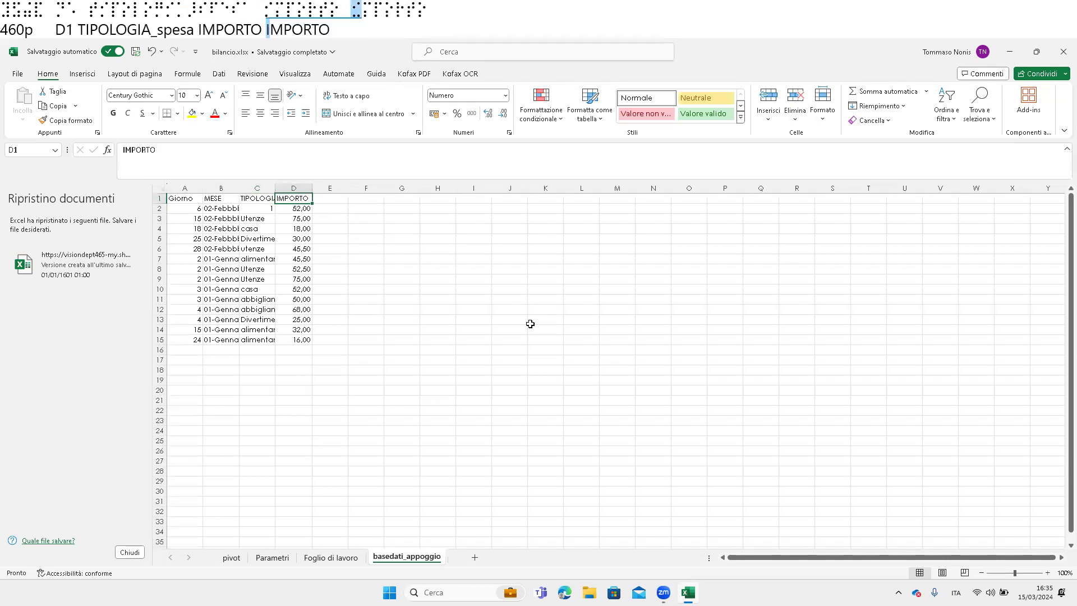
pyautogui.press('Down')
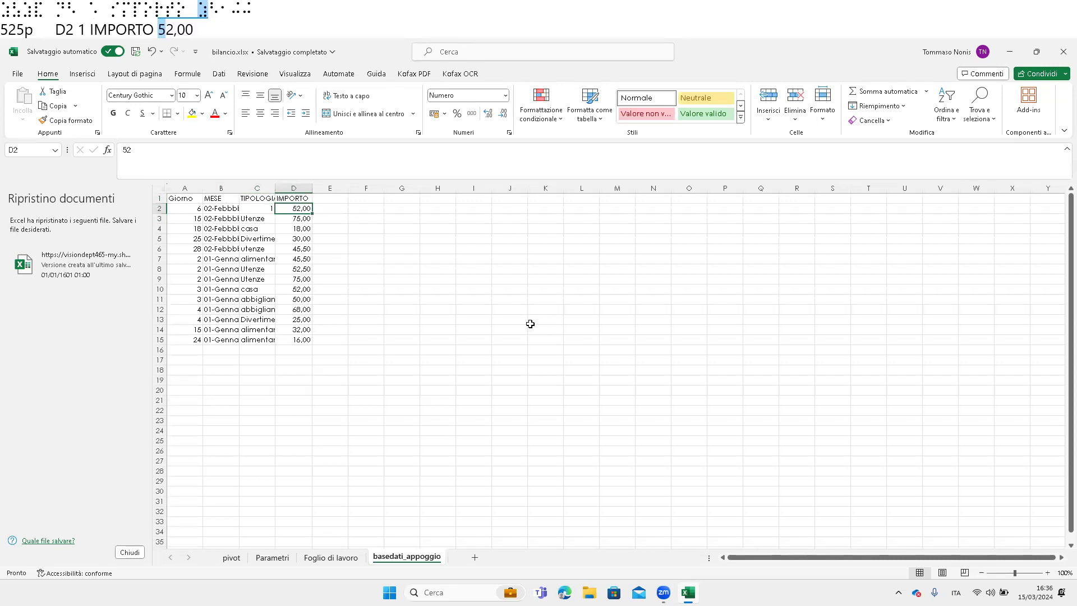
pyautogui.press('Down')
pyautogui.press('Down')
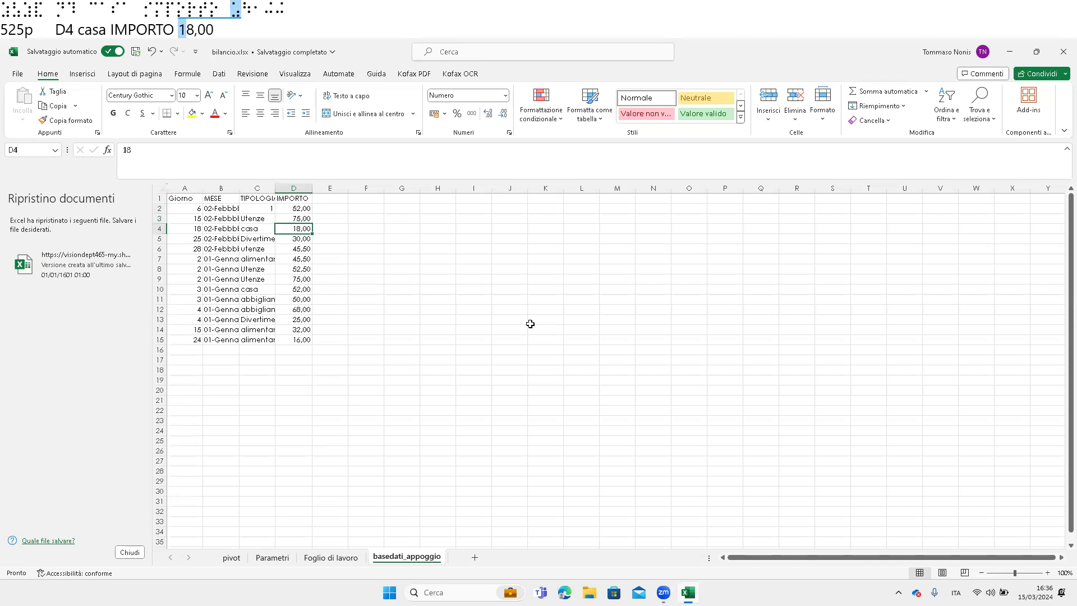
pyautogui.press('Down')
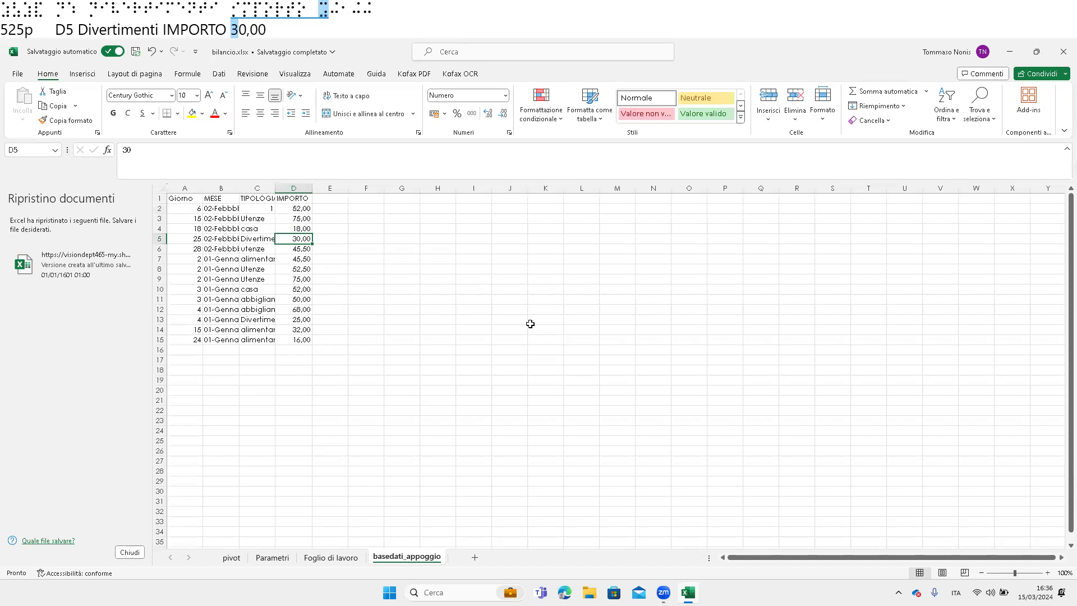
pyautogui.press('Down')
pyautogui.press('Down')
pyautogui.press('Down')
pyautogui.press('Down')
pyautogui.press('Down')
pyautogui.press('Down')
pyautogui.press('Down')
pyautogui.press('Down')
pyautogui.press('Down')
pyautogui.press('Down')
pyautogui.press('Down')
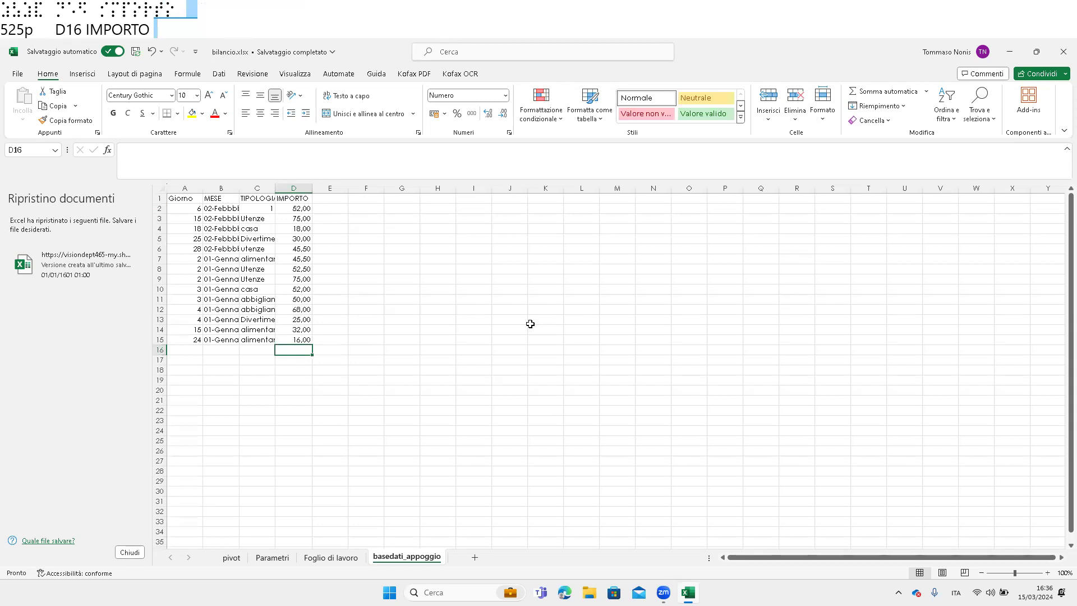
pyautogui.hotkey('alt', '=')
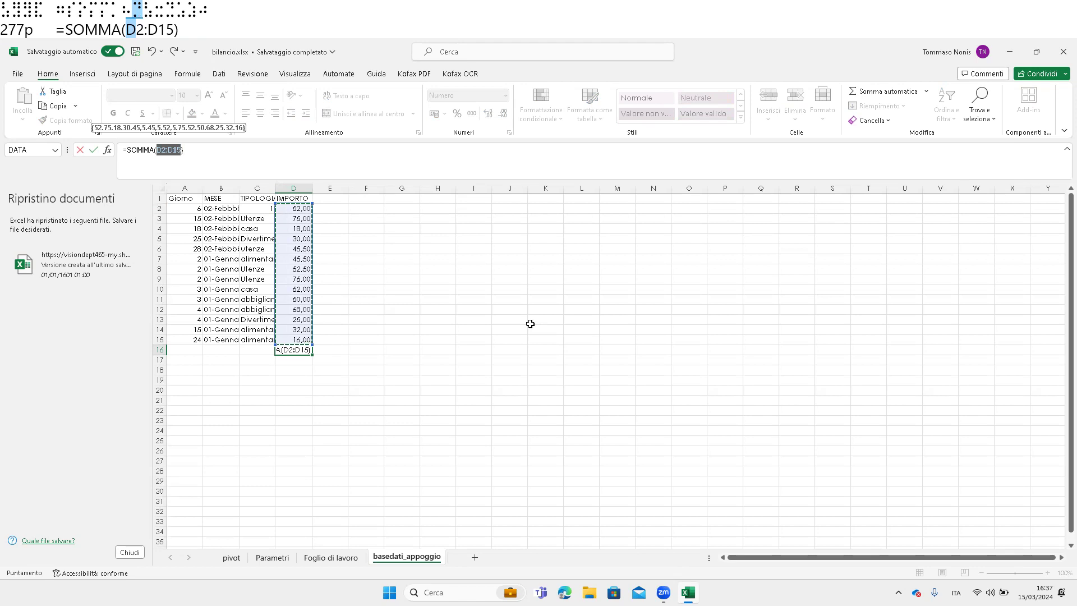
# Commit =SOMMA(D2:D15) and return to D16 to hear the 636,50 total
pyautogui.press('Return')
pyautogui.press('Up')
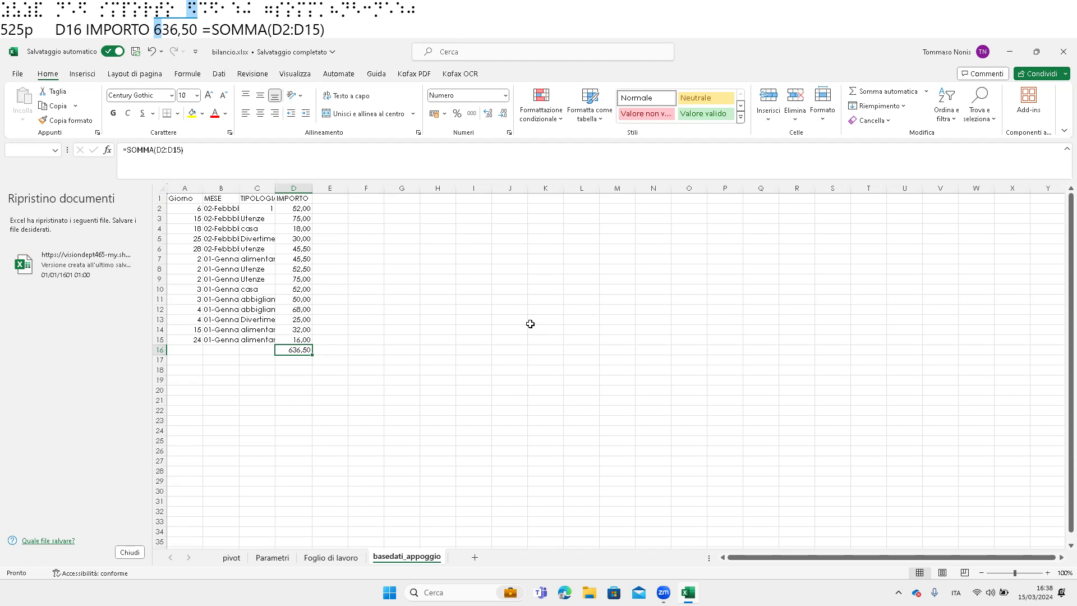
# Check the last IMPORTO amount 16,00 in D15 and the 636,50 total in D16
pyautogui.press('Up')
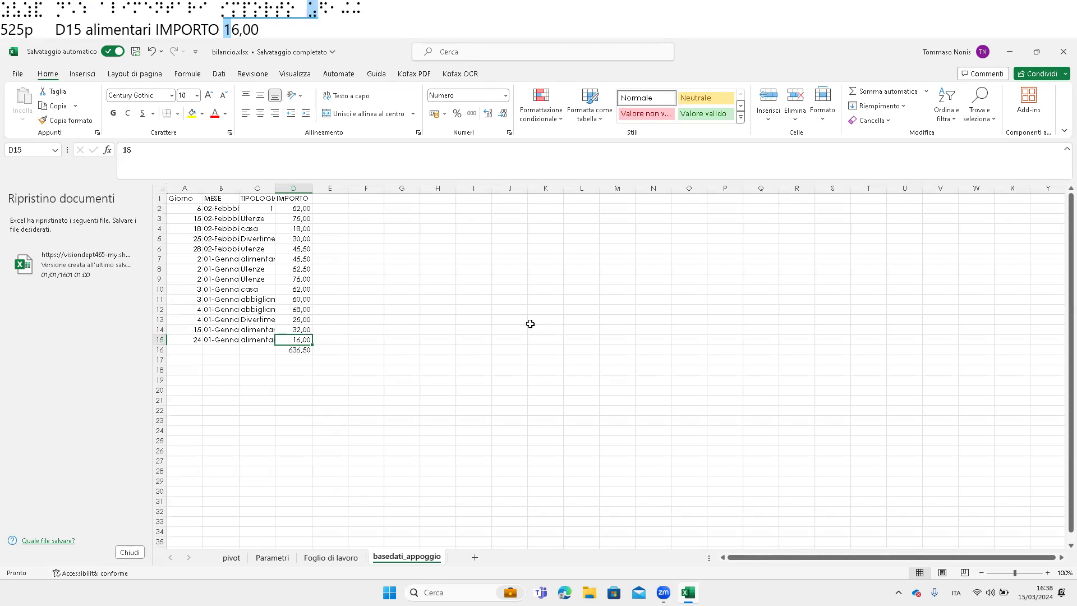
pyautogui.press('Down')
pyautogui.press('Down')
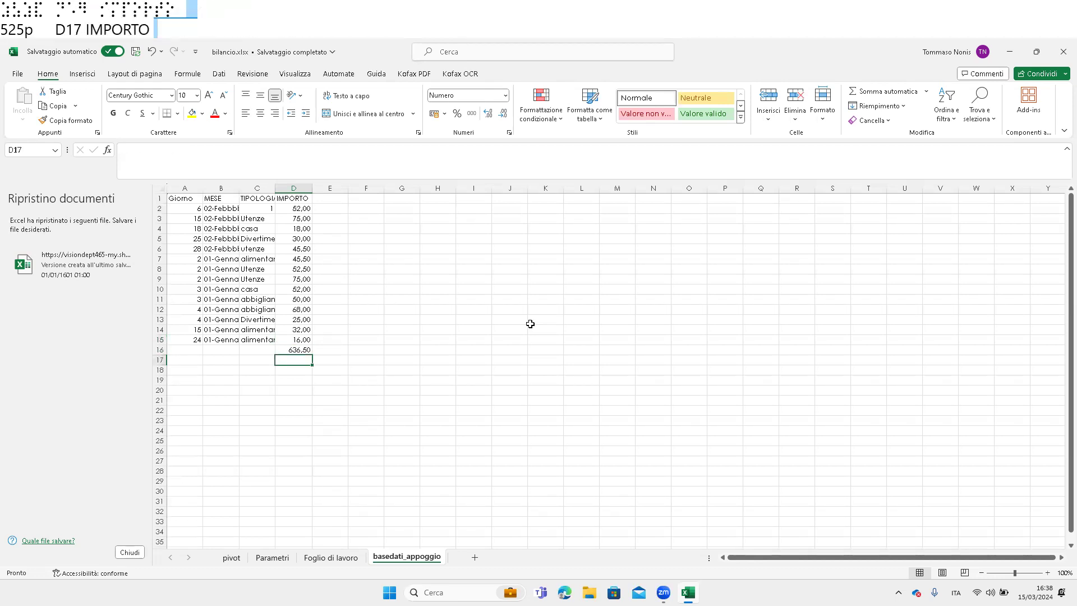
pyautogui.press('Up')
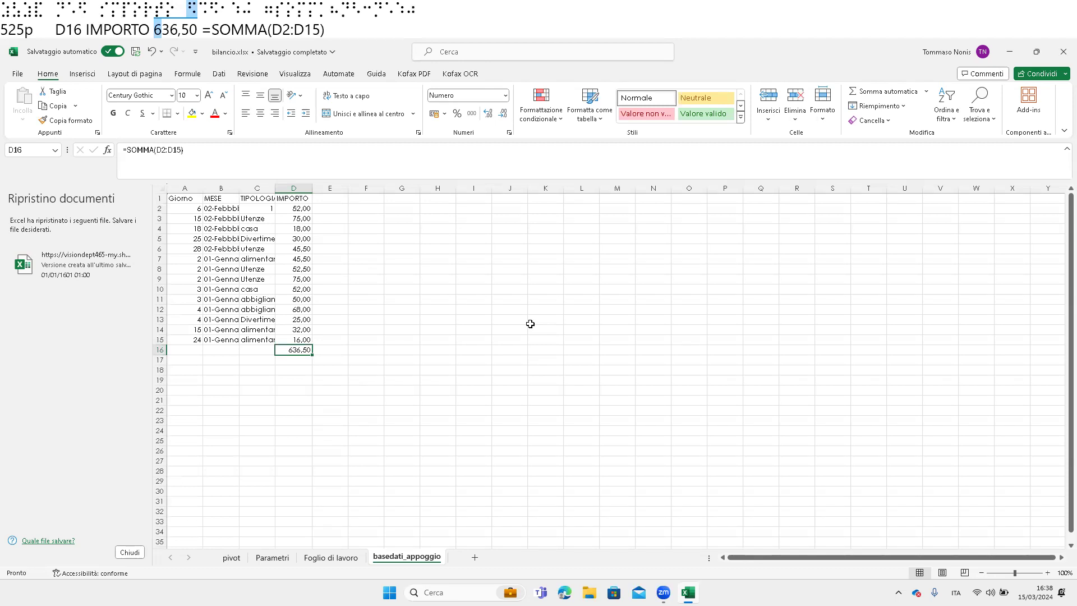
# Erase the SUM formula in D16 so the cell is empty
pyautogui.press('BackSpace')
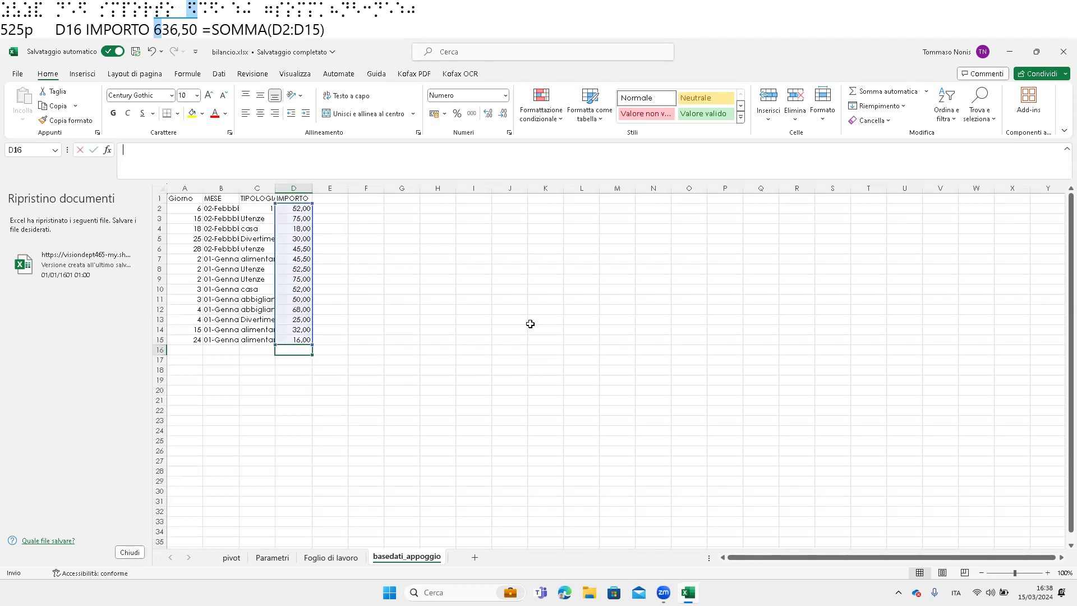
pyautogui.press('Return')
pyautogui.press('Up')
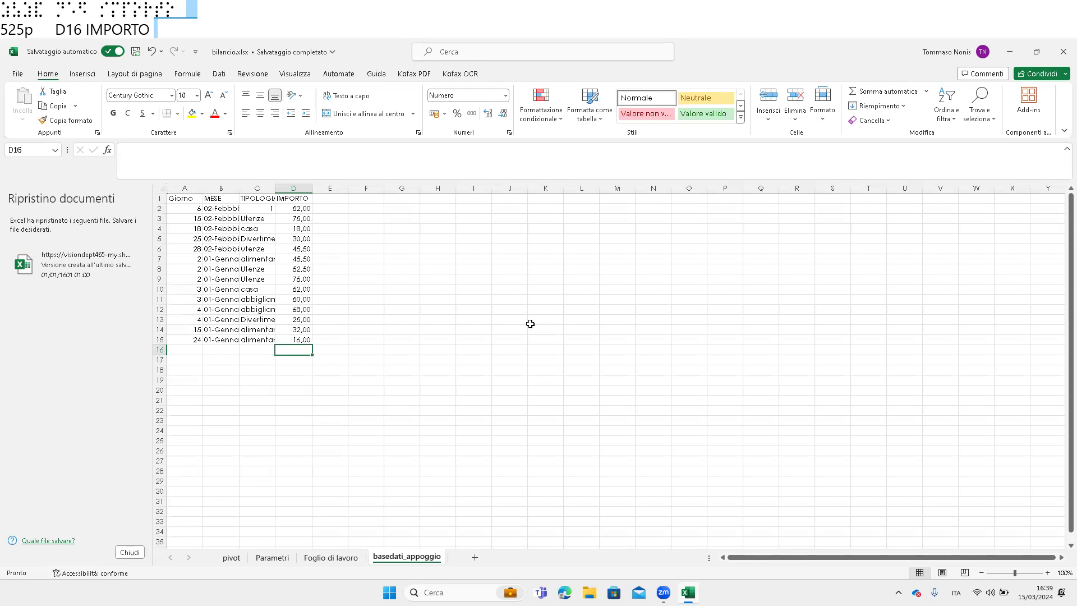
# Review the IMPORTO amounts going up column D, ending at the Giorno value in A5
pyautogui.press('Up')
pyautogui.press('Up')
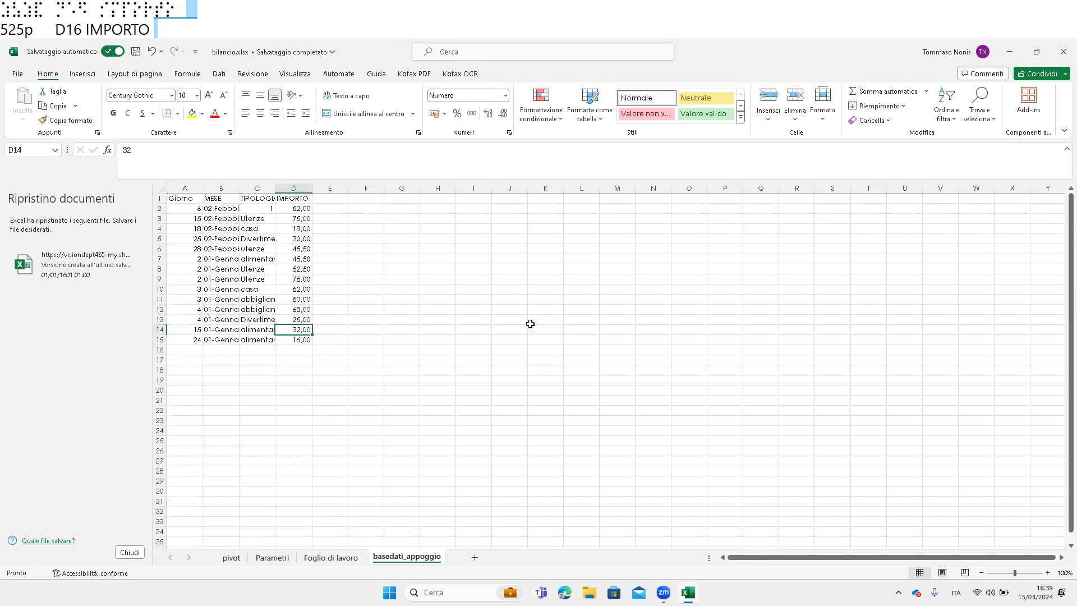
pyautogui.press('Up')
pyautogui.press('Up')
pyautogui.press('Up')
pyautogui.press('Up')
pyautogui.press('Up')
pyautogui.press('Up')
pyautogui.press('Up')
pyautogui.press('Up')
pyautogui.press('Up')
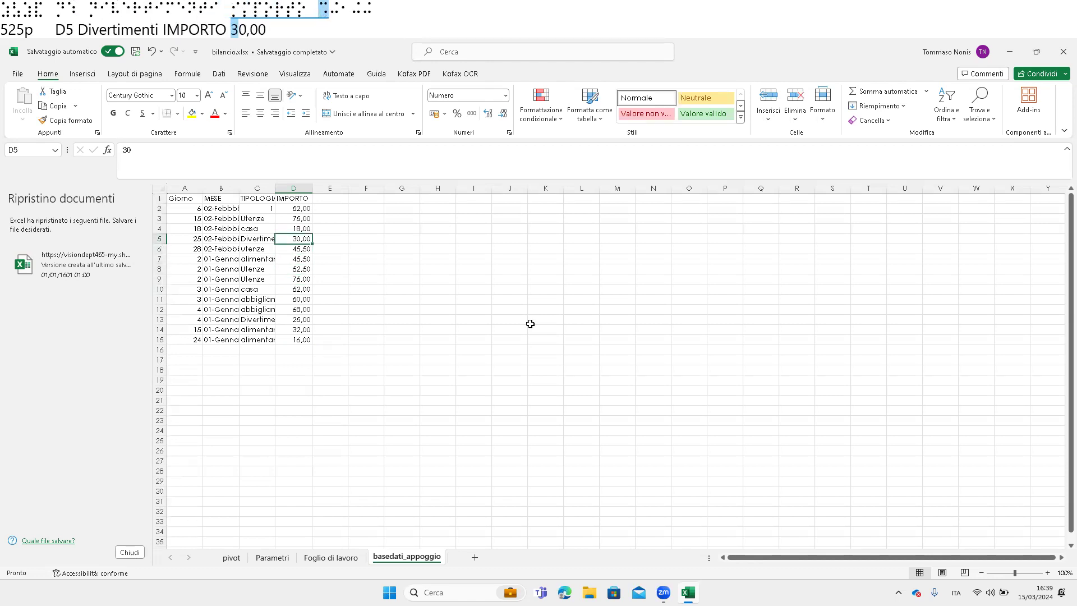
pyautogui.press('Home')
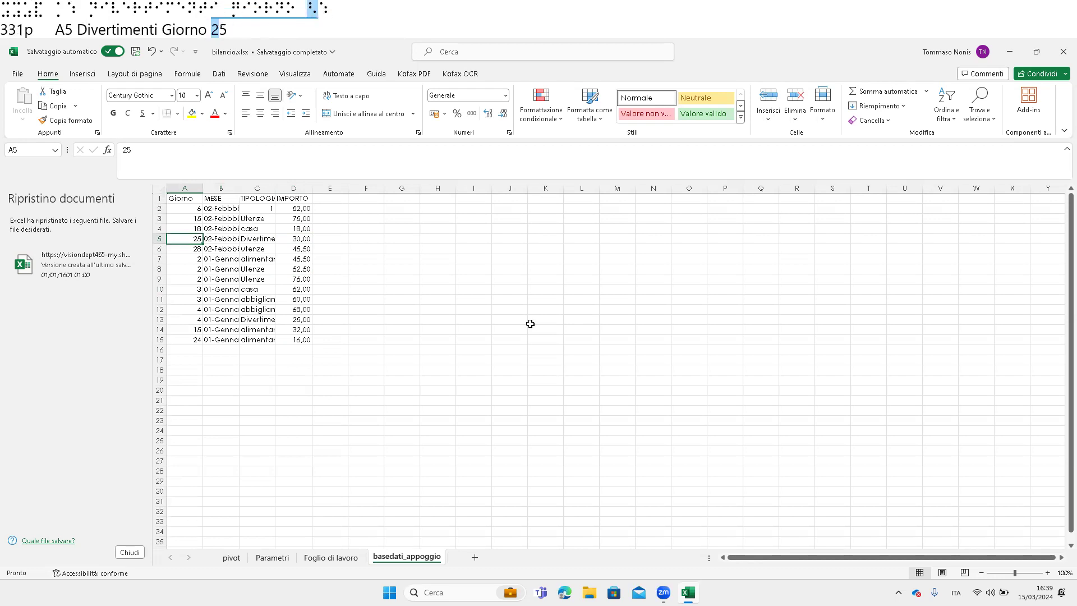
# Turn on AutoFilter (Ctrl+Shift+L) for the Giorno, MESE, TIPOLOGIA and IMPORTO headers, then check rows 3–5
pyautogui.hotkey('ctrl', 'shift', 'l')
pyautogui.press('Right')
pyautogui.press('Left')
pyautogui.press('Right')
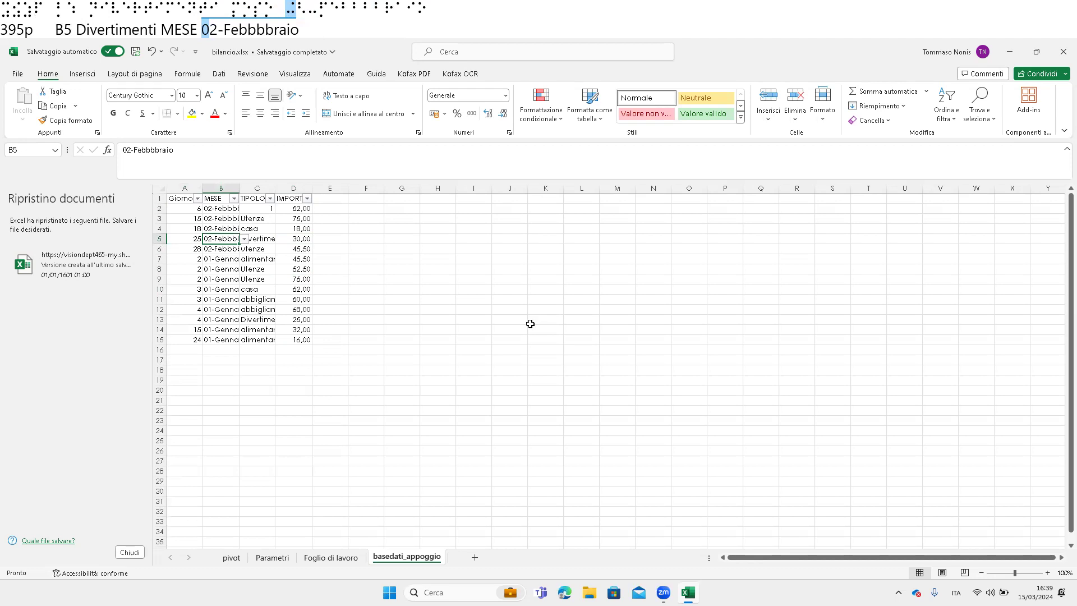
pyautogui.press('Left')
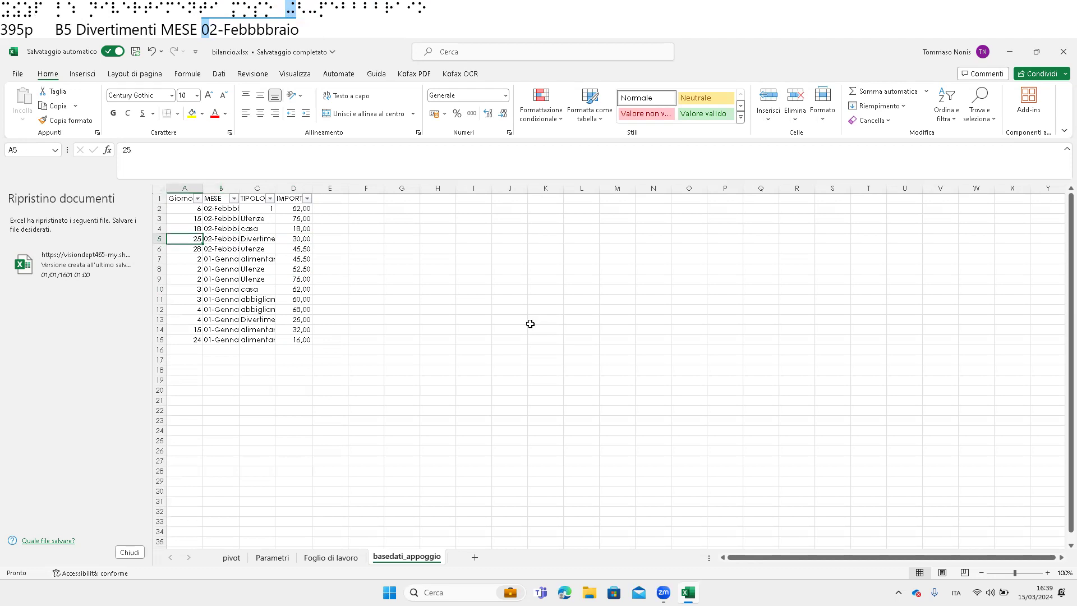
pyautogui.press('Up')
pyautogui.press('Up')
pyautogui.press('Up')
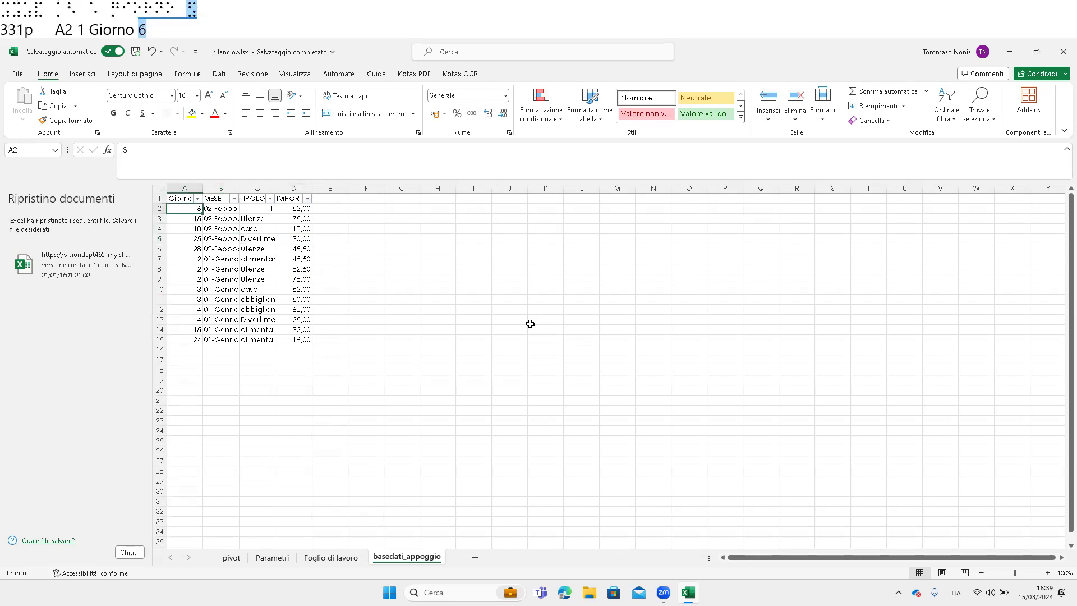
pyautogui.press('Up')
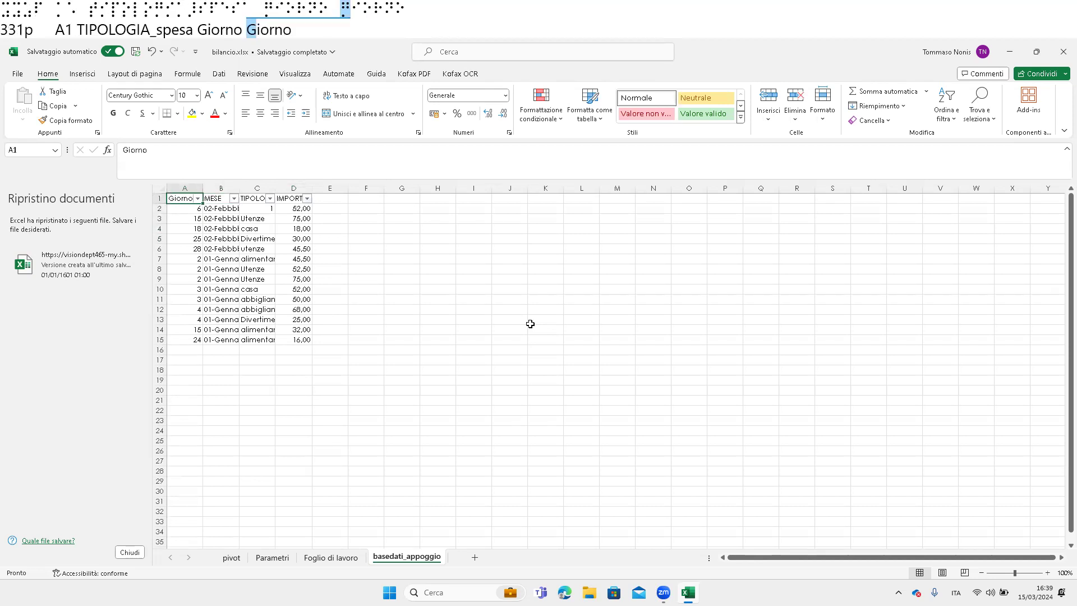
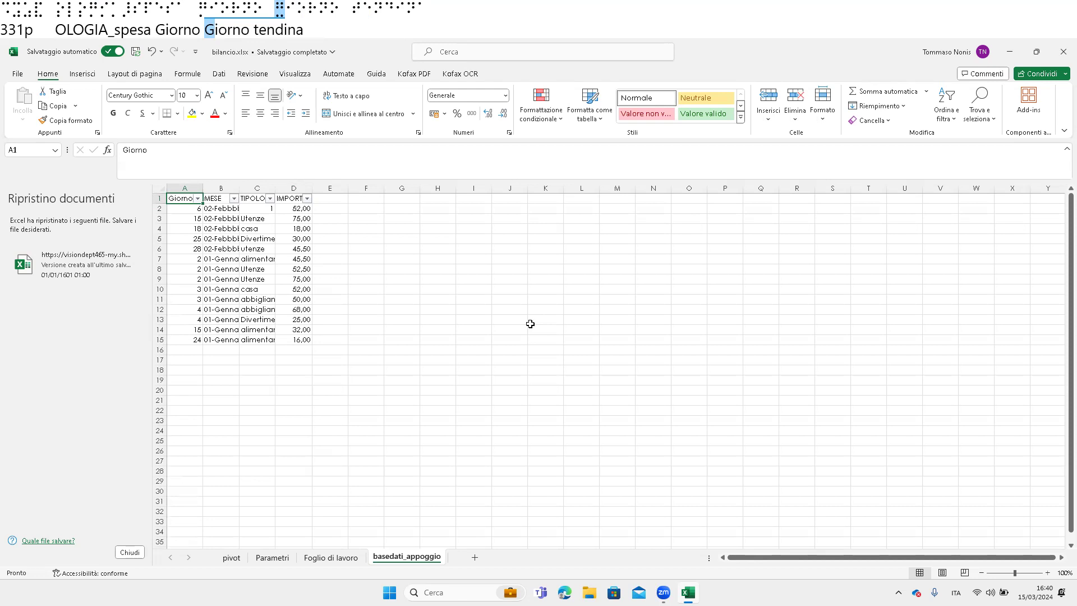
# Sort the Giorno column with 'Ordina dal più piccolo al più grande' so days run 2 to 28
pyautogui.hotkey('alt', 'Down')
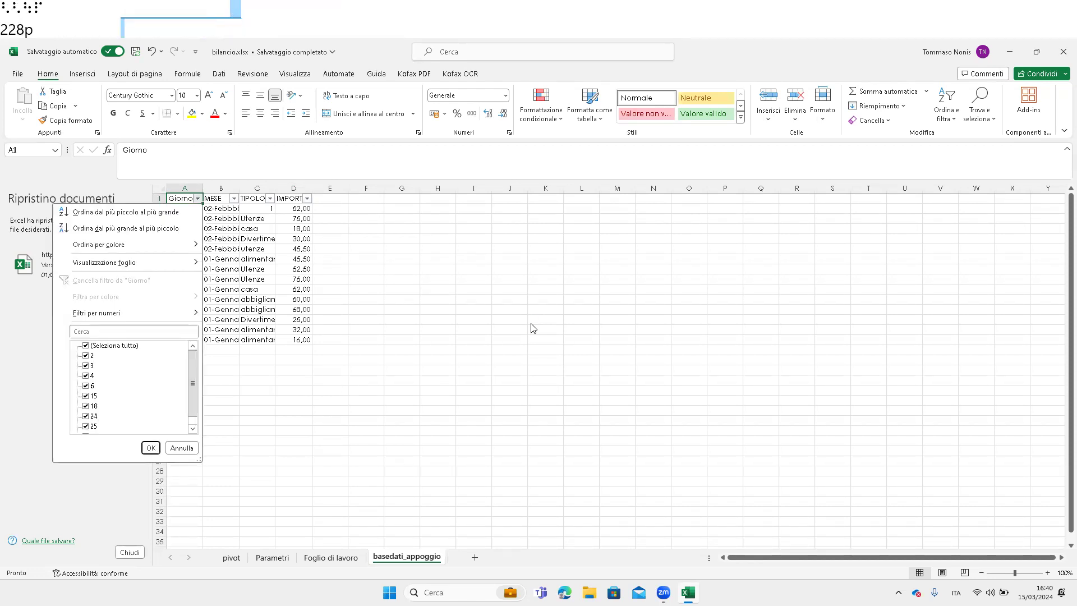
pyautogui.press('Down')
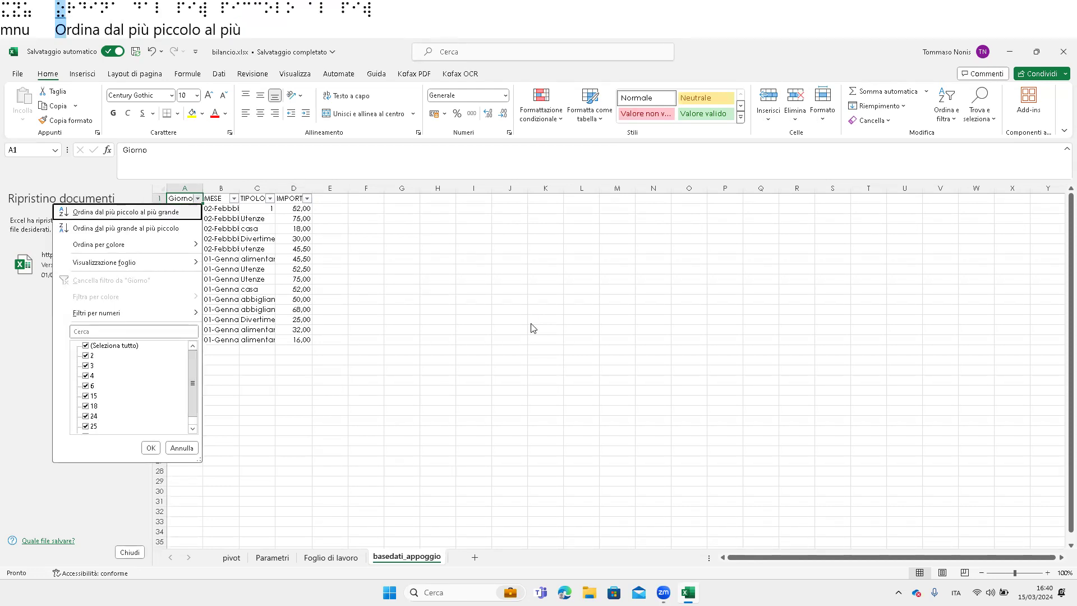
pyautogui.press('Down')
pyautogui.press('Down')
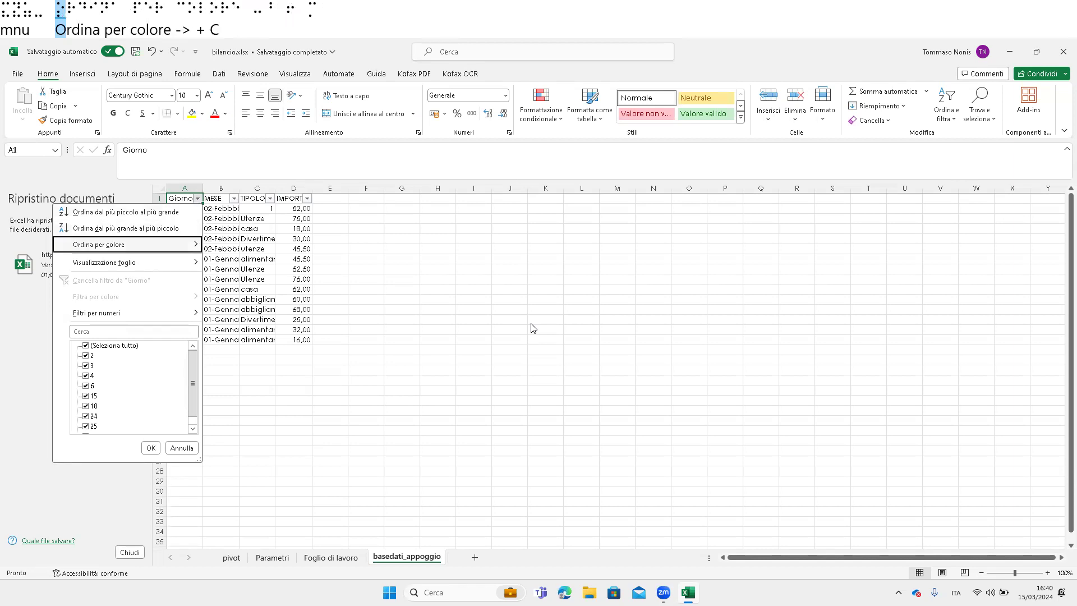
pyautogui.press('Down')
pyautogui.press('Down')
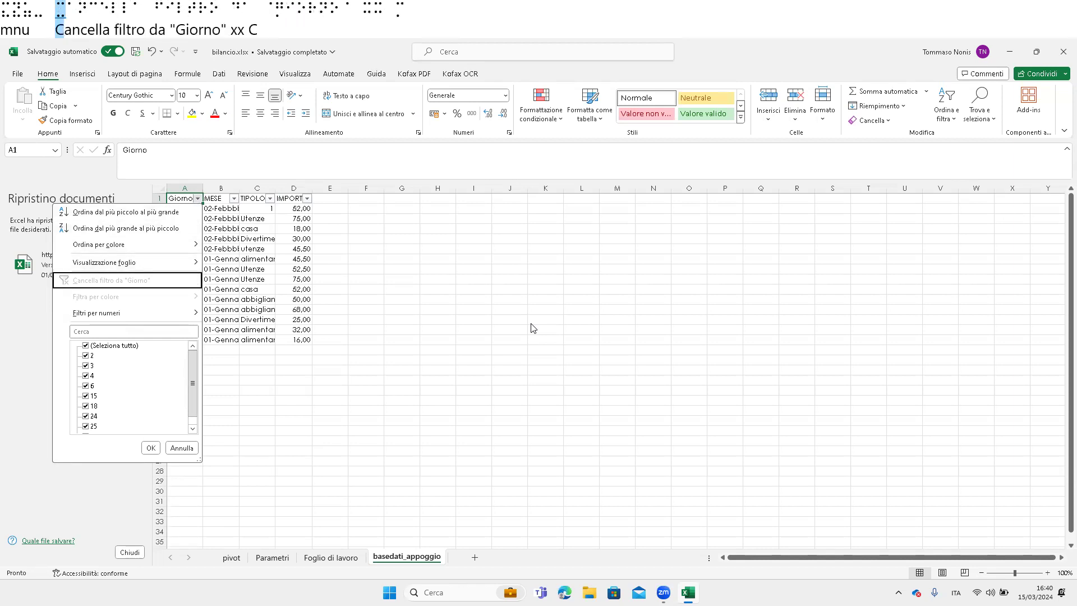
pyautogui.press('Down')
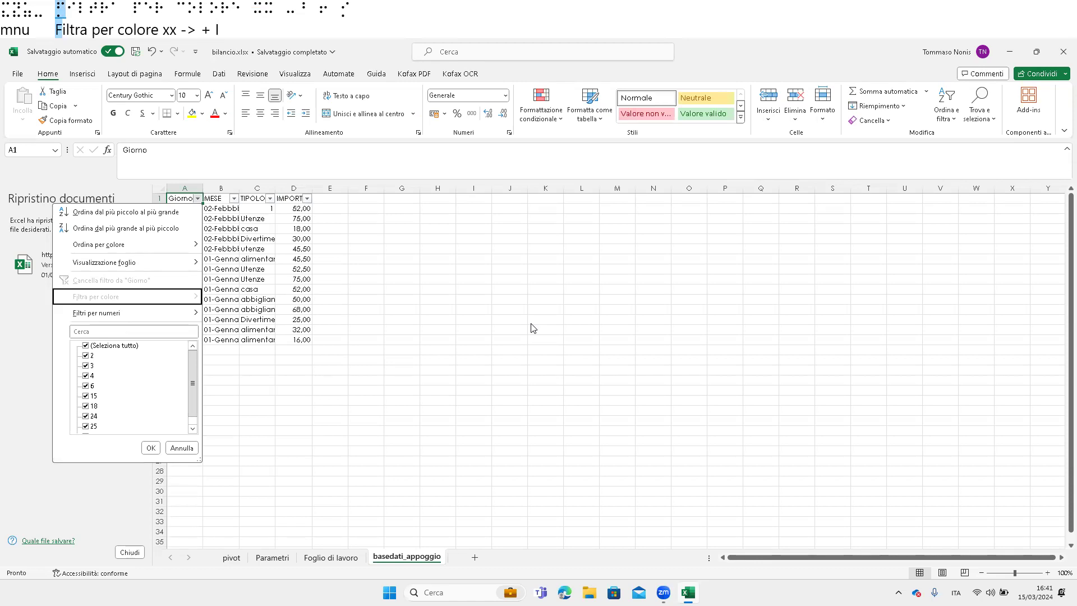
pyautogui.press('Up')
pyautogui.press('Up')
pyautogui.press('Up')
pyautogui.press('Up')
pyautogui.press('Up')
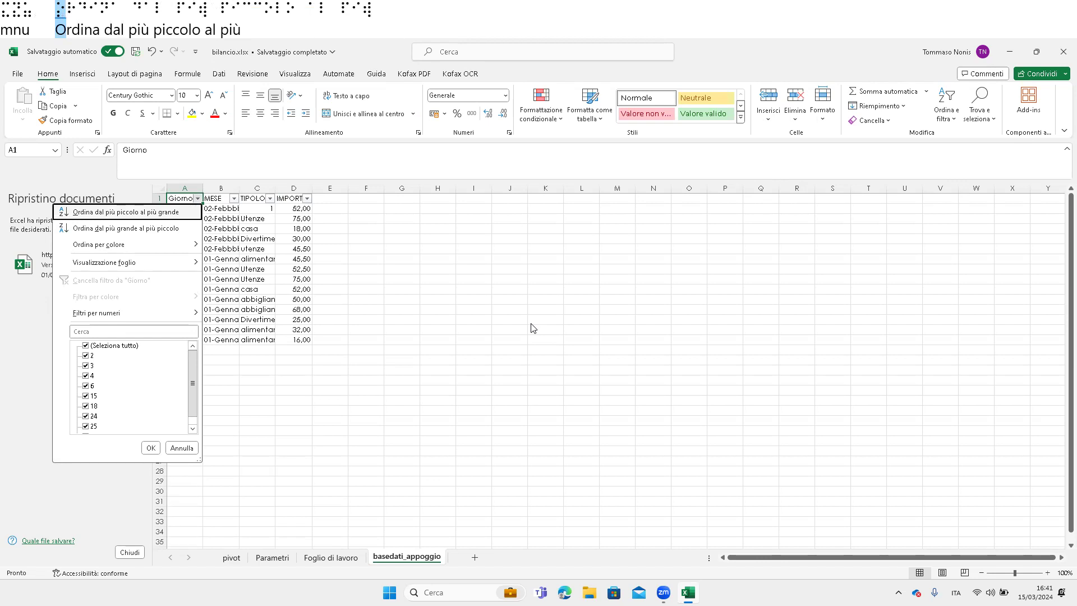
pyautogui.press('Return')
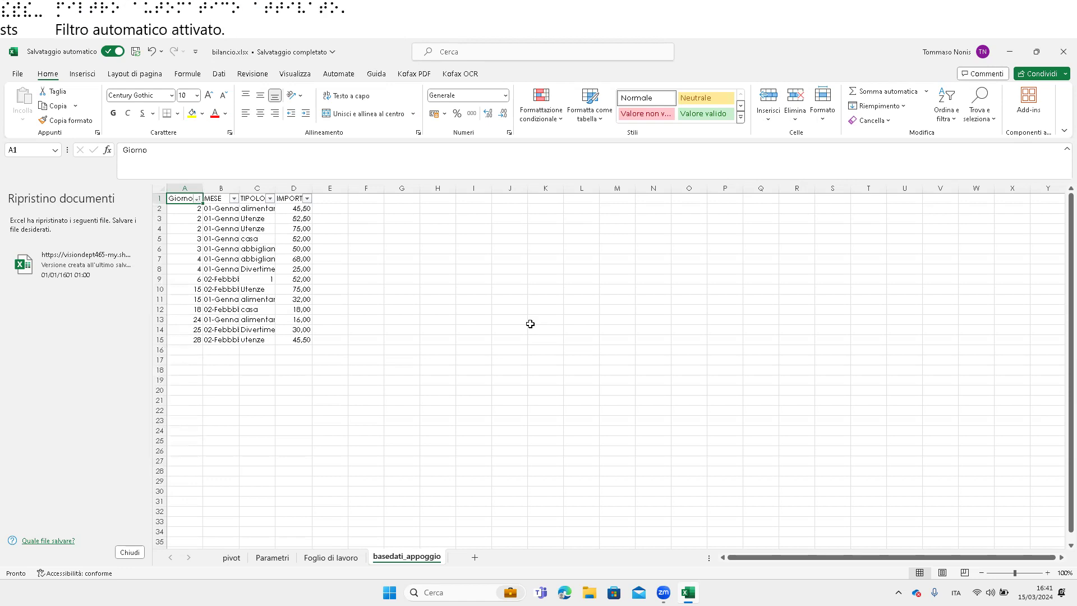
pyautogui.press('Down')
pyautogui.press('Up')
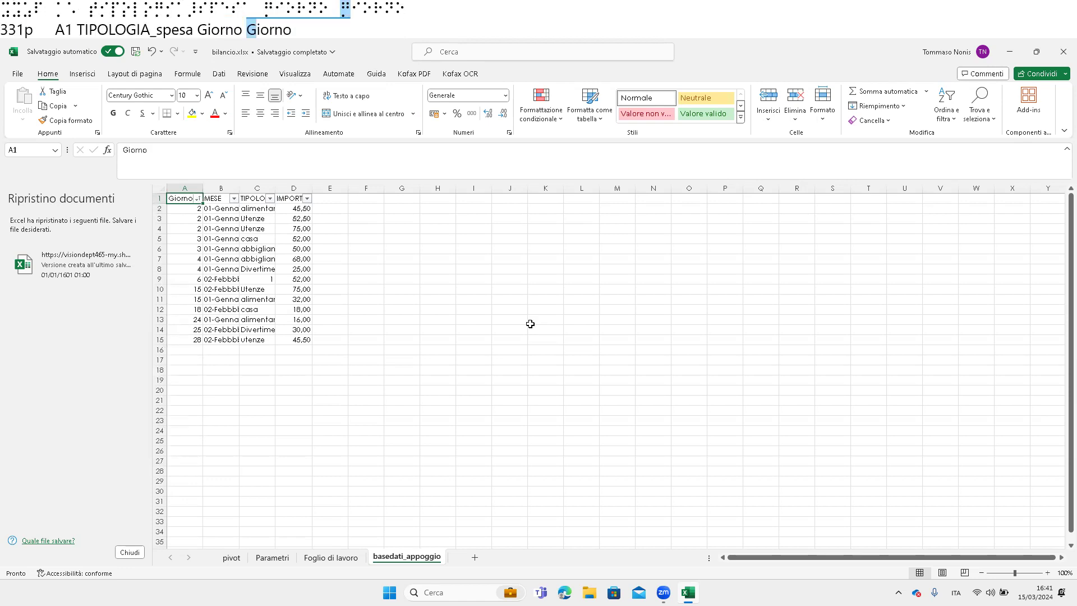
pyautogui.press('Down')
pyautogui.press('Down')
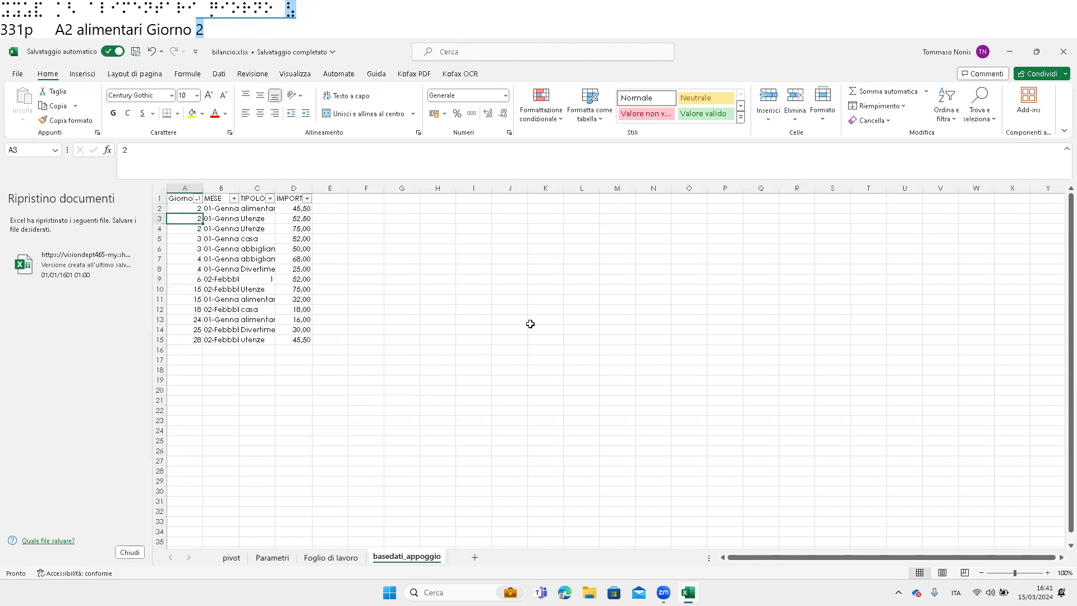
pyautogui.press('Down')
pyautogui.press('Down')
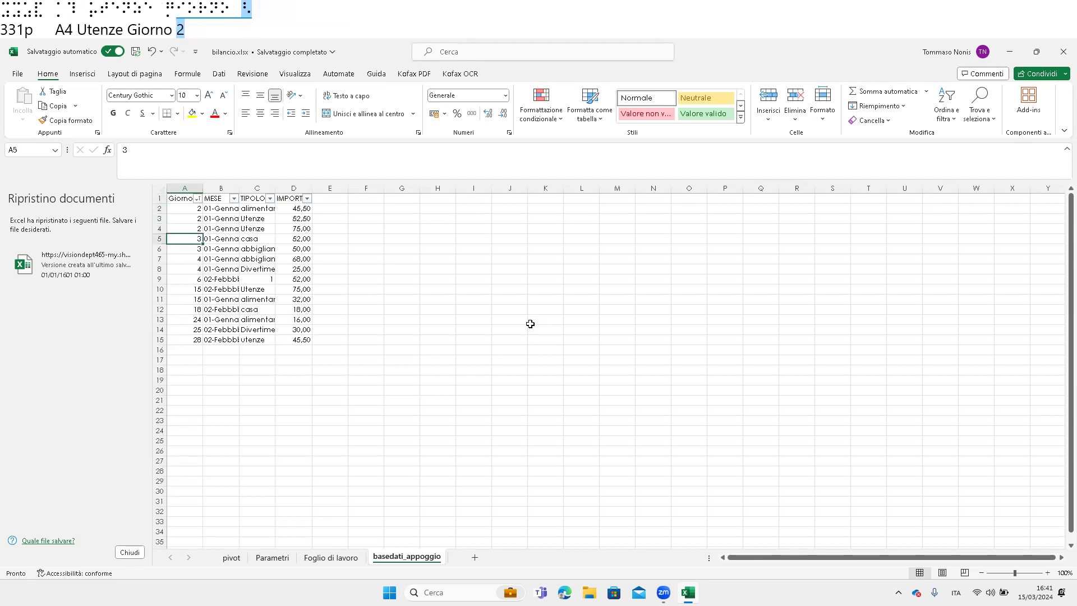
pyautogui.press('Down')
pyautogui.press('Down')
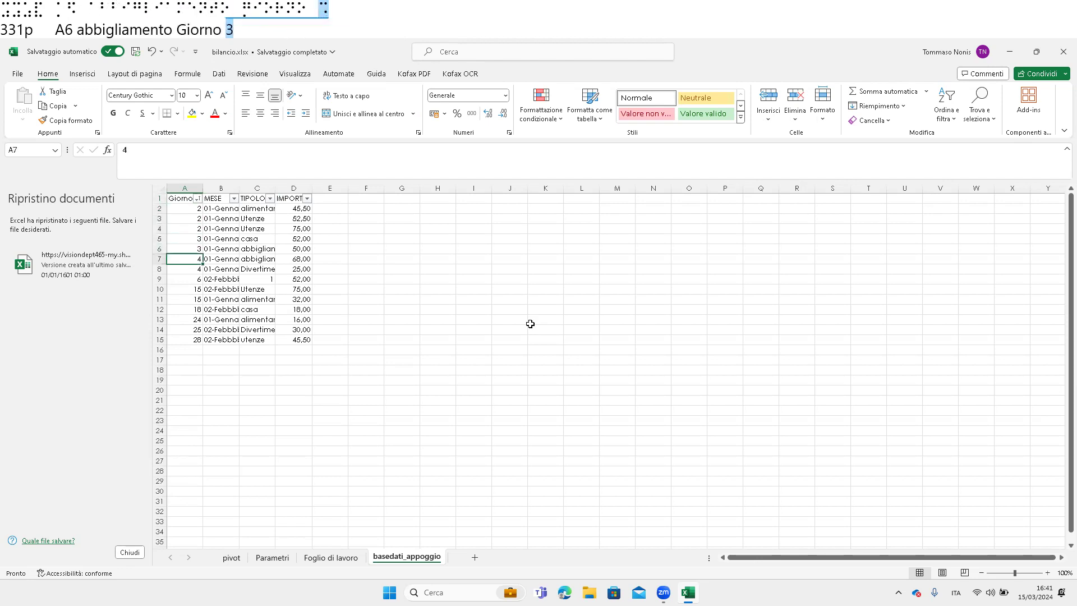
pyautogui.press('Down')
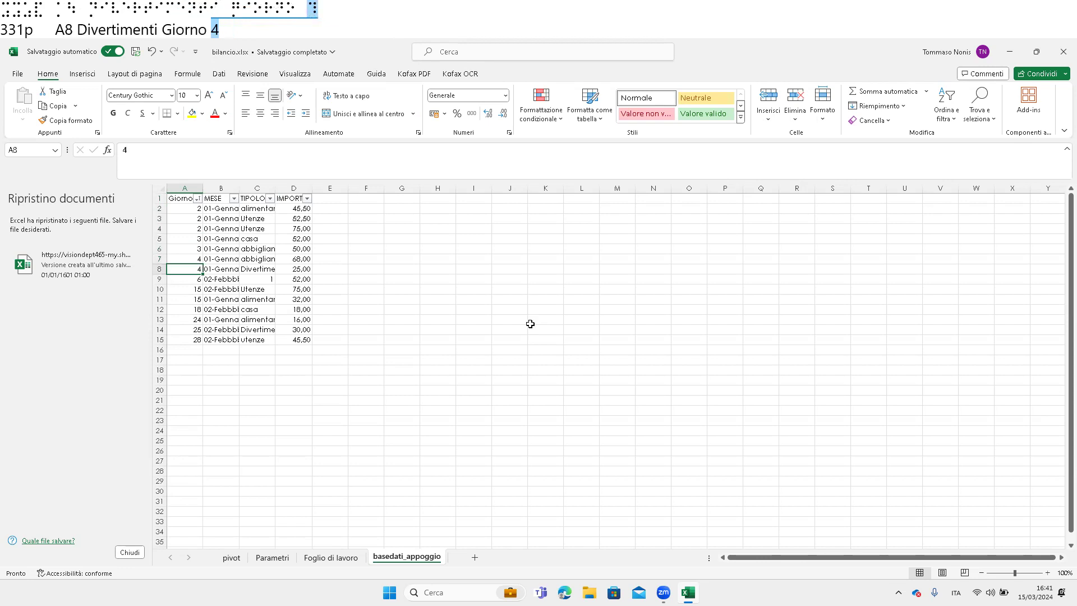
pyautogui.press('Down')
pyautogui.press('Down')
pyautogui.press('Down')
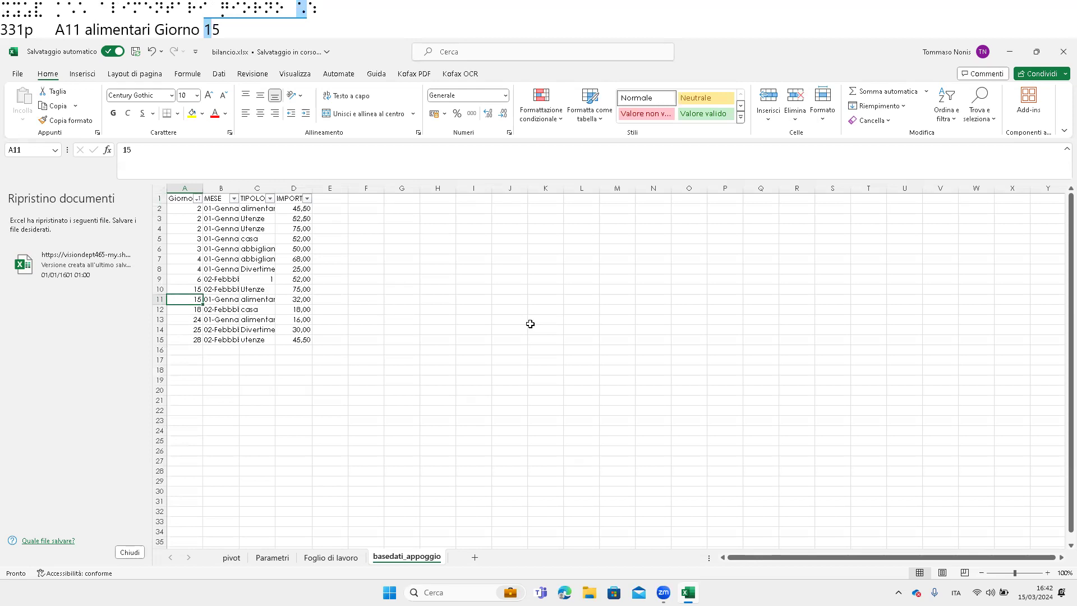
pyautogui.press('Up')
pyautogui.press('Up')
pyautogui.press('Up')
pyautogui.press('Up')
pyautogui.press('Up')
pyautogui.press('Up')
pyautogui.press('Up')
pyautogui.press('Up')
pyautogui.press('Up')
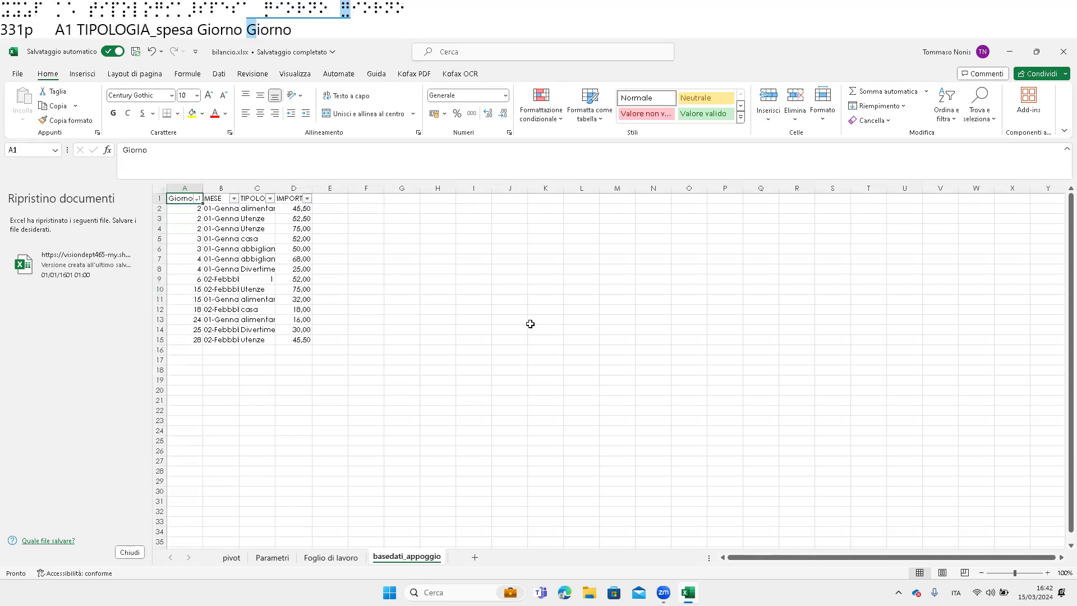
pyautogui.press('Right')
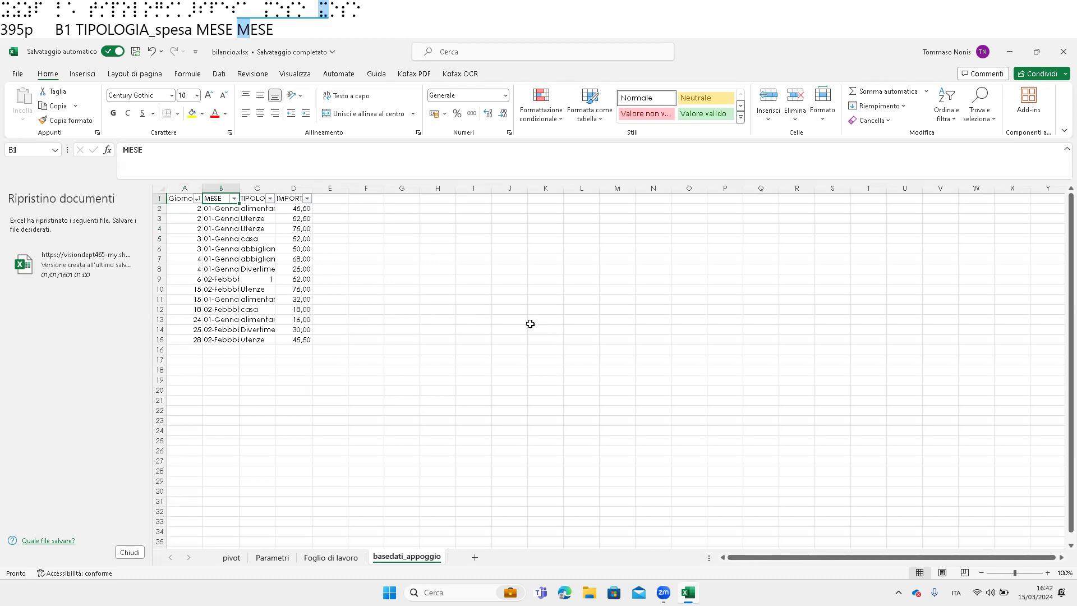
pyautogui.press('shift+Insert+c')
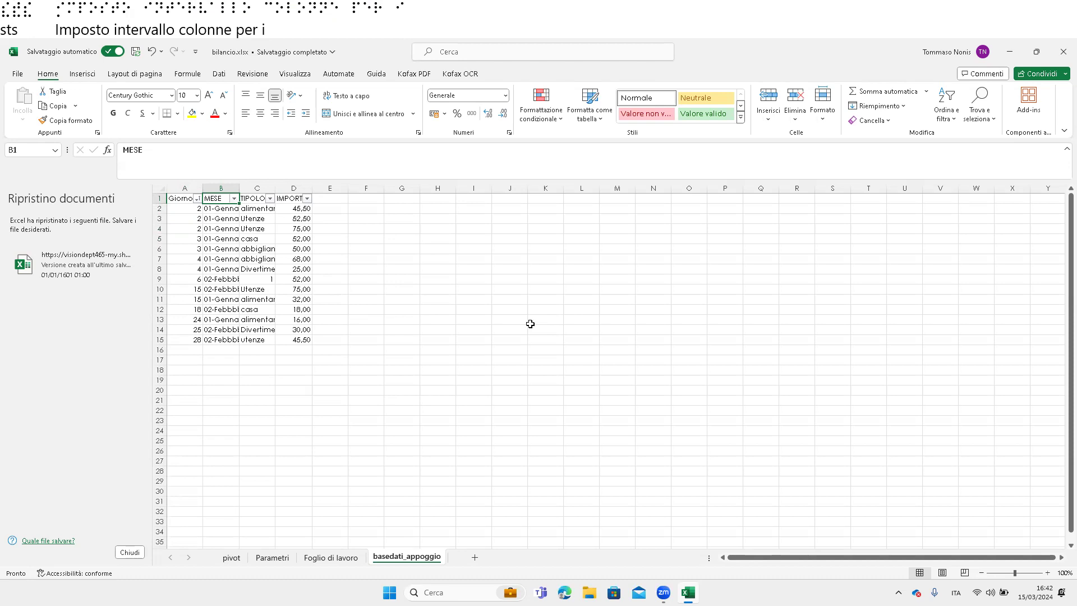
pyautogui.press('Left')
pyautogui.press('Down')
pyautogui.press('Down')
pyautogui.press('Down')
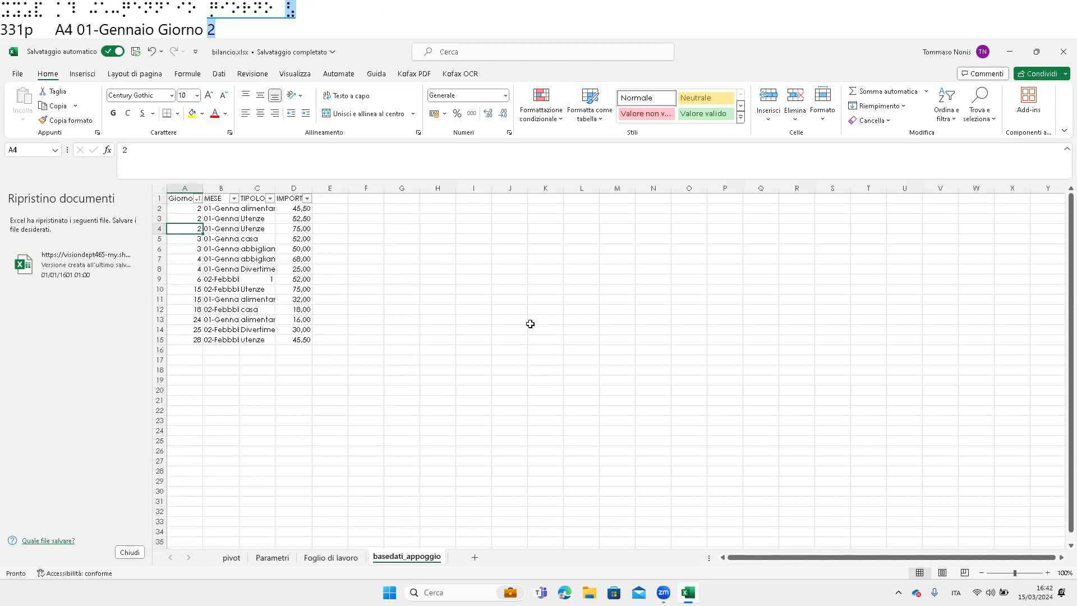
pyautogui.press('Down')
pyautogui.press('Down')
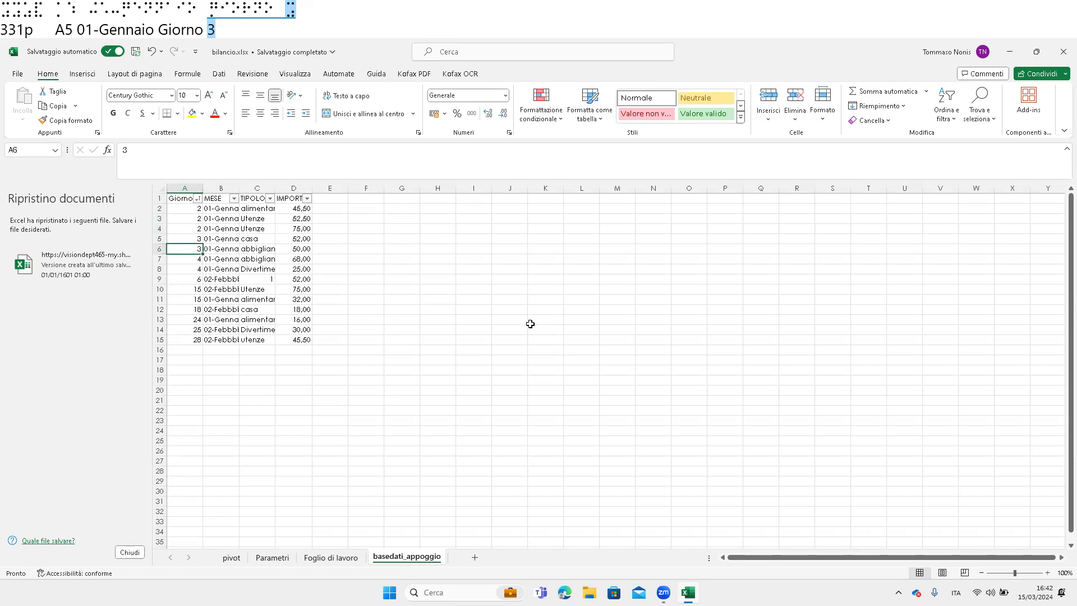
pyautogui.press('Down')
pyautogui.press('Down')
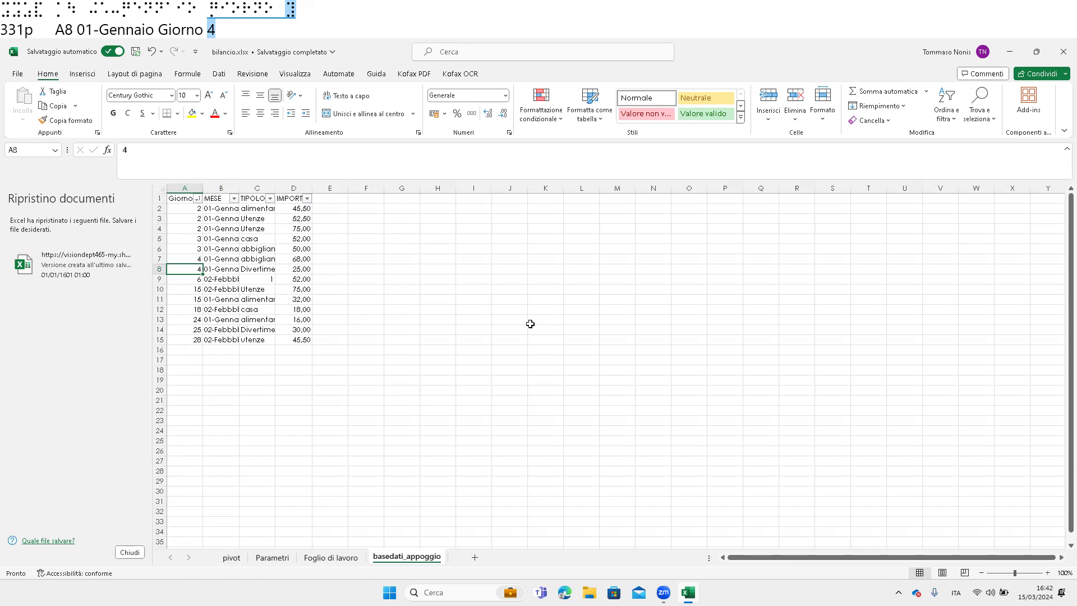
pyautogui.press('Down')
pyautogui.press('Down')
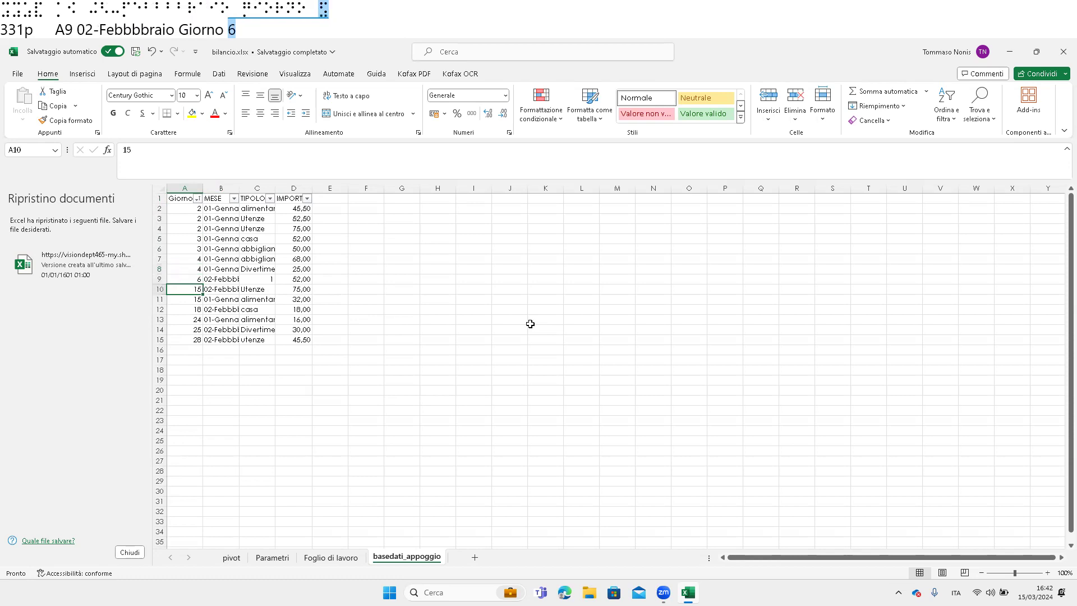
pyautogui.press('Down')
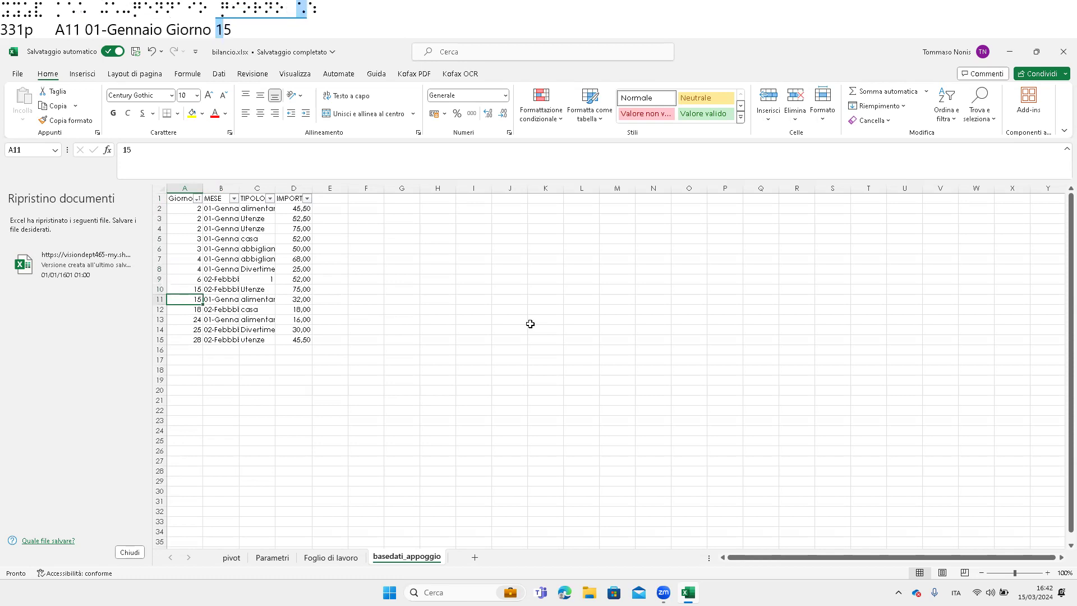
pyautogui.press('Down')
pyautogui.press('Down')
pyautogui.press('Down')
pyautogui.press('Down')
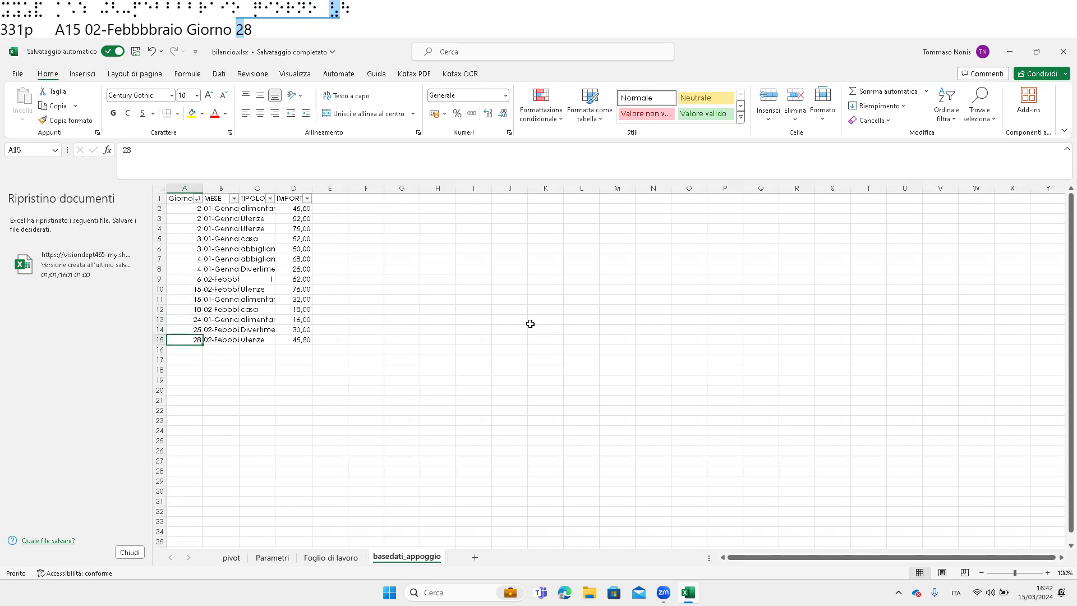
pyautogui.press('Down')
pyautogui.press('Down')
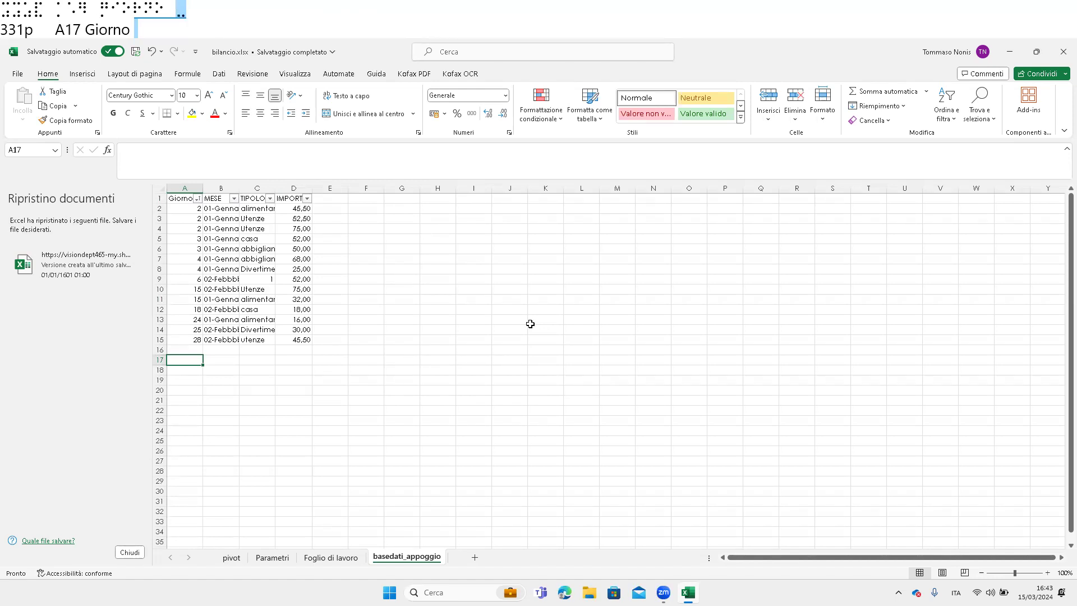
pyautogui.press('Up')
pyautogui.press('Up')
pyautogui.hotkey('ctrl', 'Up')
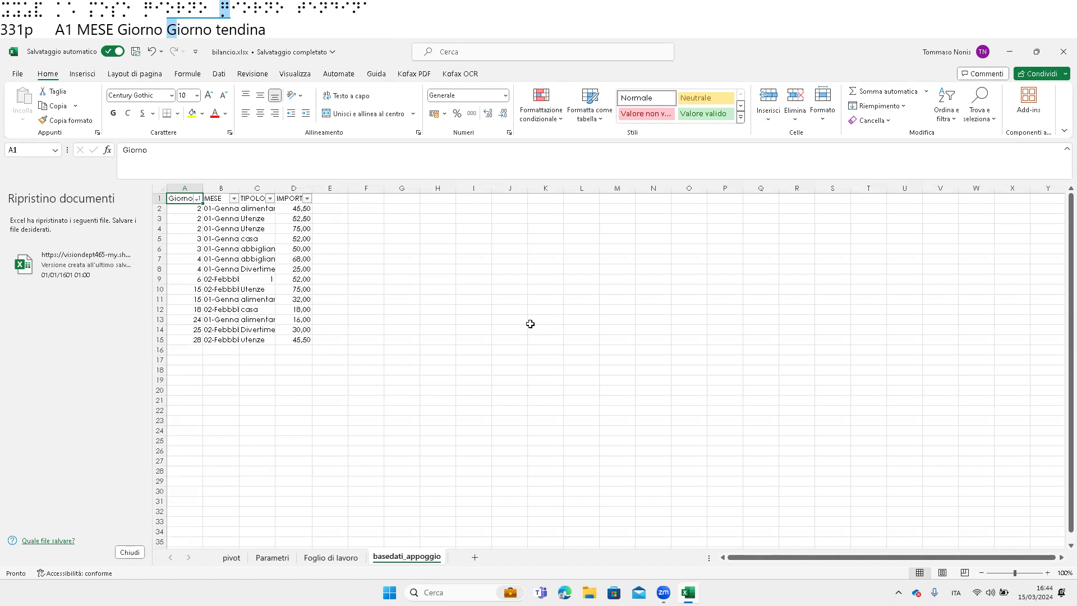
pyautogui.press('F5')
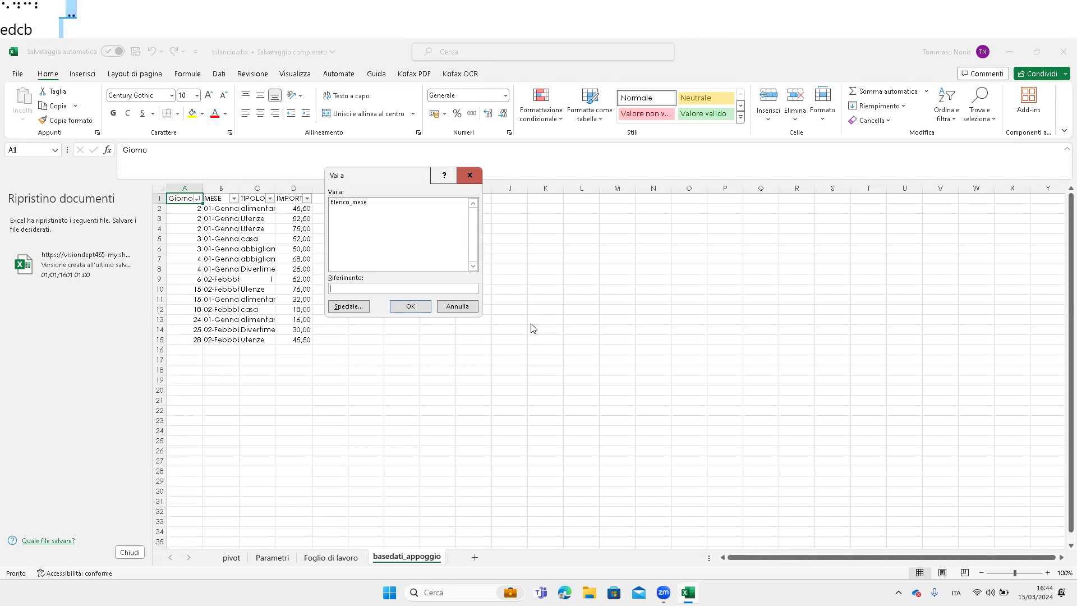
pyautogui.write('a1')
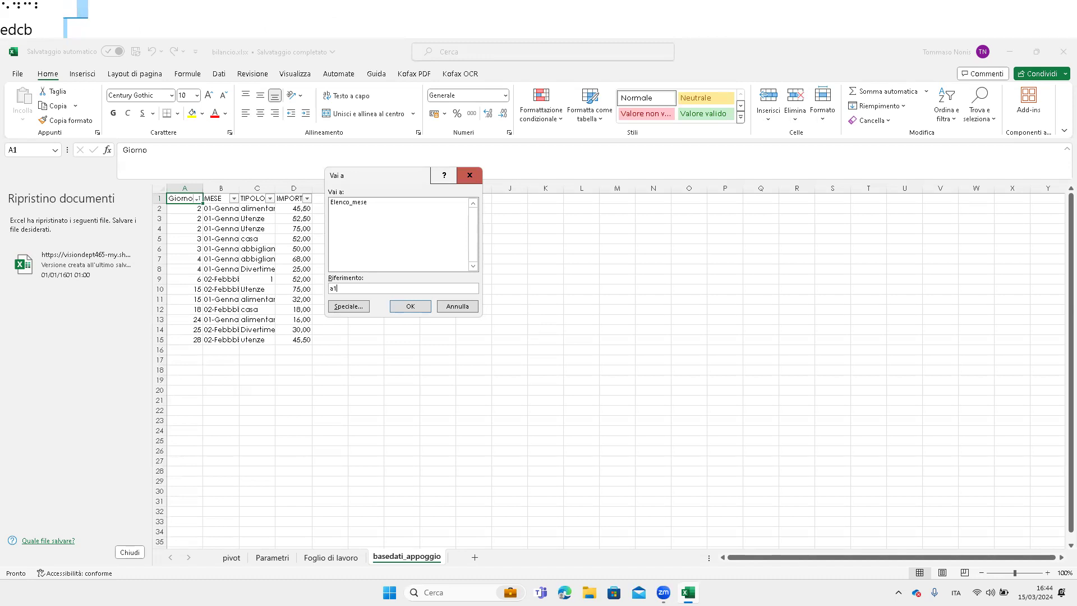
pyautogui.press('Return')
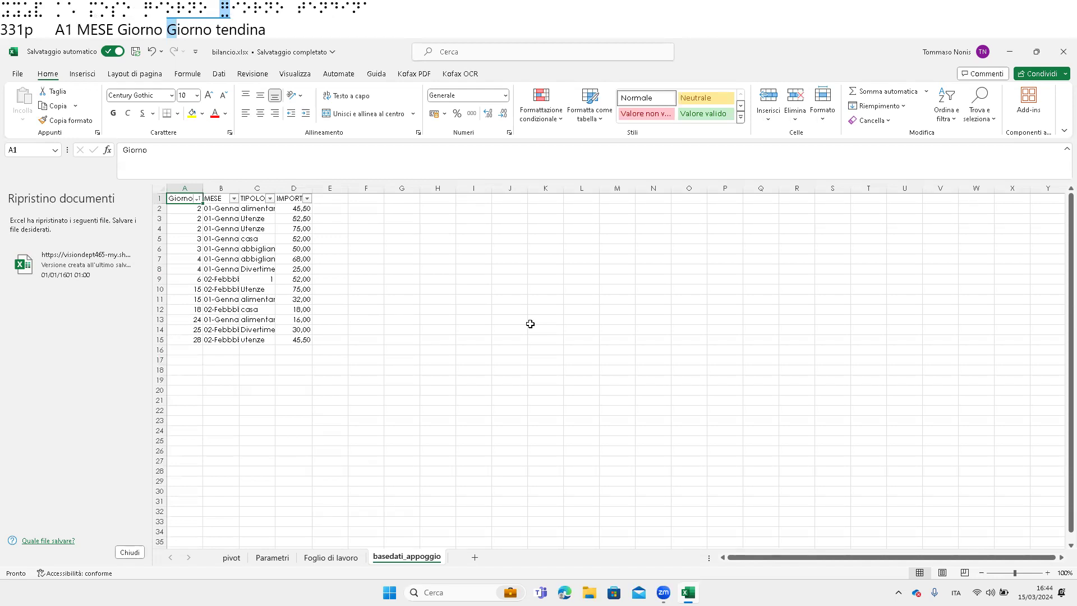
# Select the MESE header cell B1 and bring up its context menu with Shift+F10
pyautogui.press('Right')
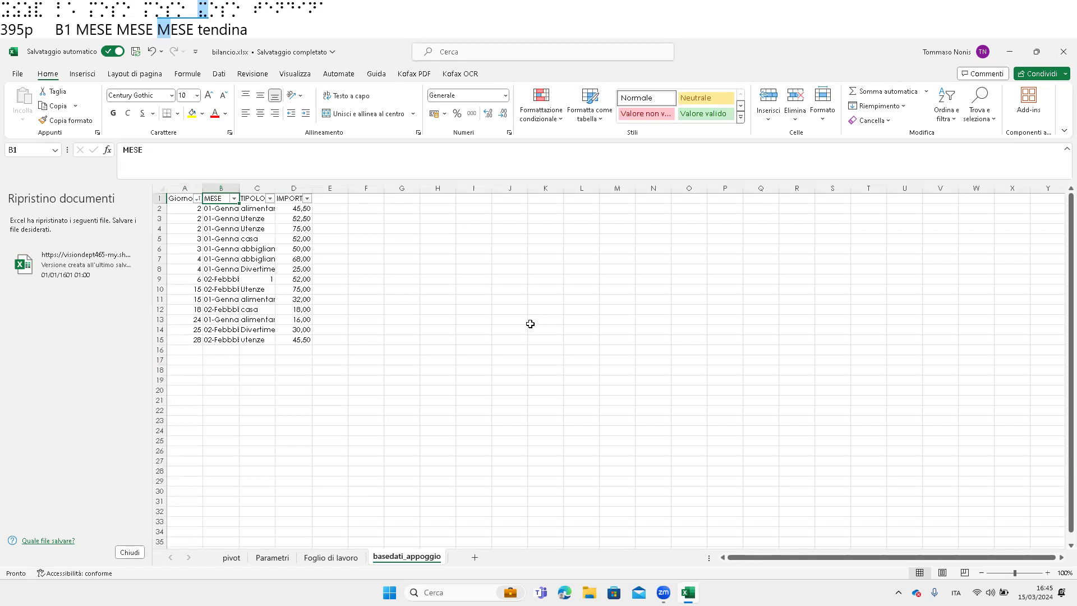
pyautogui.press('Right')
pyautogui.press('Left')
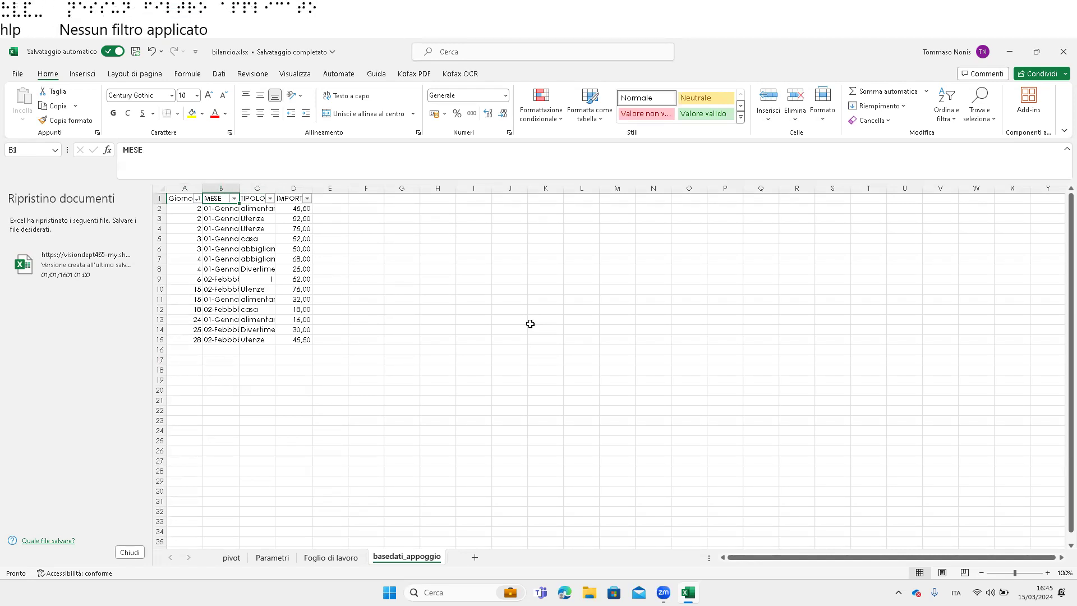
pyautogui.hotkey('shift', 'F10')
pyautogui.press('Down')
pyautogui.press('Down')
# Look through the Filtro submenu options for MESE, then close the menu without filtering
pyautogui.press('Down')
pyautogui.press('Down')
pyautogui.press('Down')
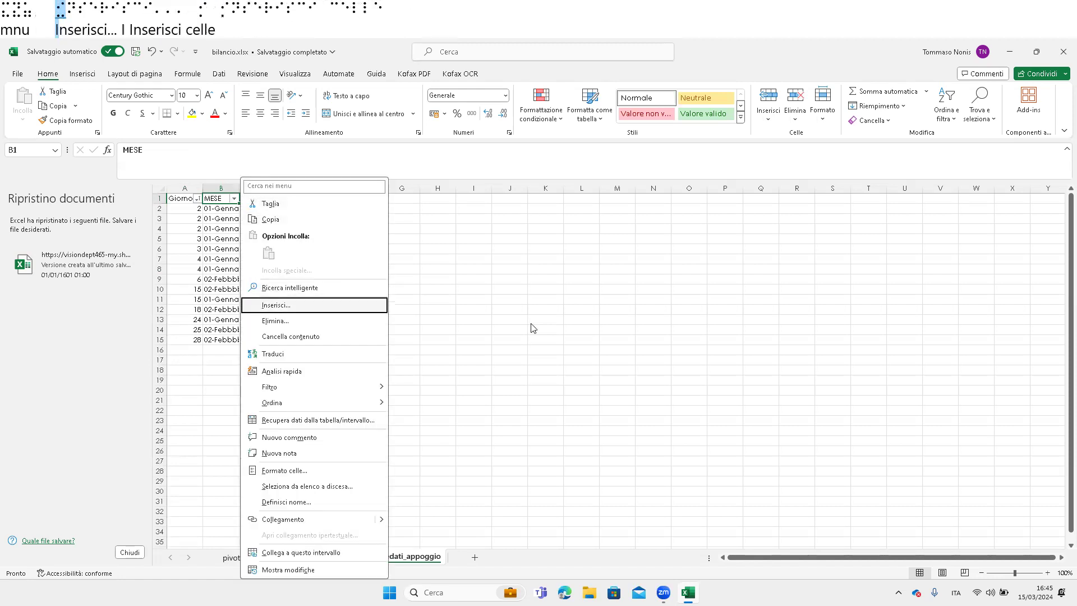
pyautogui.press('Down')
pyautogui.press('Down')
pyautogui.press('Down')
pyautogui.press('Down')
pyautogui.press('Down')
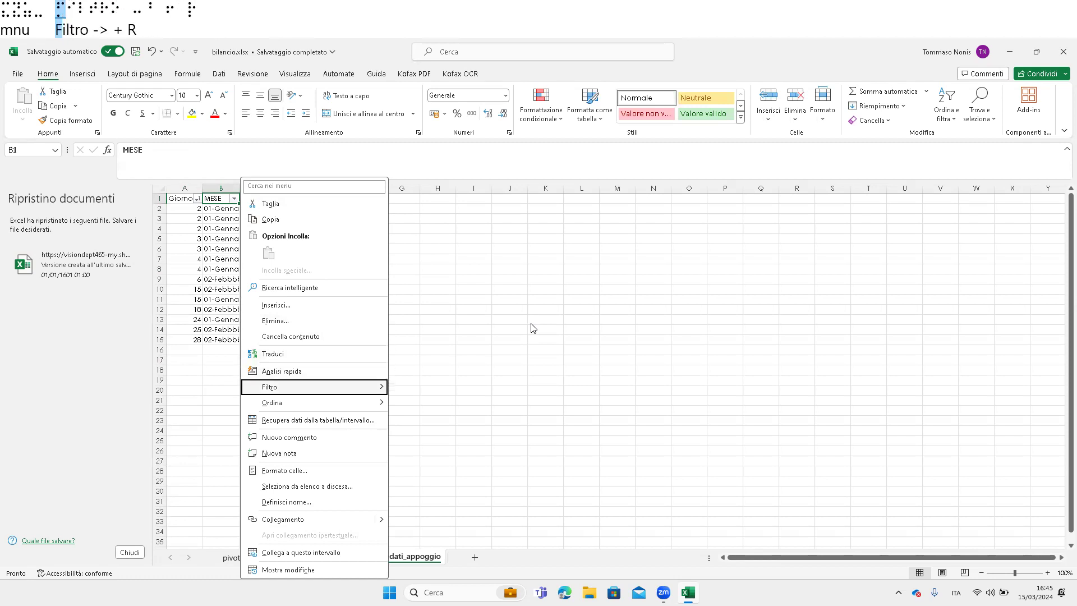
pyautogui.press('Right')
pyautogui.press('Down')
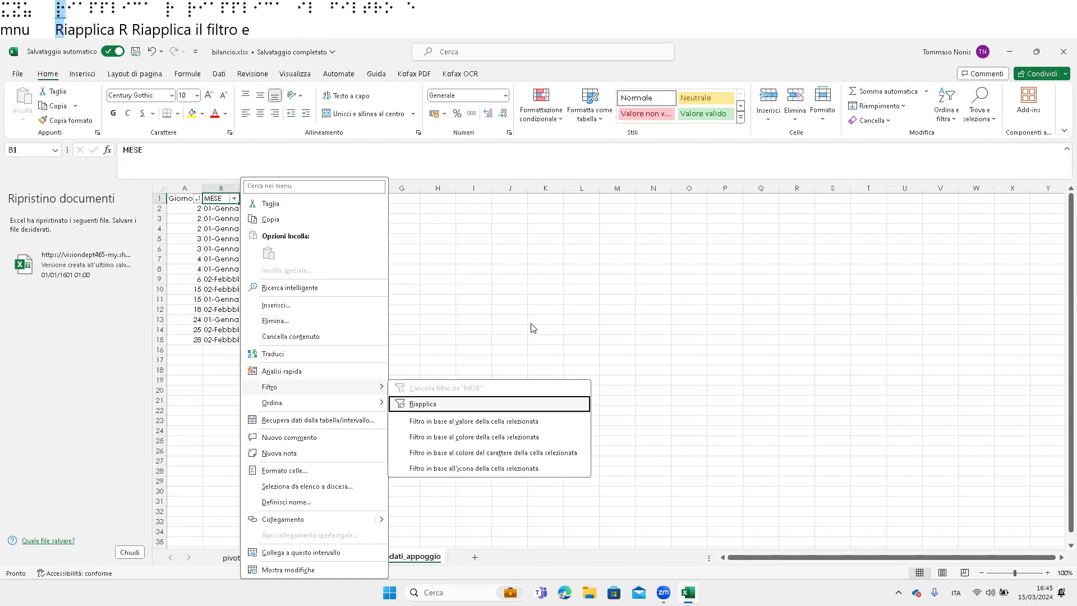
pyautogui.press('Down')
pyautogui.press('Down')
pyautogui.press('Down')
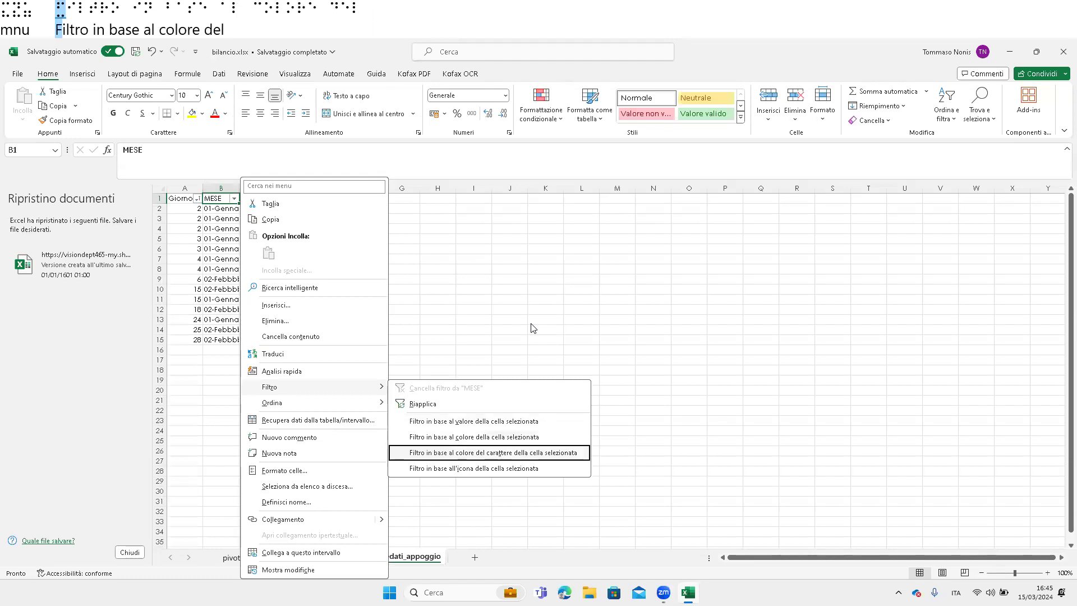
pyautogui.press('Down')
pyautogui.press('Down')
pyautogui.press('Down')
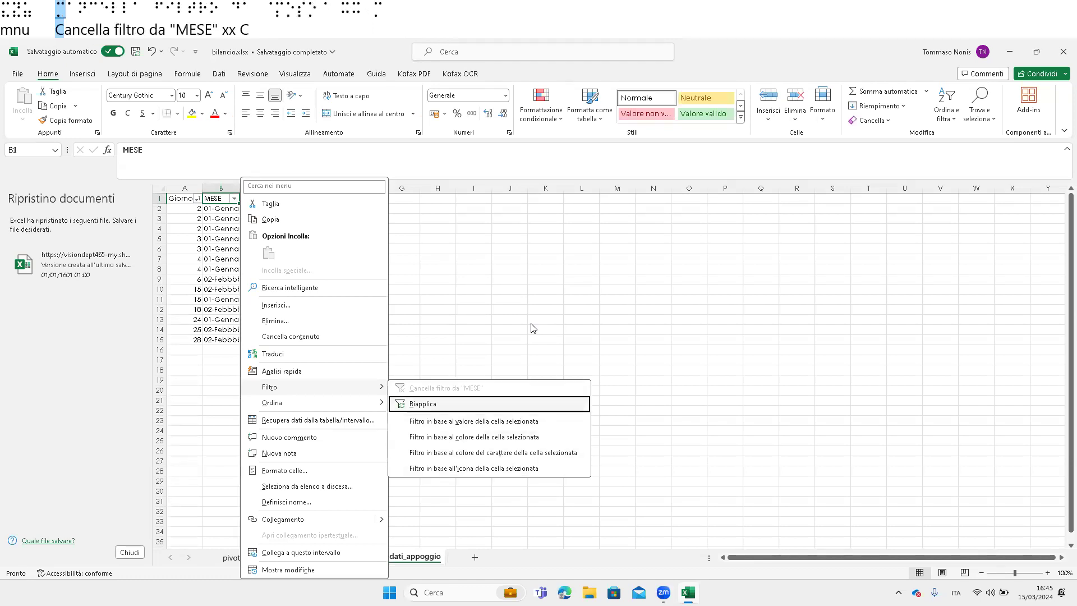
pyautogui.press('Down')
pyautogui.press('Down')
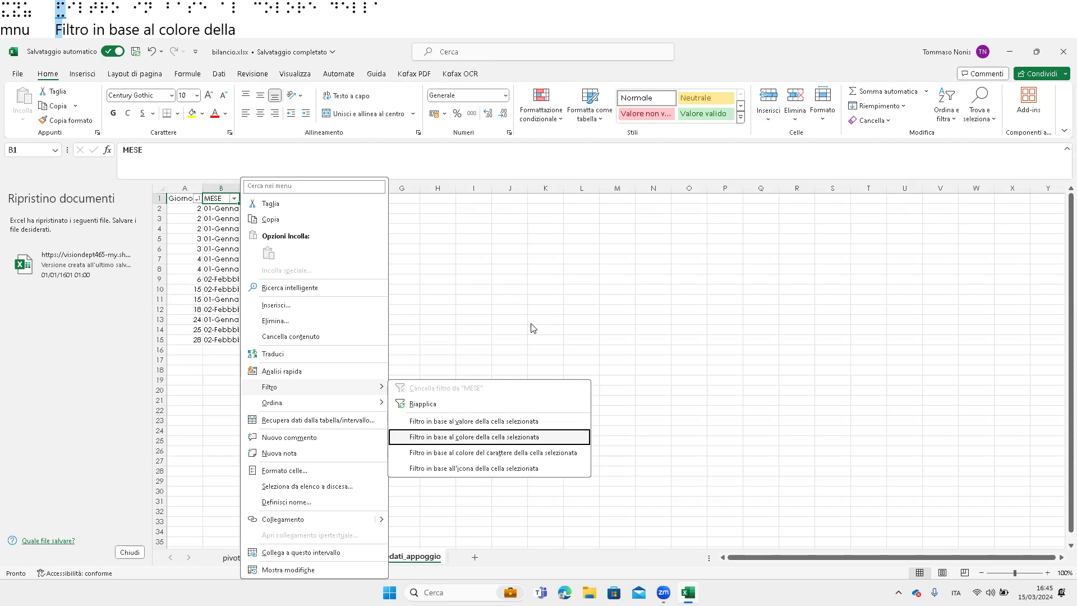
pyautogui.press('Left')
pyautogui.press('Down')
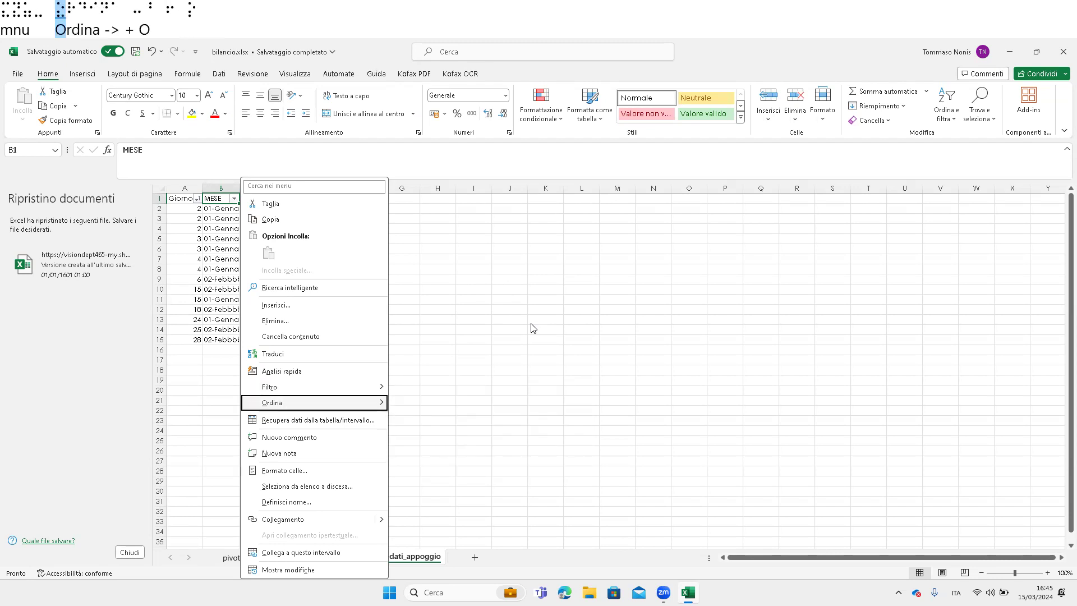
pyautogui.press('Escape')
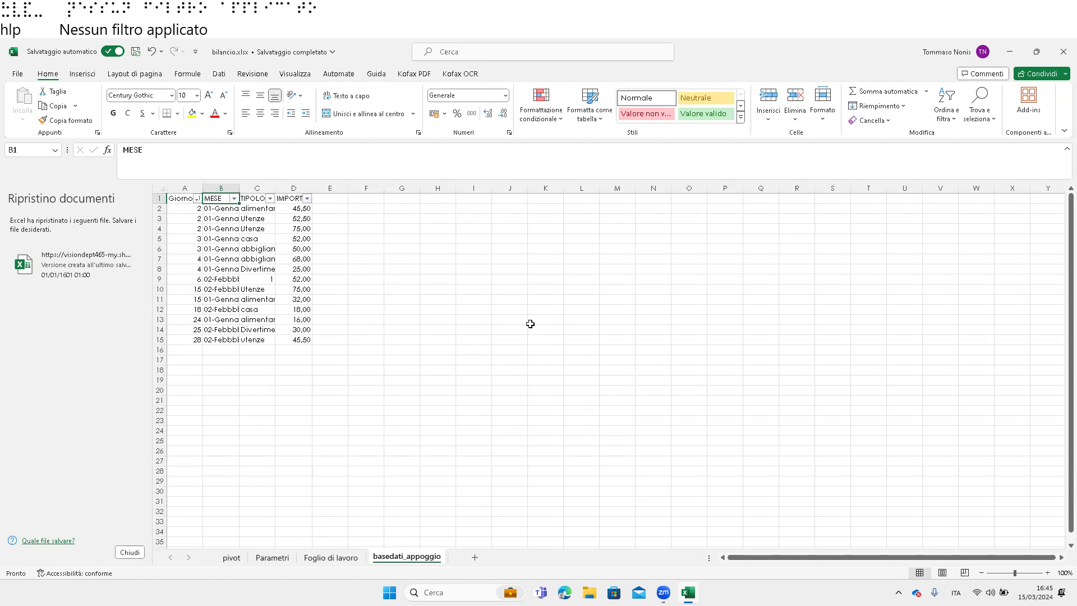
# Select the 01-Gennaio cell B2 and bring up its context menu with Shift+F10
pyautogui.press('Up')
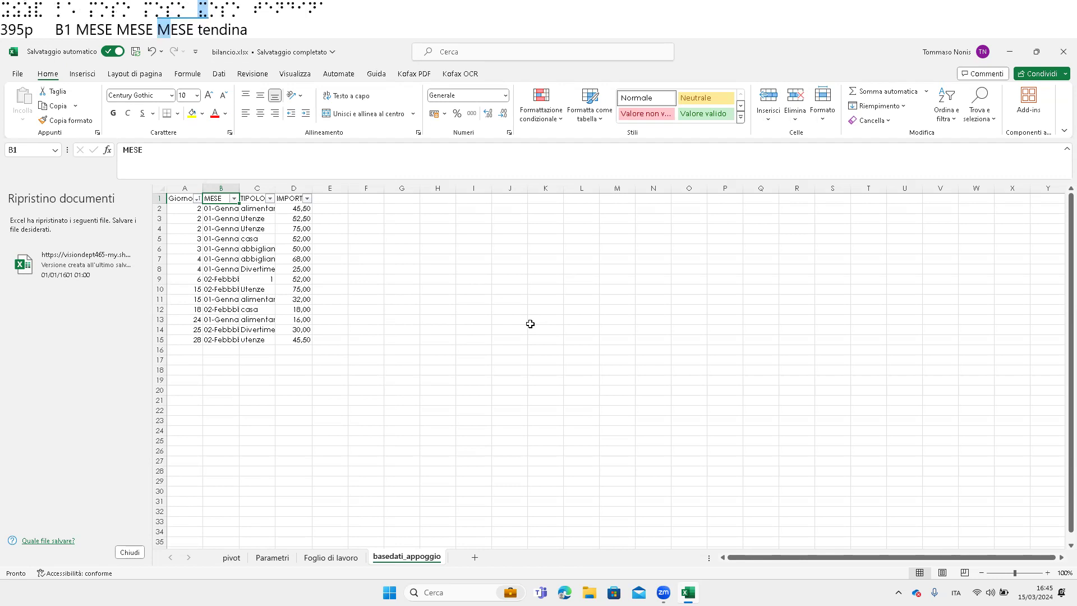
pyautogui.press('Down')
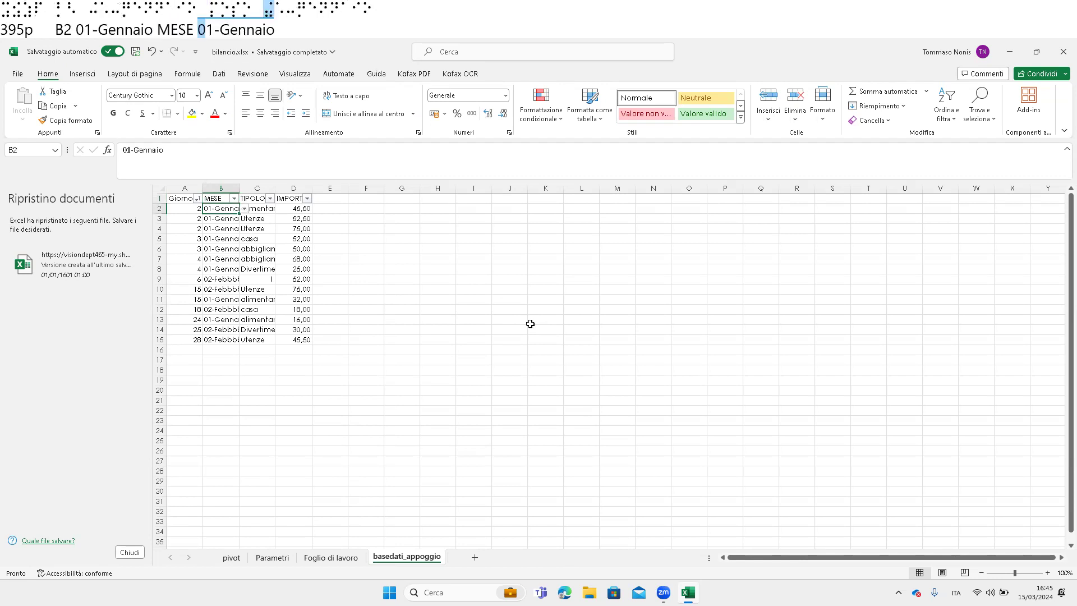
pyautogui.hotkey('shift', 'F10')
pyautogui.press('Down')
pyautogui.press('Down')
pyautogui.press('Down')
pyautogui.press('Down')
pyautogui.press('Down')
# Browse the Filtro options for the cell, then move into the Ordina submenu
pyautogui.press('Down')
pyautogui.press('Down')
pyautogui.press('Down')
pyautogui.press('Down')
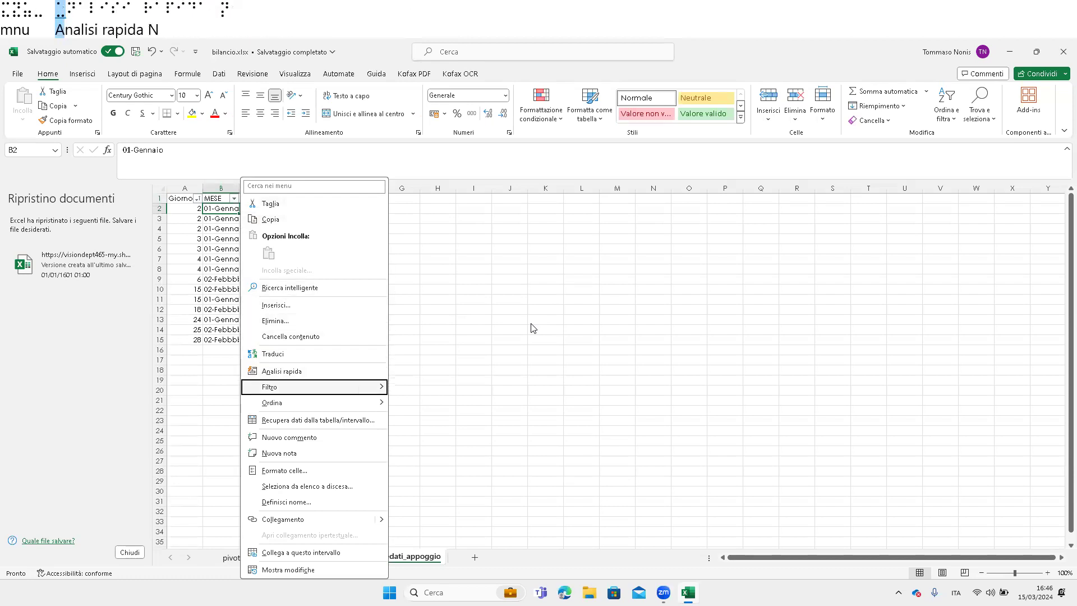
pyautogui.press('Right')
pyautogui.press('Down')
pyautogui.press('Down')
pyautogui.press('Down')
pyautogui.press('Down')
pyautogui.press('Down')
pyautogui.press('Down')
pyautogui.press('Down')
pyautogui.press('Down')
pyautogui.press('Down')
pyautogui.press('Down')
pyautogui.press('Down')
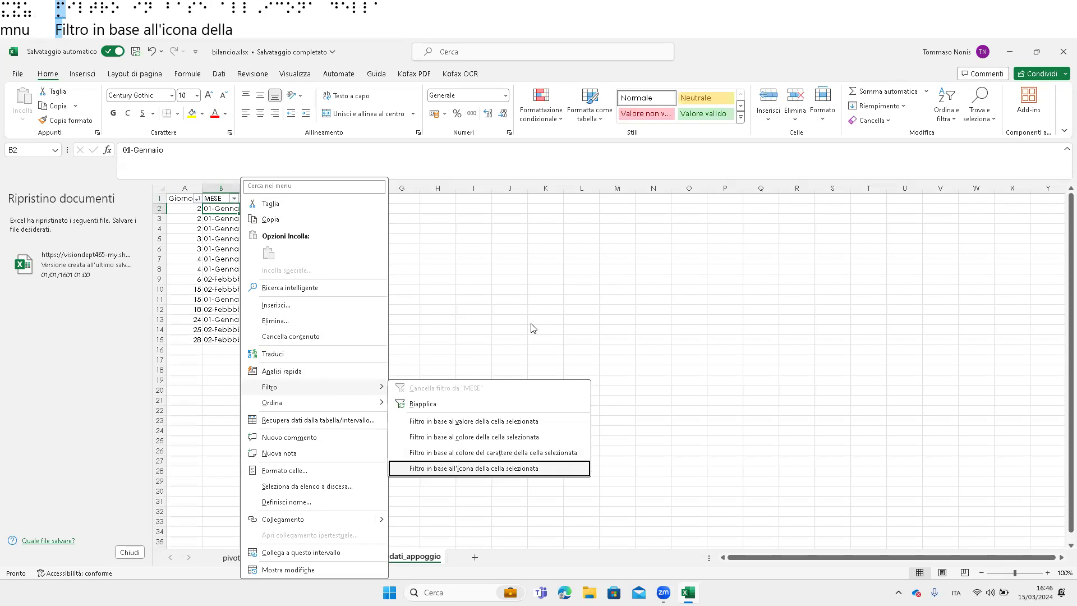
pyautogui.press('Down')
pyautogui.press('Down')
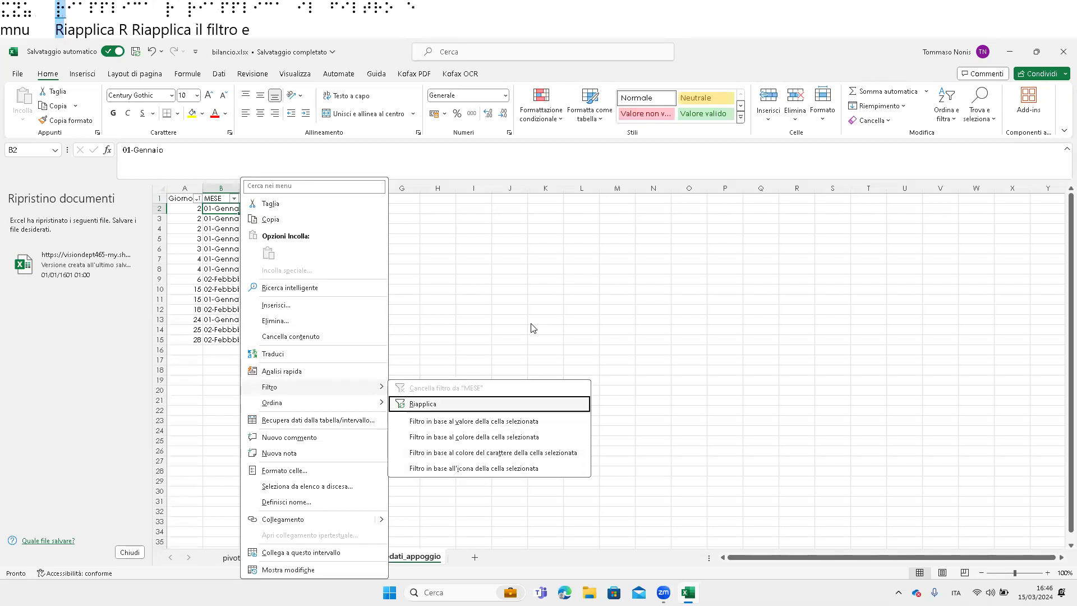
pyautogui.press('Down')
pyautogui.press('Down')
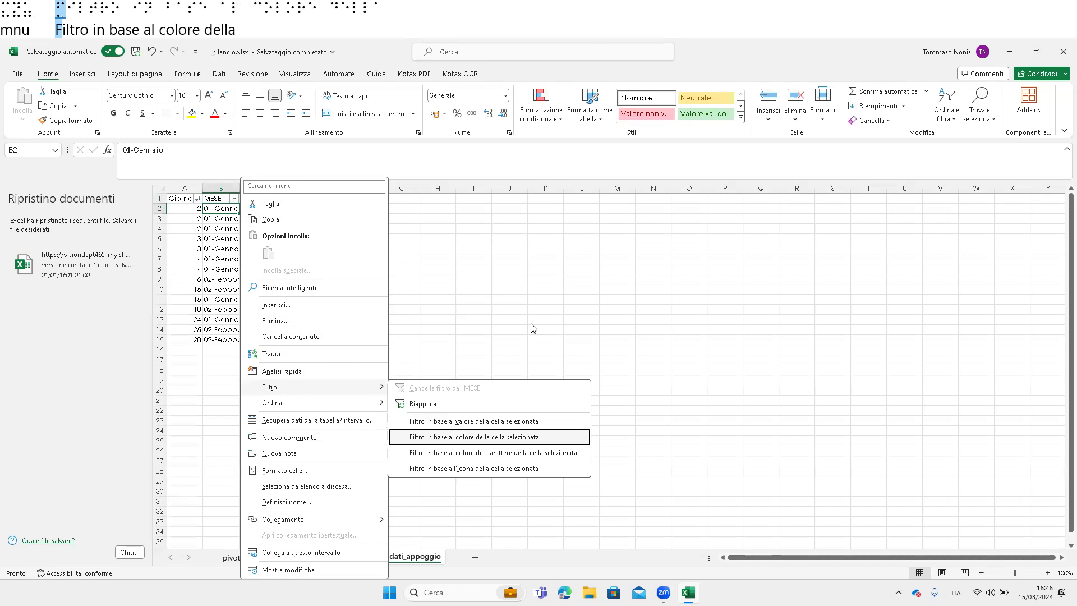
pyautogui.press('Down')
pyautogui.press('Down')
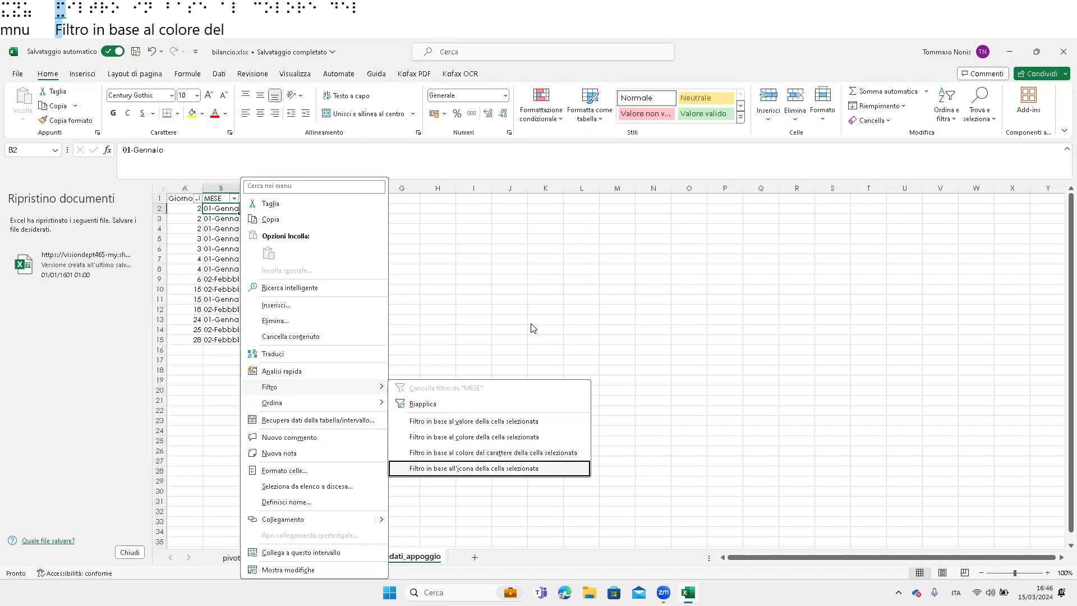
pyautogui.press('Left')
pyautogui.press('Down')
pyautogui.press('Right')
pyautogui.press('Down')
pyautogui.press('Down')
pyautogui.press('Down')
pyautogui.press('Down')
pyautogui.press('Down')
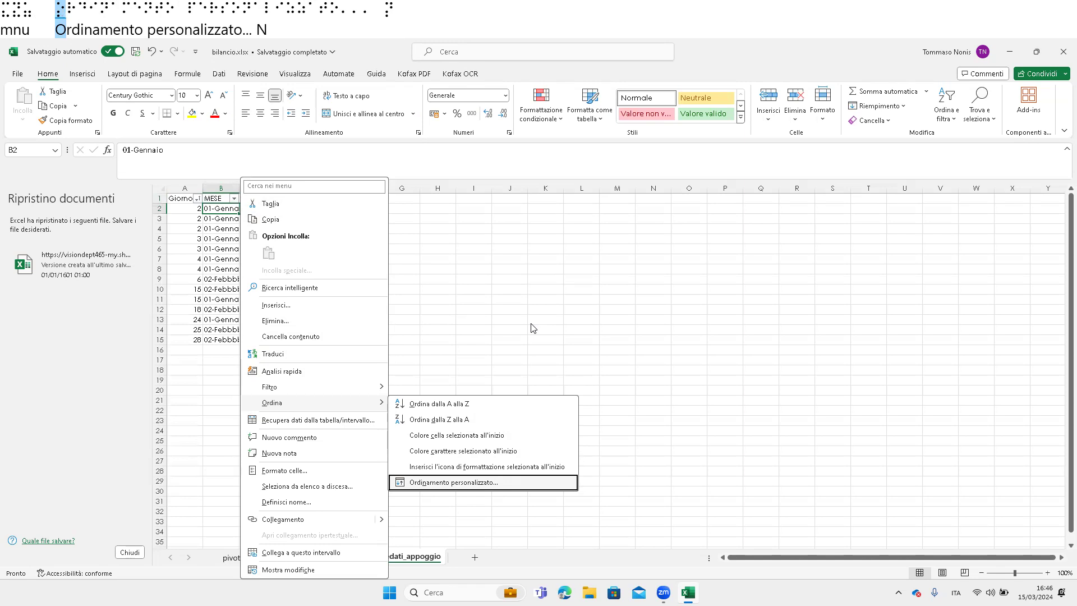
# Choose Ordinamento personalizzato... and move through the Ordina dialog's Annulla and Aggiungi livello buttons
pyautogui.press('Return')
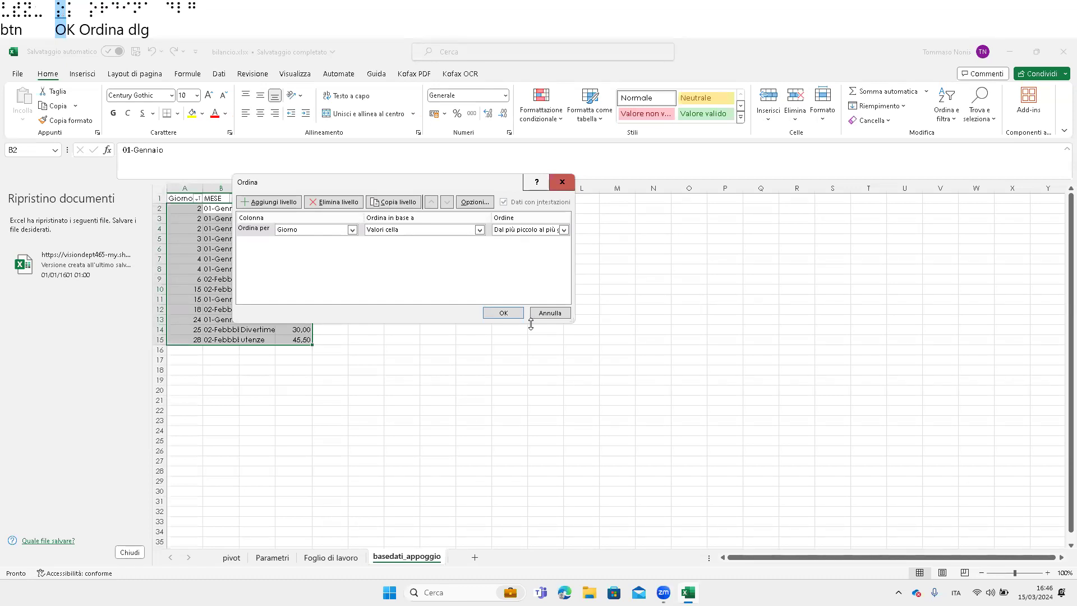
pyautogui.press('Tab')
pyautogui.press('Tab')
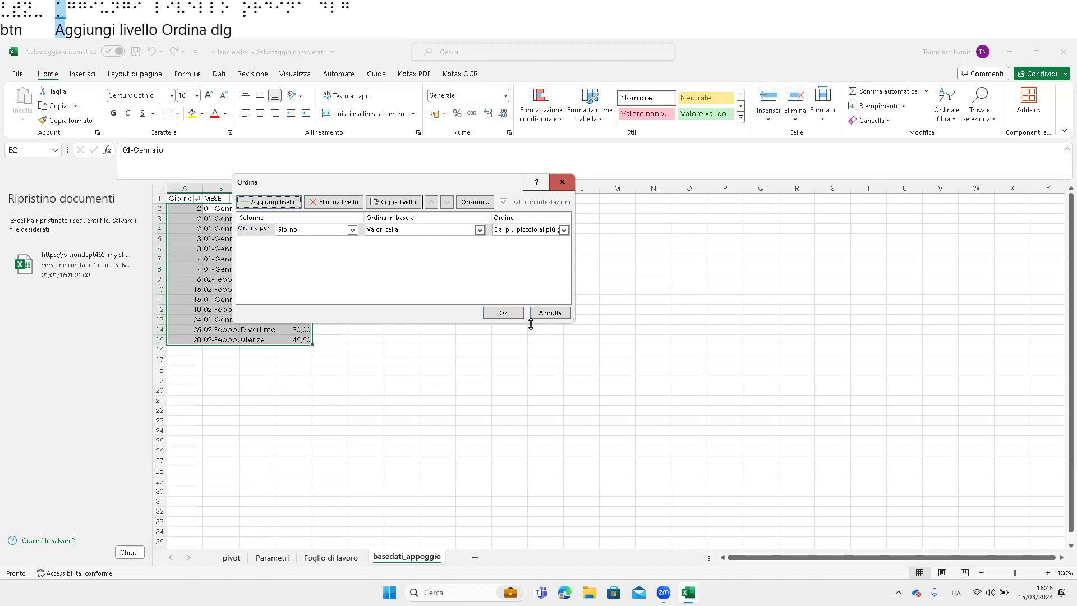
pyautogui.press('Tab')
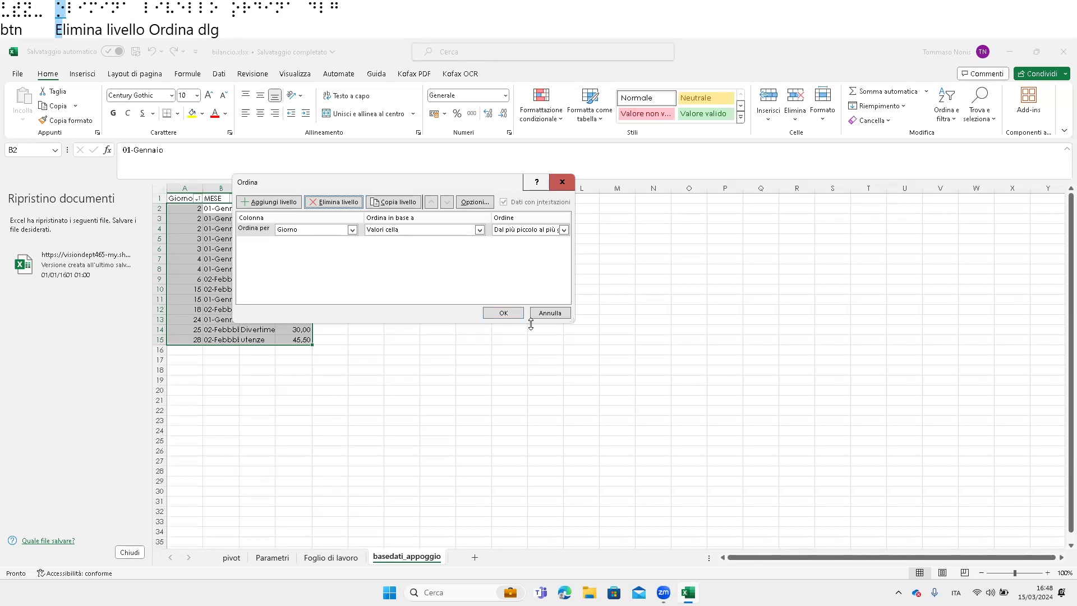
pyautogui.press('Tab')
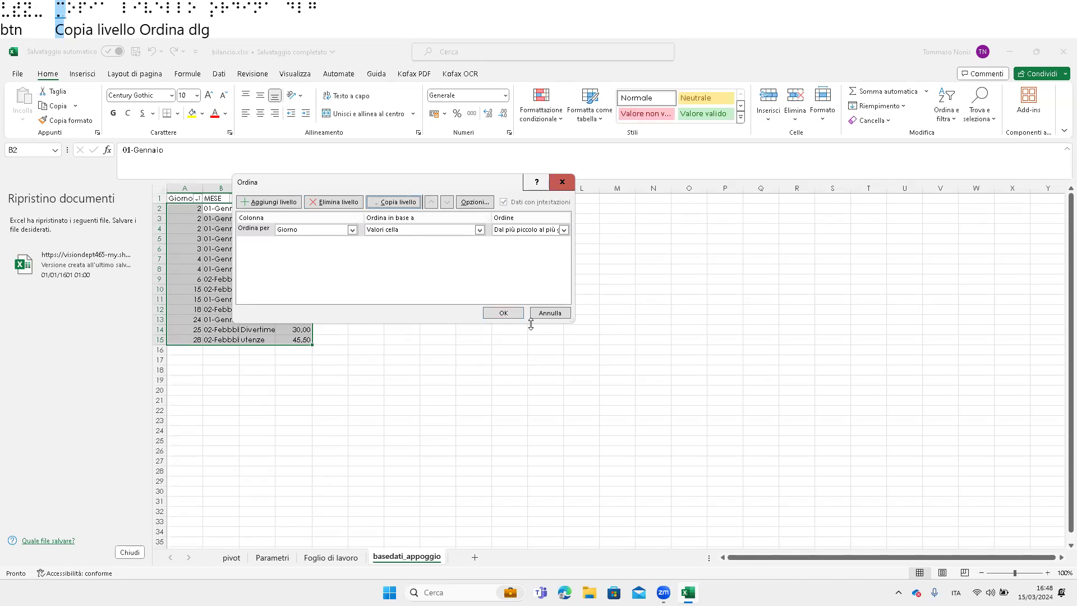
pyautogui.press('Tab')
pyautogui.press('Tab')
pyautogui.press('Down')
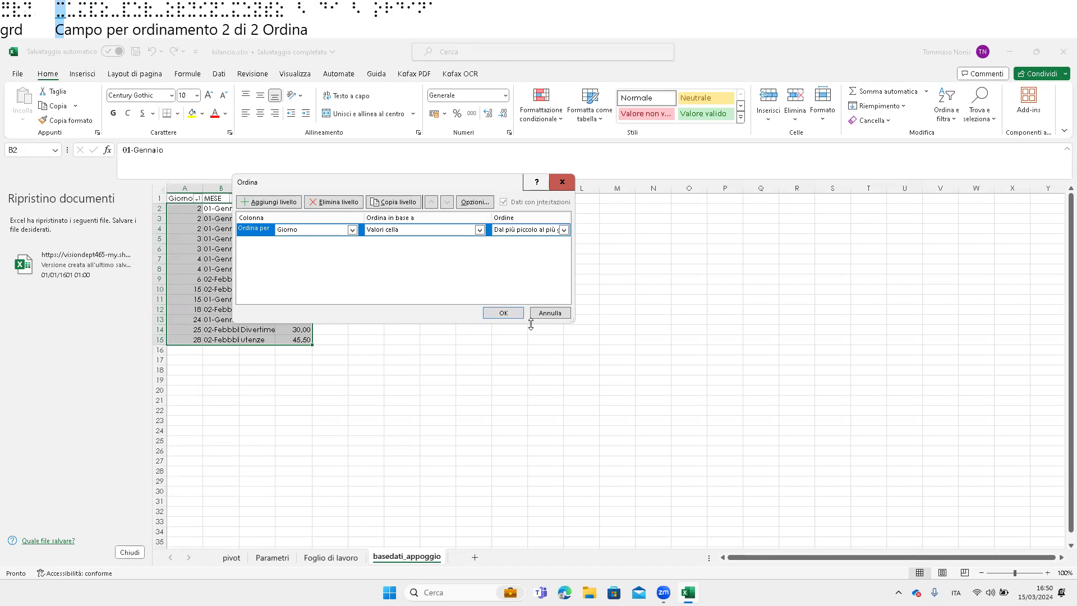
# Change the Ordina per column from Giorno through MESE and IMPORTO to TIPOLOGIA_spesa
pyautogui.press('Tab')
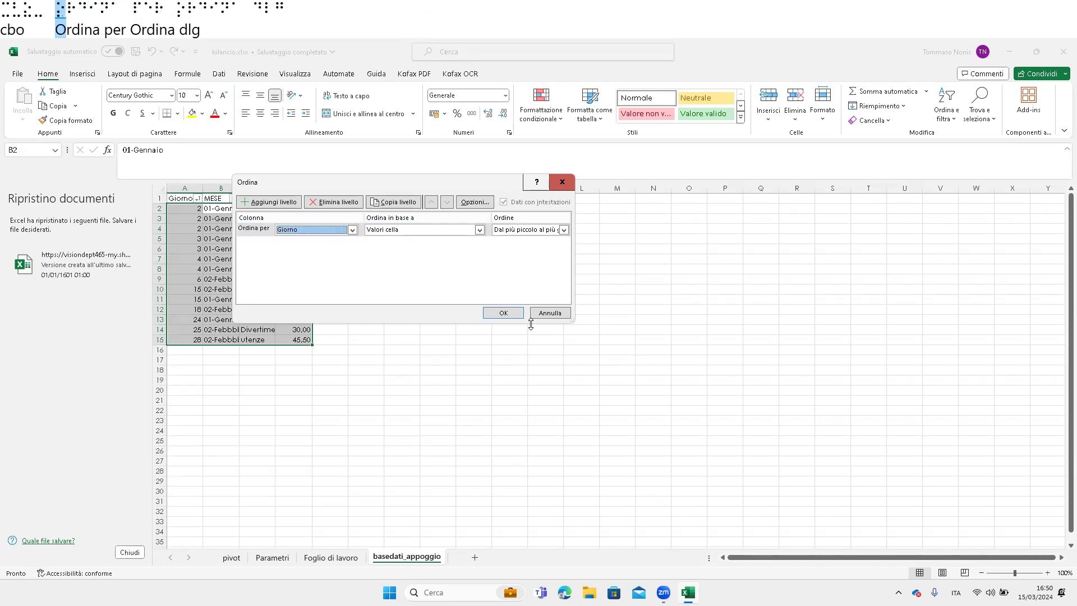
pyautogui.hotkey('alt', 'Down')
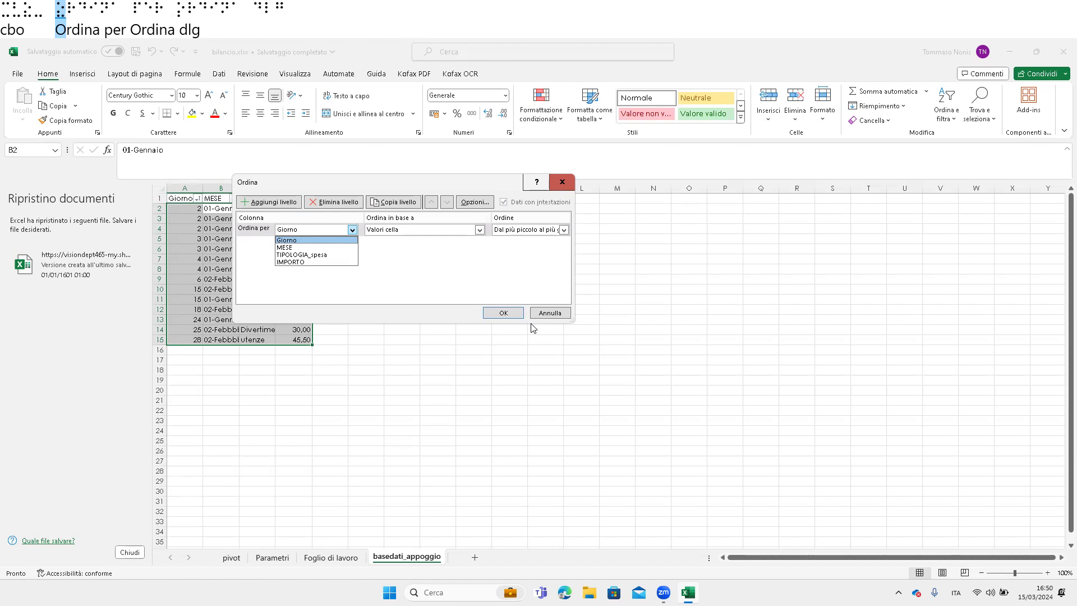
pyautogui.press('Escape')
pyautogui.hotkey('alt', 'Down')
pyautogui.press('Tab')
pyautogui.hotkey('shift', 'Tab')
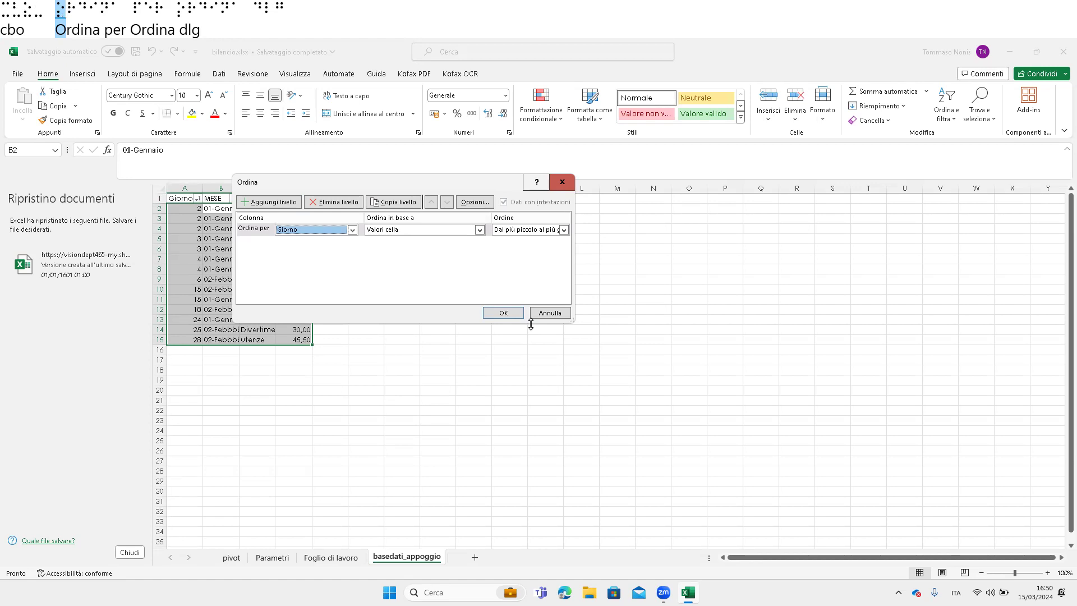
pyautogui.hotkey('alt', 'Down')
pyautogui.press('Down')
pyautogui.press('Down')
pyautogui.press('Down')
pyautogui.press('Up')
pyautogui.press('Up')
pyautogui.press('Down')
pyautogui.press('Down')
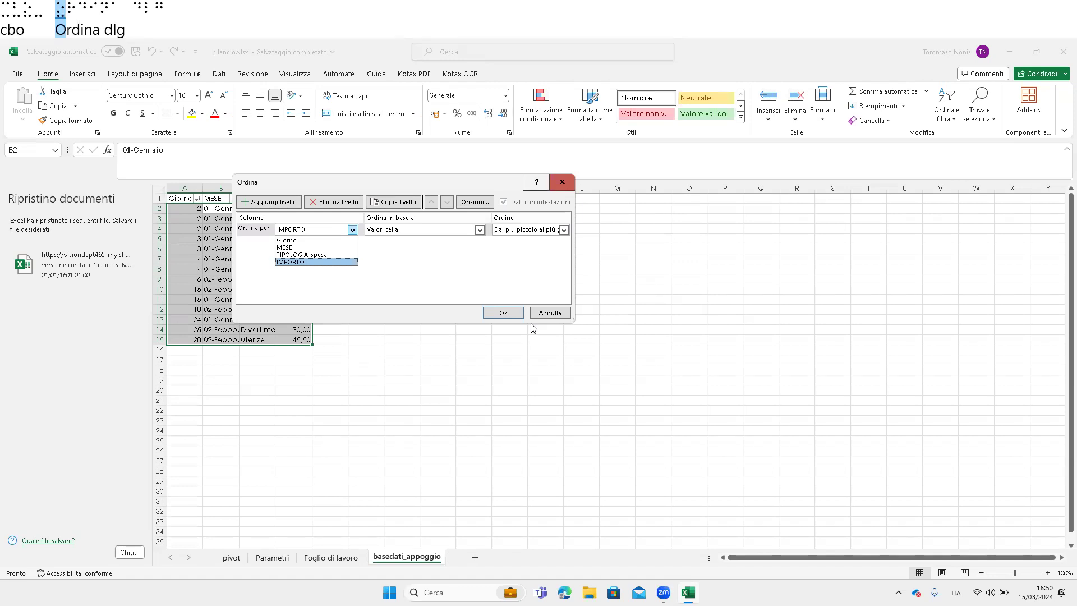
pyautogui.press('Up')
pyautogui.press('Tab')
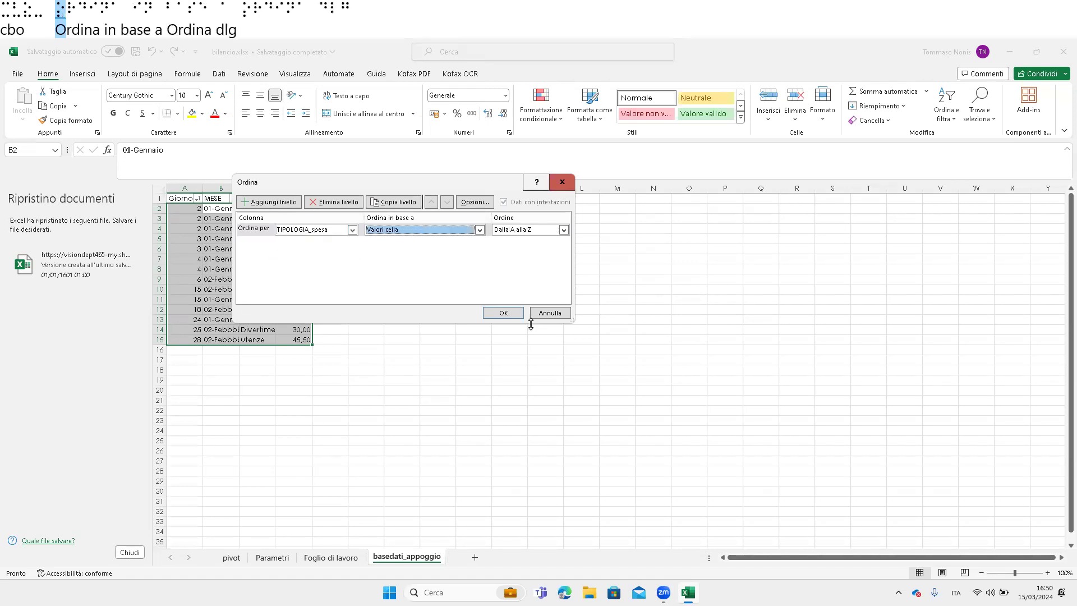
pyautogui.hotkey('shift', 'Tab')
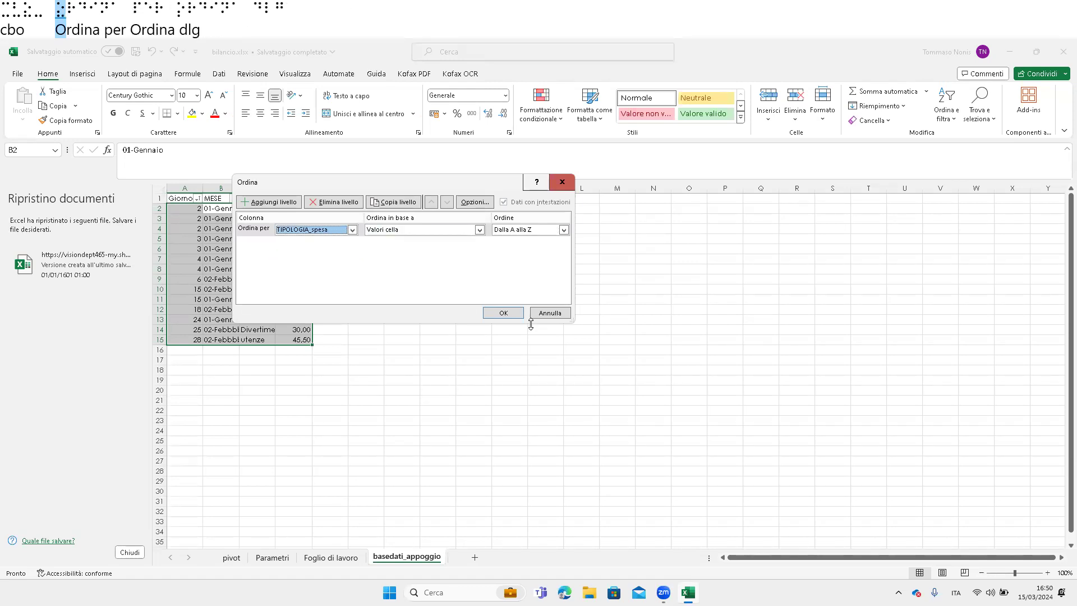
# Review the column list and Ordina in base a choices, then cancel the Ordina dialog
pyautogui.press('Tab')
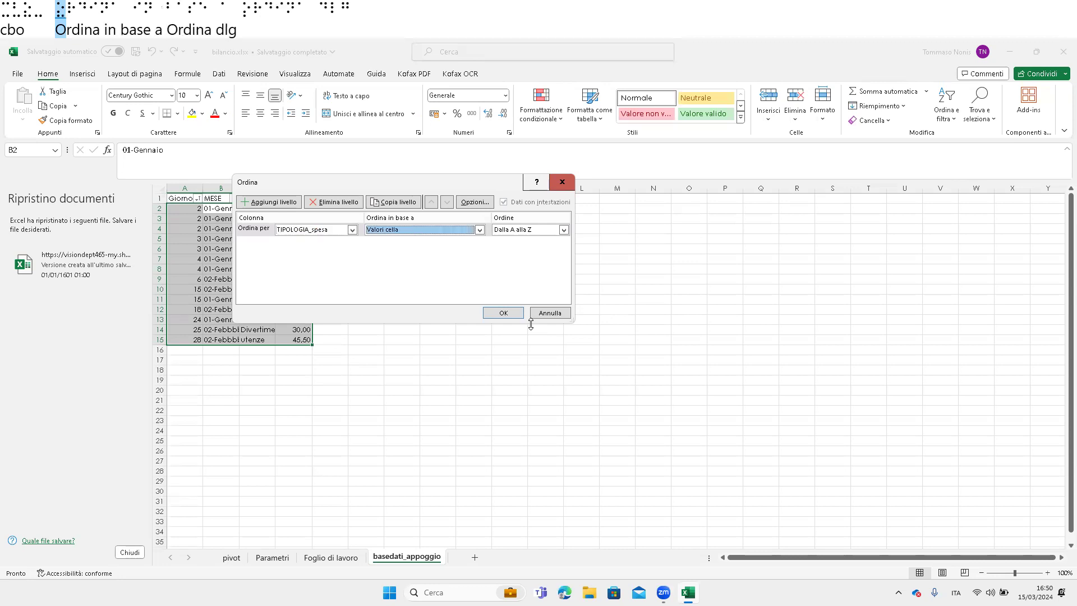
pyautogui.hotkey('shift', 'Tab')
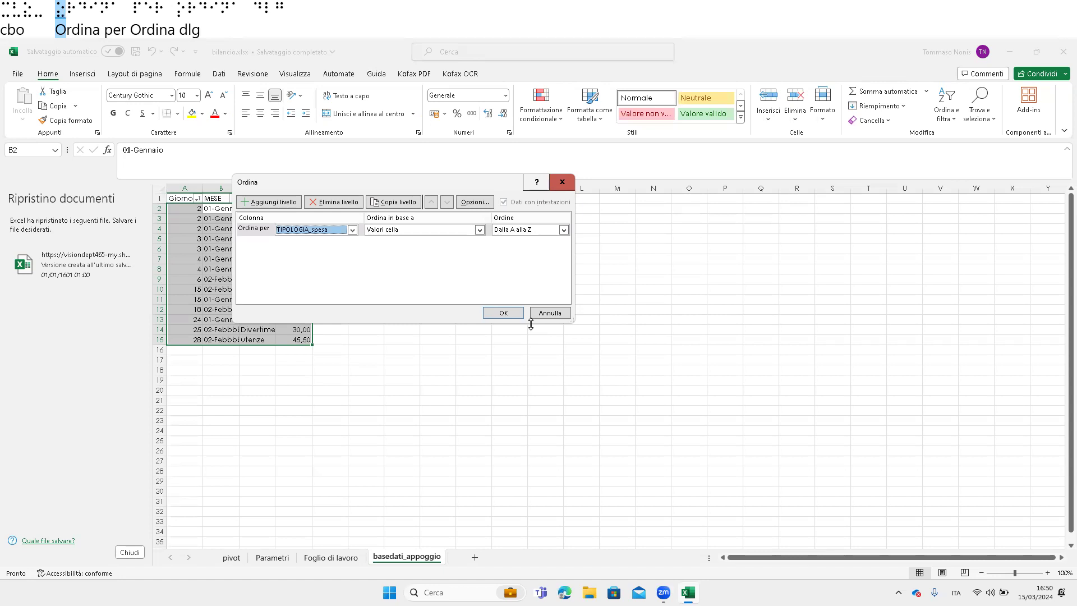
pyautogui.hotkey('alt', 'Down')
pyautogui.press('Tab')
pyautogui.hotkey('shift', 'Tab')
pyautogui.hotkey('alt', 'Down')
pyautogui.press('Down')
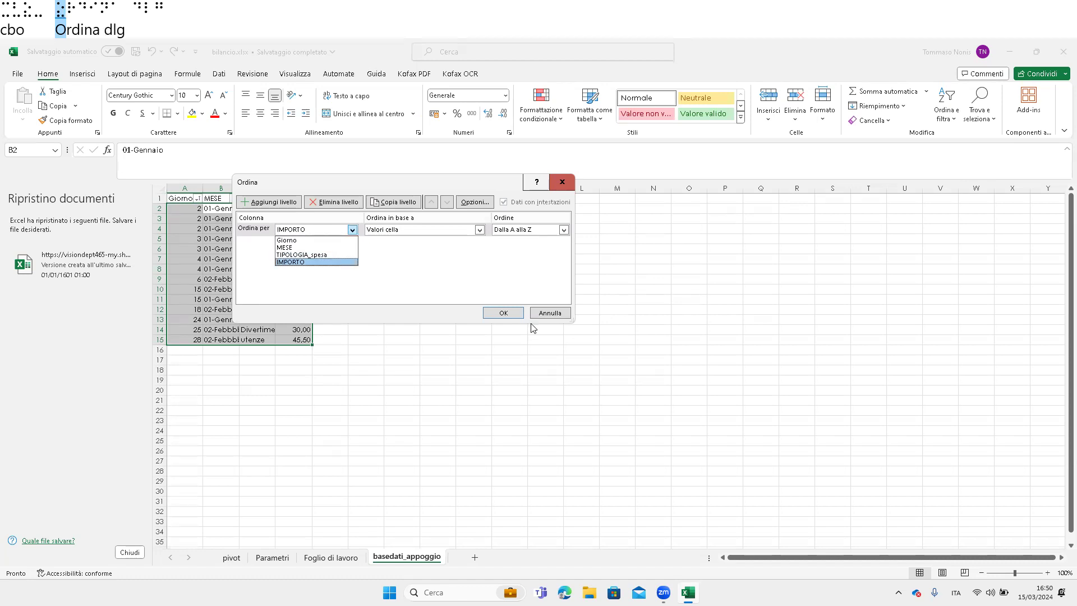
pyautogui.press('Up')
pyautogui.press('Up')
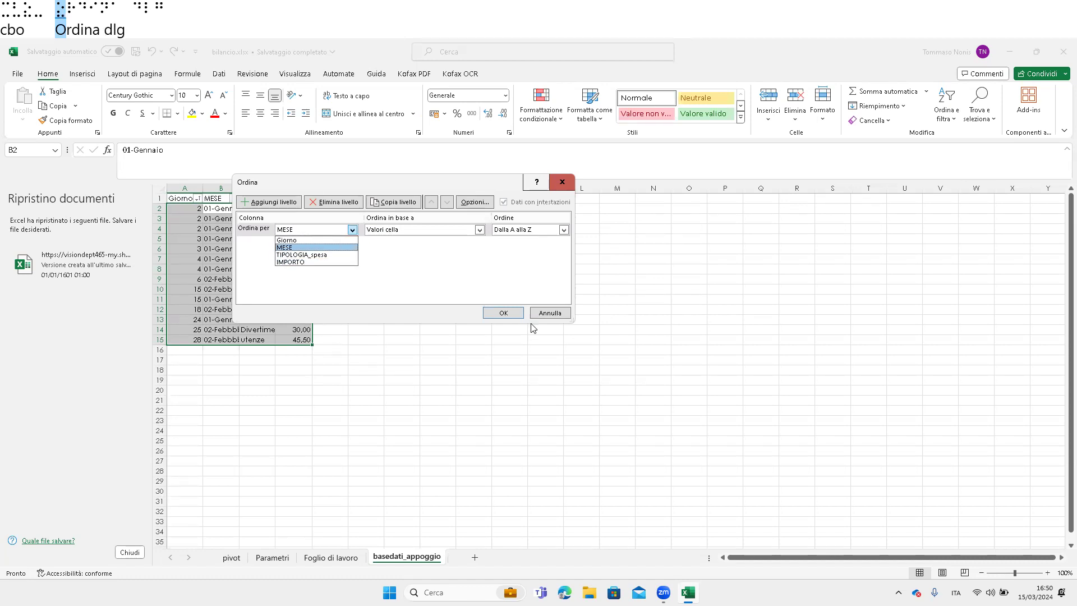
pyautogui.press('Down')
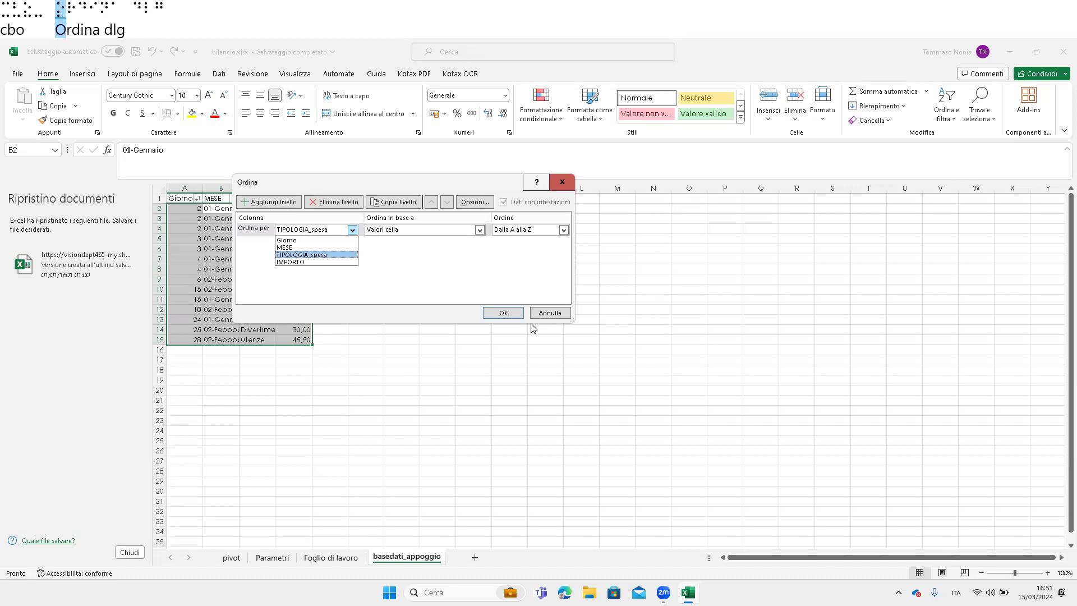
pyautogui.press('Tab')
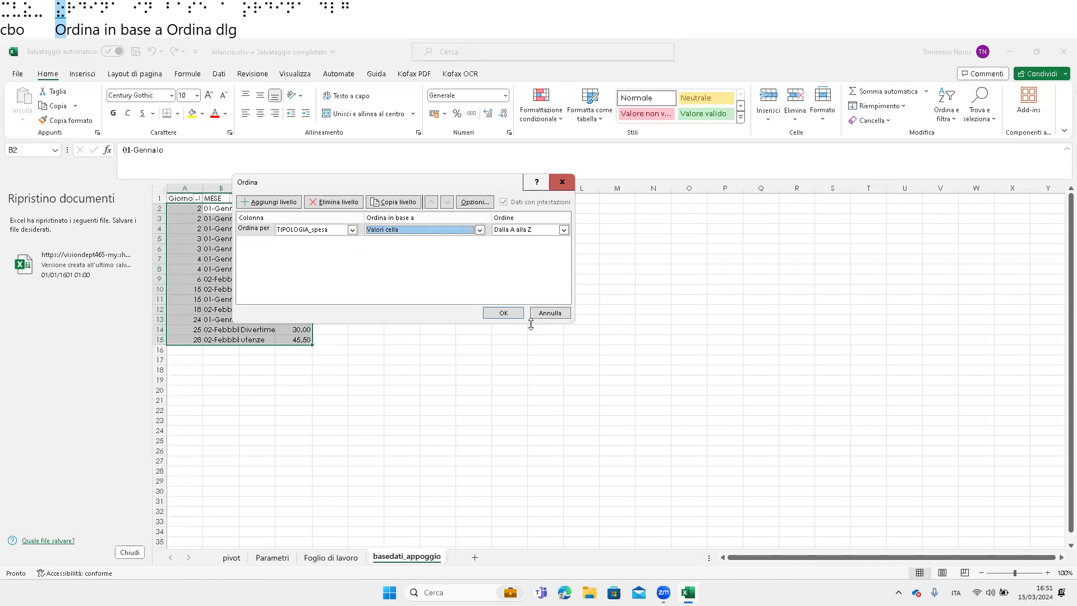
pyautogui.hotkey('alt', 'Down')
pyautogui.press('Down')
pyautogui.press('Down')
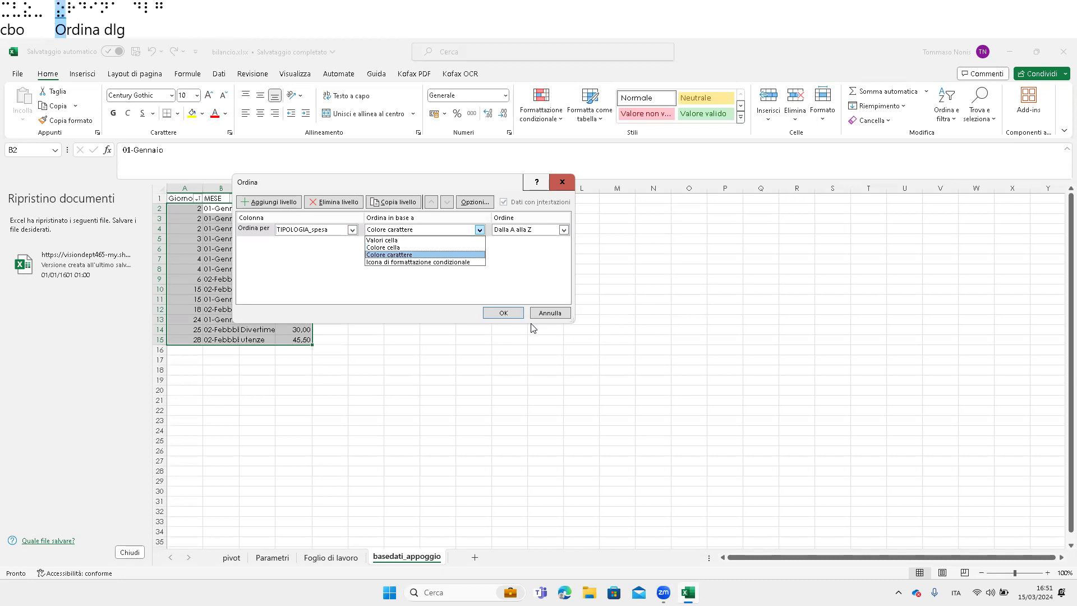
pyautogui.press('Escape')
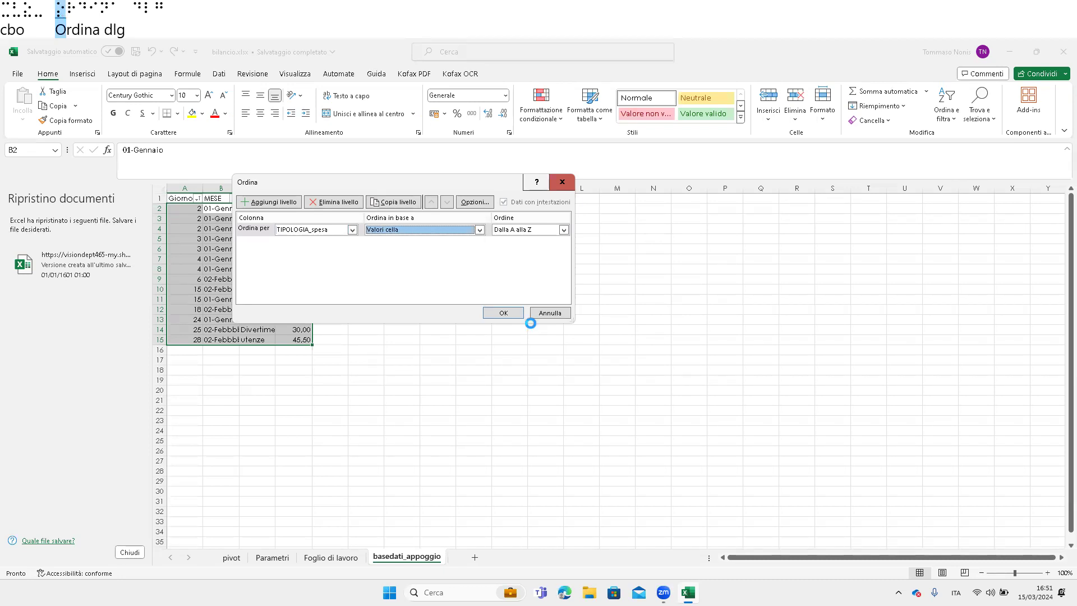
pyautogui.press('Escape')
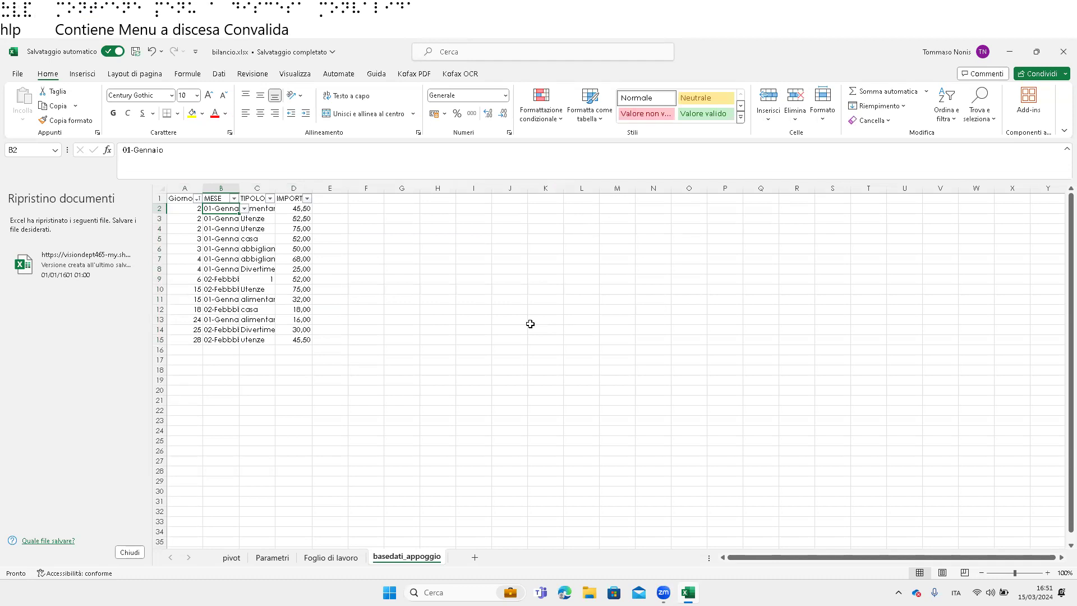
# Browse the ribbon tabs from the keyboard to Dati, then return to cell B2
pyautogui.press('alt')
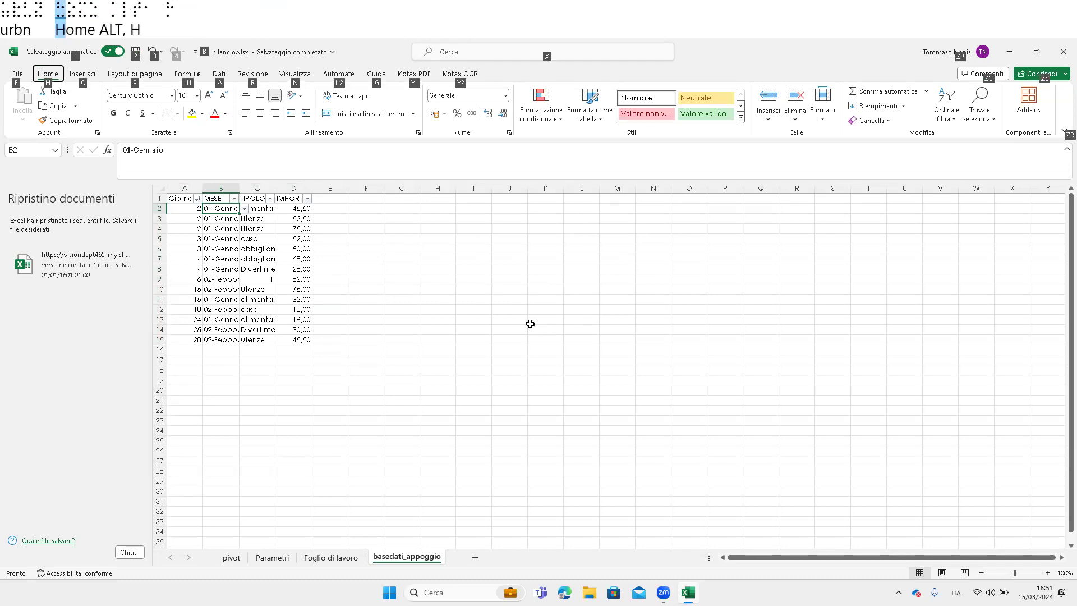
pyautogui.press('Right')
pyautogui.press('Right')
pyautogui.press('Right')
pyautogui.press('Right')
pyautogui.press('Right')
pyautogui.press('Left')
pyautogui.press('Down')
pyautogui.press('Right')
pyautogui.press('Down')
pyautogui.press('Down')
pyautogui.press('Down')
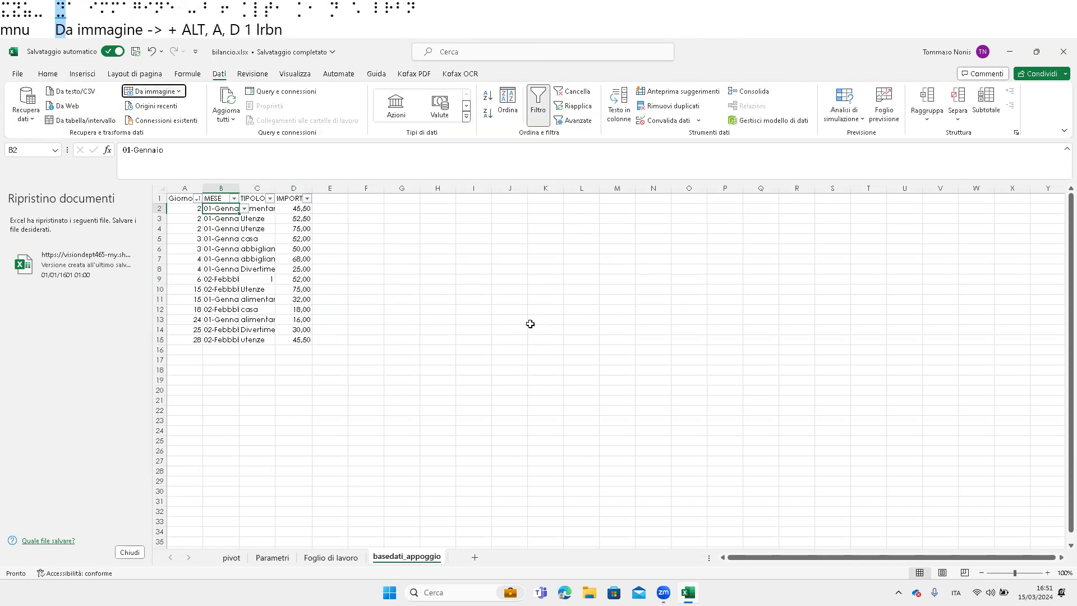
pyautogui.press('Escape')
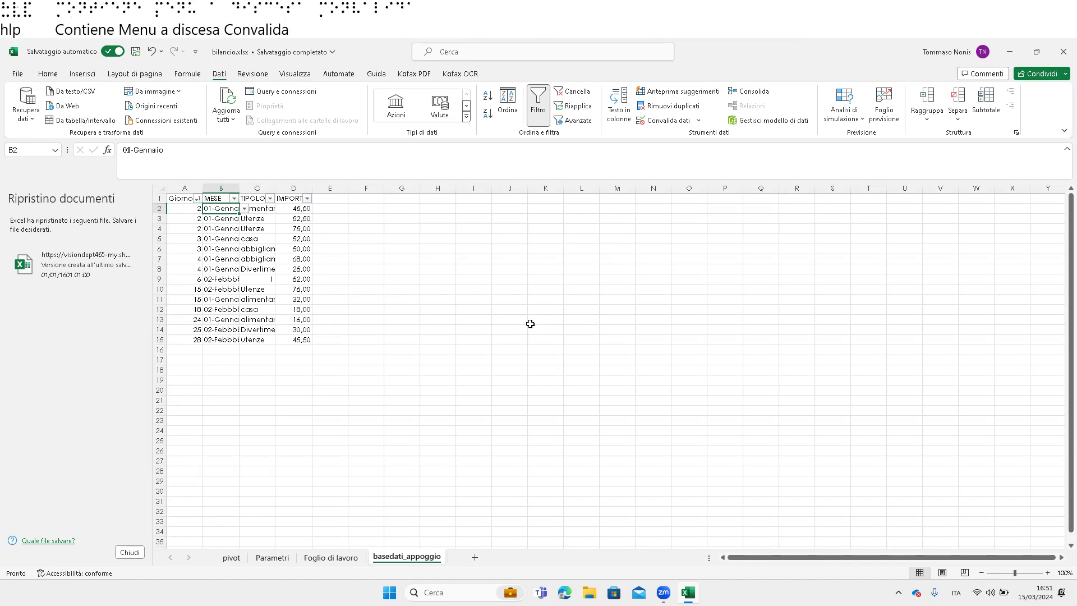
# From cell B2's context menu, choose Ordina > Ordinamento personalizzato… to reopen the Ordina dialog
pyautogui.press('Menu')
pyautogui.press('Down')
pyautogui.press('Down')
pyautogui.press('Down')
pyautogui.press('Down')
pyautogui.press('Down')
pyautogui.press('Down')
pyautogui.press('Down')
pyautogui.press('Down')
pyautogui.press('Down')
pyautogui.press('Down')
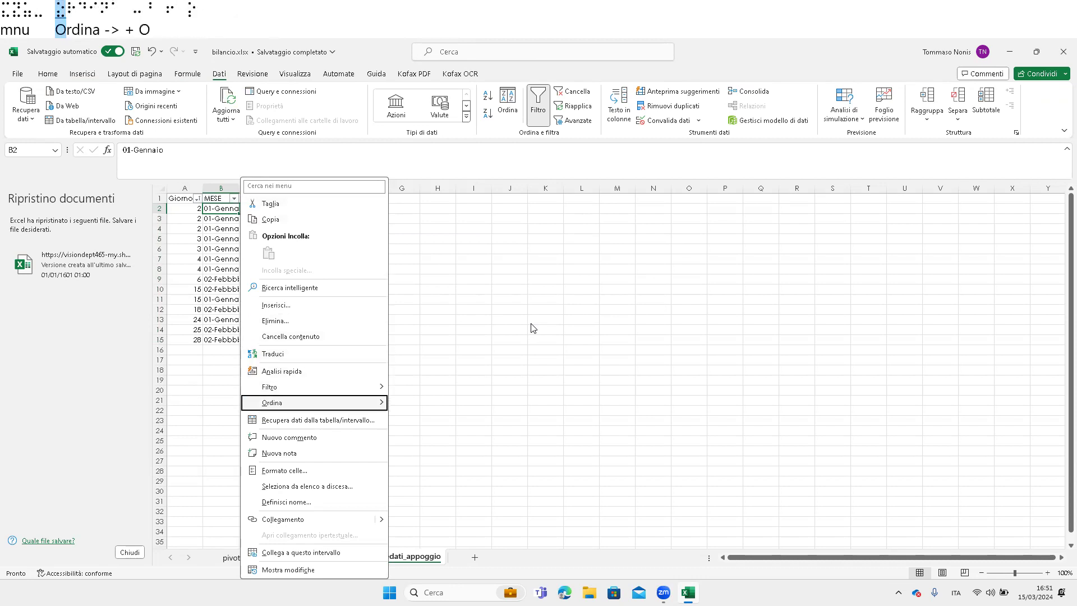
pyautogui.press('Right')
pyautogui.press('Down')
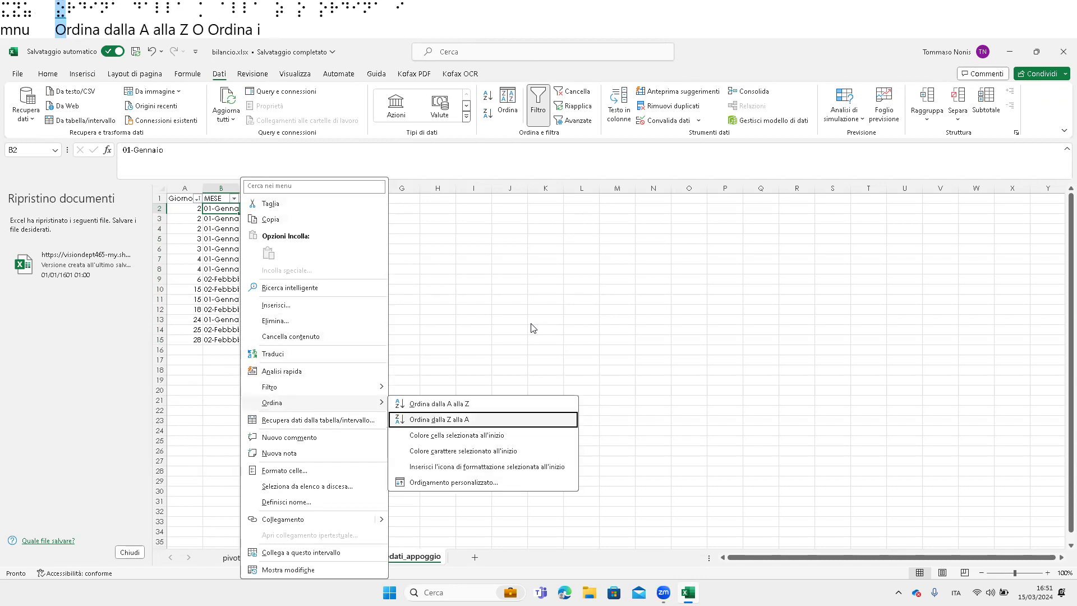
pyautogui.press('Down')
pyautogui.press('Down')
pyautogui.press('Down')
pyautogui.press('Down')
pyautogui.press('Up')
pyautogui.press('Up')
pyautogui.press('Up')
pyautogui.press('Up')
pyautogui.press('Down')
pyautogui.press('Down')
pyautogui.press('Down')
pyautogui.press('Down')
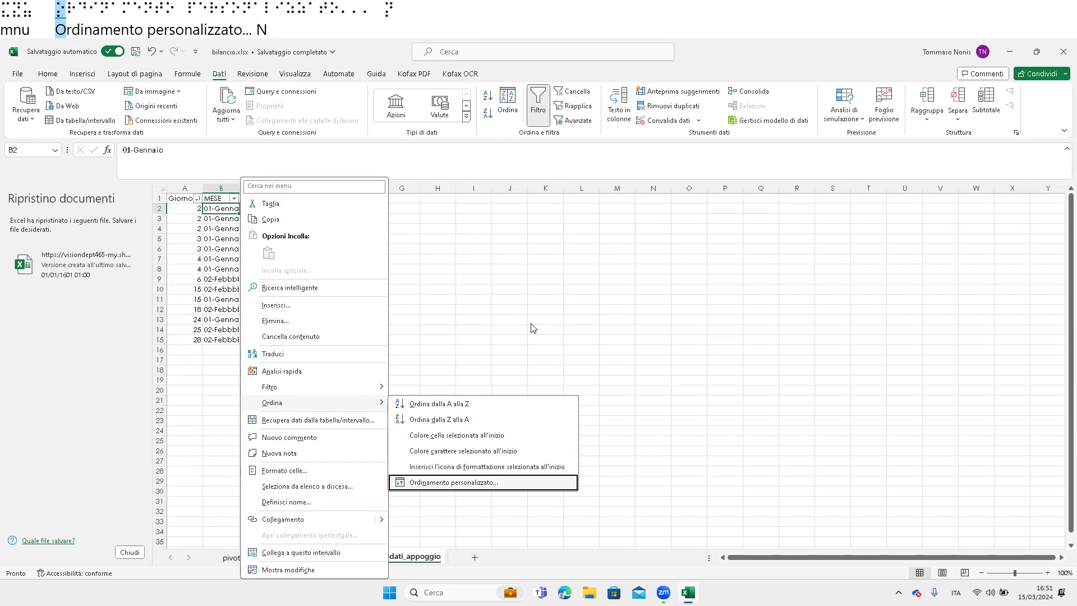
pyautogui.press('Return')
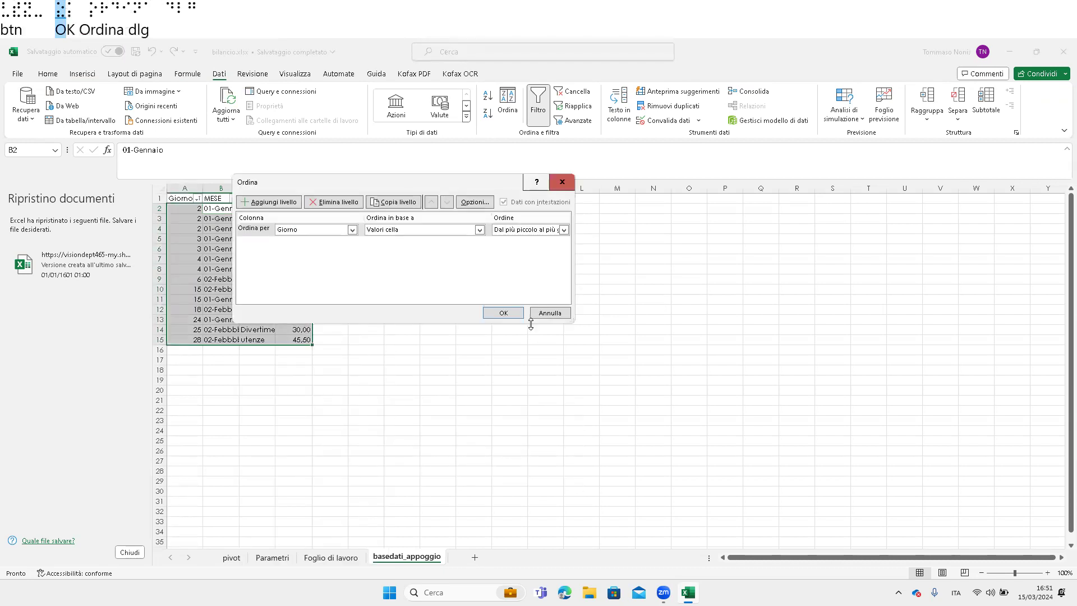
# Move into the sort level row and browse the Ordina per columns, keeping Giorno
pyautogui.press('Tab')
pyautogui.press('Tab')
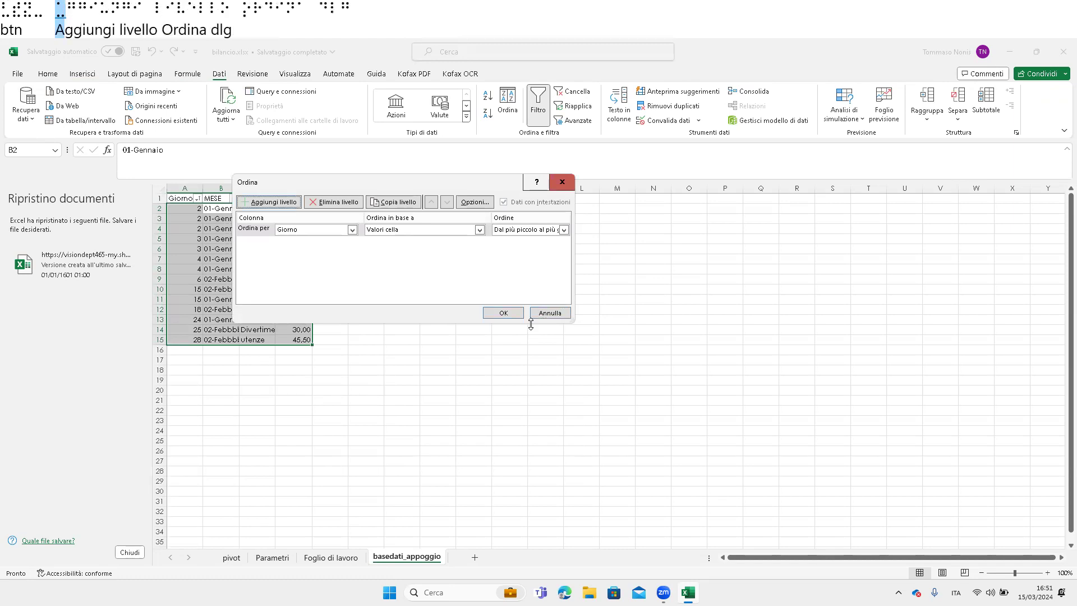
pyautogui.press('Tab')
pyautogui.press('Tab')
pyautogui.press('Tab')
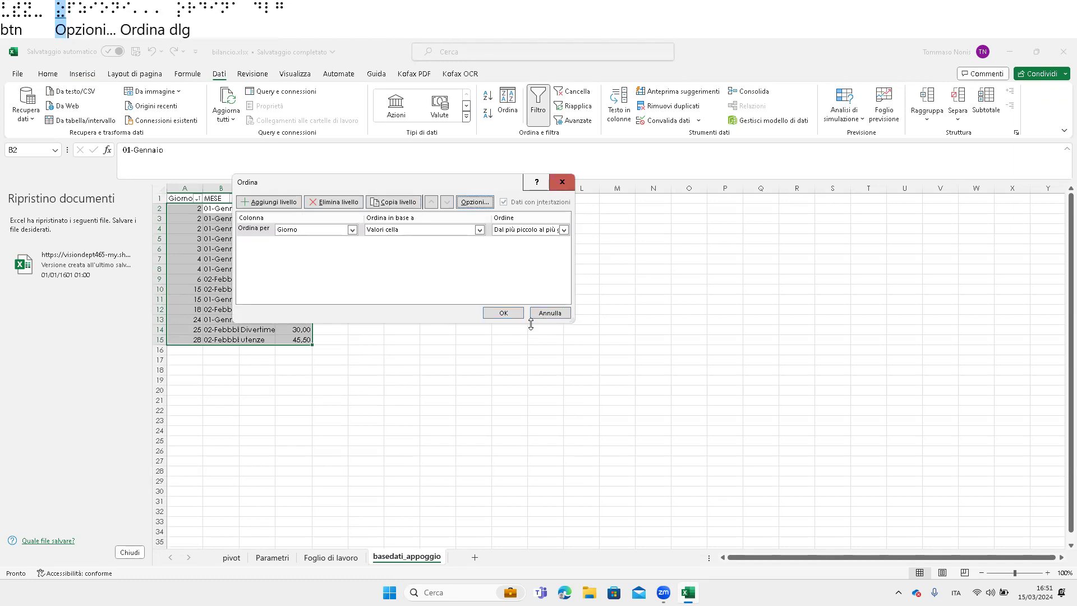
pyautogui.press('Tab')
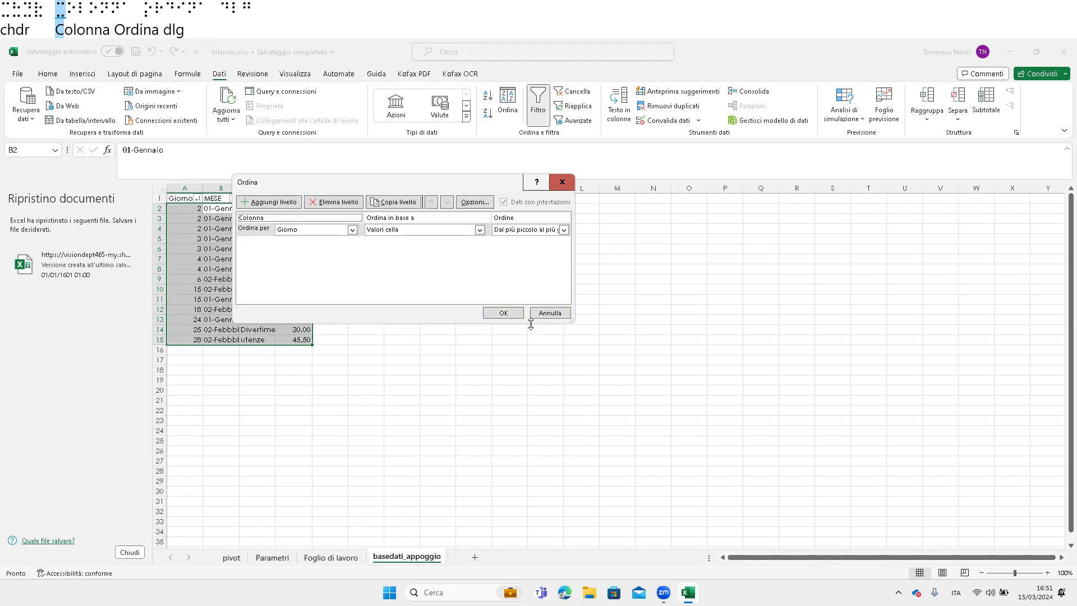
pyautogui.press('Tab')
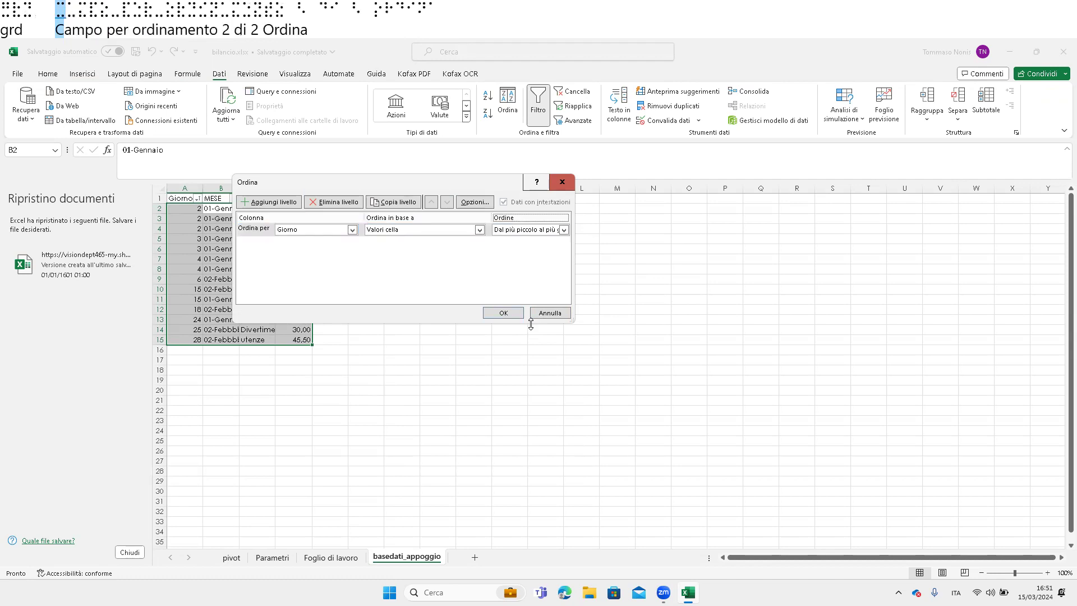
pyautogui.press('Tab')
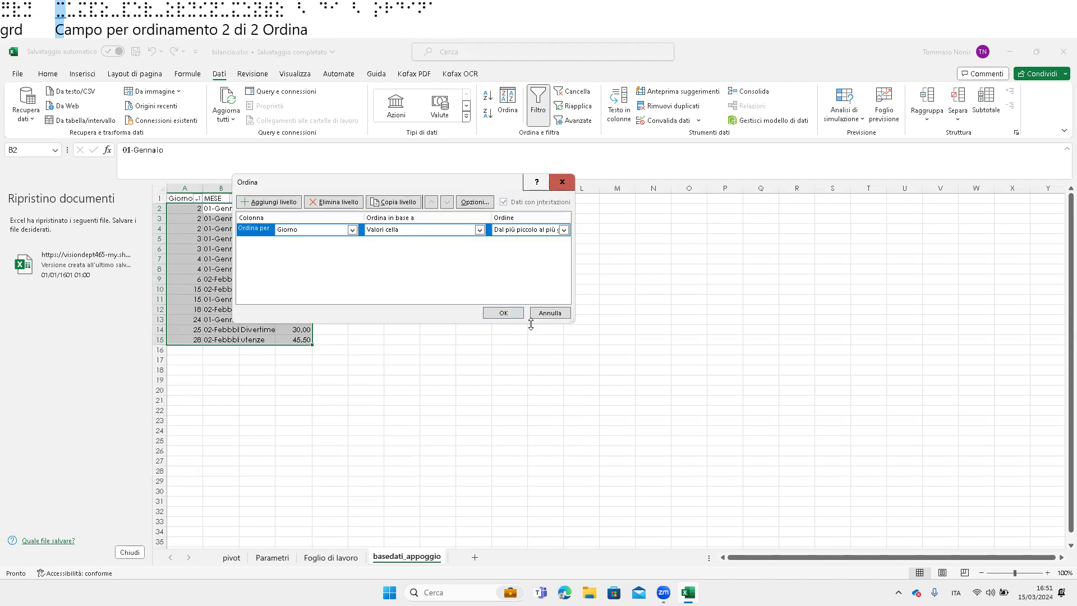
pyautogui.press('Tab')
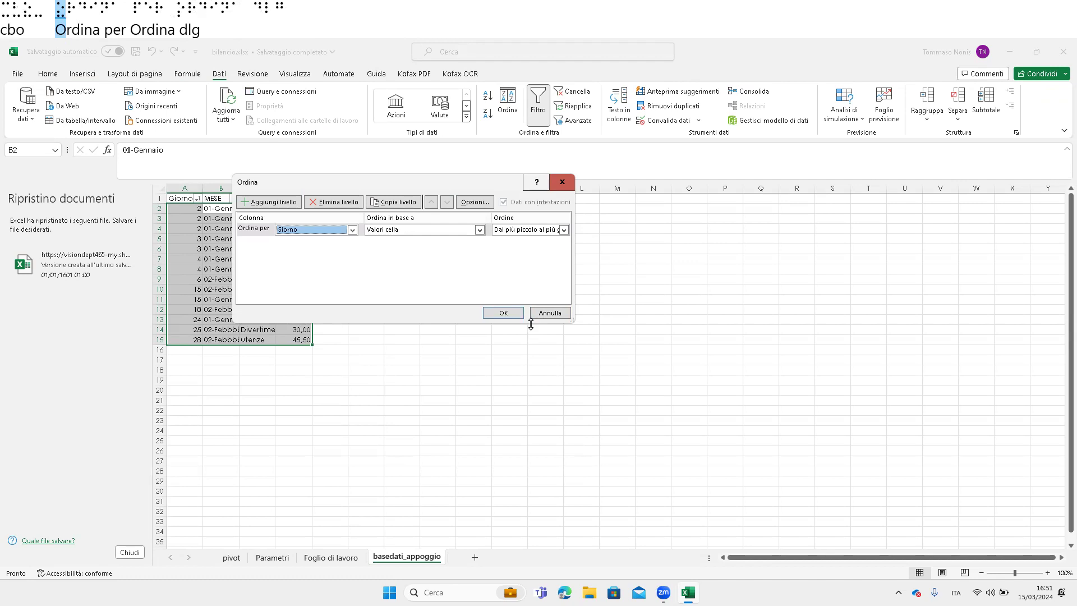
pyautogui.hotkey('alt', 'Down')
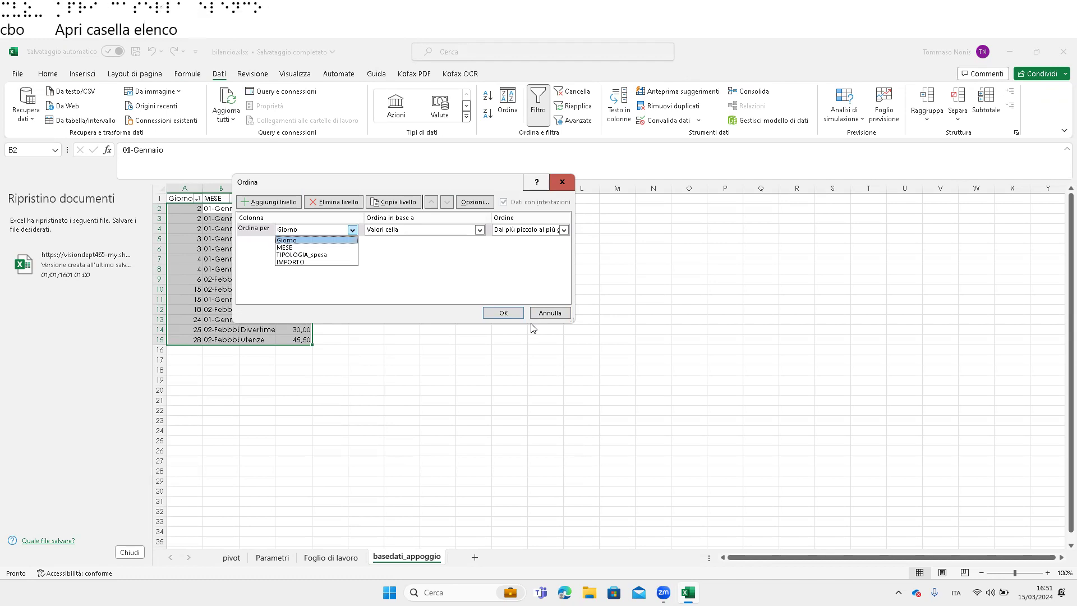
pyautogui.press('Down')
pyautogui.press('Down')
pyautogui.press('Down')
pyautogui.press('Up')
pyautogui.press('Up')
pyautogui.press('Up')
pyautogui.press('Down')
pyautogui.press('Down')
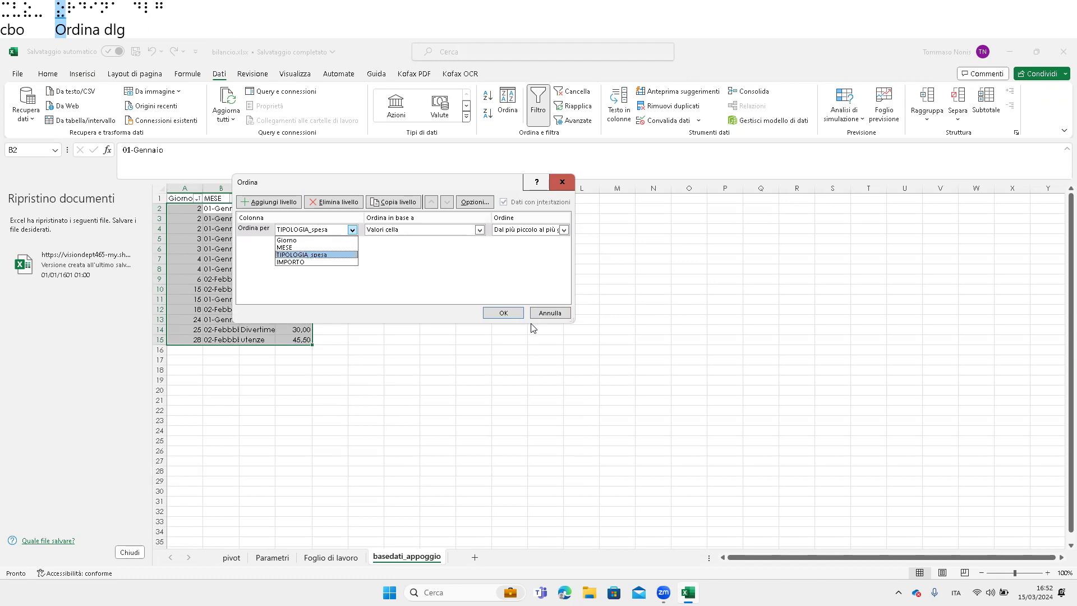
pyautogui.press('Escape')
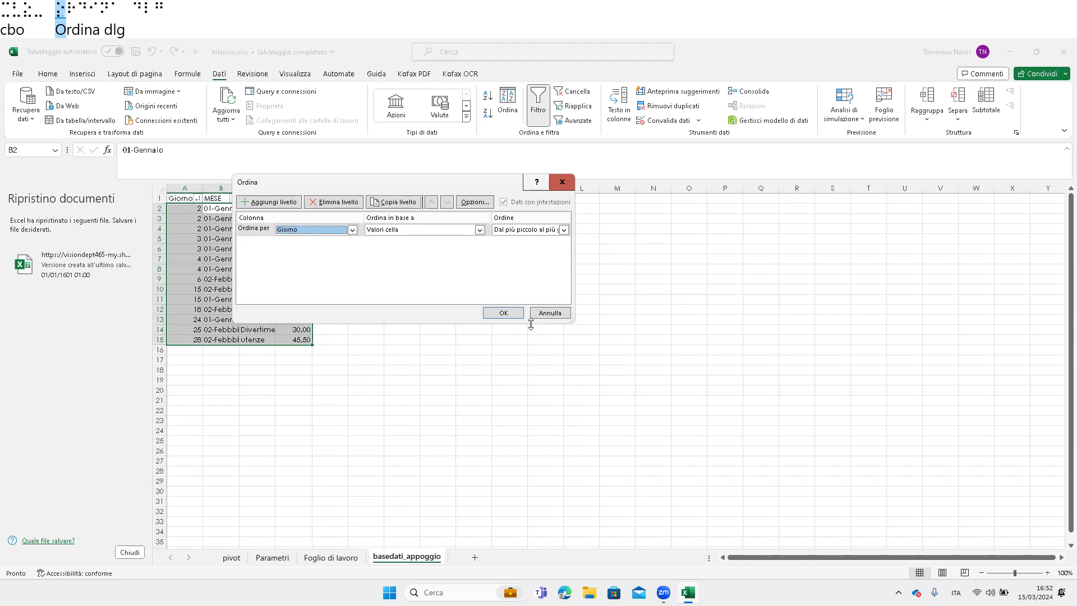
# Reopen the column list and confirm Giorno as the column to sort by
pyautogui.press('Tab')
pyautogui.hotkey('shift', 'Tab')
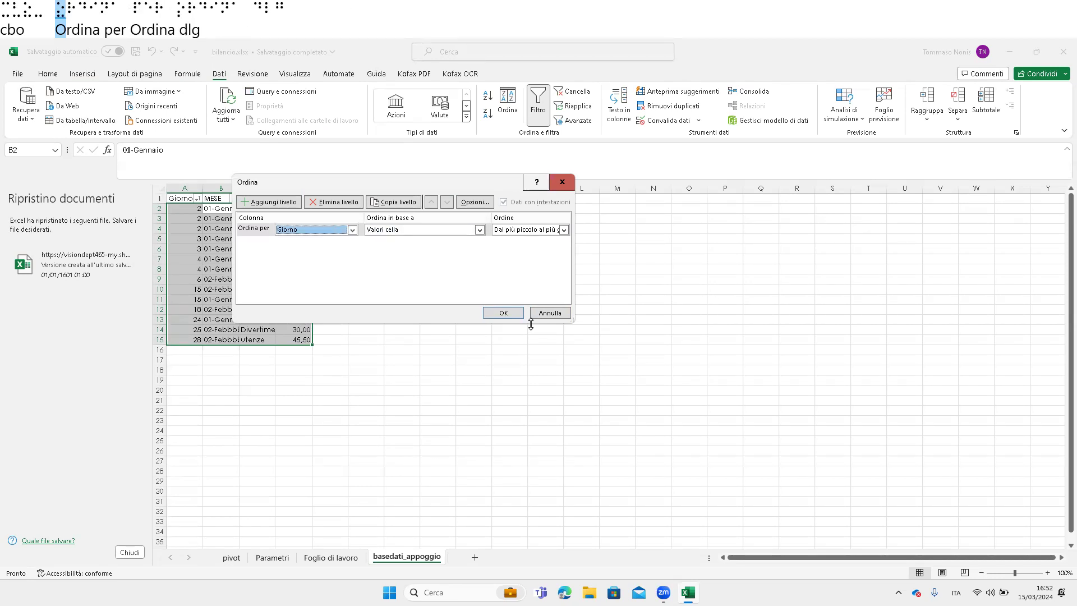
pyautogui.hotkey('alt', 'Down')
pyautogui.press('Down')
pyautogui.press('Down')
pyautogui.press('Down')
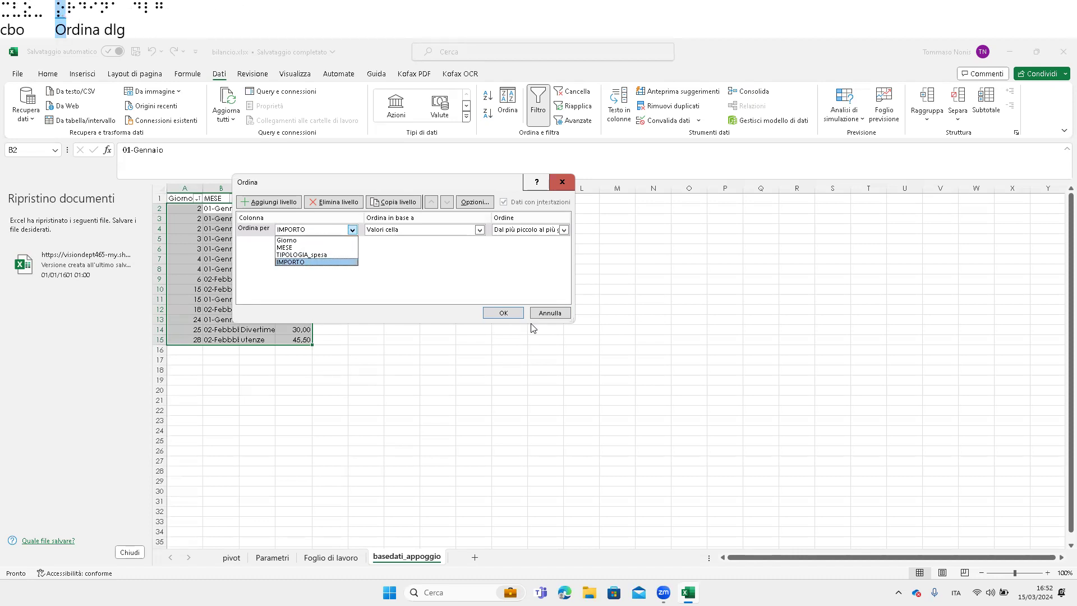
pyautogui.press('Up')
pyautogui.press('Up')
pyautogui.press('Up')
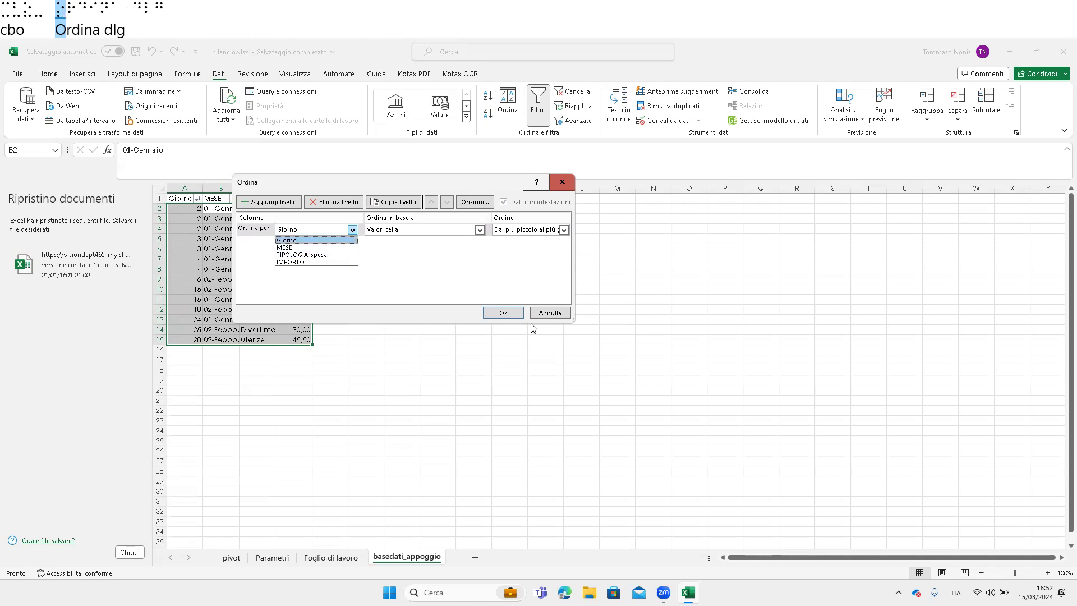
pyautogui.press('Return')
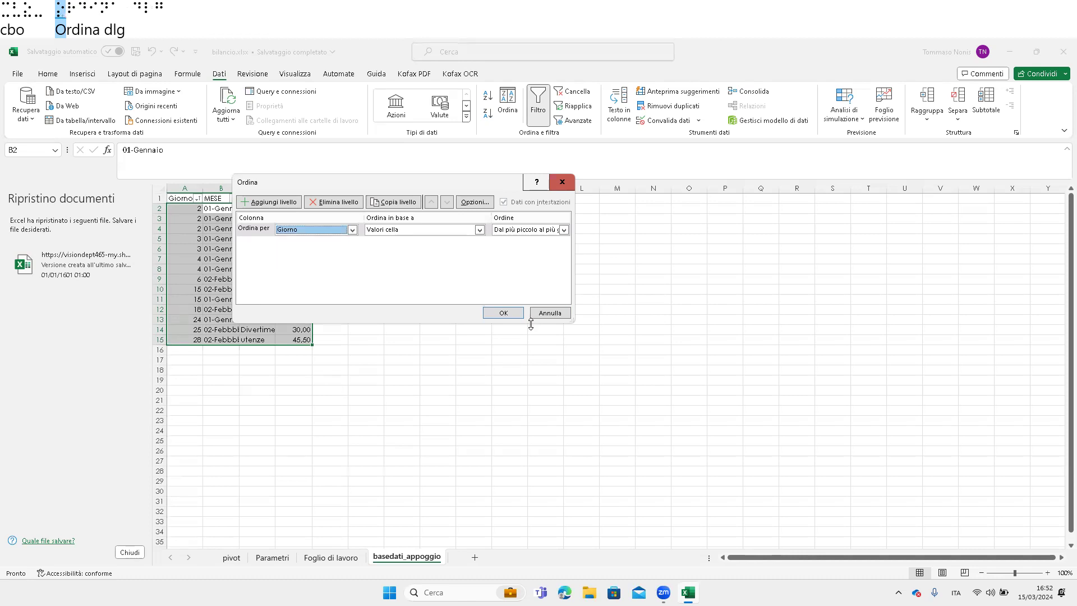
pyautogui.press('Tab')
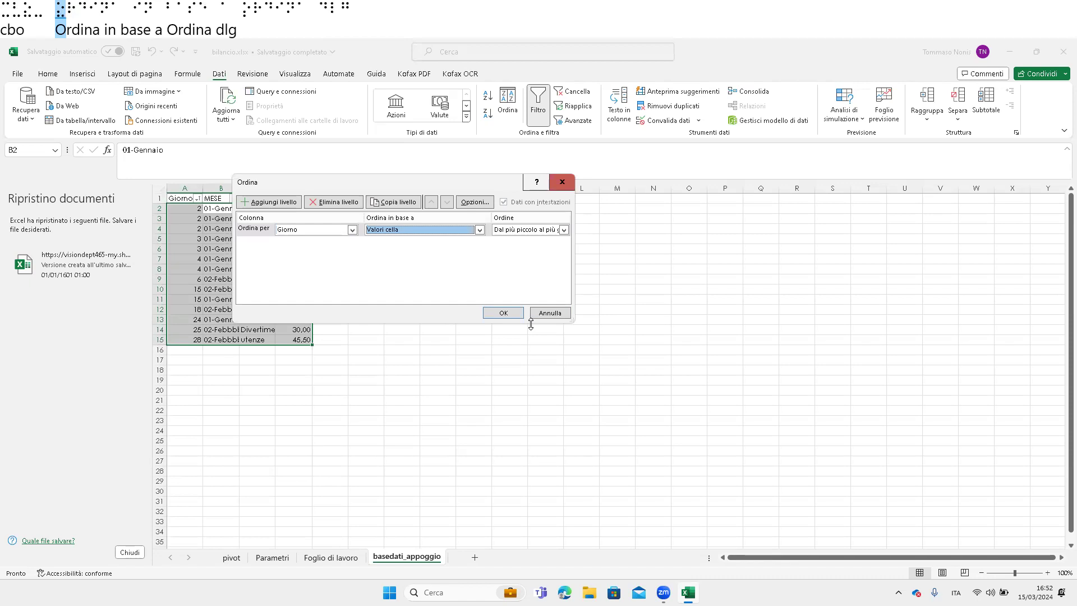
# Change the Giorno level's Ordina in base a to Icona di formattazione condizionale
pyautogui.hotkey('alt', 'Down')
pyautogui.press('Down')
pyautogui.press('Down')
pyautogui.press('Down')
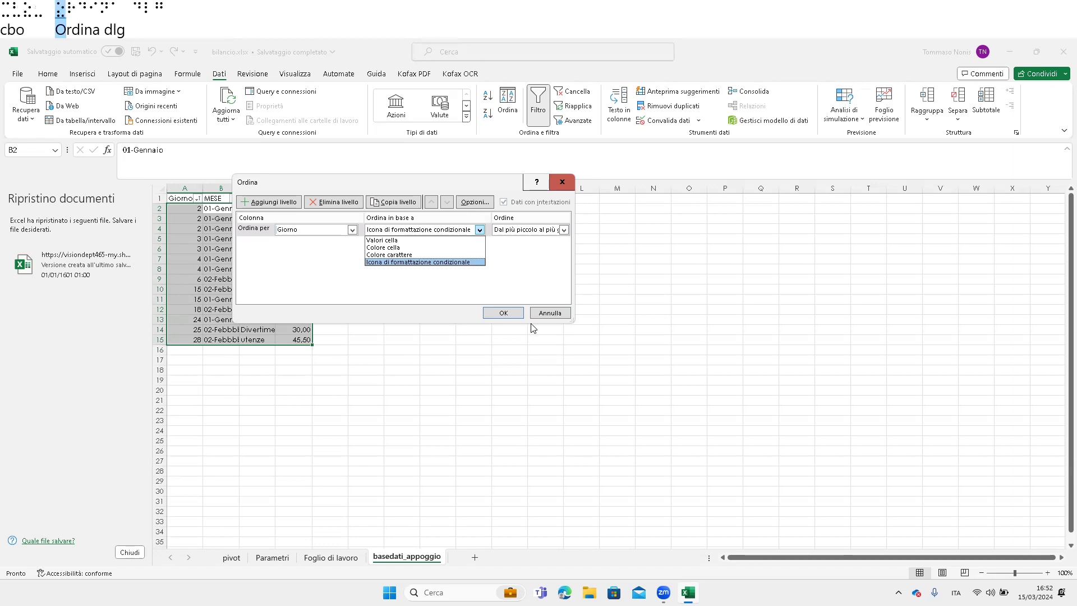
pyautogui.press('Return')
pyautogui.press('Tab')
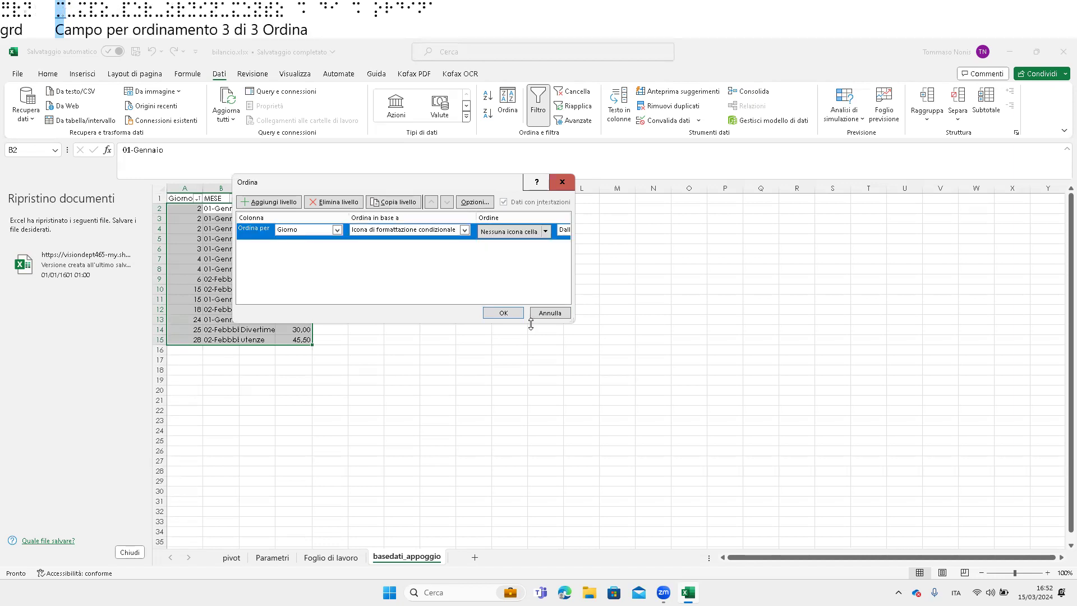
pyautogui.press('Tab')
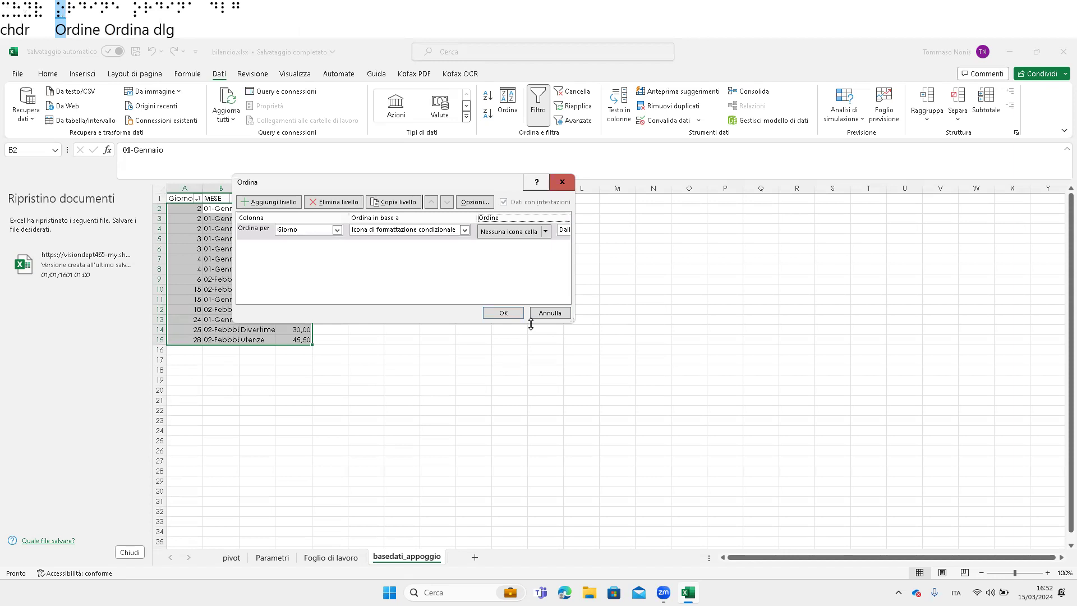
# Review the level's Colonna, Ordina in base a and Ordine settings, with Nessuna icona cella as order
pyautogui.hotkey('shift', 'Tab')
pyautogui.press('Tab')
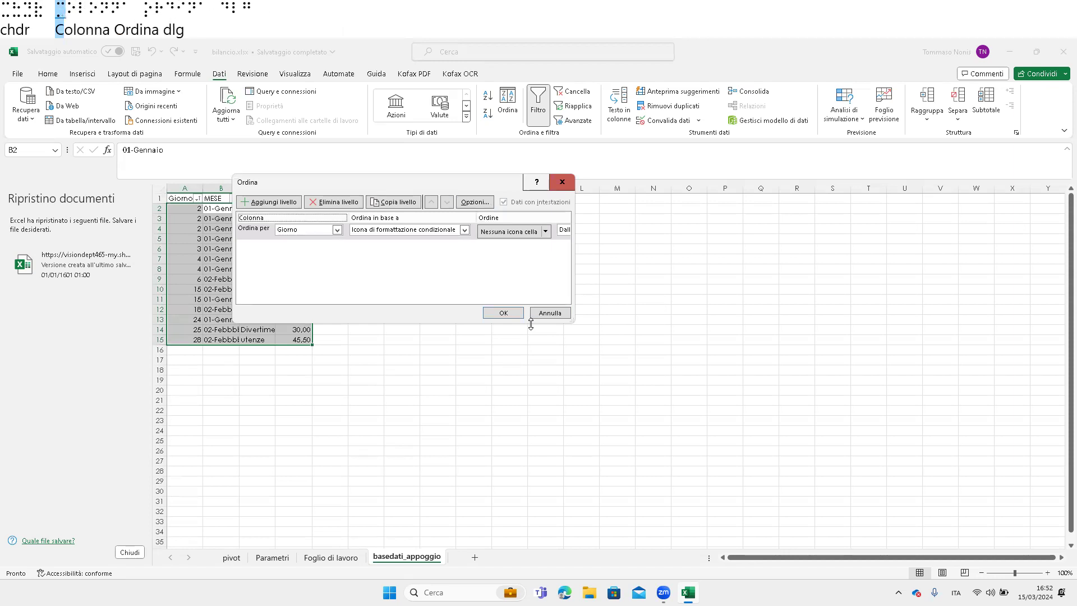
pyautogui.press('Right')
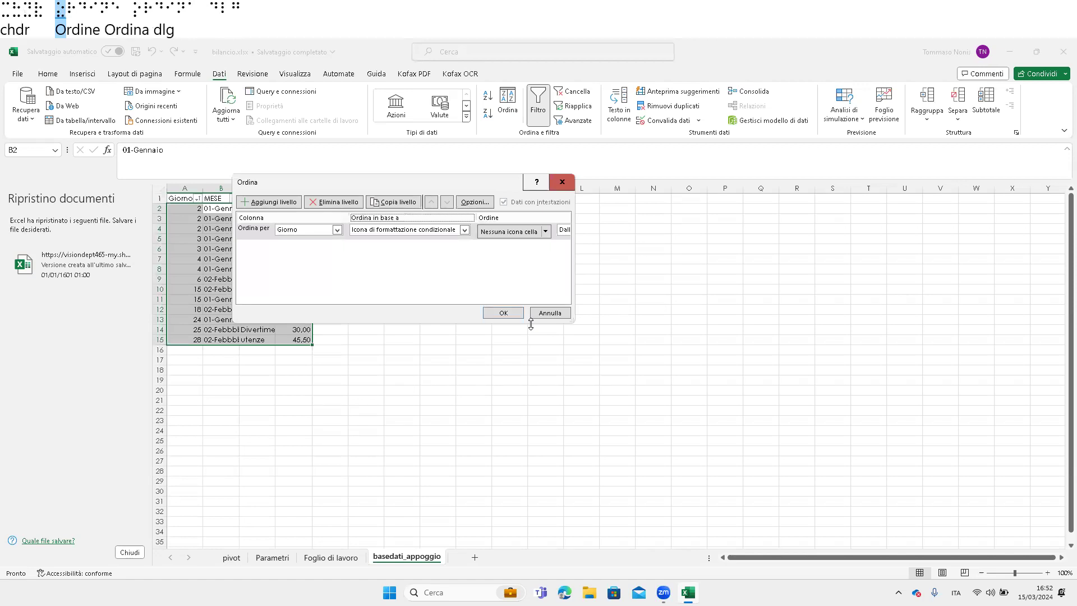
pyautogui.press('Left')
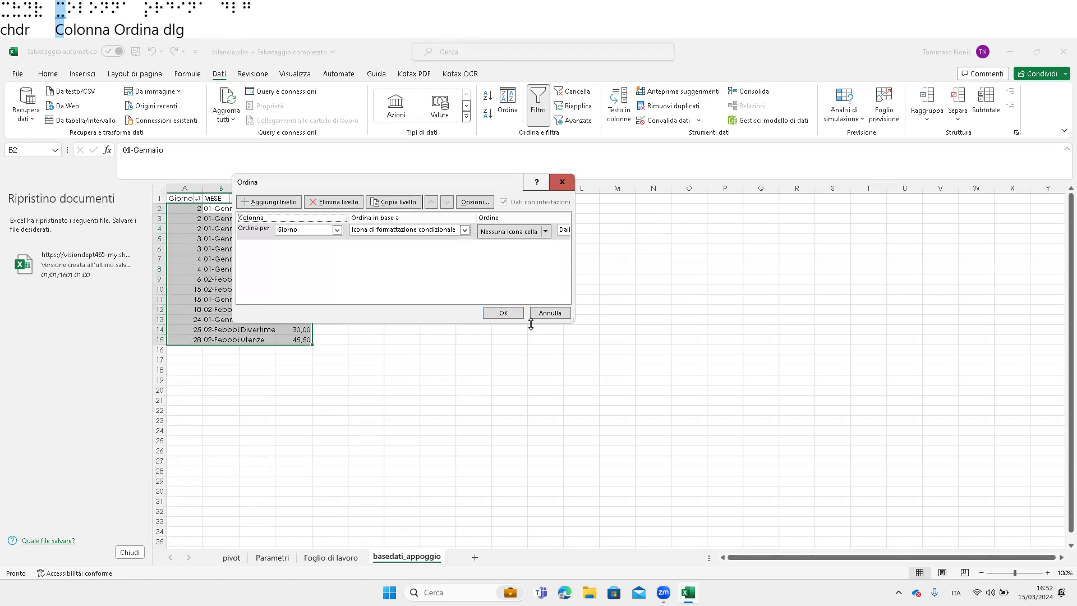
pyautogui.press('Right')
pyautogui.press('Right')
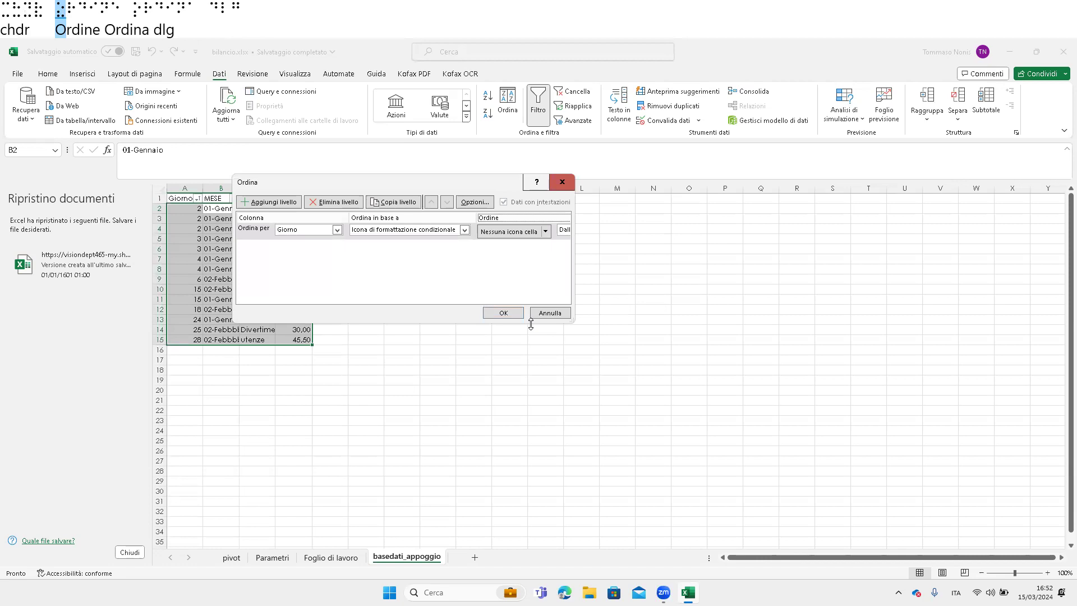
pyautogui.press('Right')
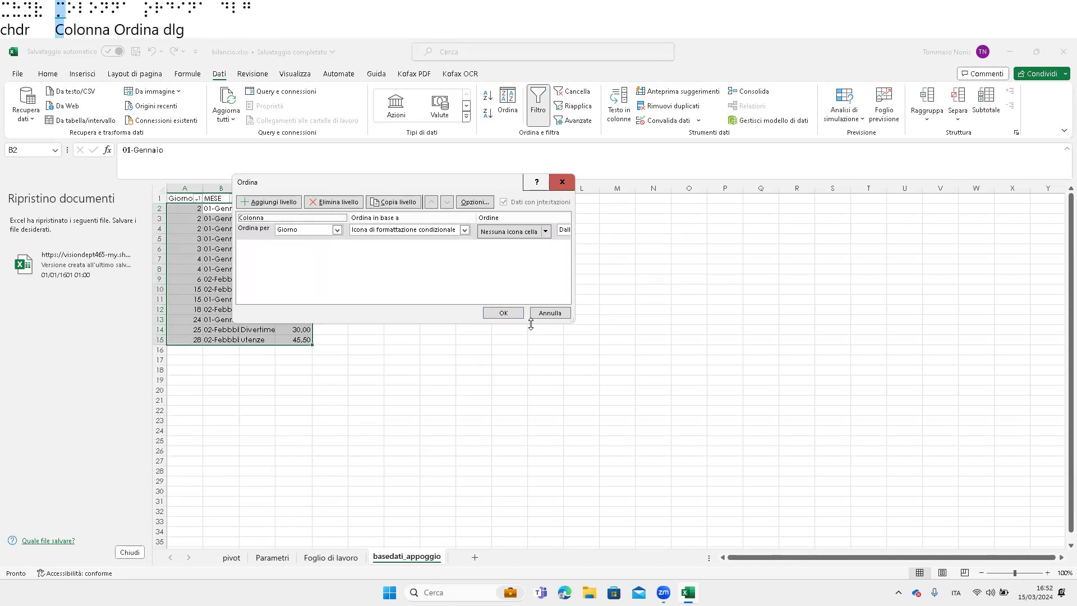
pyautogui.press('Right')
pyautogui.press('Right')
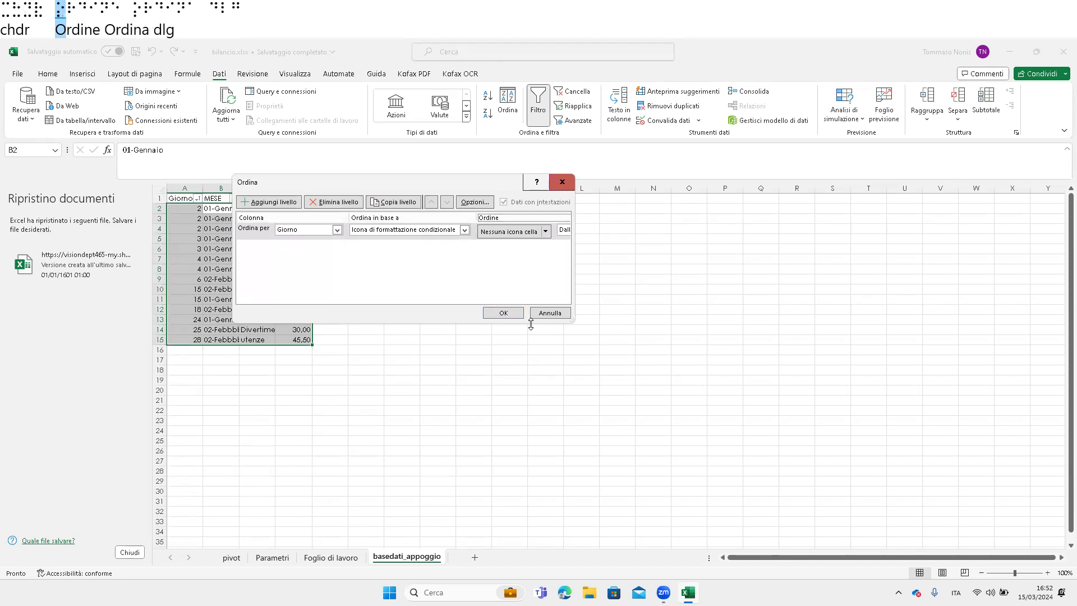
pyautogui.press('Down')
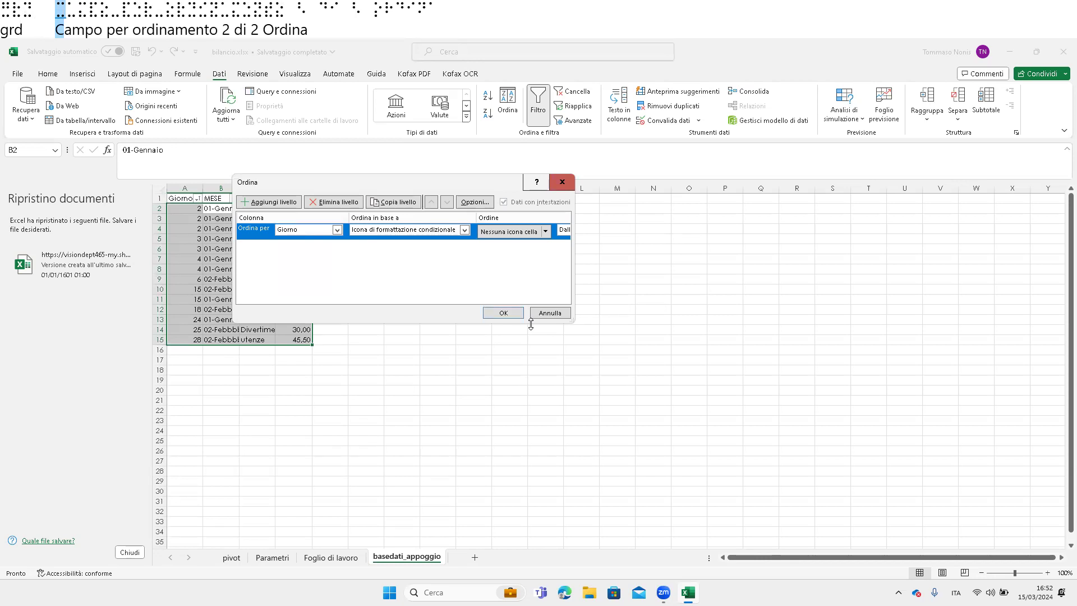
pyautogui.press('Up')
pyautogui.press('Left')
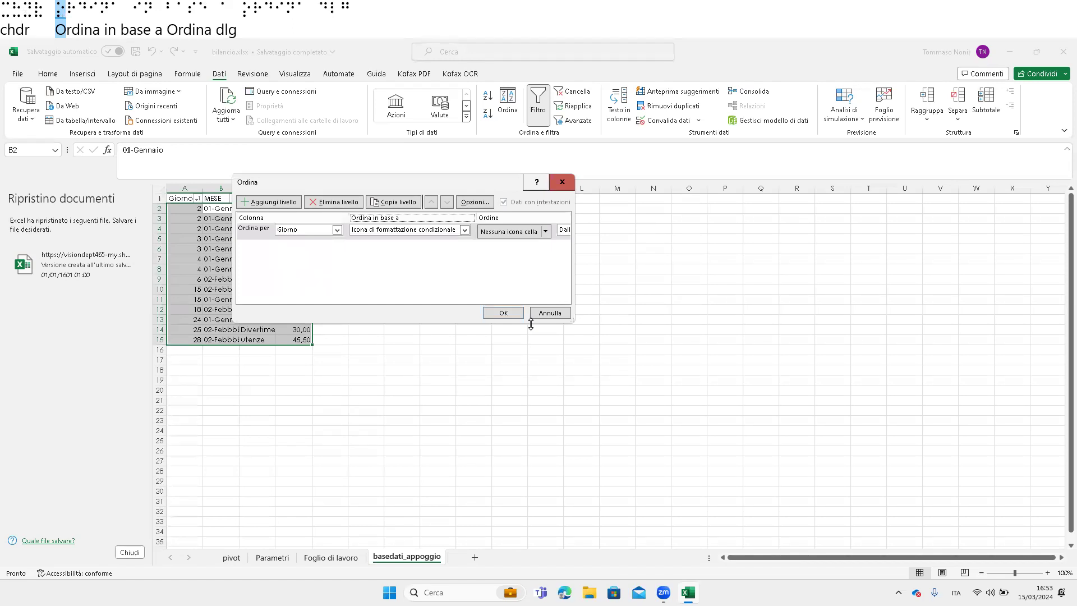
# Cancel the icon-based sort and reopen custom sort (Ordinamento personalizzato) from cell B2
pyautogui.press('Escape')
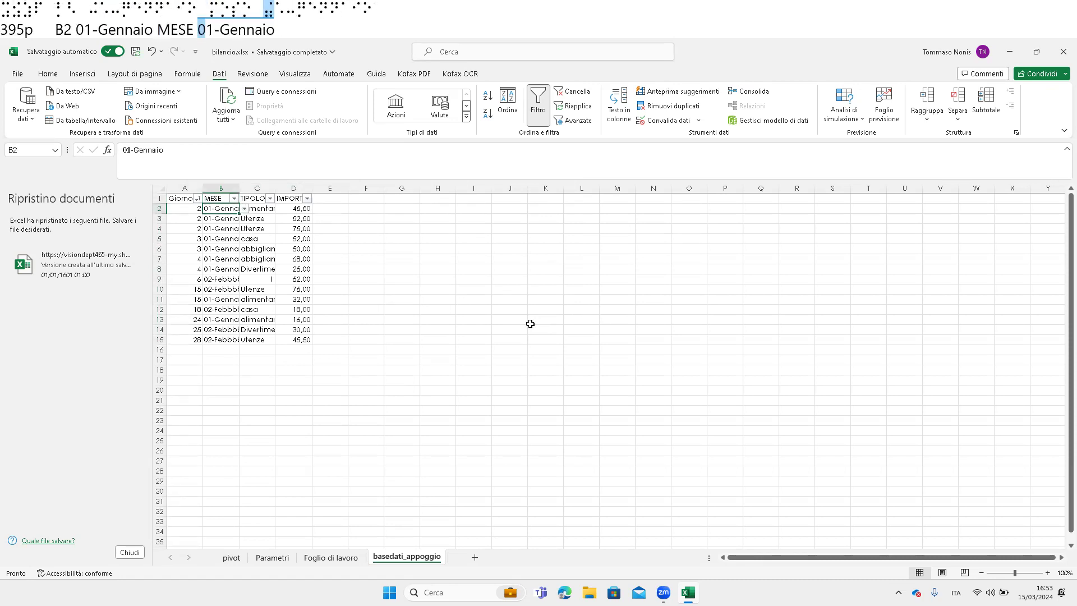
pyautogui.press('Menu')
pyautogui.press('Down')
pyautogui.press('Down')
pyautogui.press('Down')
pyautogui.press('Down')
pyautogui.press('Down')
pyautogui.press('Down')
pyautogui.press('Down')
pyautogui.press('Down')
pyautogui.press('Down')
pyautogui.press('Down')
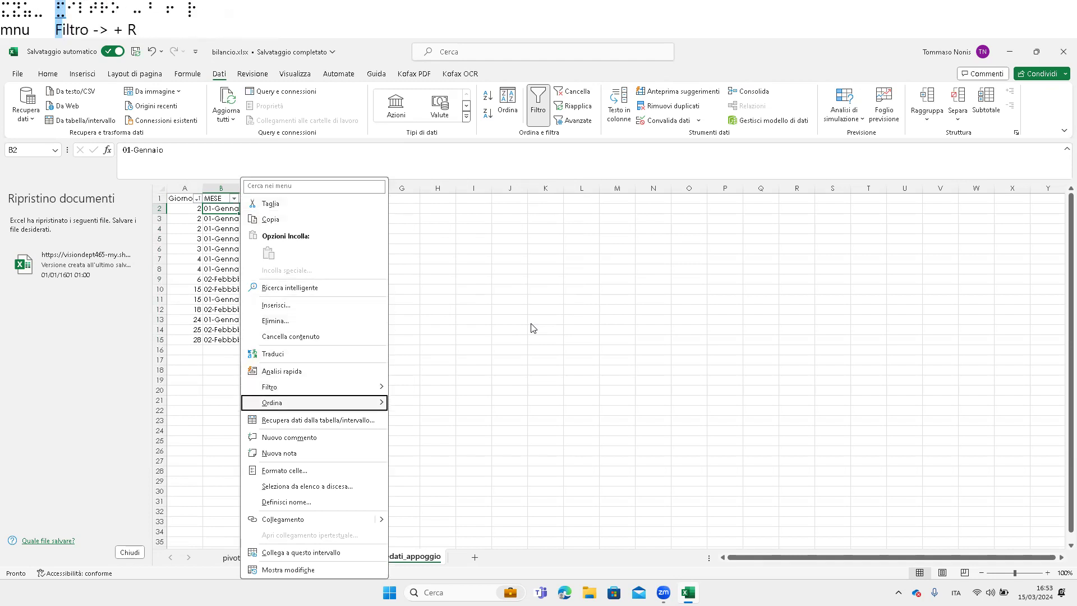
pyautogui.press('Right')
pyautogui.press('Down')
pyautogui.press('Down')
pyautogui.press('Down')
pyautogui.press('Down')
pyautogui.press('Down')
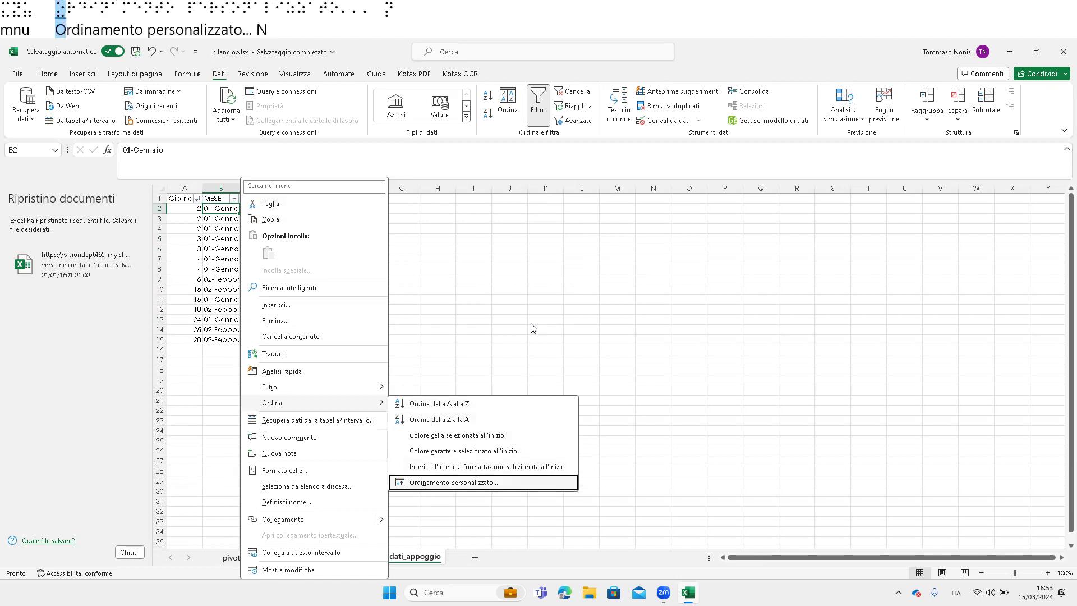
pyautogui.press('Return')
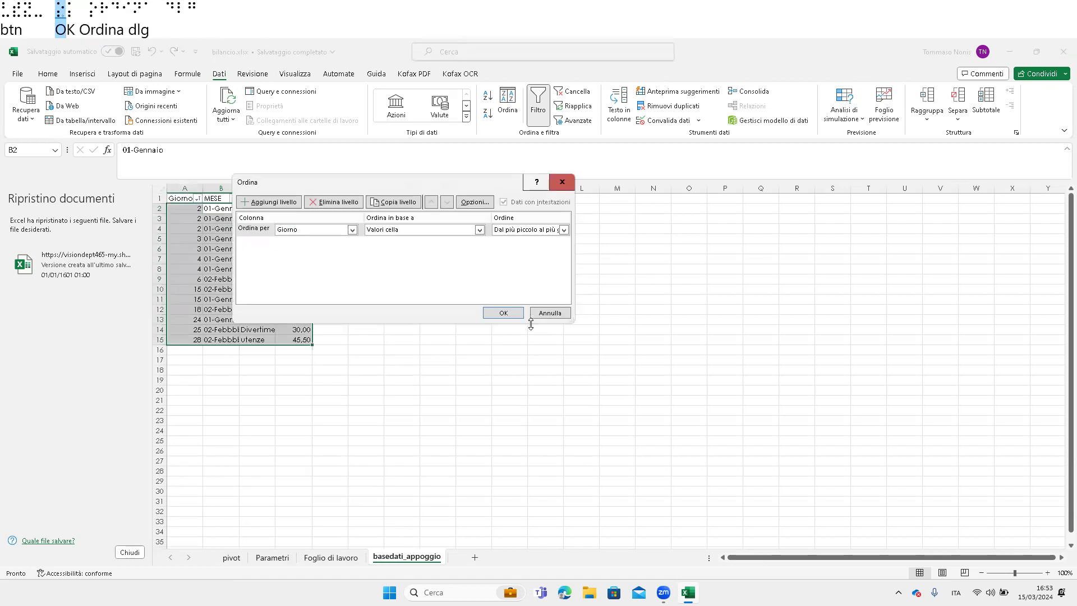
# Return the Giorno sort level to cell values, smallest to largest
pyautogui.press('Tab')
pyautogui.press('Tab')
pyautogui.press('Tab')
pyautogui.press('Tab')
pyautogui.press('Tab')
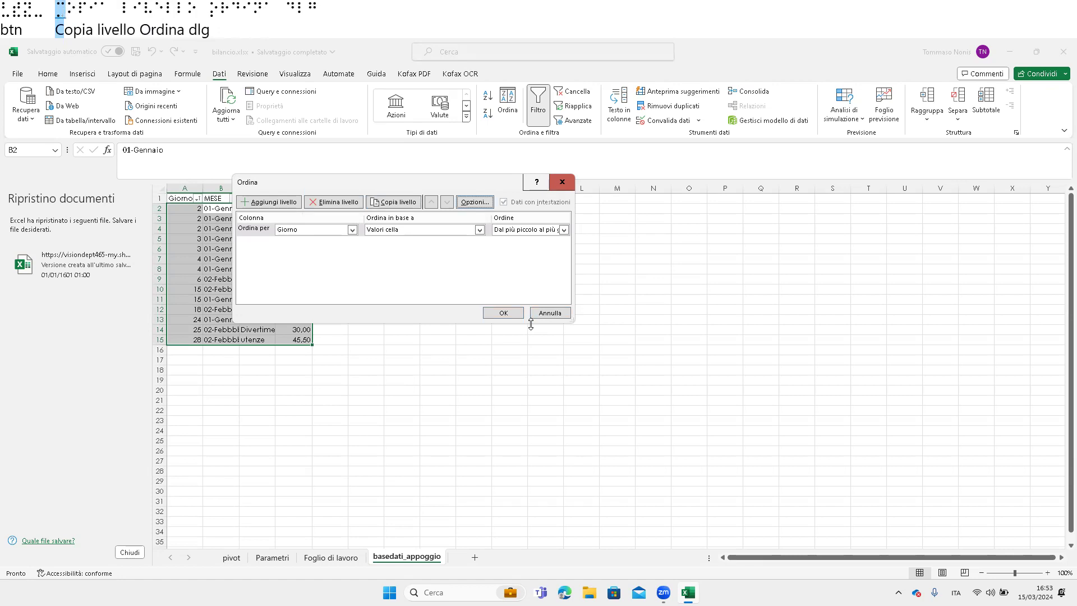
pyautogui.press('Tab')
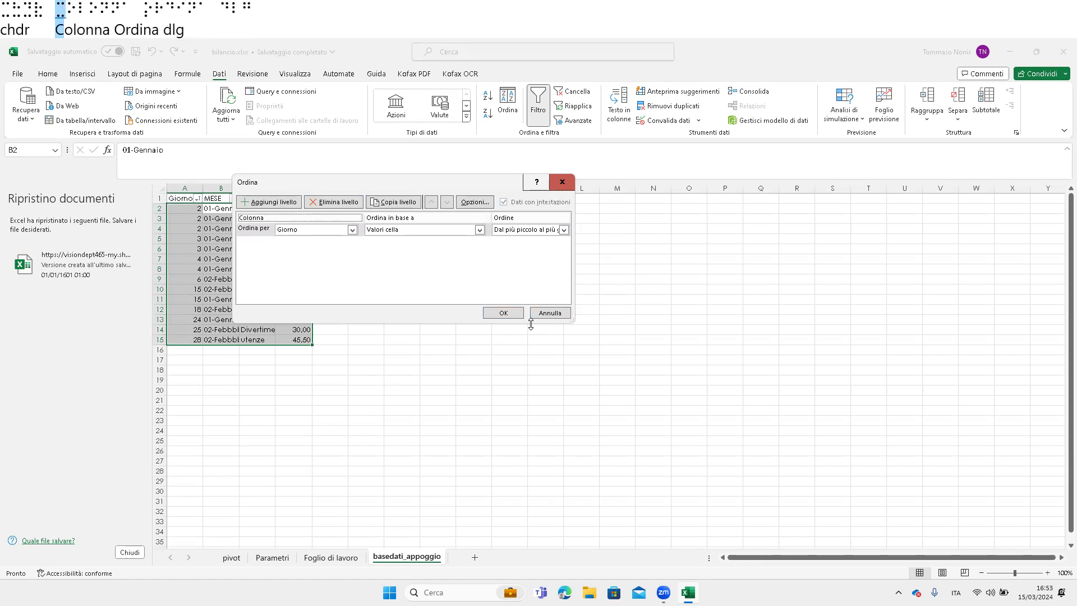
pyautogui.press('Tab')
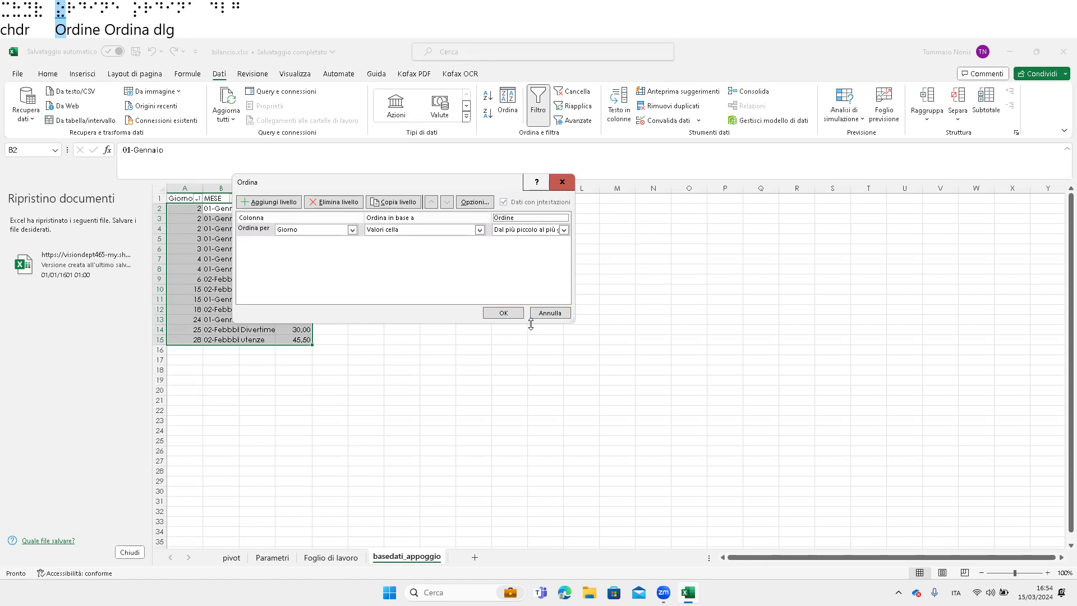
pyautogui.press('Tab')
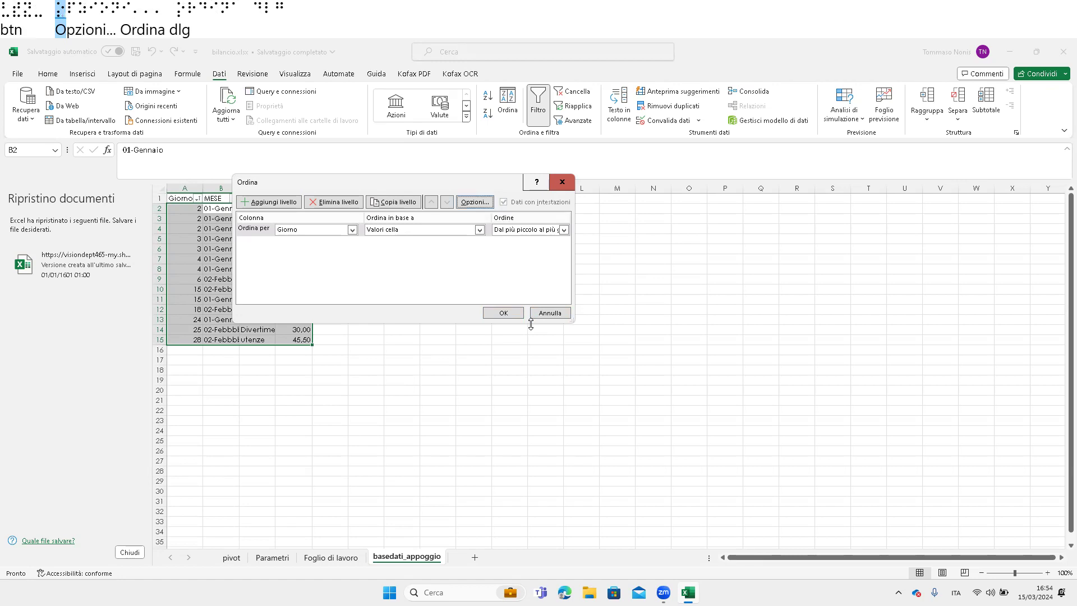
pyautogui.press('Tab')
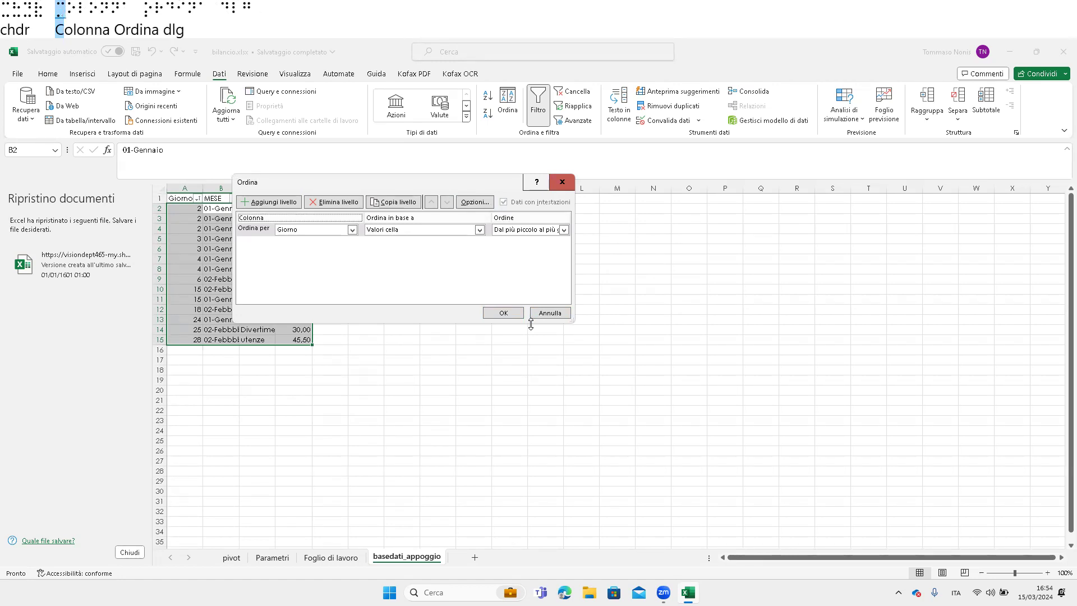
pyautogui.press('Right')
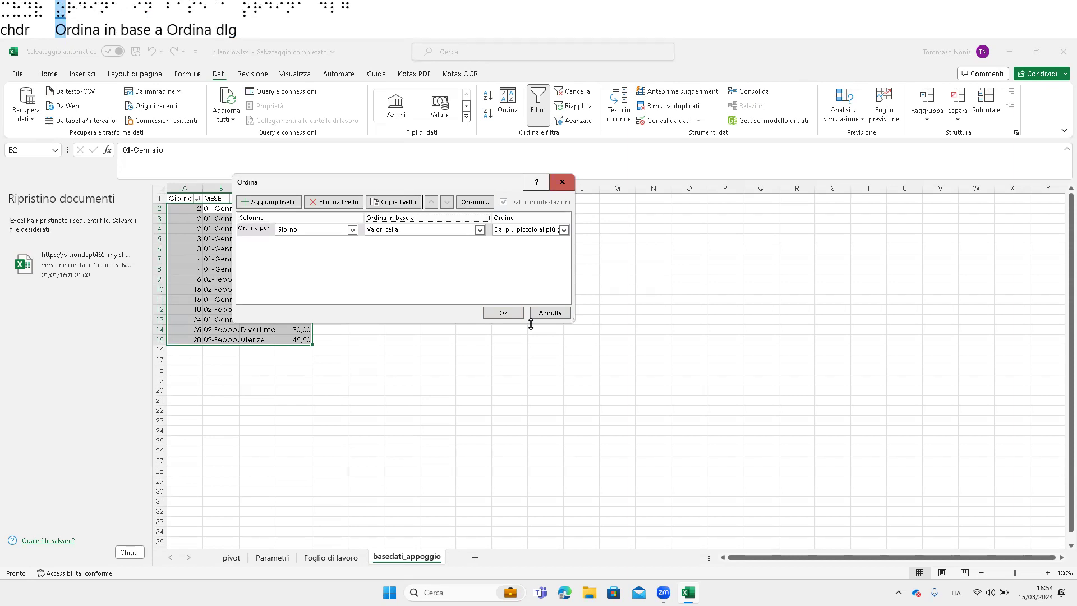
pyautogui.press('Down')
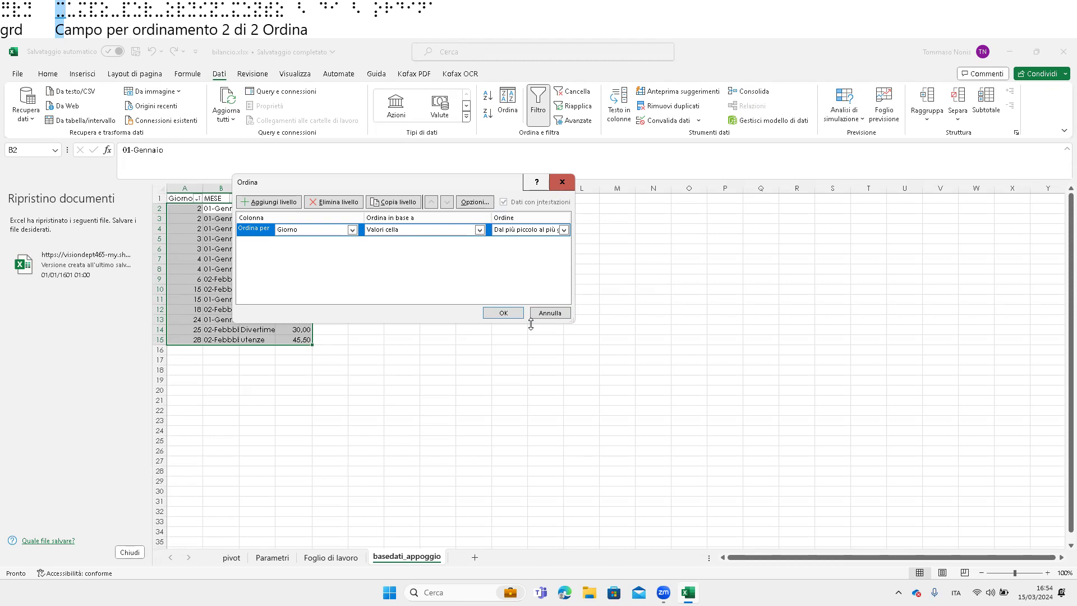
pyautogui.press('Tab')
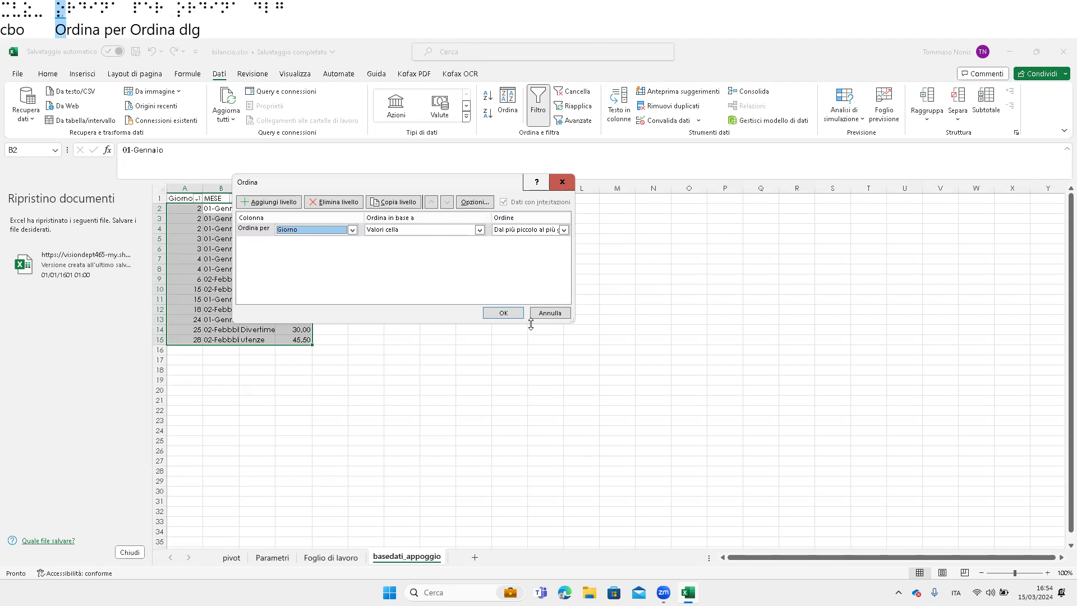
# Replace Giorno with MESE in the Ordina per list, keeping Dalla A alla Z order
pyautogui.hotkey('alt', 'Down')
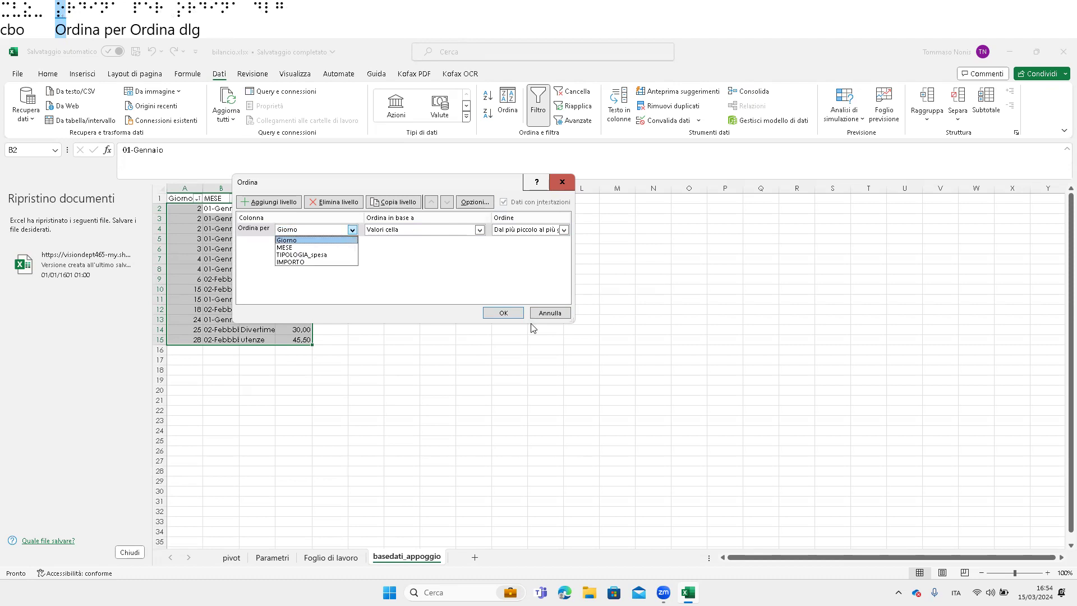
pyautogui.hotkey('alt', 'Up')
pyautogui.hotkey('alt', 'Down')
pyautogui.press('Down')
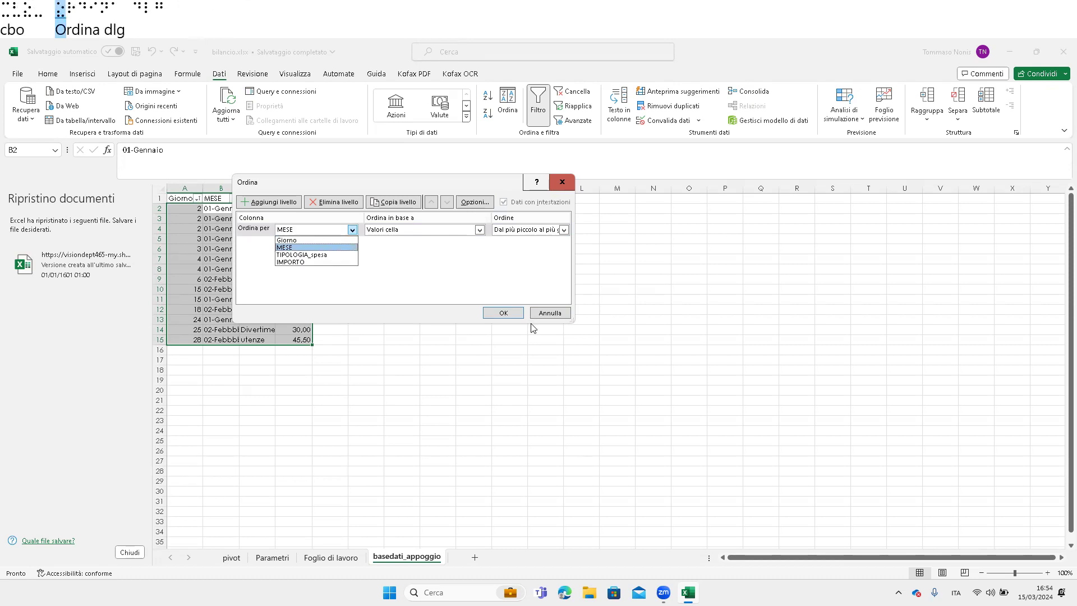
pyautogui.press('Down')
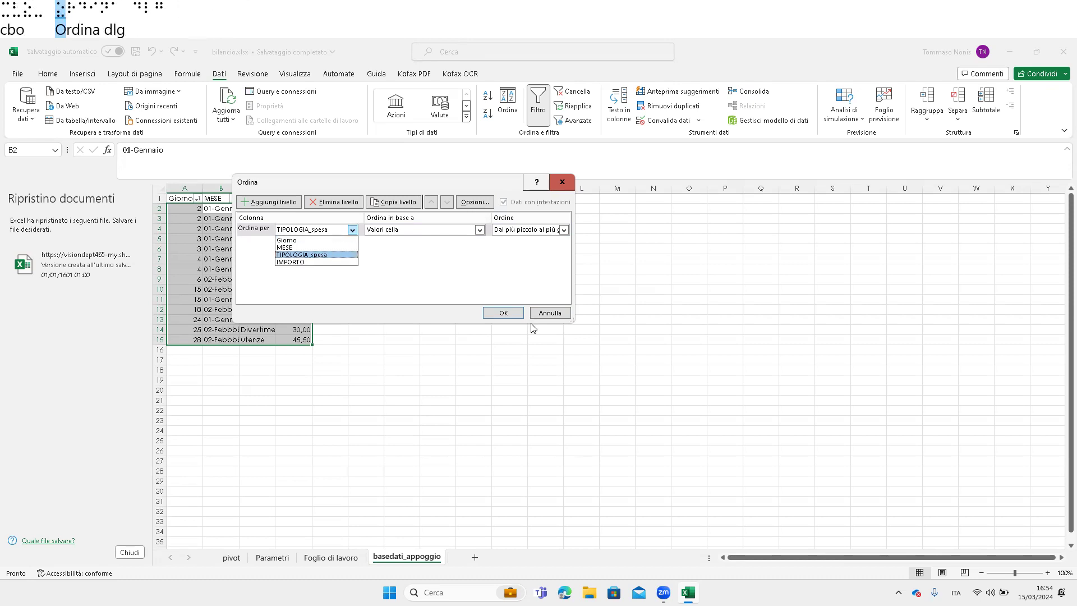
pyautogui.press('Up')
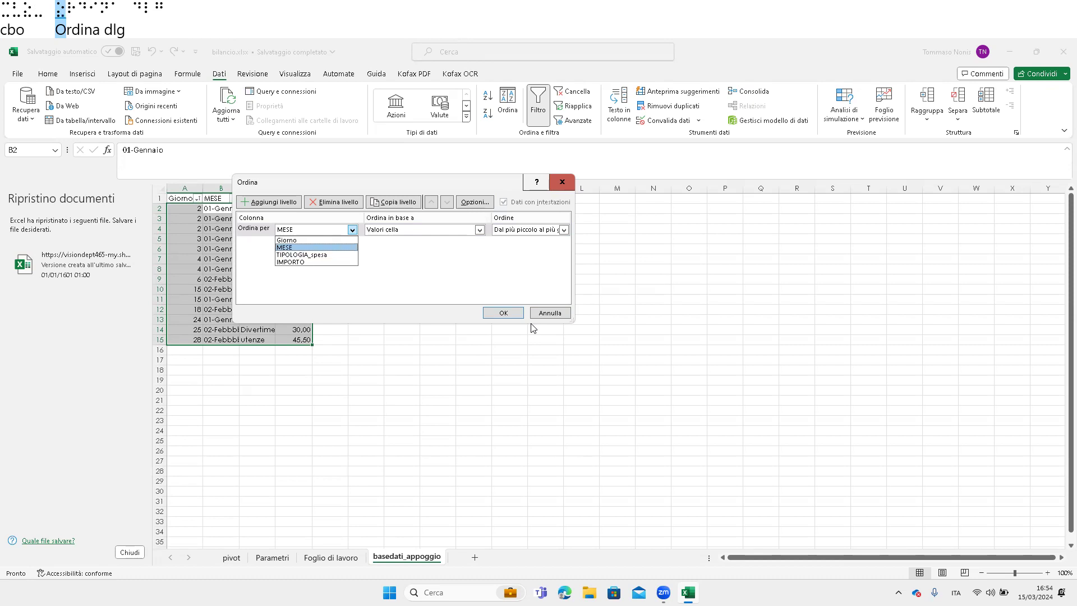
pyautogui.press('Return')
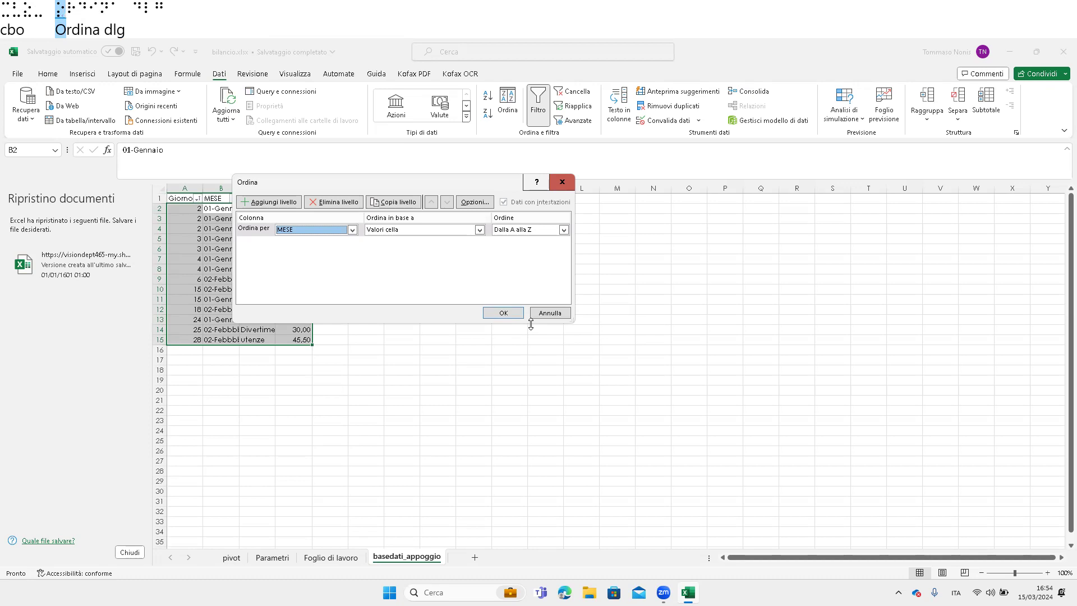
pyautogui.press('Tab')
pyautogui.press('Tab')
pyautogui.press('Tab')
pyautogui.hotkey('shift', 'Tab')
pyautogui.hotkey('shift', 'Tab')
pyautogui.hotkey('shift', 'Tab')
pyautogui.hotkey('shift', 'Tab')
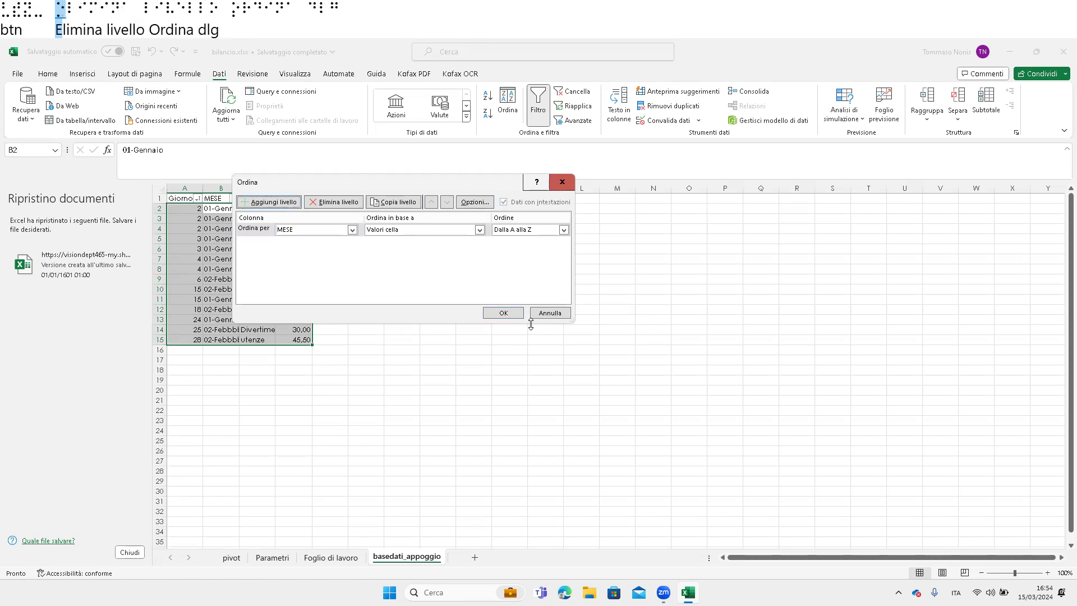
pyautogui.hotkey('shift', 'Tab')
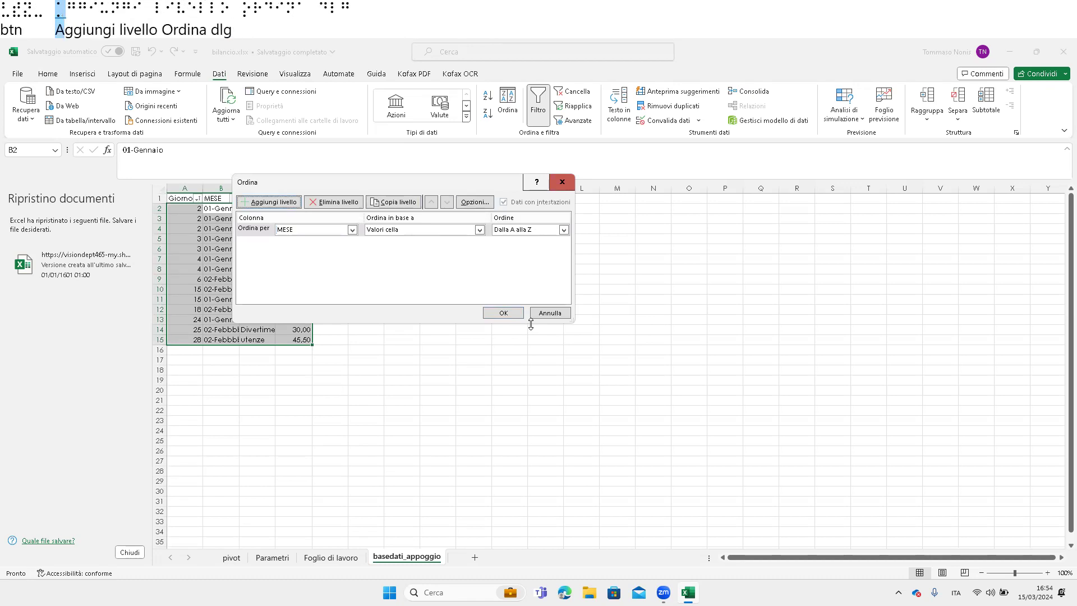
# Add a Quindi per level on Giorno, Dal più piccolo al più grande, beneath MESE
pyautogui.press('Return')
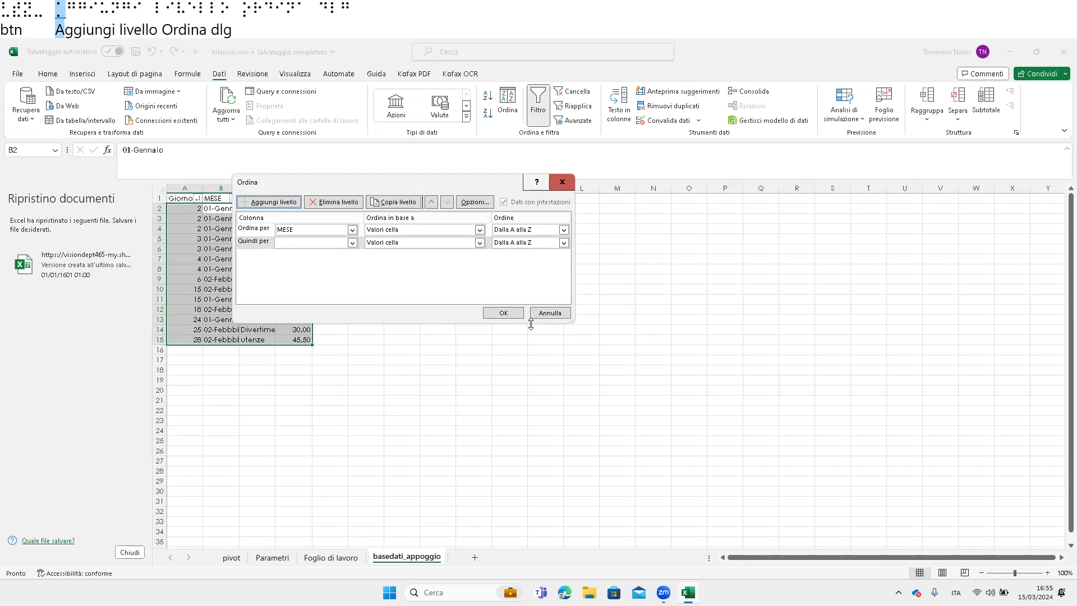
pyautogui.press('Tab')
pyautogui.press('Tab')
pyautogui.press('Tab')
pyautogui.press('Tab')
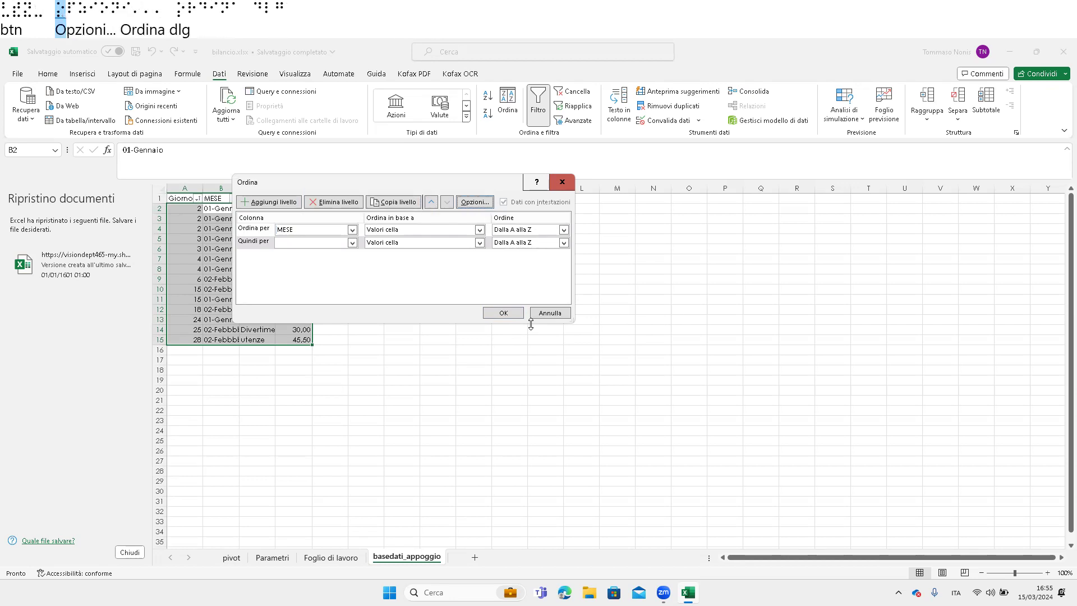
pyautogui.press('Tab')
pyautogui.press('Tab')
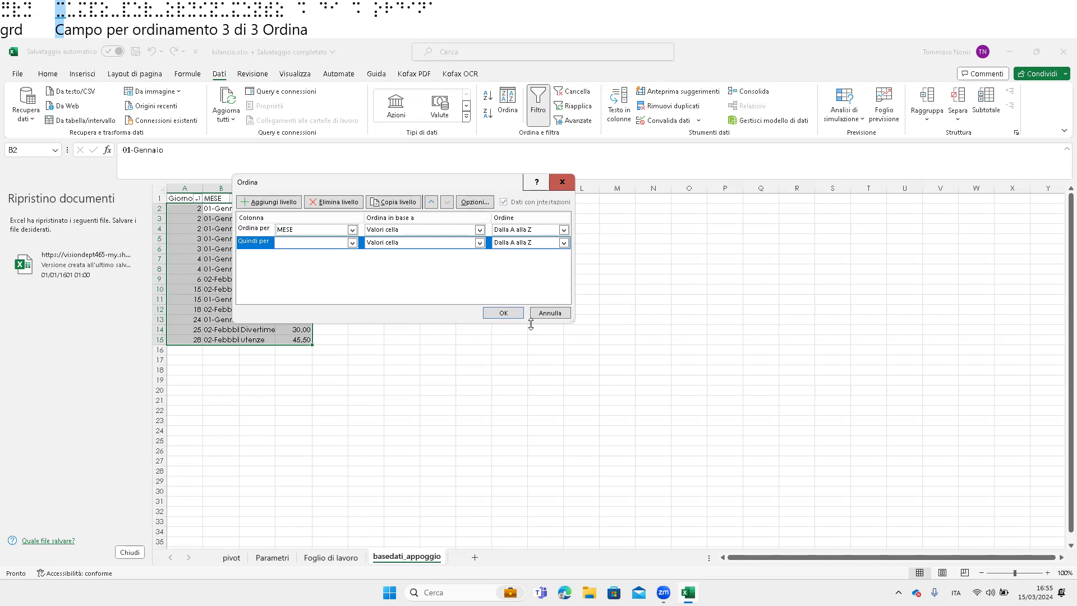
pyautogui.press('Tab')
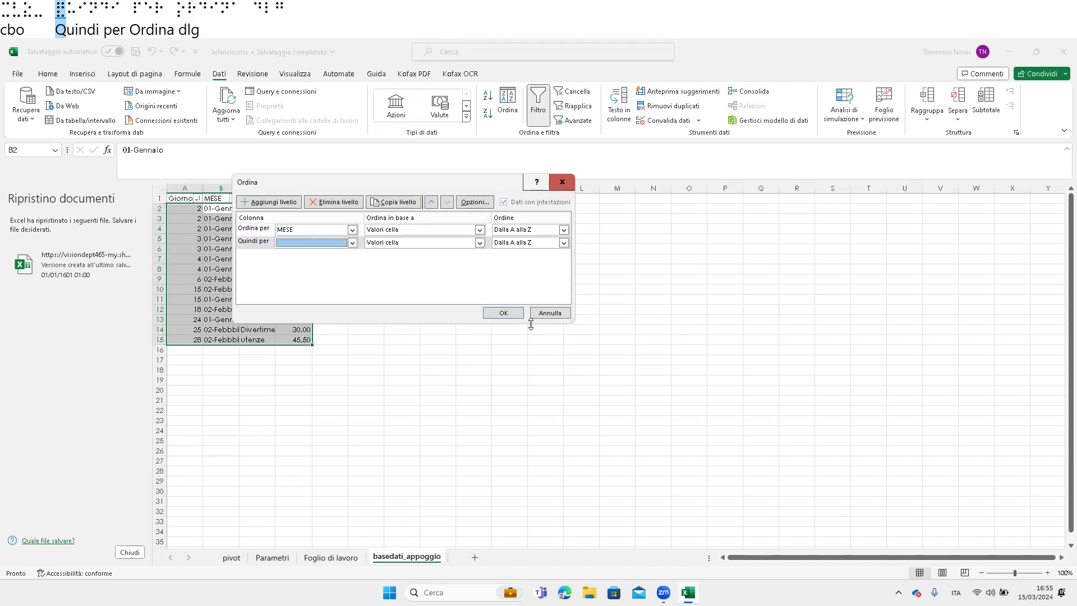
pyautogui.hotkey('alt', 'Down')
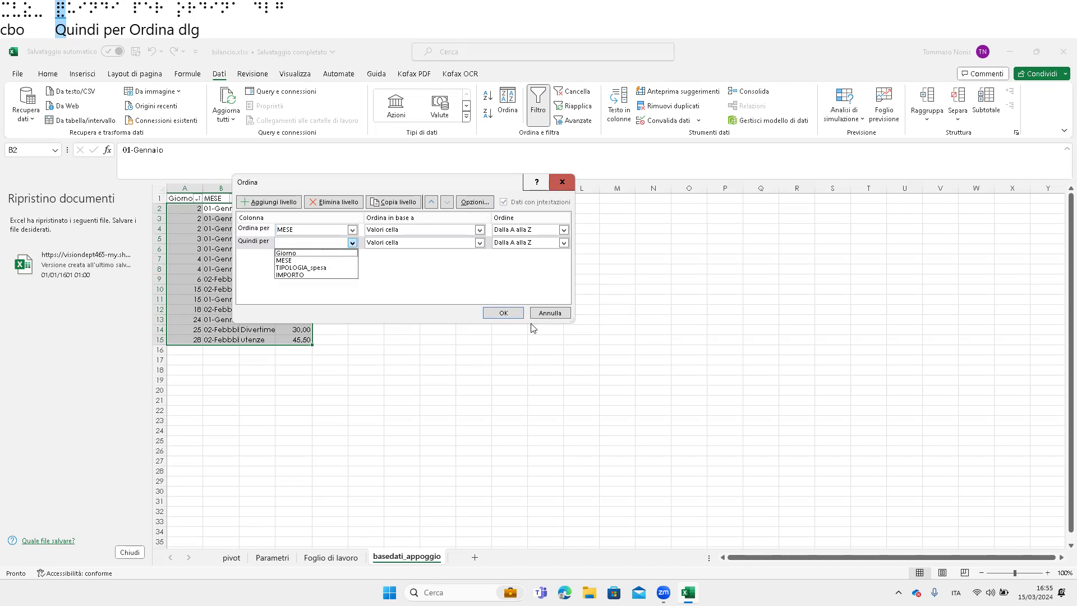
pyautogui.press('Down')
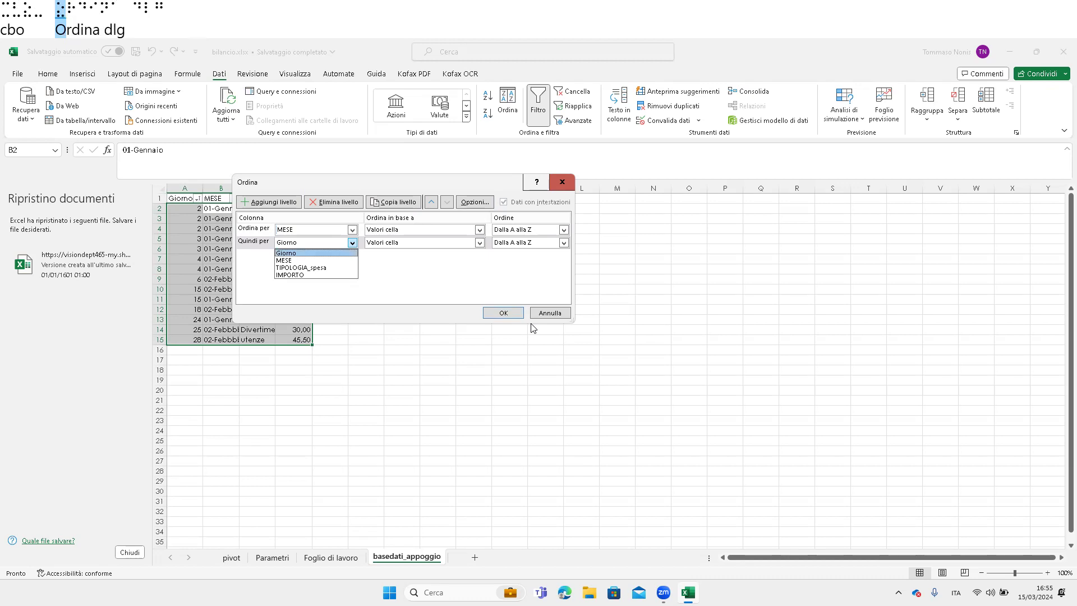
pyautogui.press('Return')
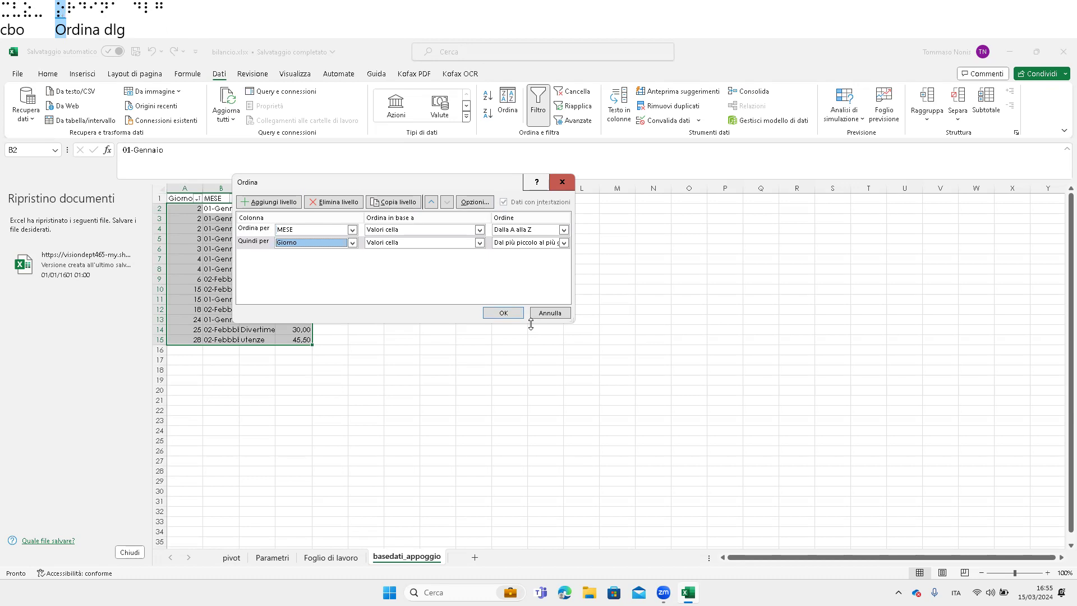
pyautogui.press('Tab')
pyautogui.press('Tab')
pyautogui.press('Tab')
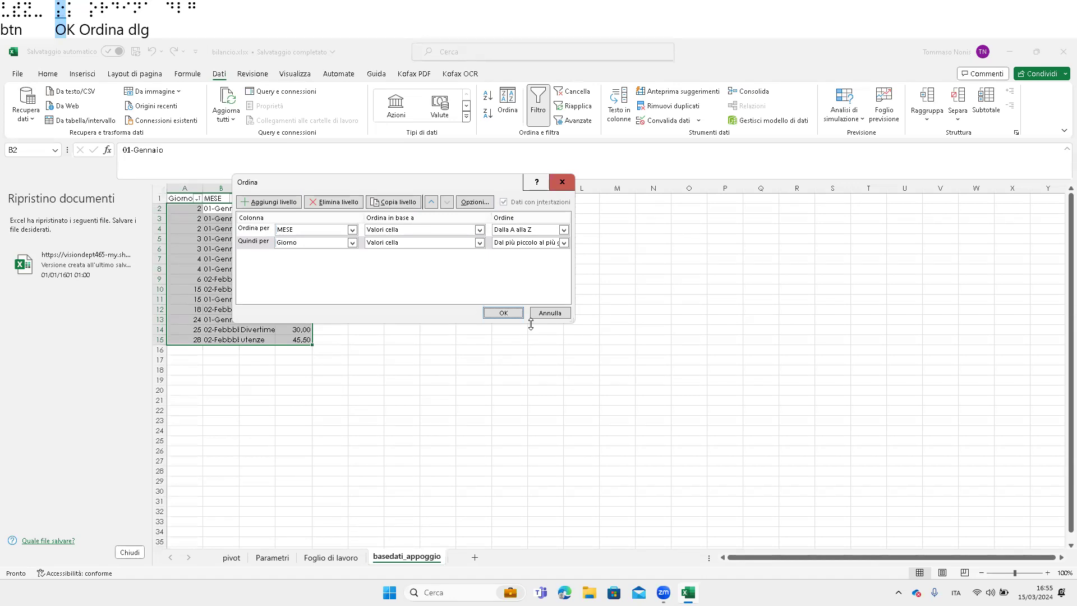
# Apply the MESE-then-Giorno sort, choosing to sort anything number-like as a number
pyautogui.press('Return')
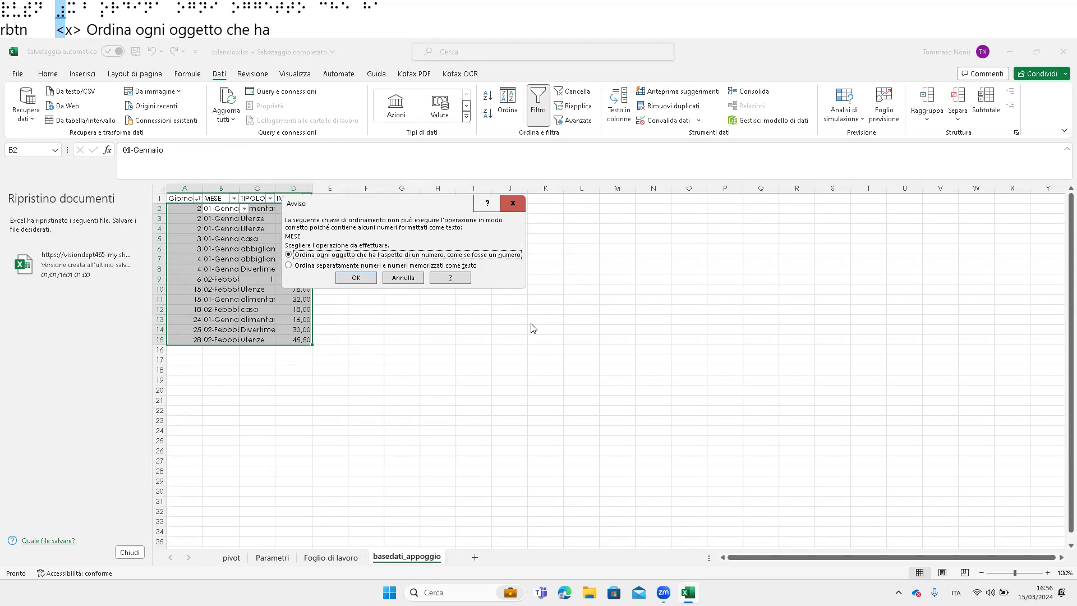
pyautogui.press('Down')
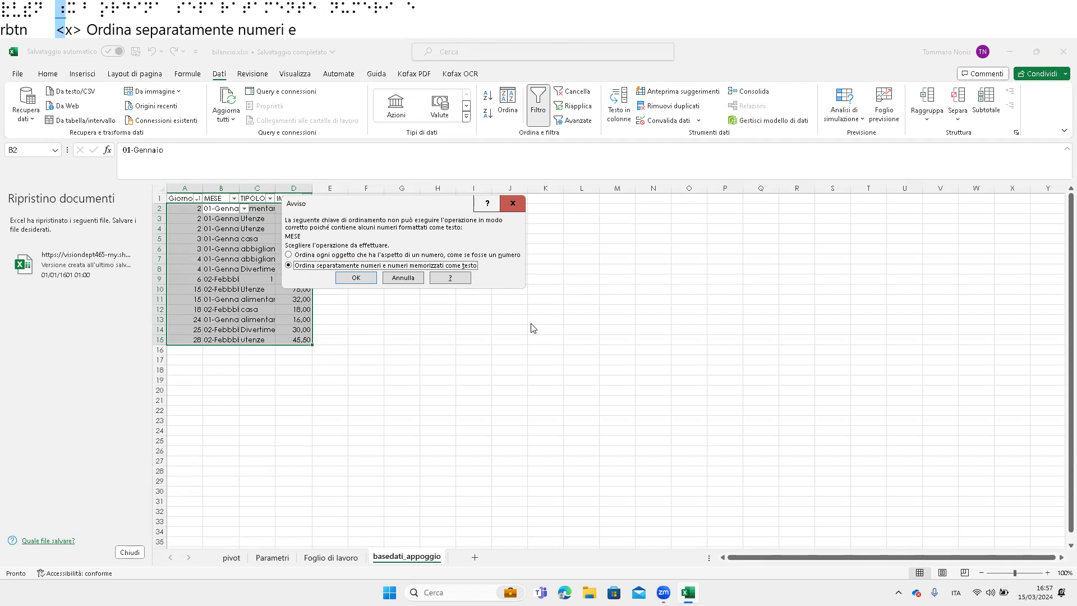
pyautogui.press('Up')
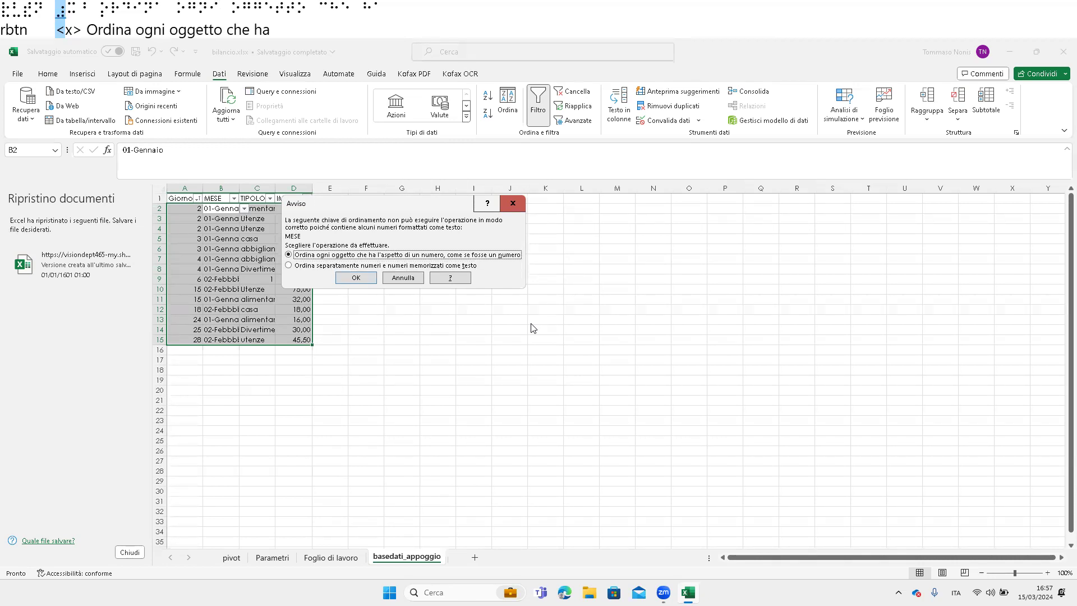
pyautogui.press('Tab')
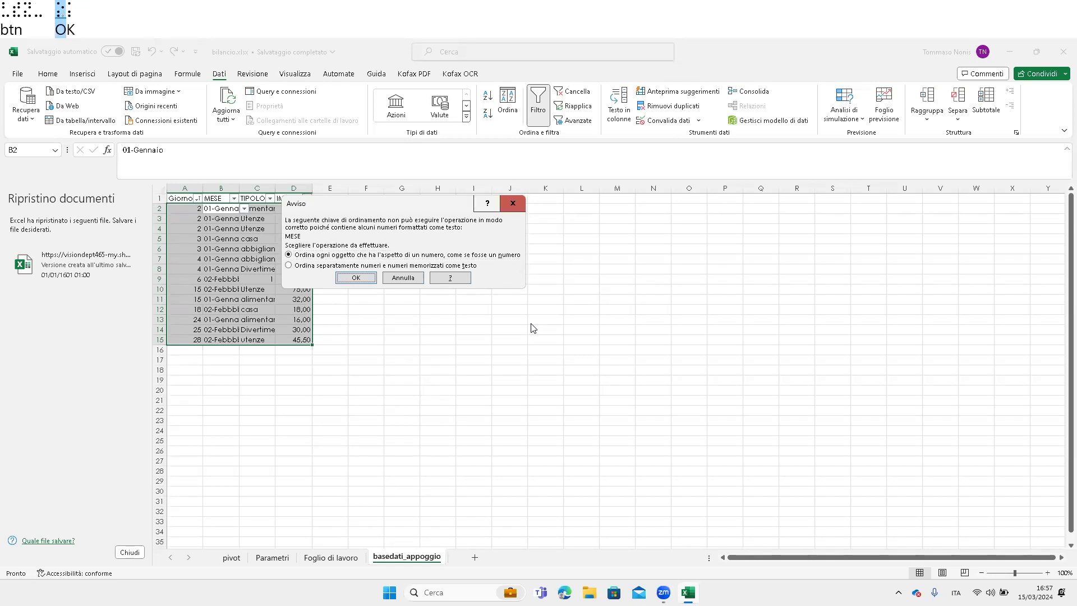
pyautogui.press('Return')
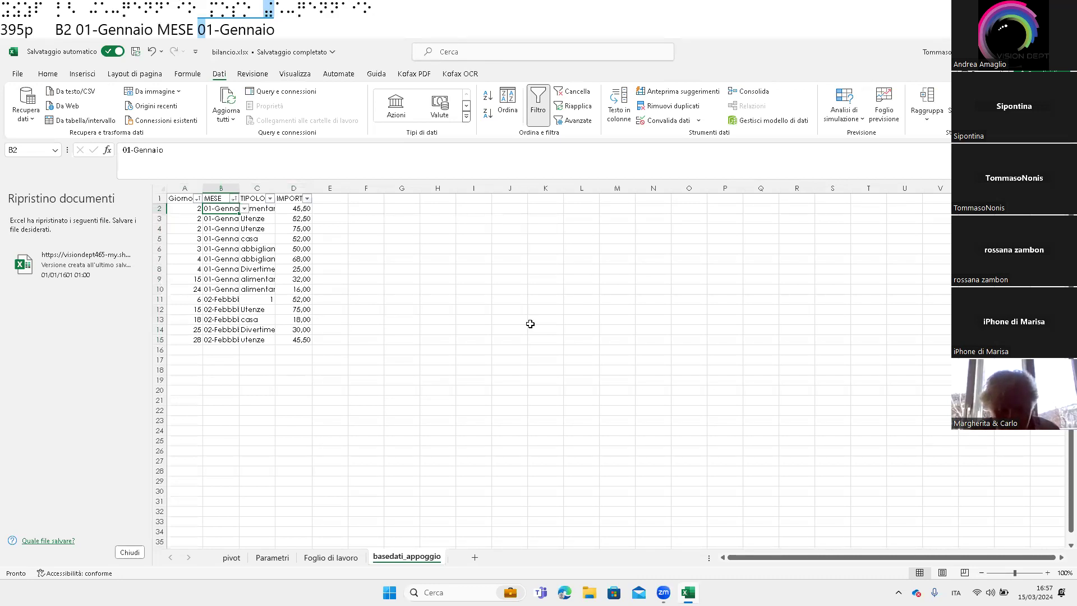
pyautogui.press('Right')
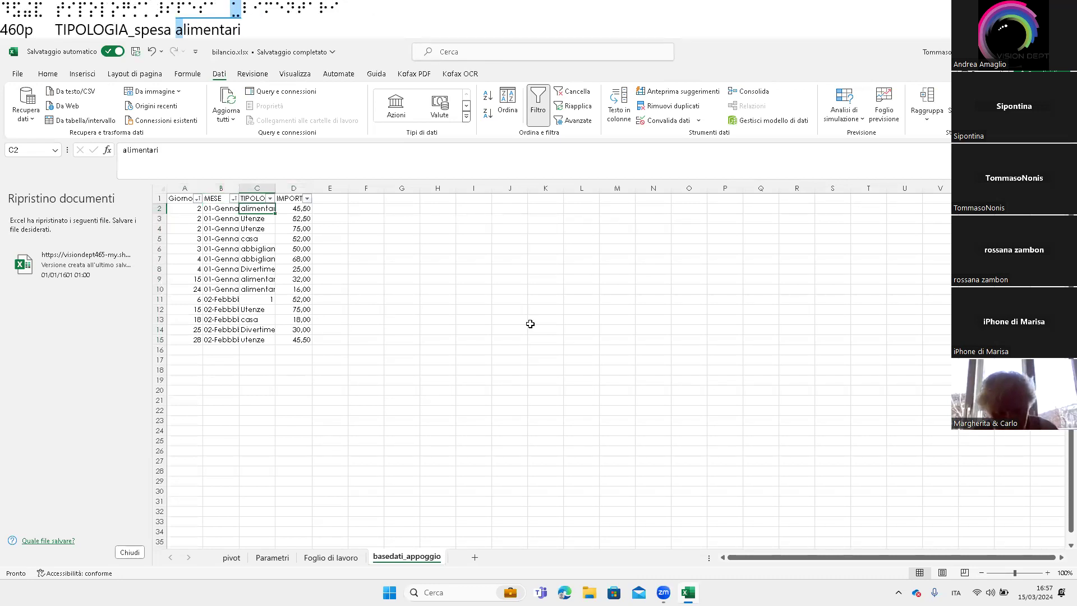
pyautogui.press('Left')
pyautogui.press('Left')
pyautogui.press('Down')
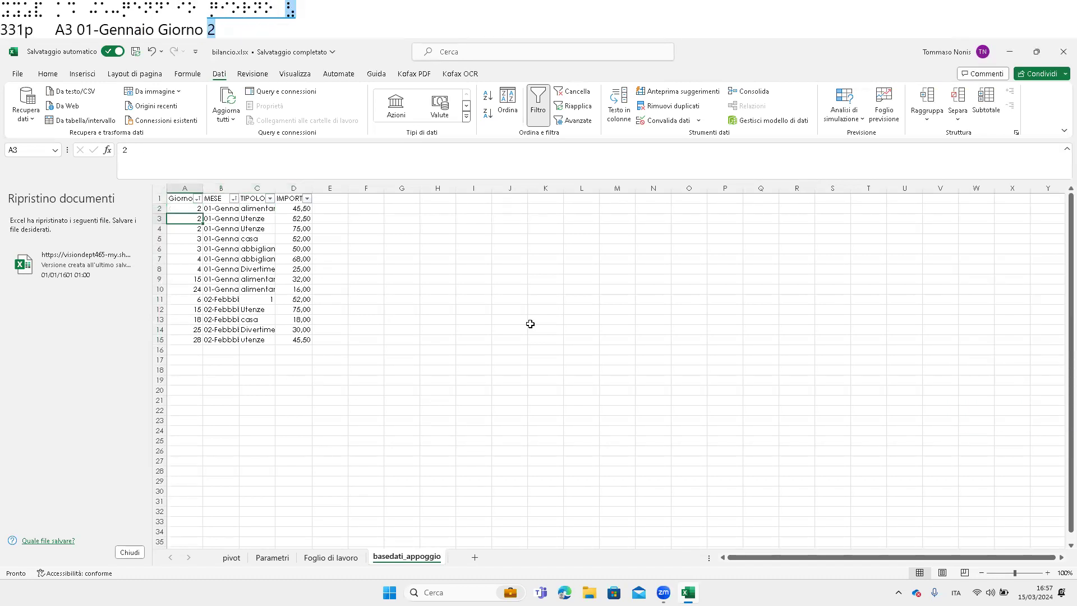
pyautogui.press('Down')
pyautogui.press('Down')
pyautogui.press('Down')
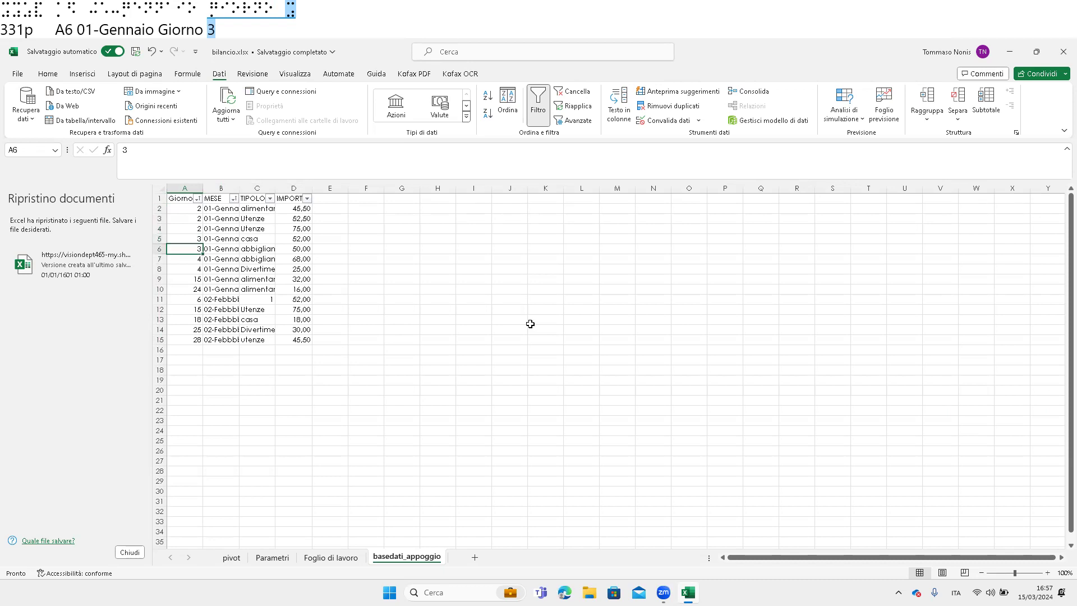
pyautogui.press('Down')
pyautogui.press('Down')
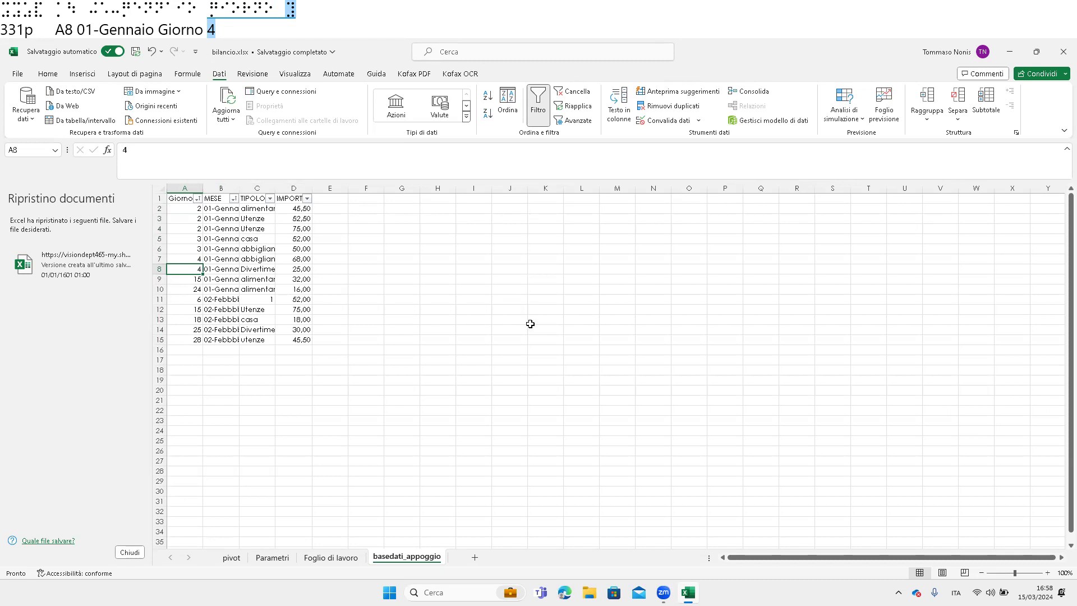
pyautogui.press('Down')
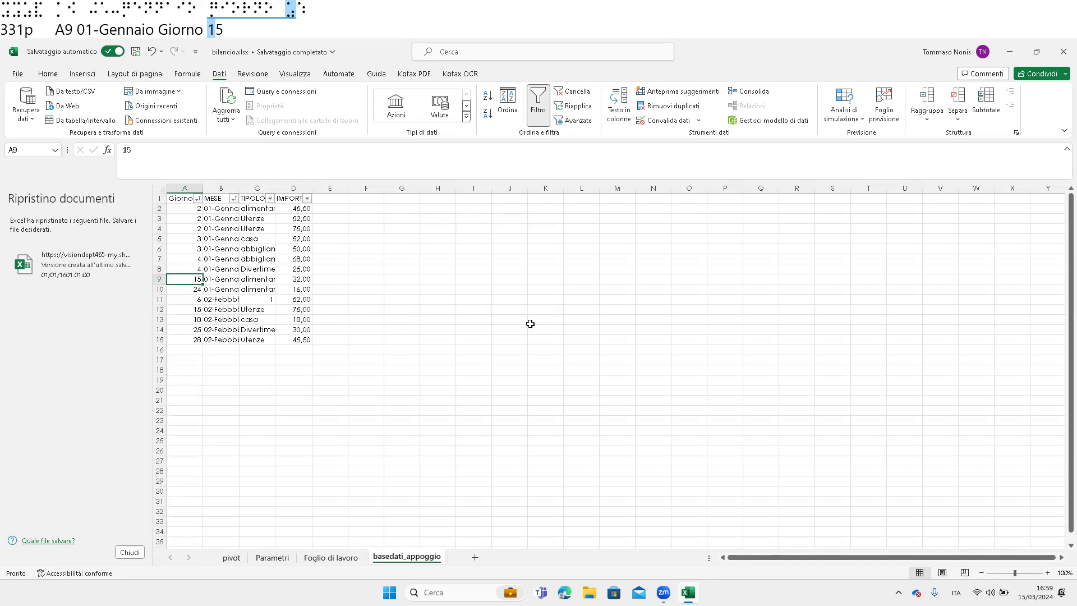
pyautogui.press('Insert+F6')
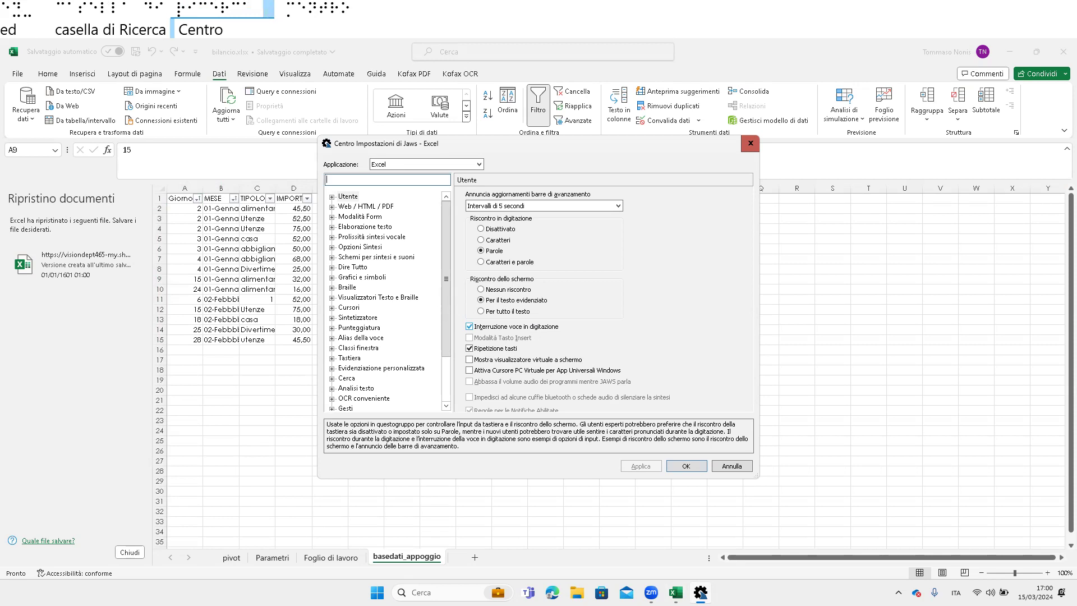
# Search JAWS settings for 'insert', read the Modalità Tasto Insert description, then close them
pyautogui.write('insert')
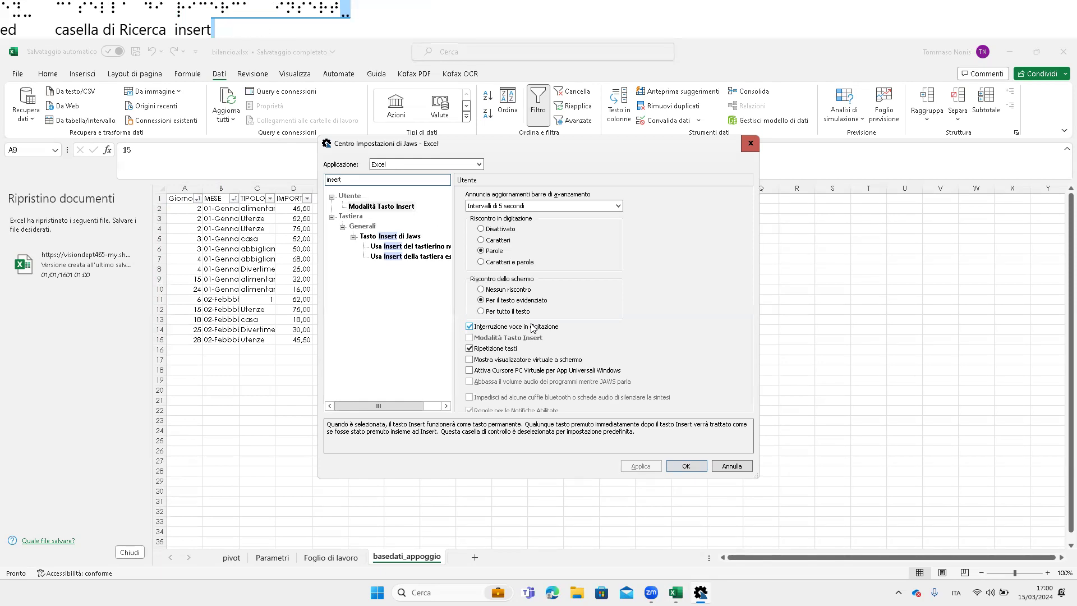
pyautogui.press('Tab')
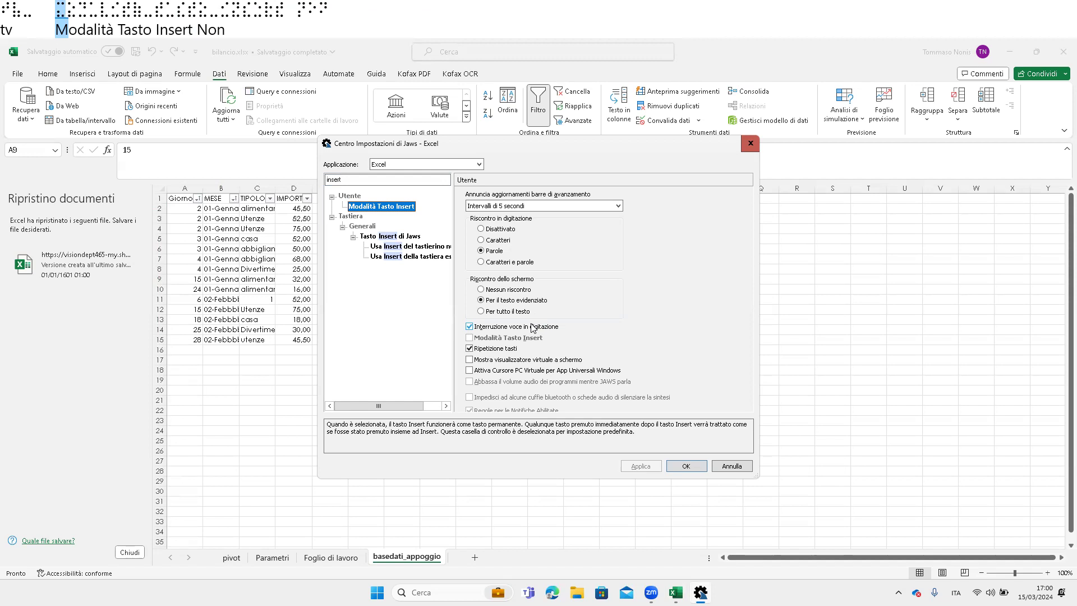
pyautogui.press('Tab')
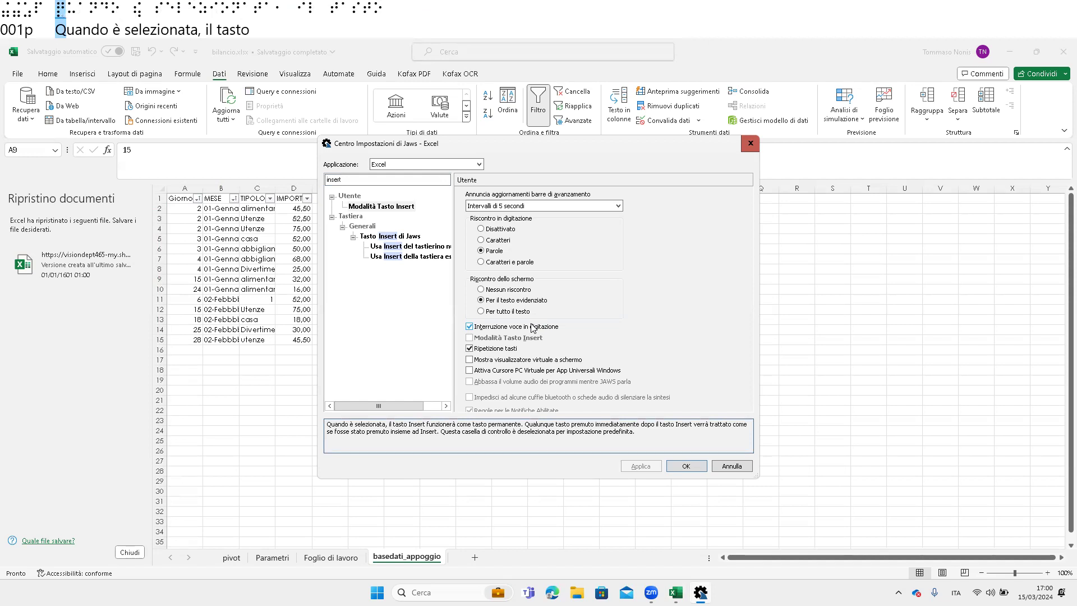
pyautogui.press('Down')
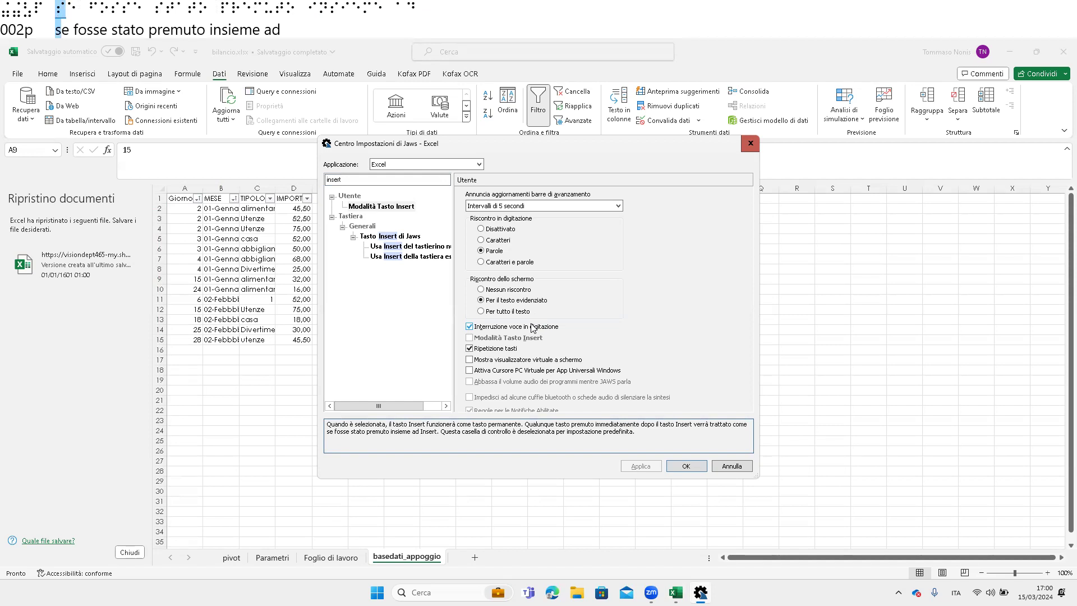
pyautogui.press('Escape')
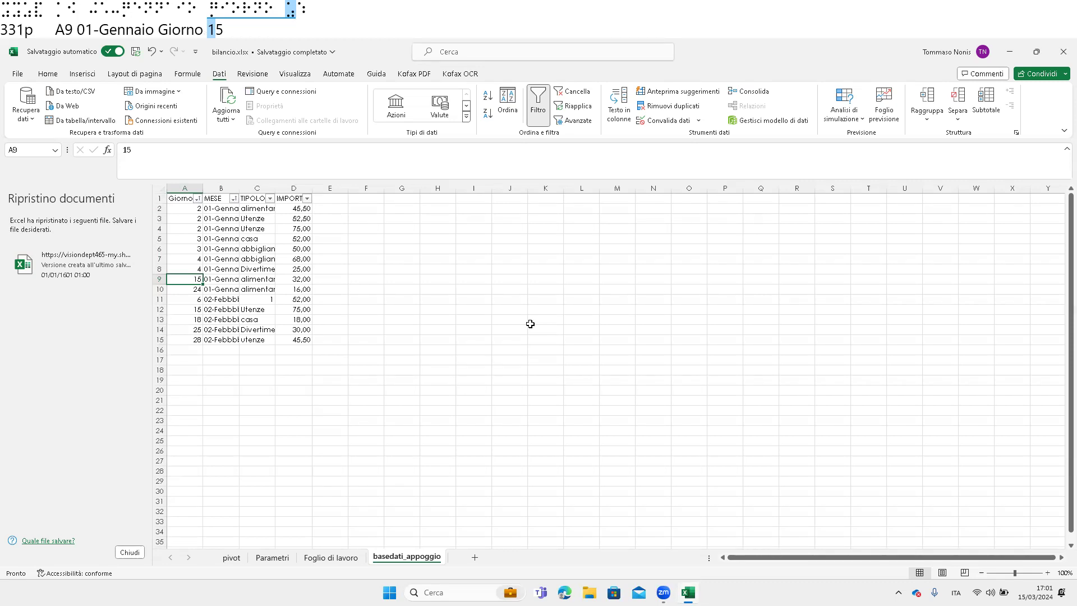
pyautogui.press('insert+1')
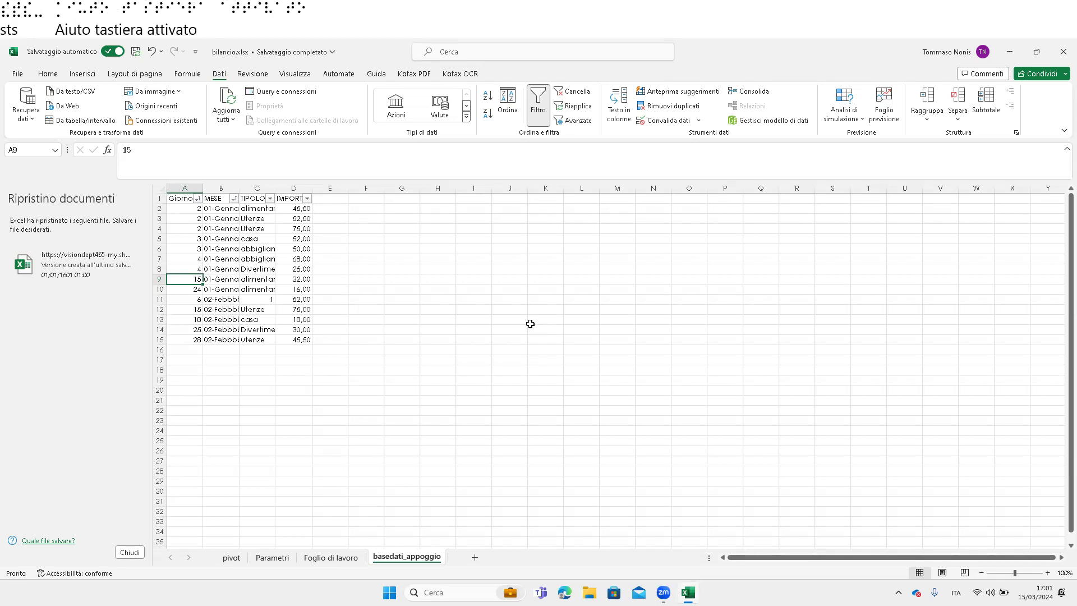
pyautogui.press('insert+shift+r')
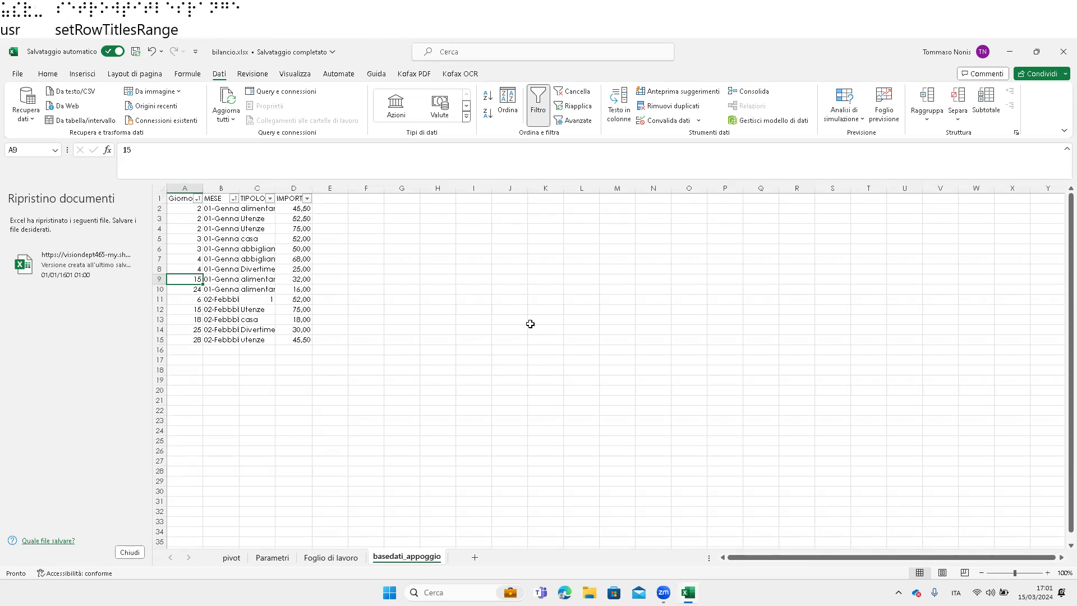
pyautogui.press('insert+1')
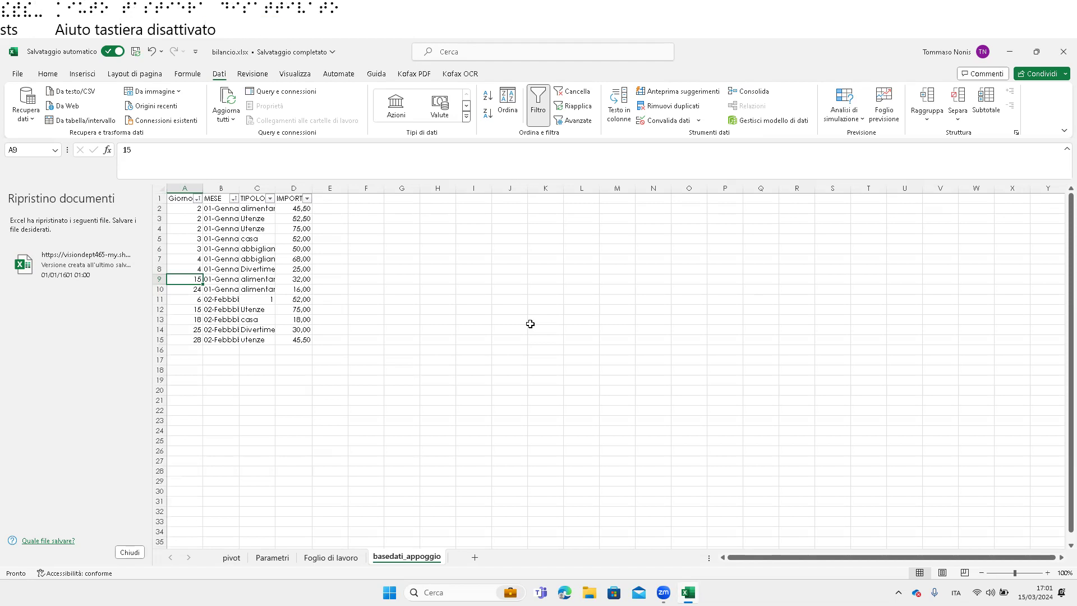
pyautogui.press('insert+Tab')
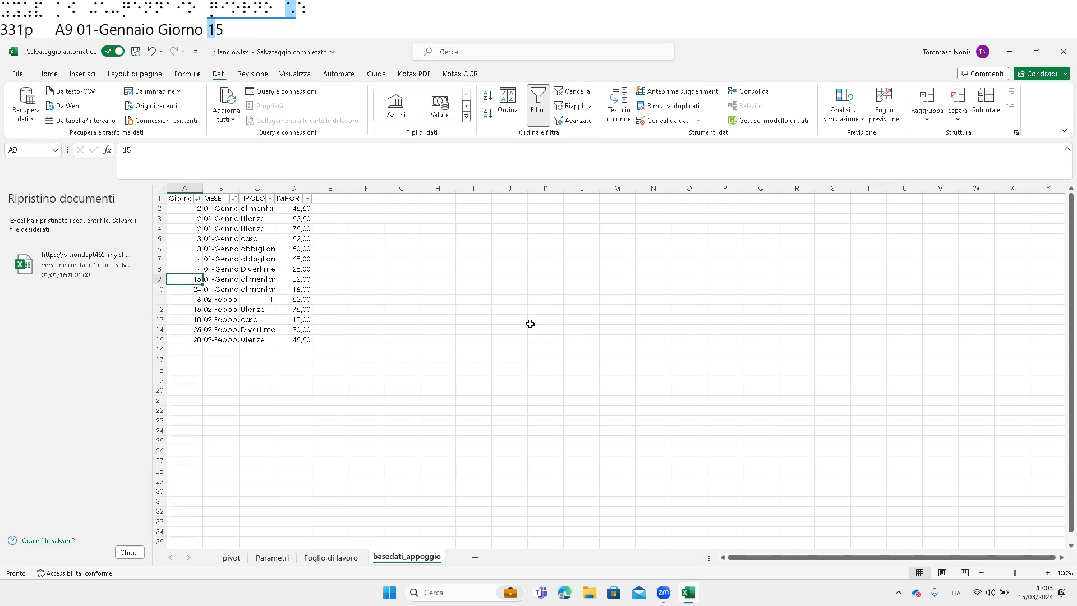
pyautogui.hotkey('ctrl', 'End')
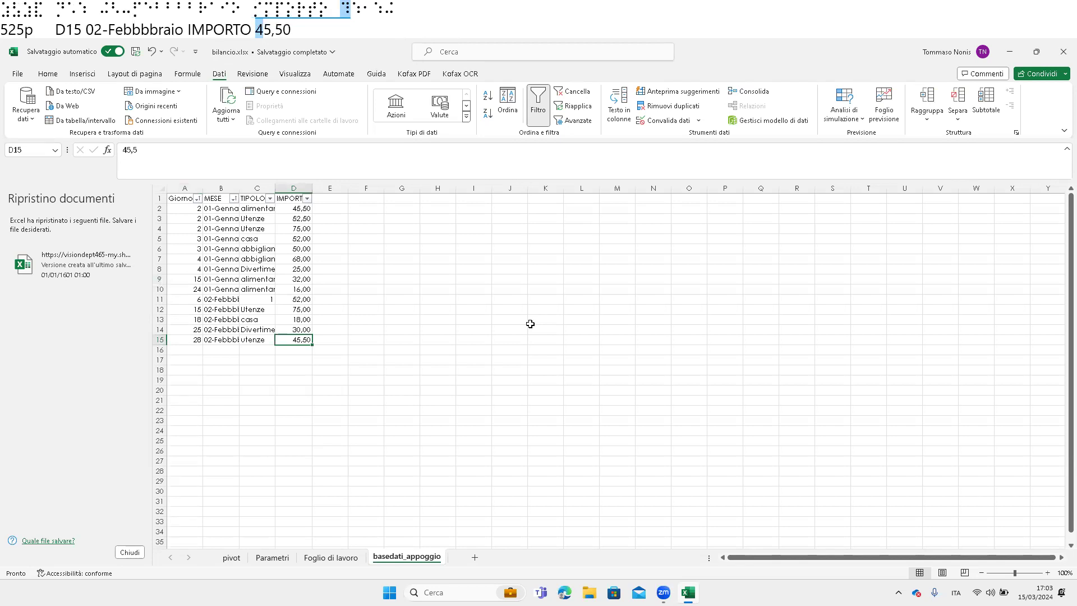
pyautogui.hotkey('ctrl', 'Up')
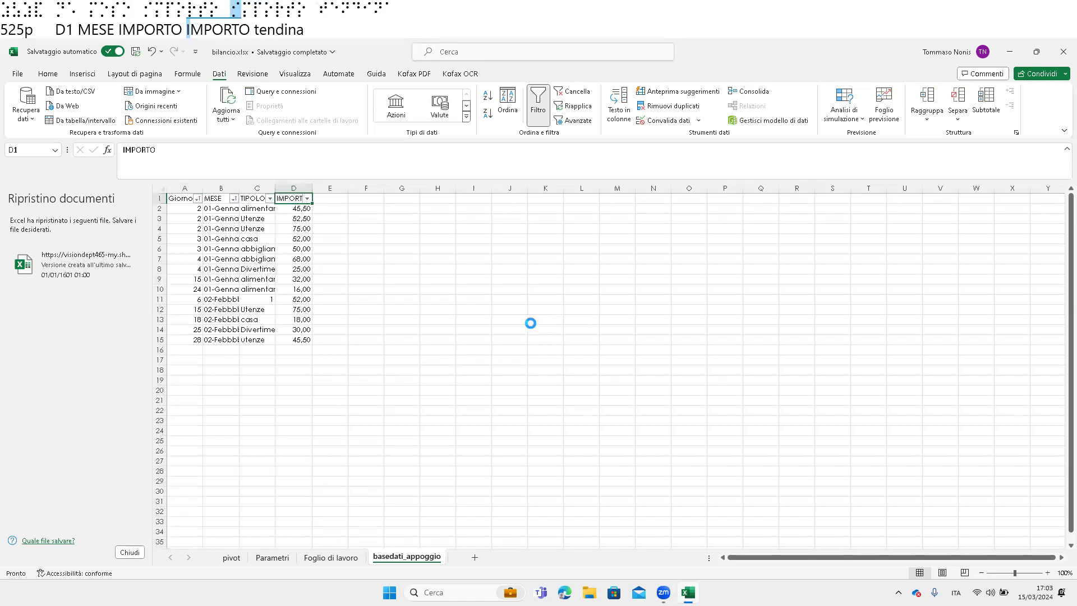
pyautogui.hotkey('alt', 'Down')
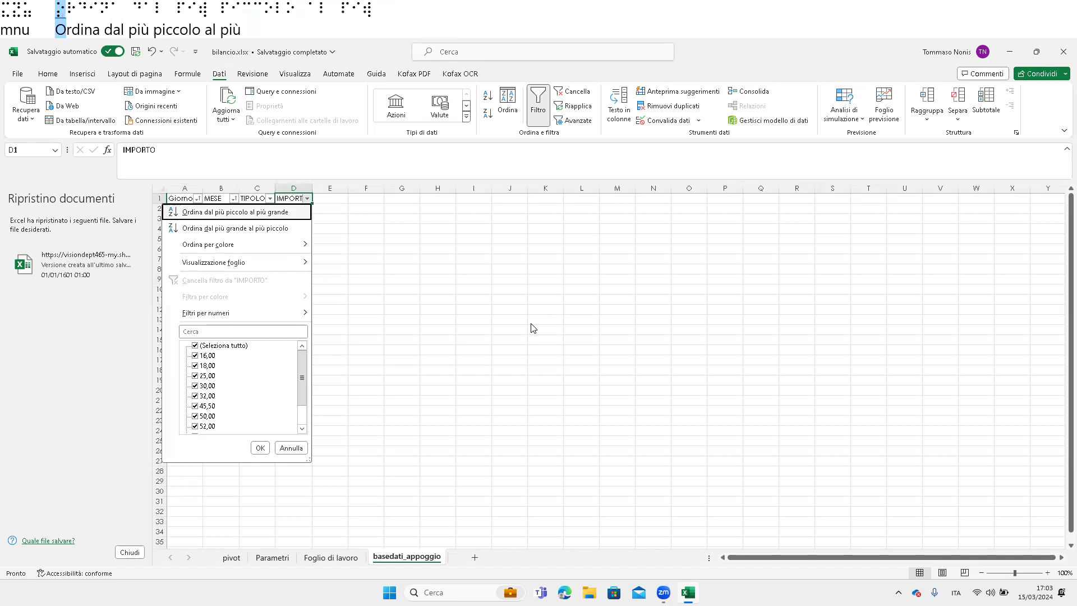
pyautogui.press('Down')
pyautogui.press('Down')
pyautogui.press('Down')
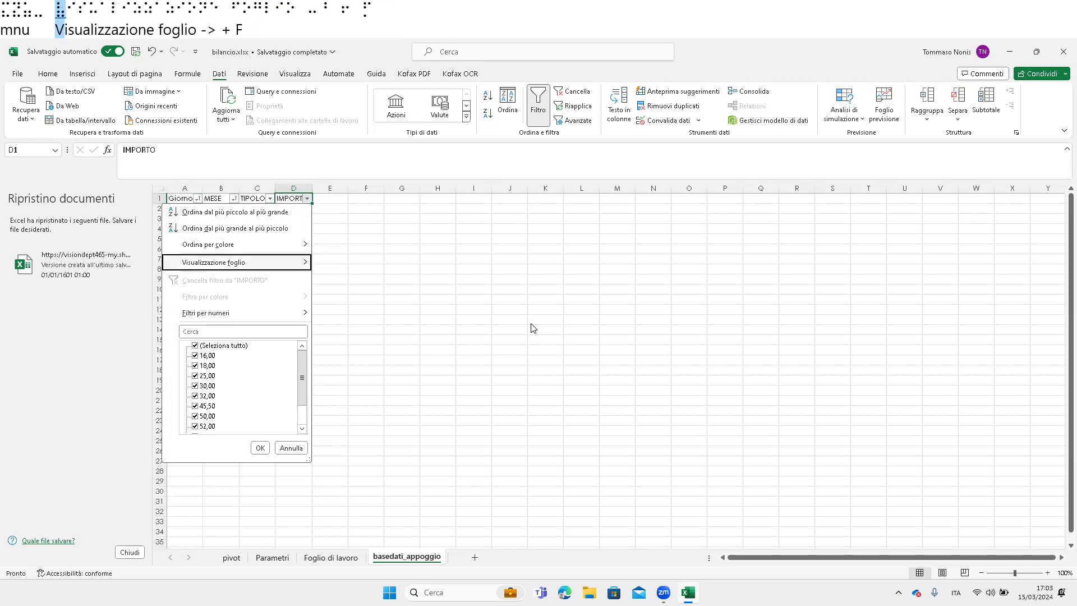
pyautogui.press('Down')
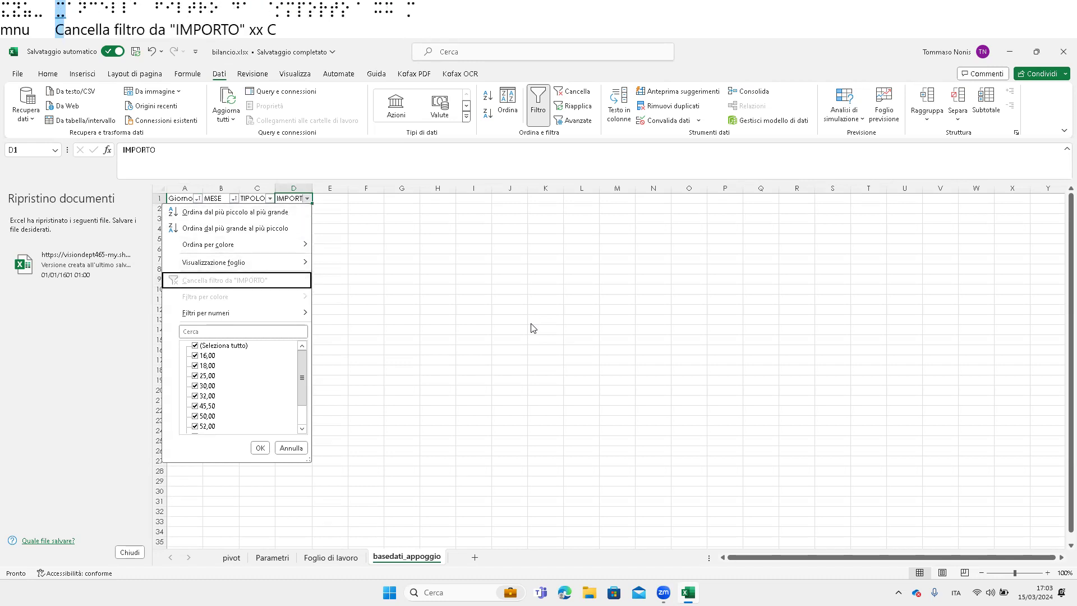
pyautogui.press('Down')
pyautogui.press('Down')
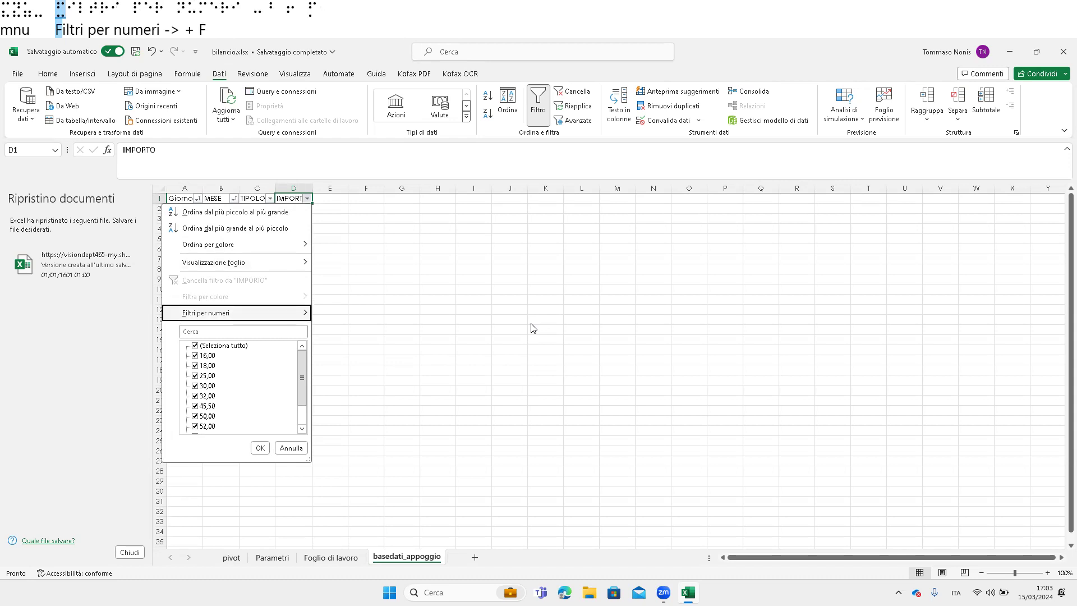
pyautogui.press('Escape')
pyautogui.press('Left')
pyautogui.press('Left')
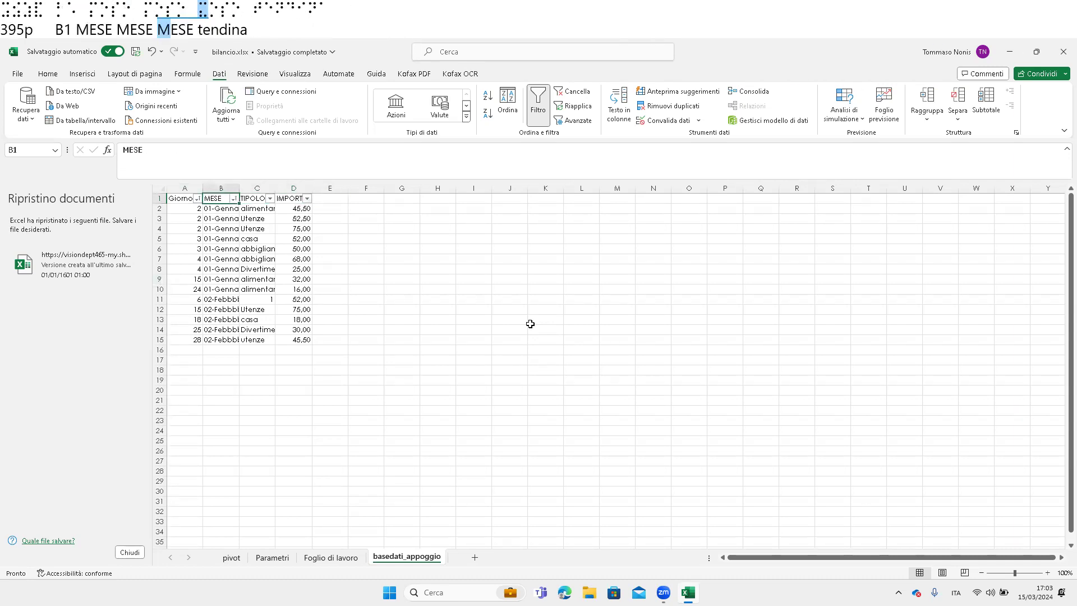
# Open the MESE filter list and clear (Seleziona tutto)
pyautogui.hotkey('alt', 'Down')
pyautogui.press('Down')
pyautogui.press('Down')
pyautogui.press('Down')
pyautogui.press('Down')
pyautogui.press('Down')
pyautogui.press('Down')
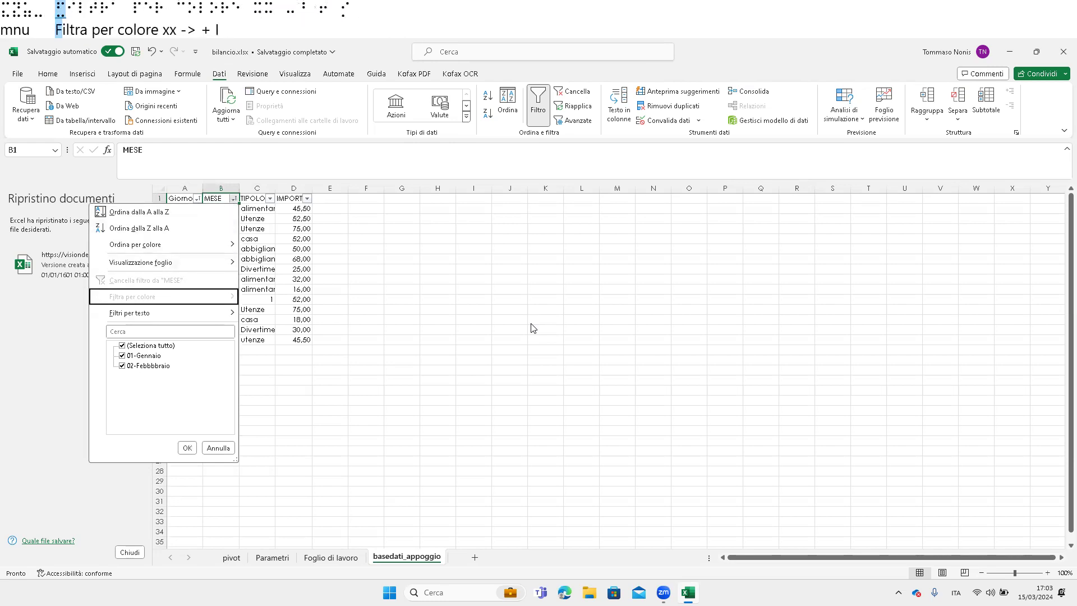
pyautogui.press('Down')
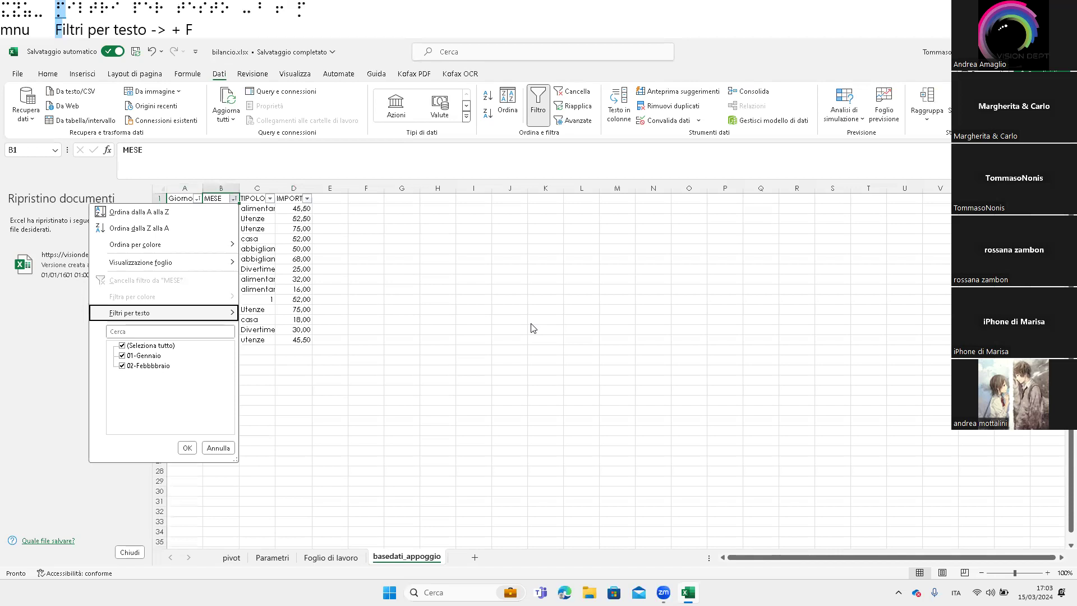
pyautogui.press('Down')
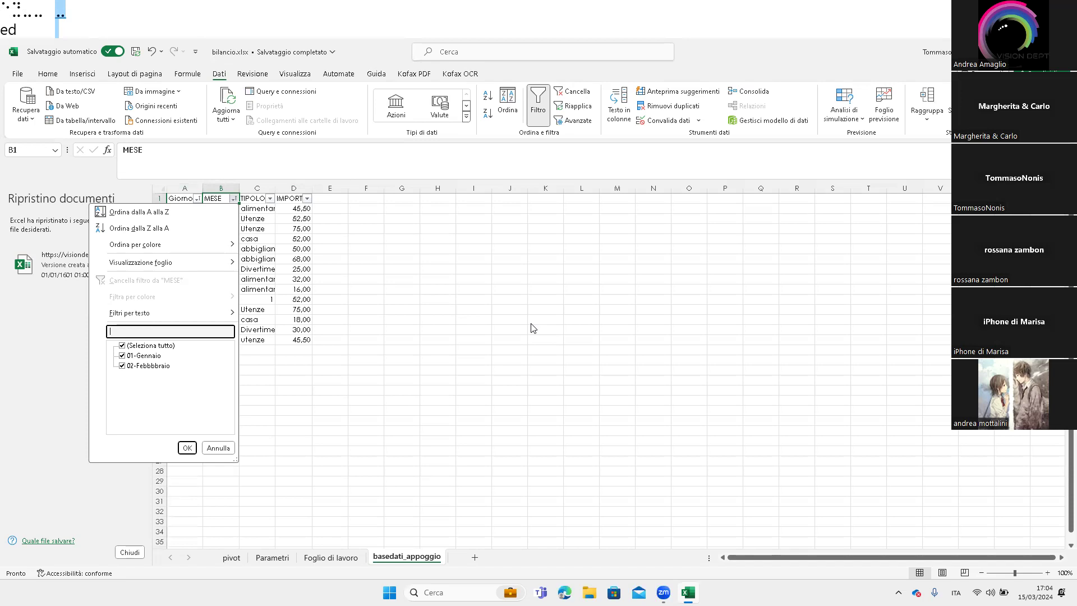
pyautogui.press('Tab')
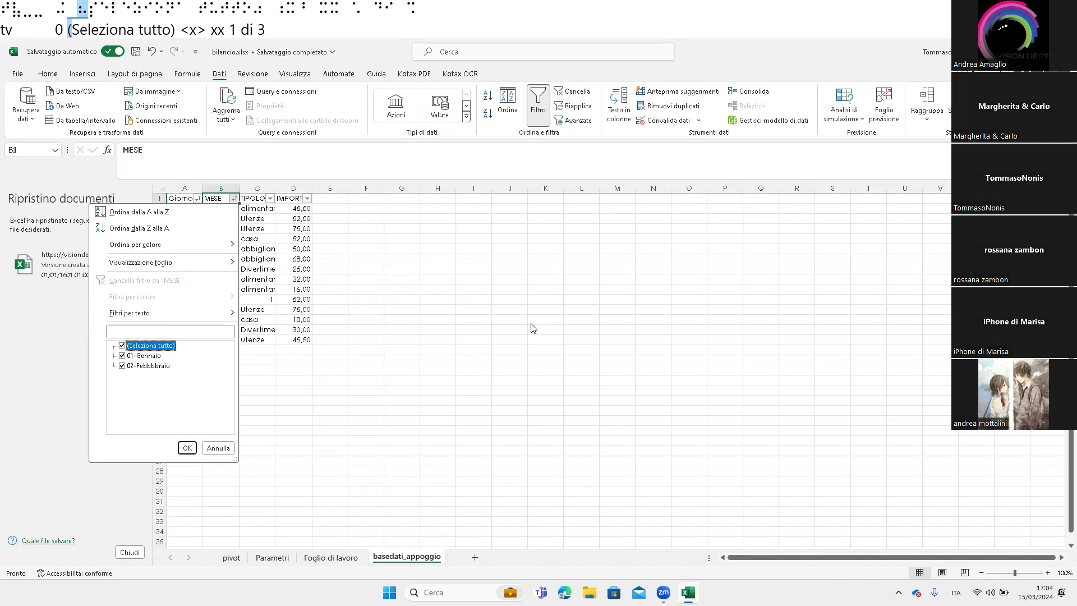
pyautogui.press('space')
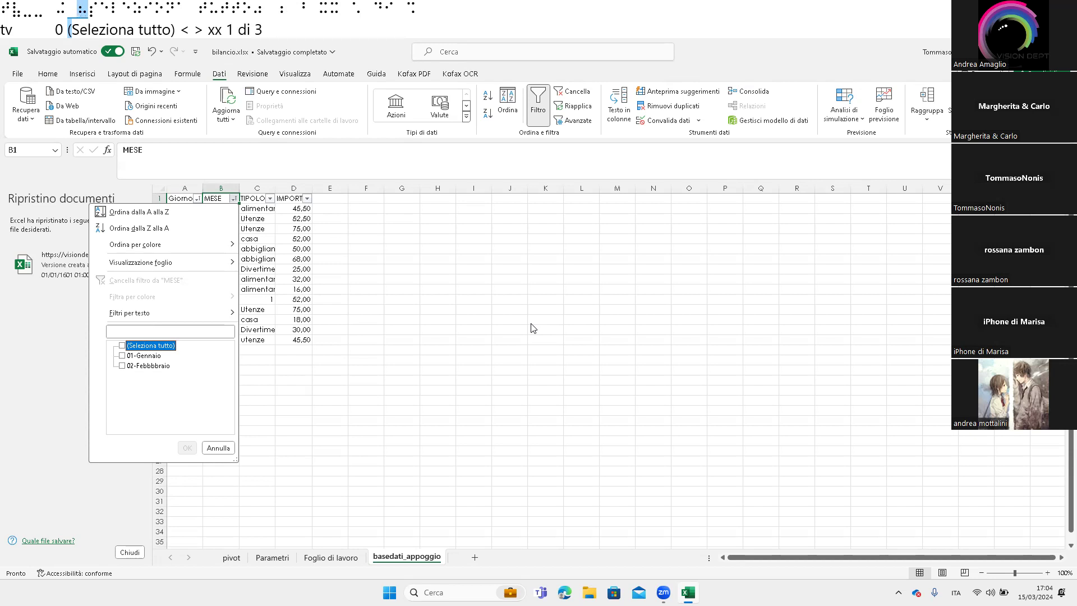
# Tick only 01-Gennaio and apply the January-only MESE filter
pyautogui.press('Down')
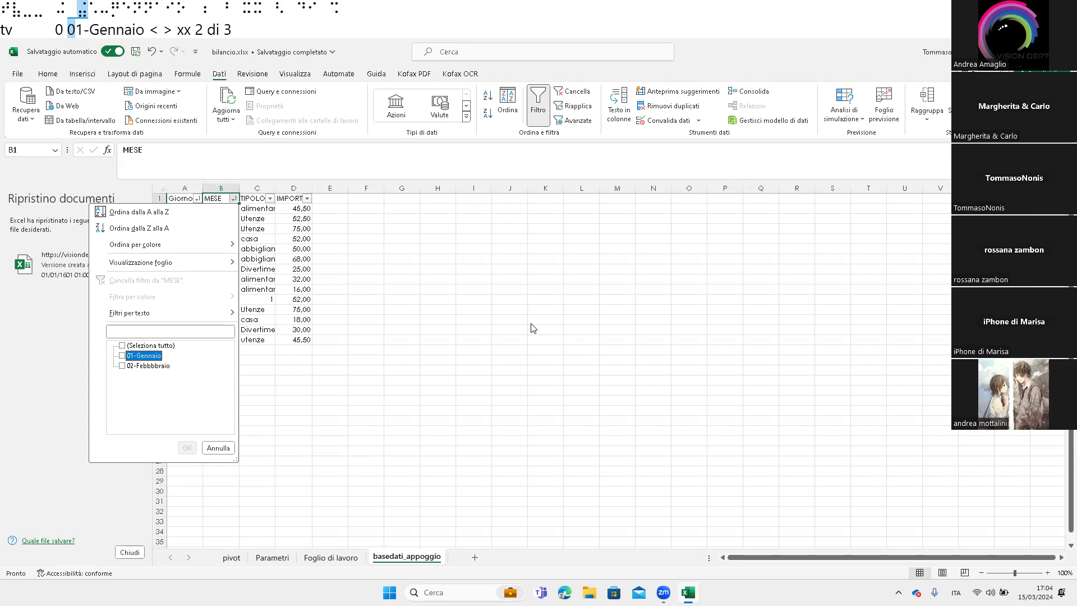
pyautogui.press('Down')
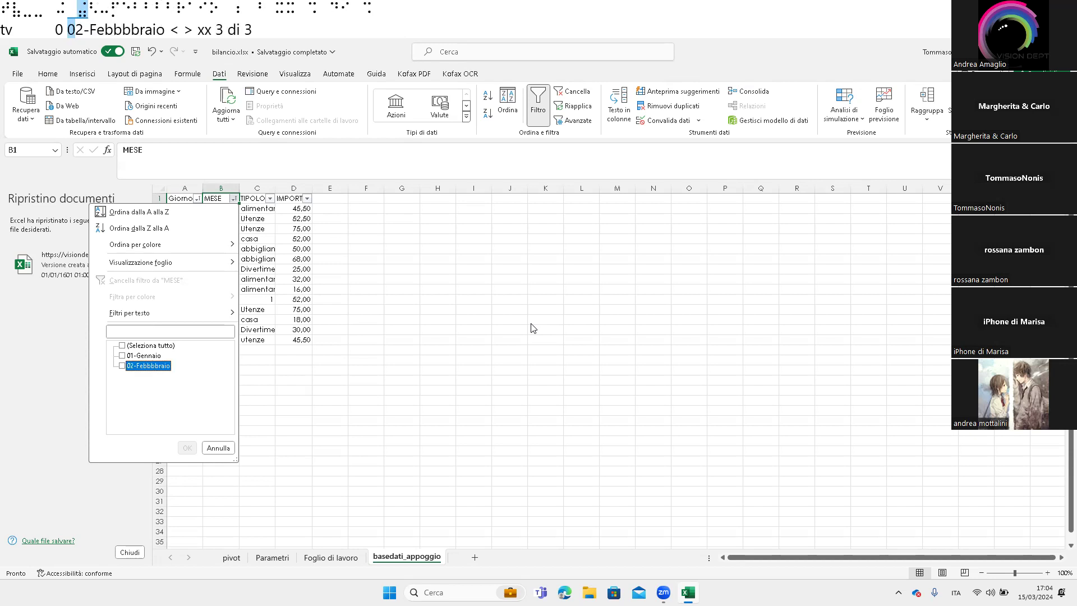
pyautogui.press('Tab')
pyautogui.press('Tab')
pyautogui.hotkey('shift', 'Tab')
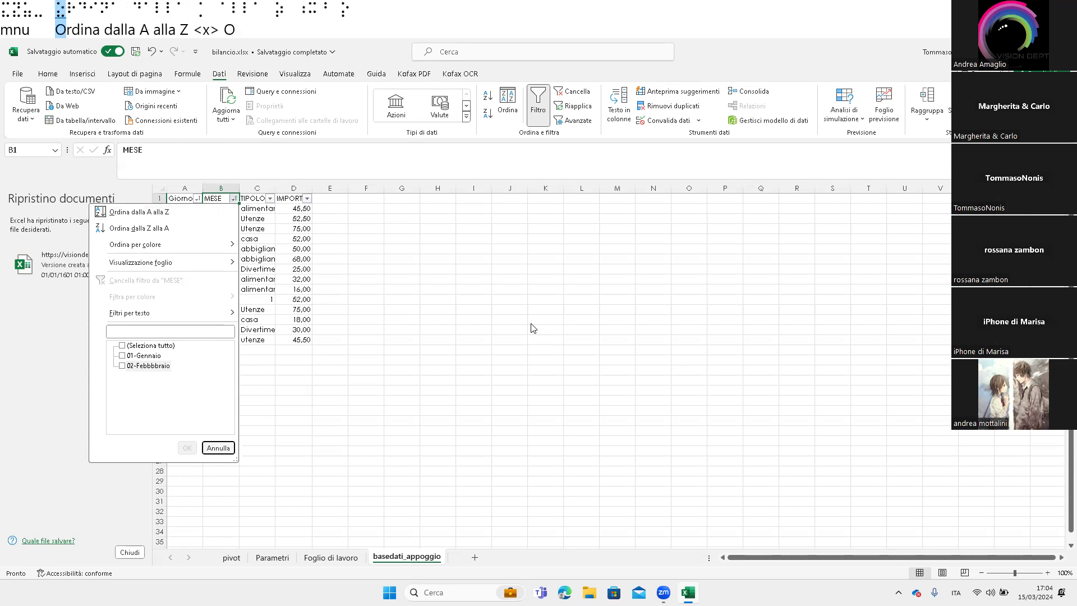
pyautogui.hotkey('shift', 'Tab')
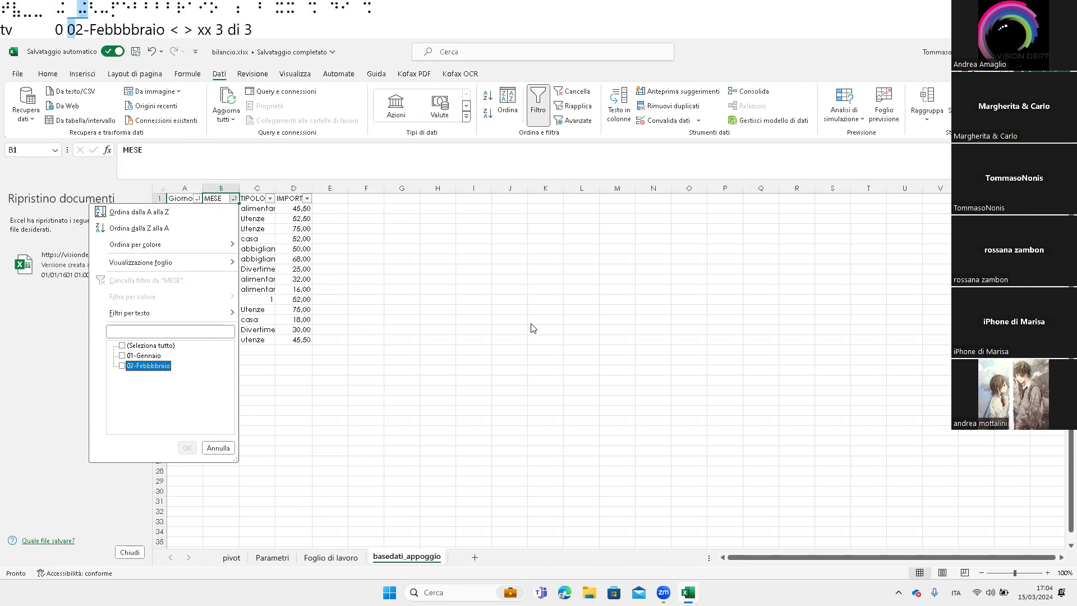
pyautogui.press('Up')
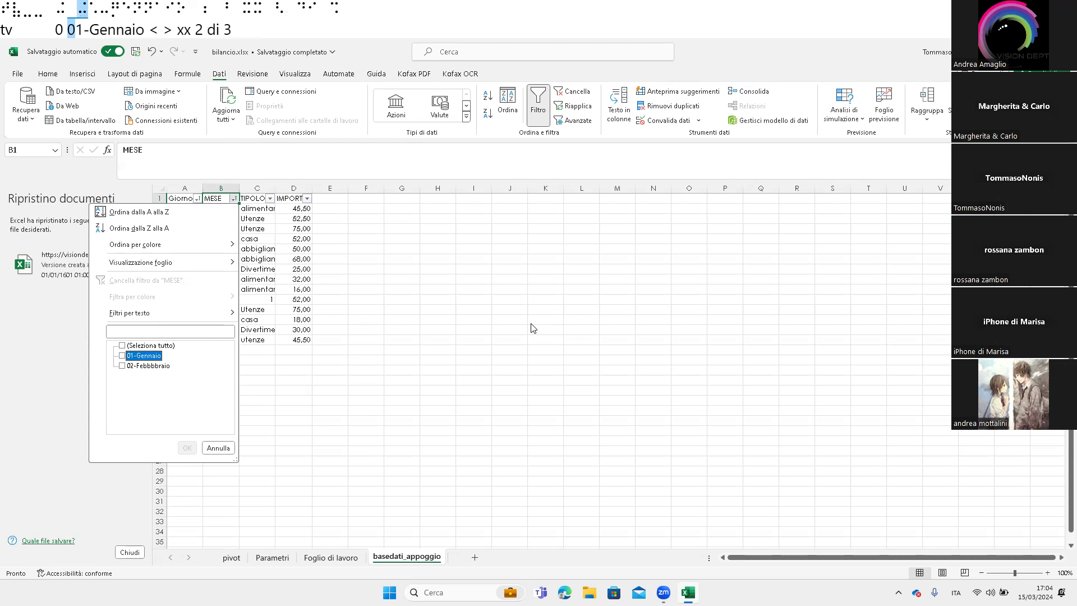
pyautogui.press('space')
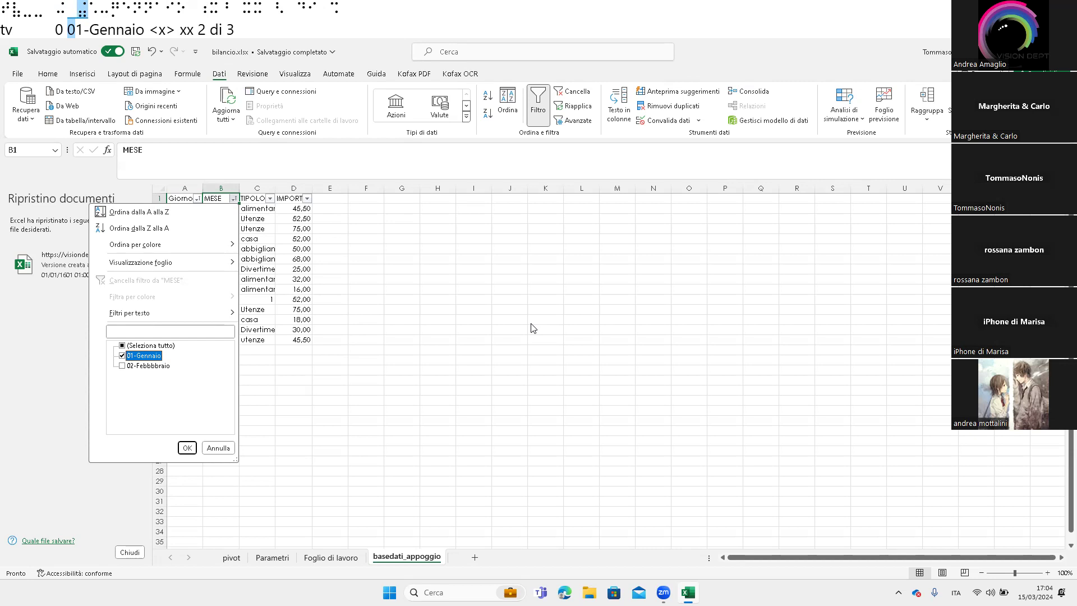
pyautogui.press('Return')
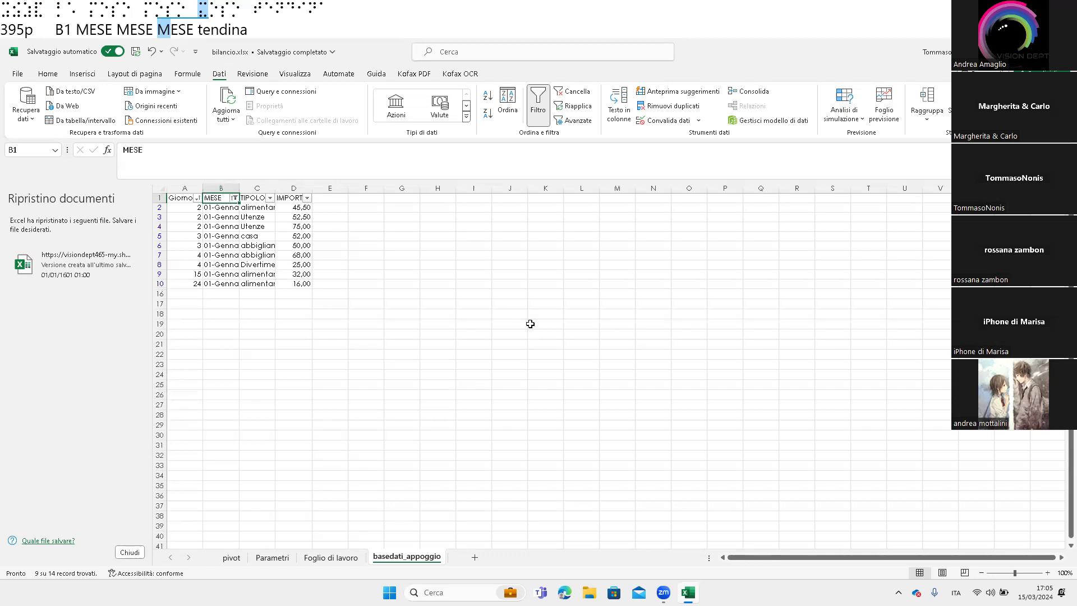
pyautogui.press('Down')
pyautogui.press('Down')
pyautogui.press('Down')
pyautogui.press('Down')
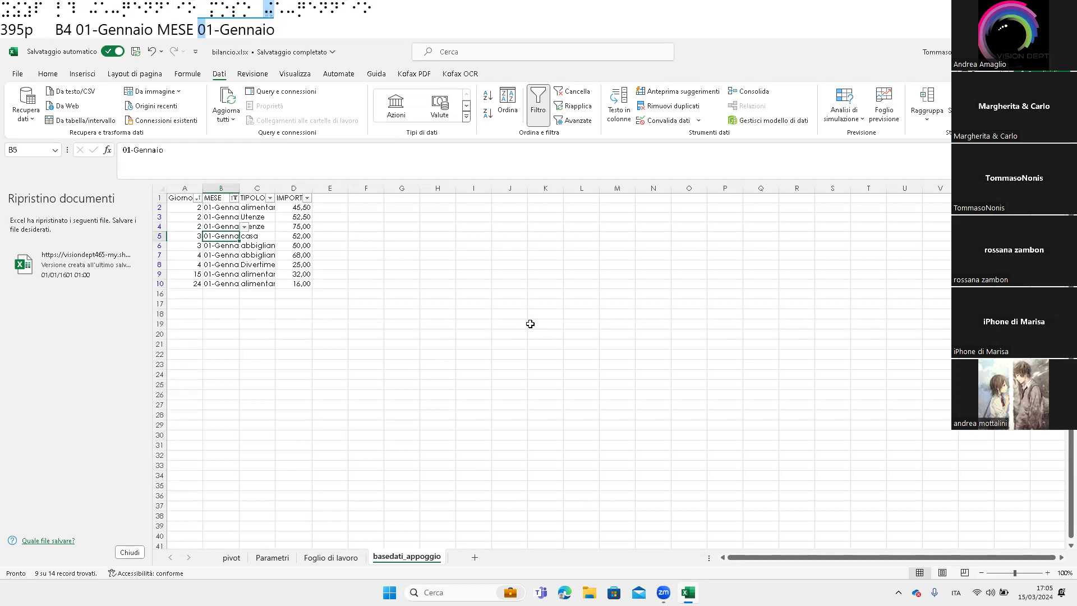
pyautogui.press('Down')
pyautogui.press('Down')
pyautogui.press('Down')
pyautogui.press('Down')
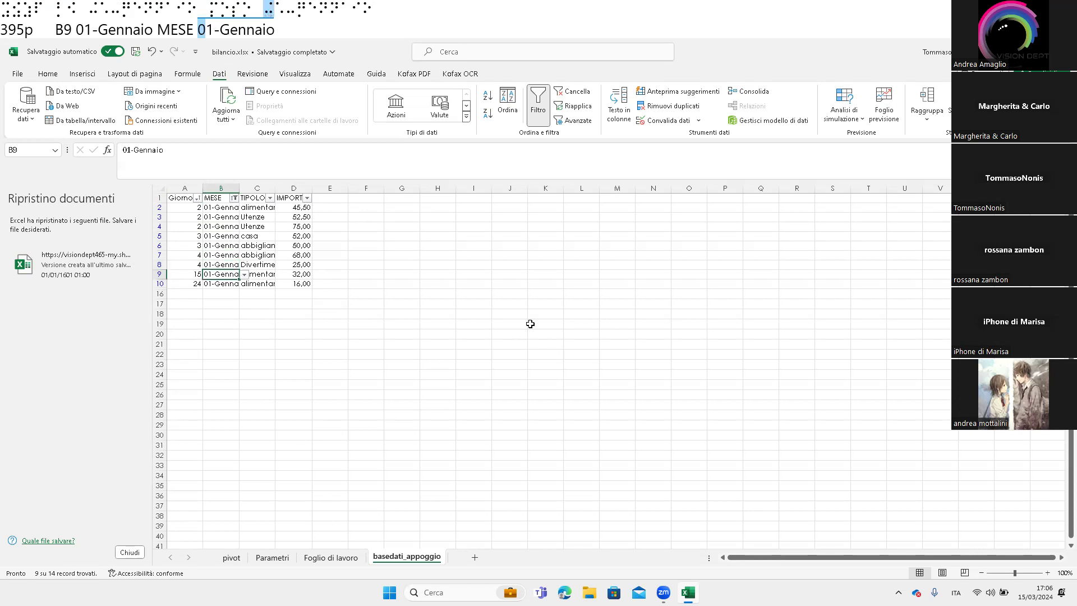
pyautogui.press('Down')
pyautogui.press('Down')
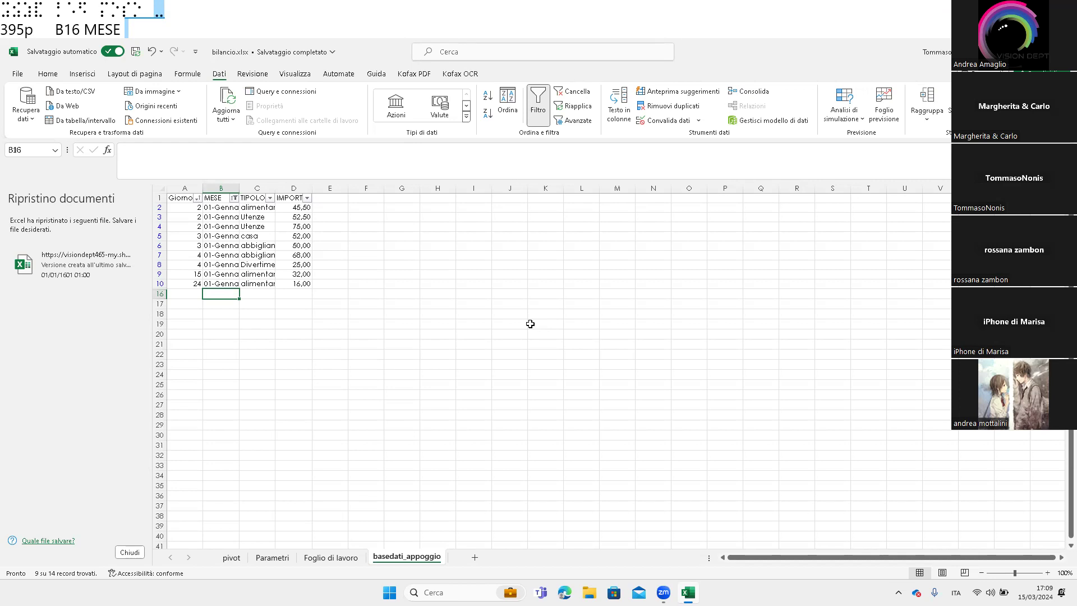
# Try an AutoSum subtotal in B16, then discard the broken formula
pyautogui.hotkey('alt', '=')
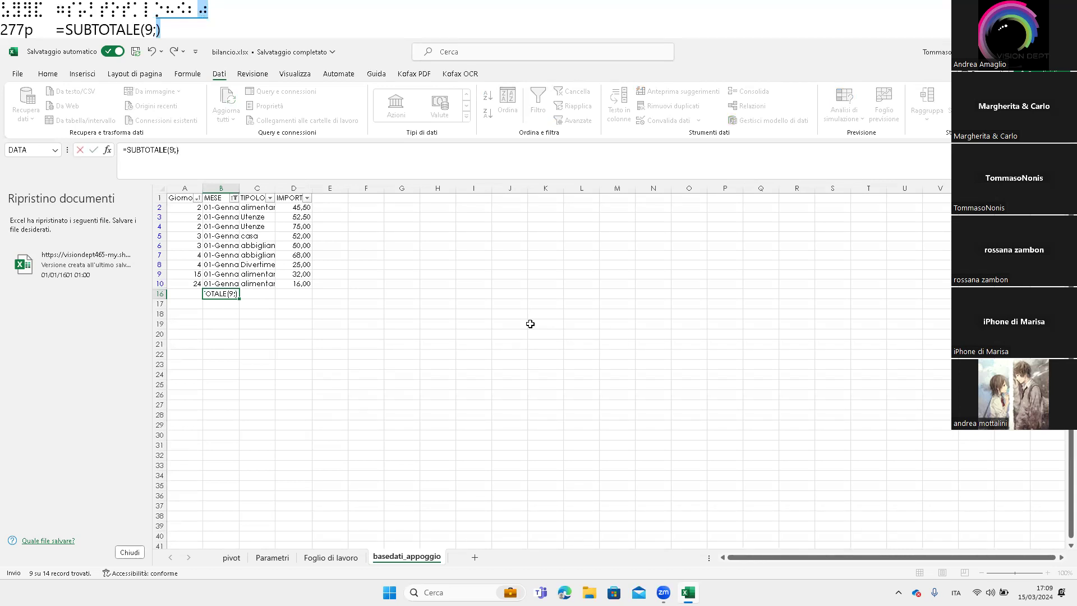
pyautogui.press('Return')
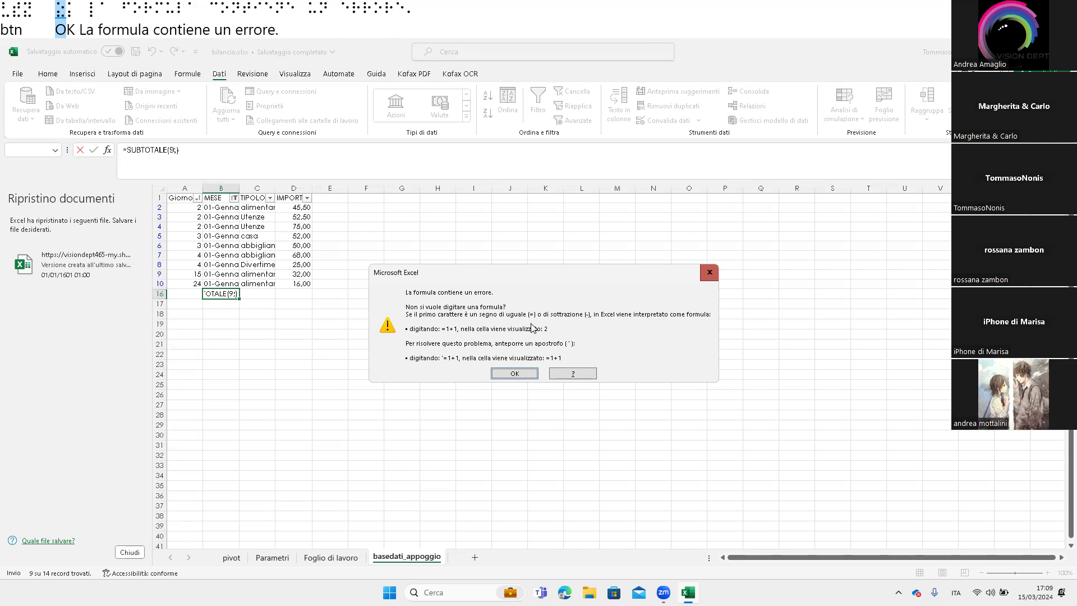
pyautogui.press('Return')
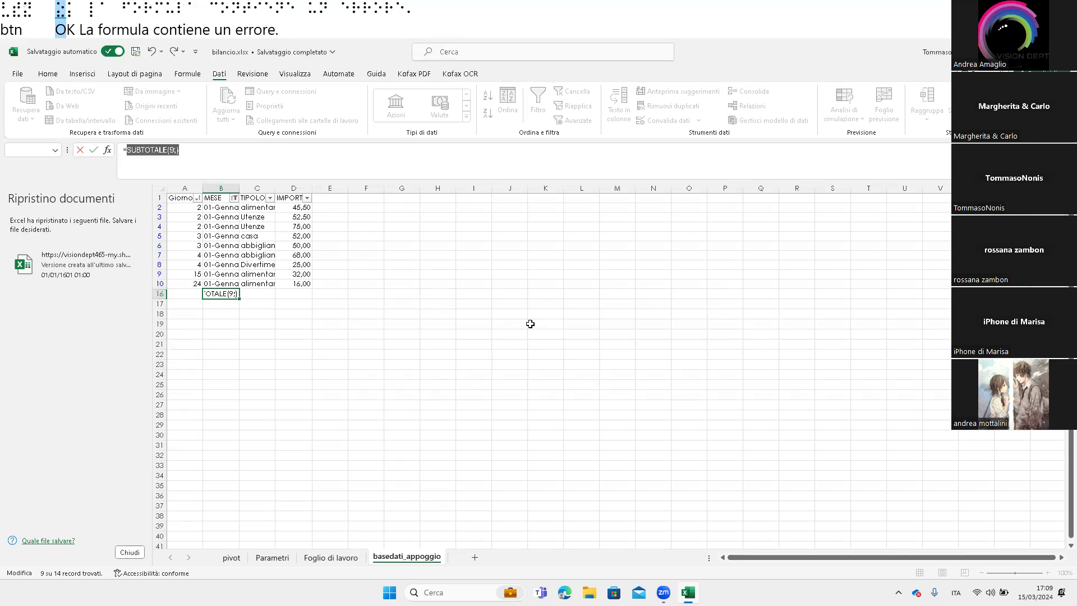
pyautogui.press('End')
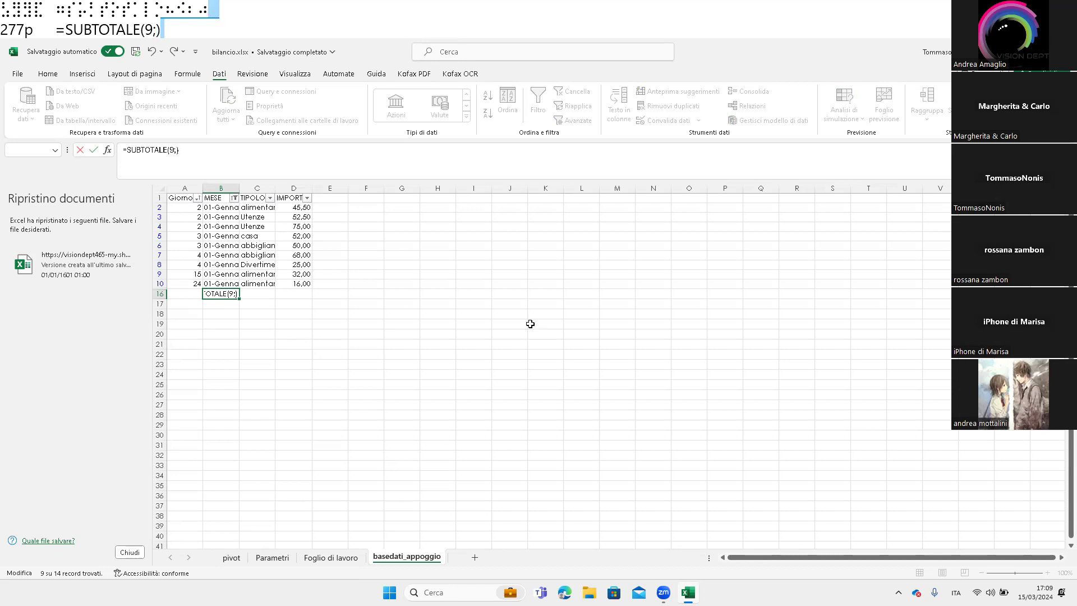
pyautogui.press('Escape')
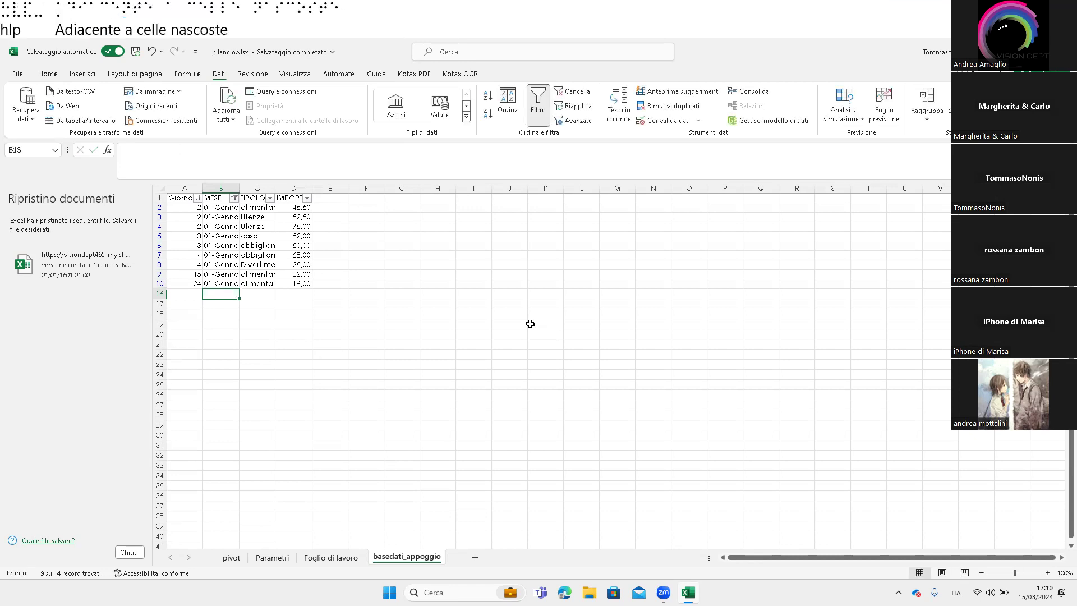
# Enter =SUBTOTALE(9;D2:D15) in D16, giving a total of 416,00
pyautogui.press('Right')
pyautogui.press('Right')
pyautogui.press('Down')
pyautogui.press('Up')
pyautogui.press('Up')
pyautogui.press('Down')
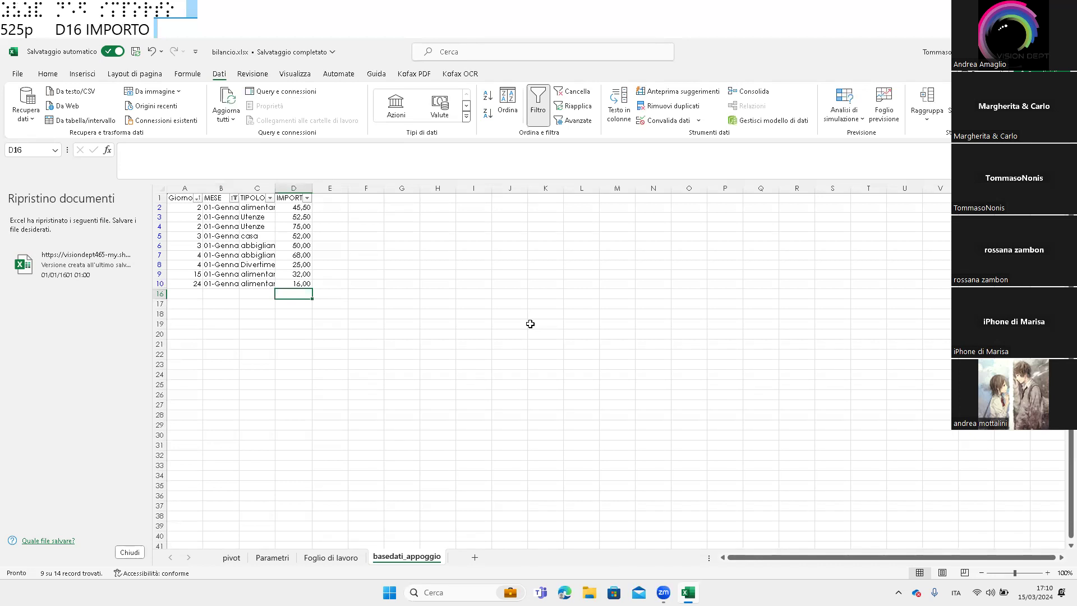
pyautogui.hotkey('alt', '=')
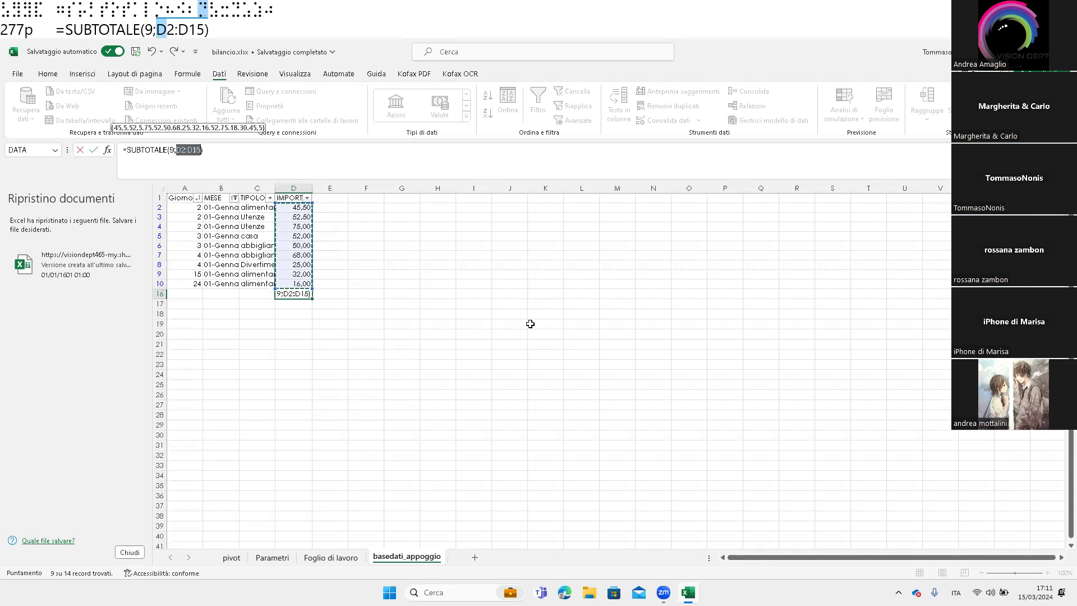
pyautogui.press('Left')
pyautogui.press('Left')
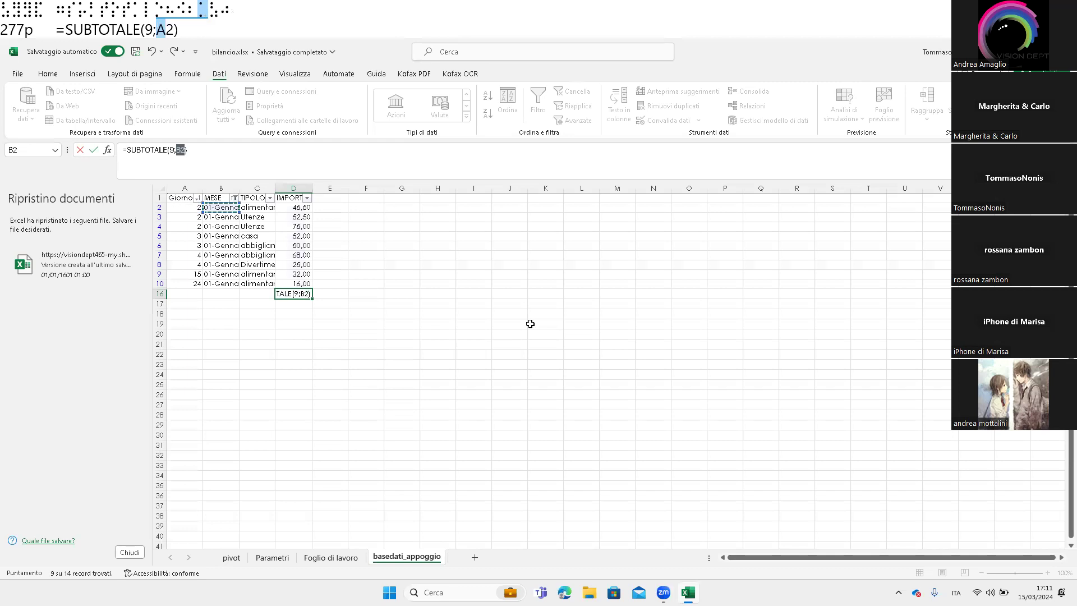
pyautogui.press('Left')
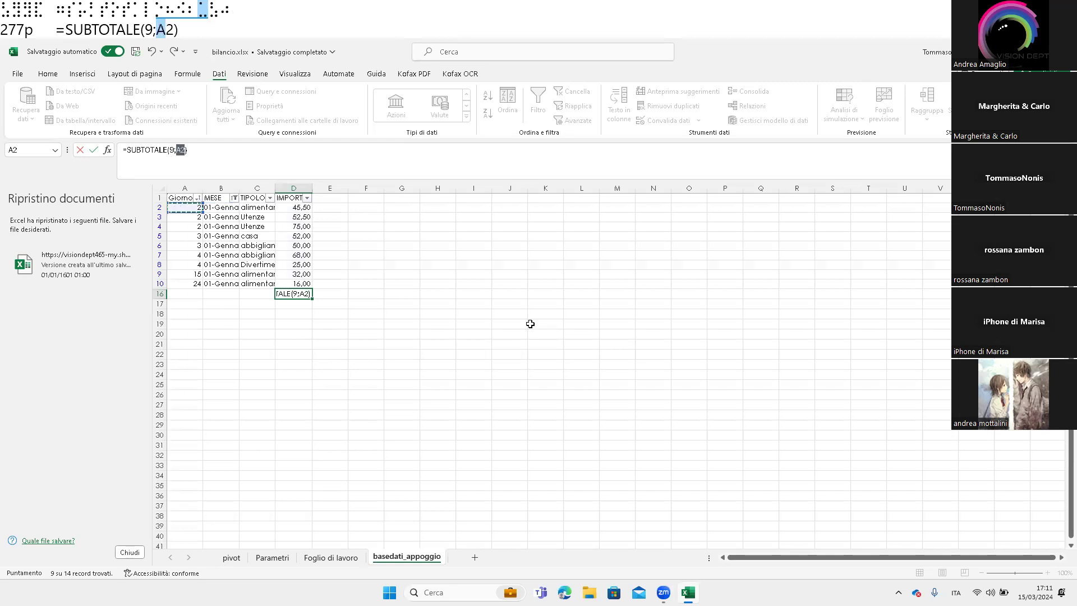
pyautogui.press('Right')
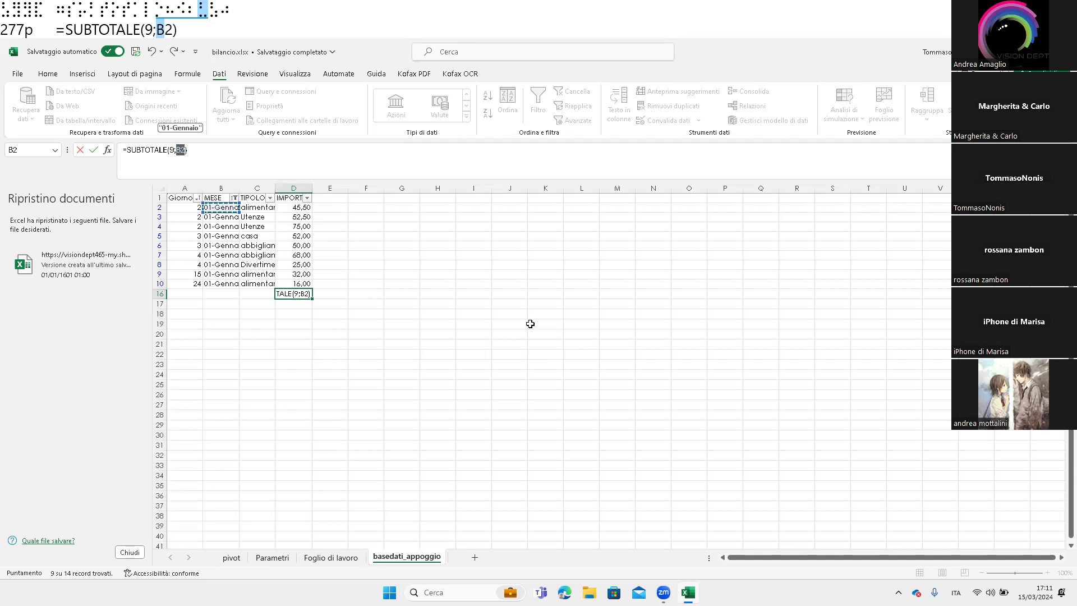
pyautogui.press('Escape')
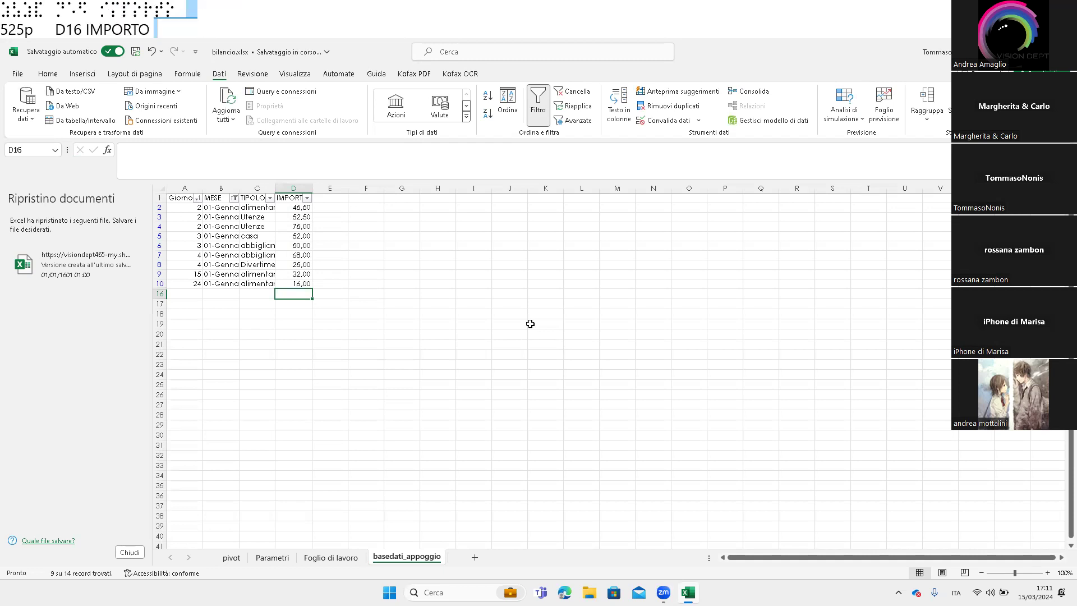
pyautogui.hotkey('alt', '=')
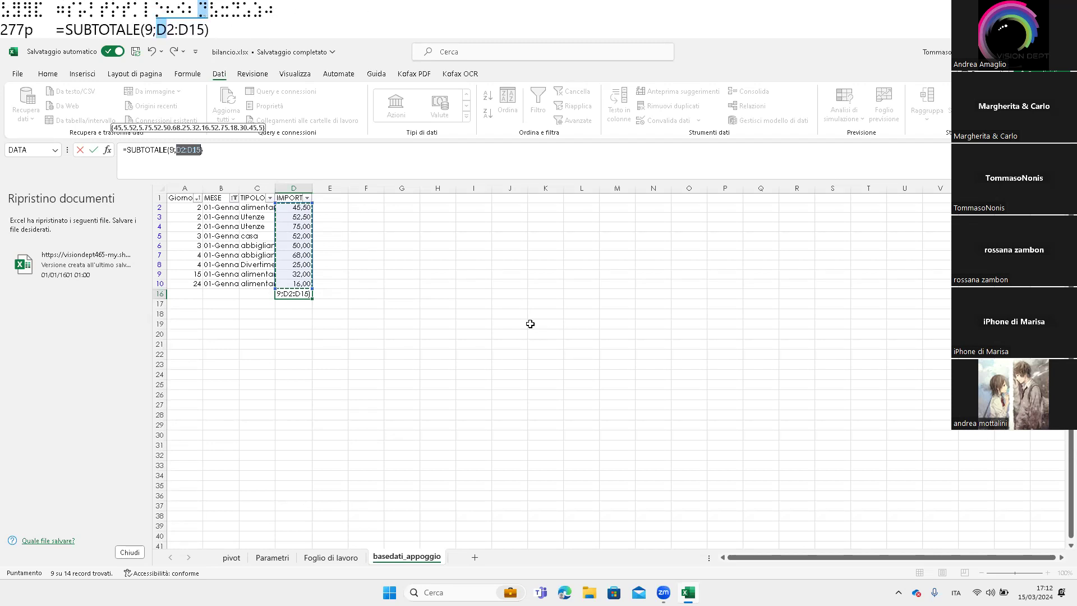
pyautogui.press('Return')
pyautogui.press('Up')
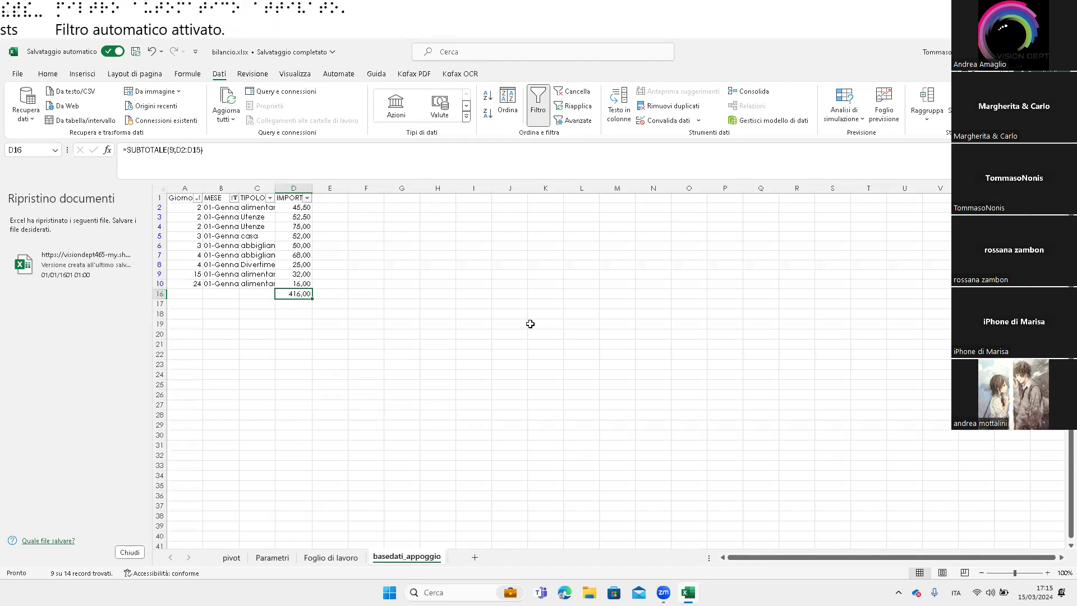
# Open the Argomenti funzione dialog for the SUBTOTALE formula in D16
pyautogui.press('Up')
pyautogui.press('Down')
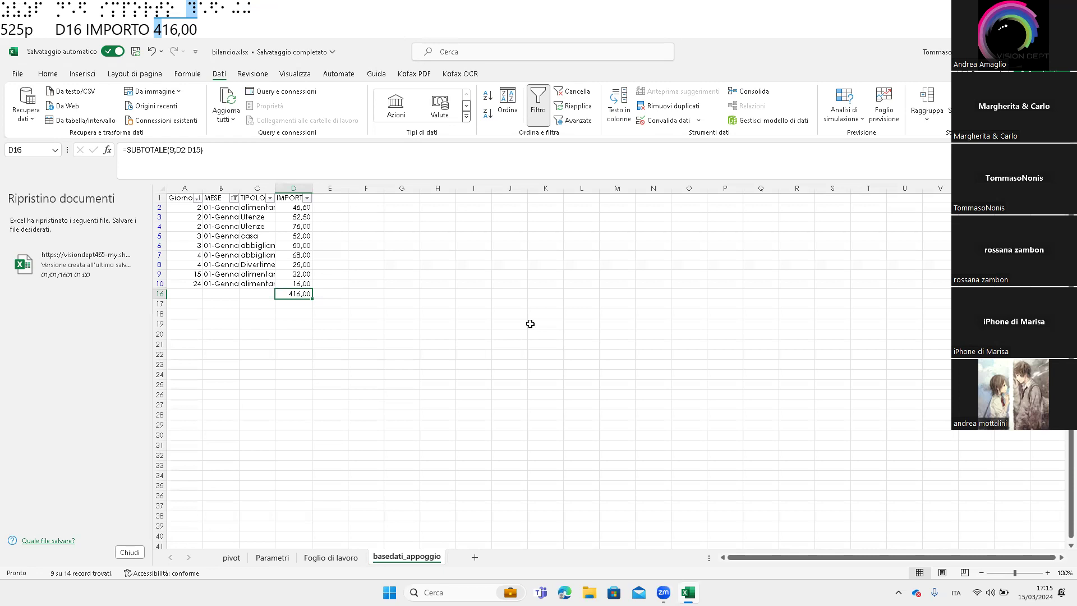
pyautogui.hotkey('shift', 'F3')
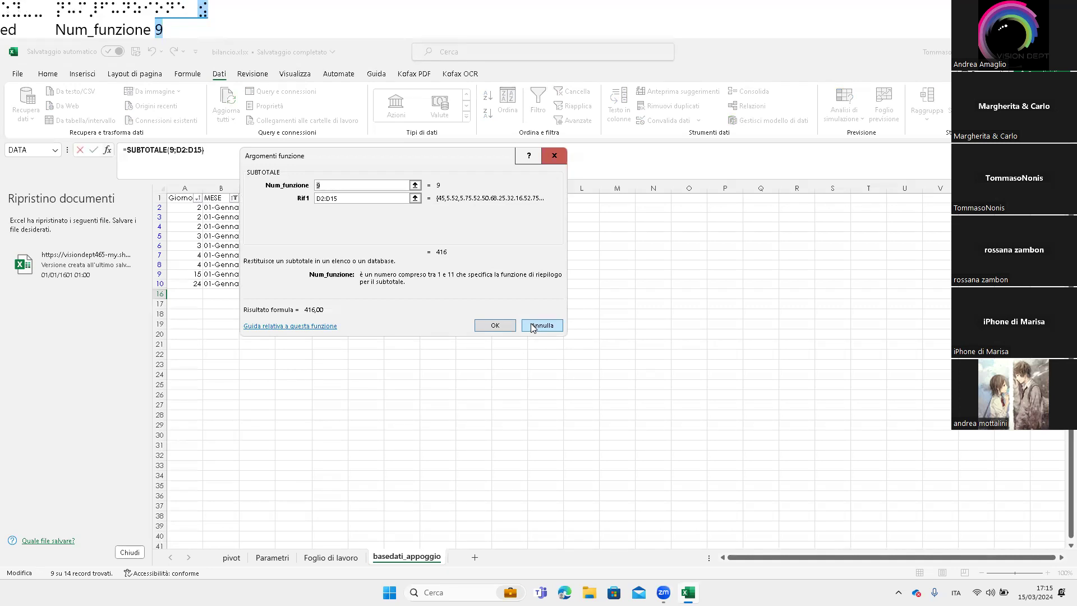
# Step through the SUBTOTALE arguments (9, D2:D15) and cancel without changes
pyautogui.press('Tab')
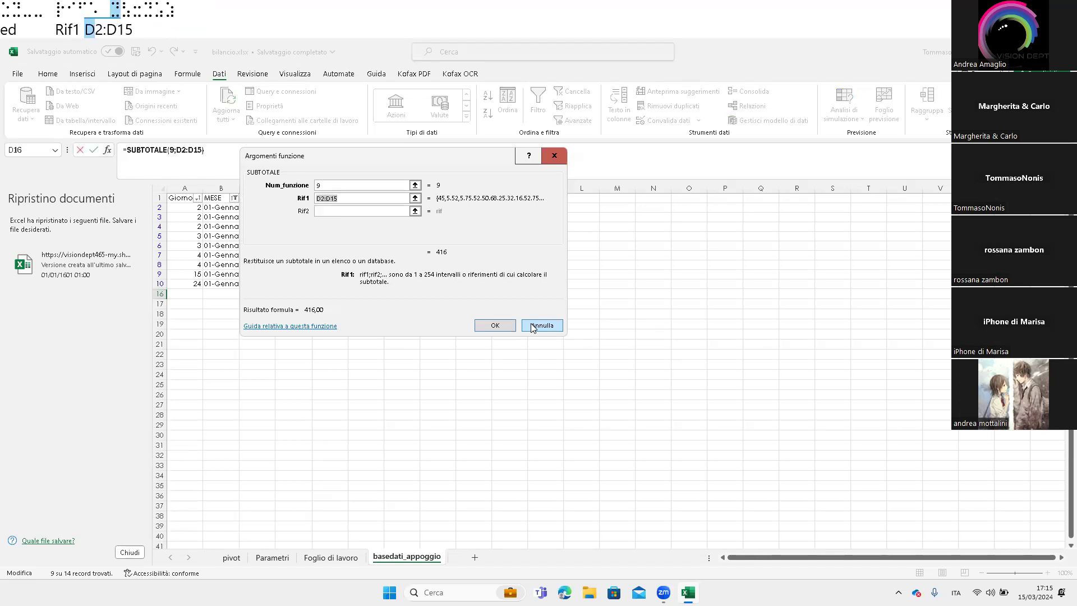
pyautogui.press('Tab')
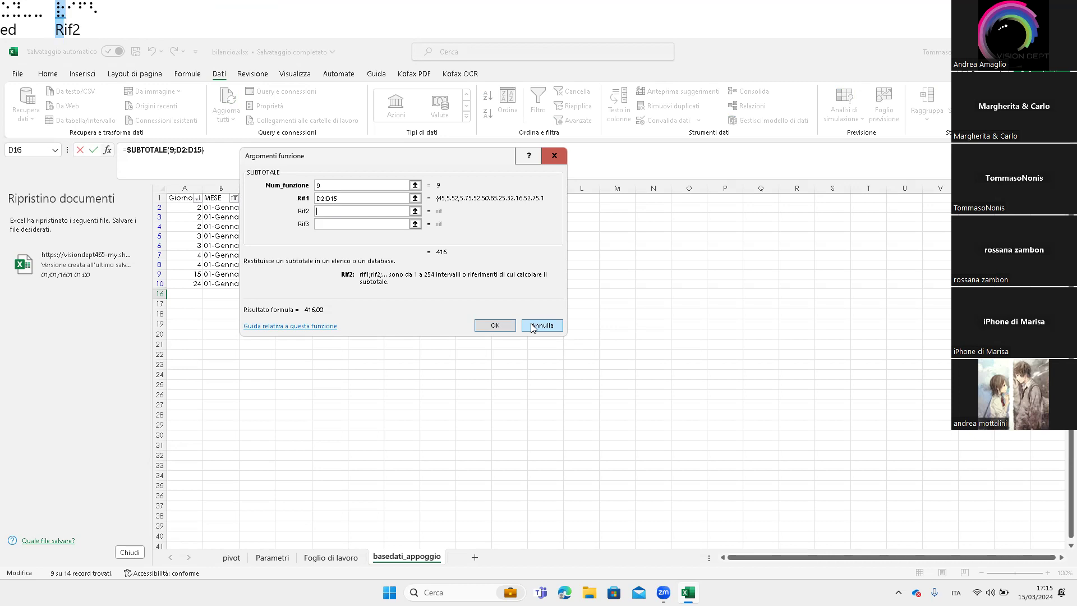
pyautogui.press('Tab')
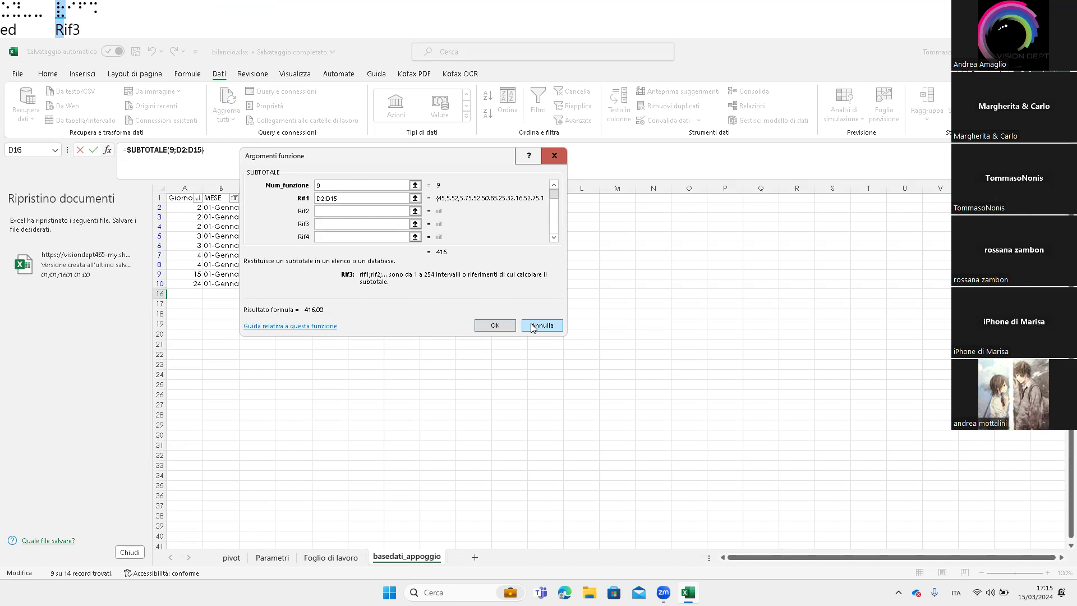
pyautogui.press('Tab')
pyautogui.press('Tab')
pyautogui.press('Tab')
pyautogui.press('Tab')
pyautogui.press('Tab')
pyautogui.press('Tab')
pyautogui.press('Tab')
pyautogui.press('Tab')
pyautogui.press('Tab')
pyautogui.press('Tab')
pyautogui.press('Tab')
pyautogui.press('Tab')
pyautogui.press('Tab')
pyautogui.press('Tab')
pyautogui.press('Tab')
pyautogui.press('Tab')
pyautogui.press('Tab')
pyautogui.press('Tab')
pyautogui.press('Tab')
pyautogui.press('Tab')
pyautogui.press('Tab')
pyautogui.press('Tab')
pyautogui.press('Tab')
pyautogui.press('Tab')
pyautogui.press('Tab')
pyautogui.press('Tab')
pyautogui.press('Tab')
pyautogui.press('Tab')
pyautogui.press('Tab')
pyautogui.press('Tab')
pyautogui.press('Tab')
pyautogui.press('Tab')
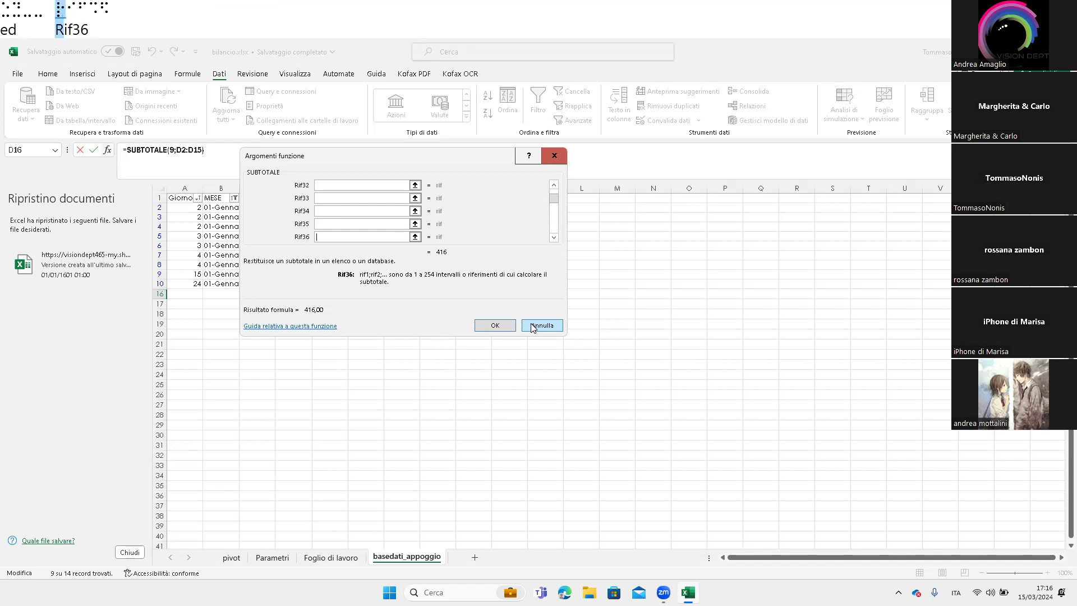
pyautogui.click(533, 326)
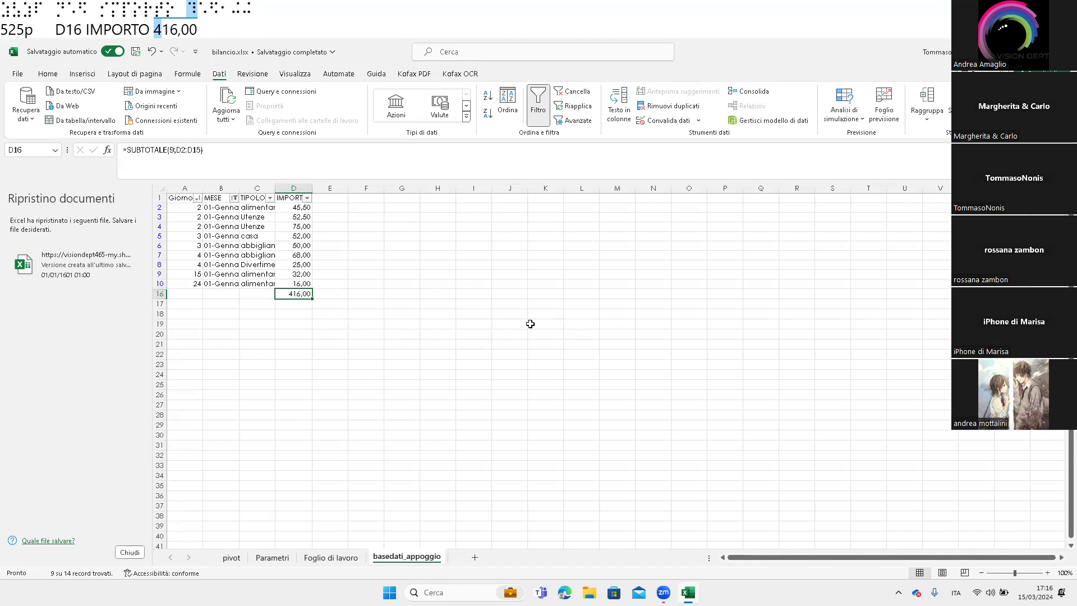
# Open the AutoFilter dropdown on the TIPOLOGIA_spesa header in C1
pyautogui.hotkey('ctrl', 'Home')
pyautogui.press('Right')
pyautogui.press('Right')
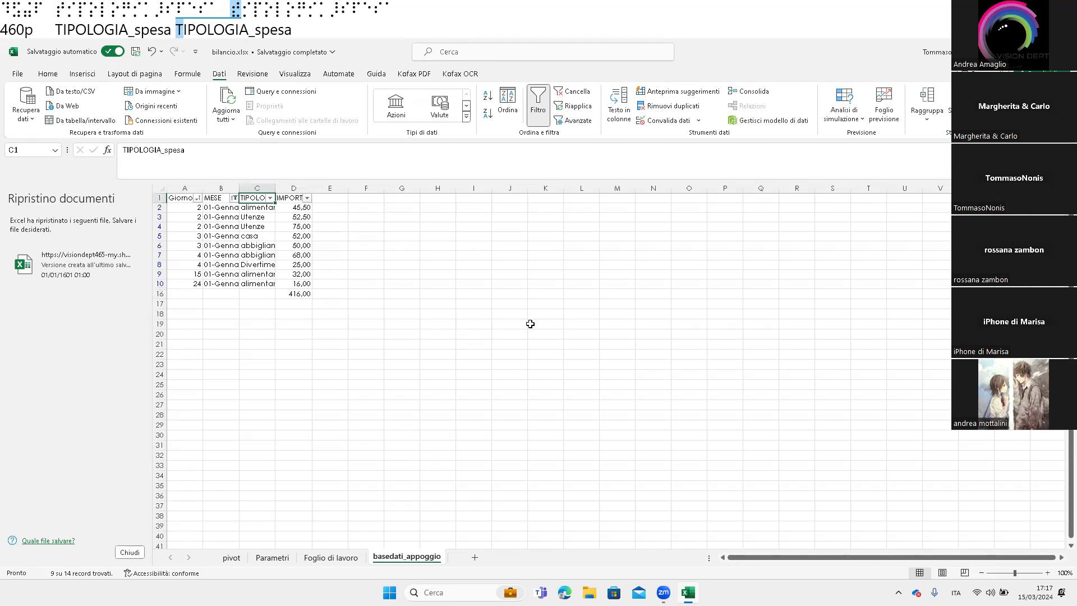
pyautogui.hotkey('alt', 'Down')
pyautogui.press('Down')
pyautogui.press('Down')
pyautogui.press('Down')
pyautogui.press('Down')
pyautogui.press('Down')
pyautogui.press('Down')
# Filter TIPOLOGIA_spesa to alimentari only, leaving 3 rows that total 93,50
pyautogui.press('Down')
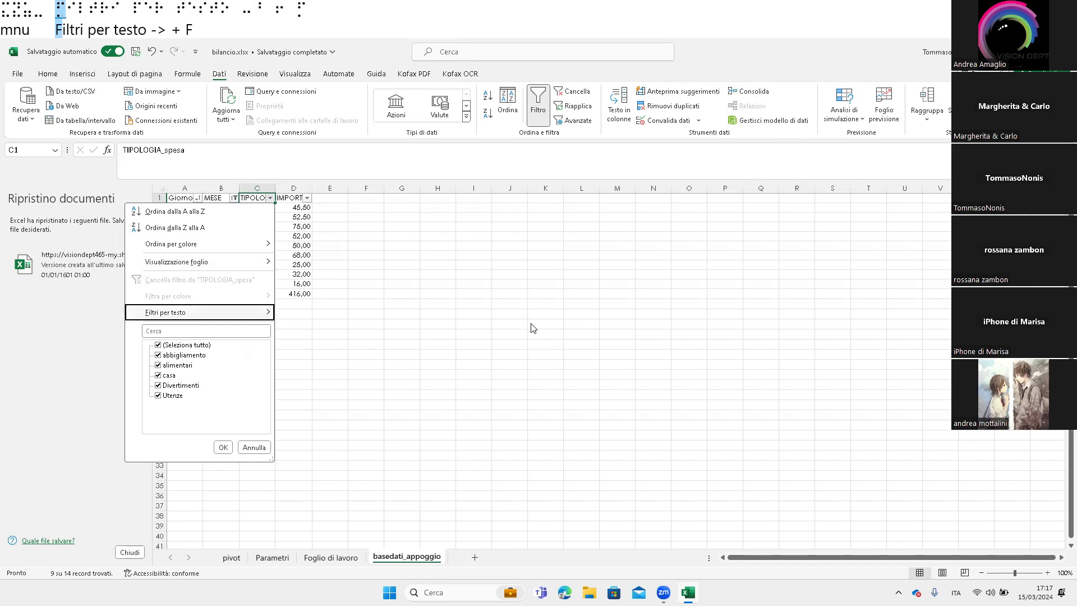
pyautogui.press('Down')
pyautogui.press('Down')
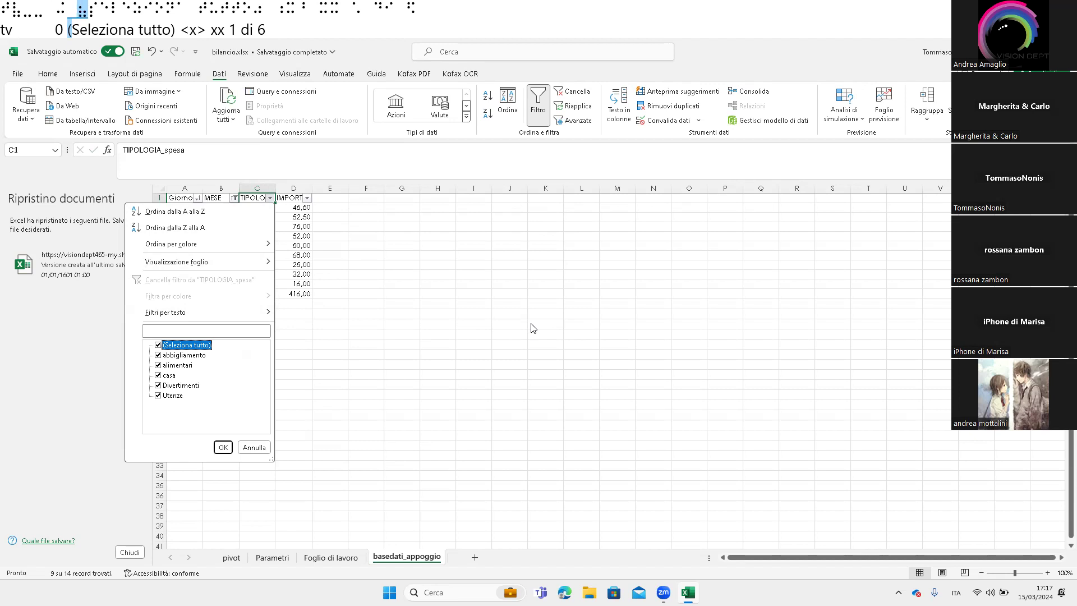
pyautogui.press('space')
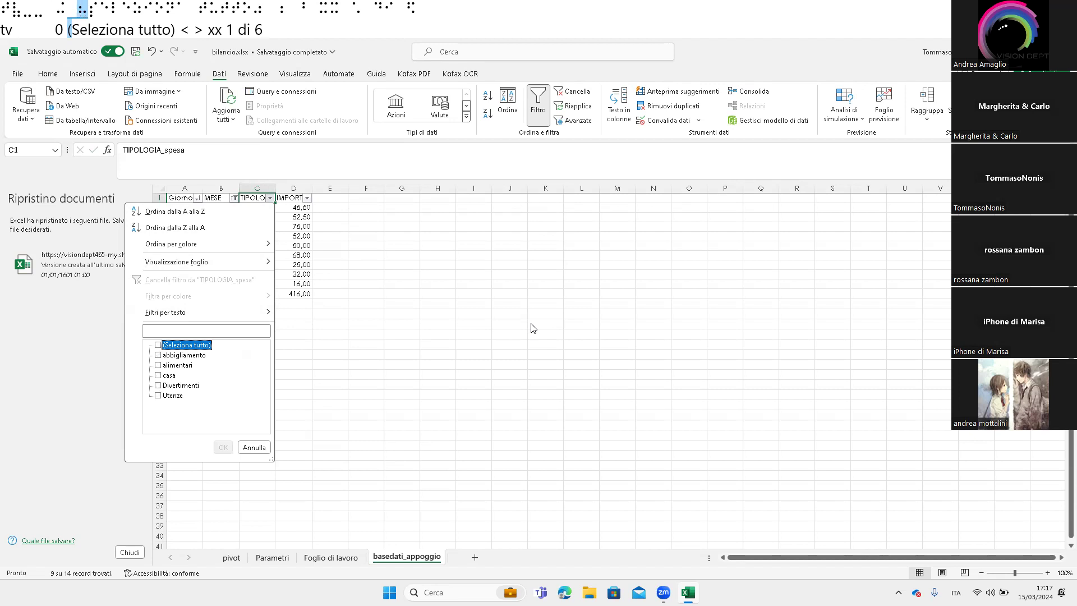
pyautogui.press('Down')
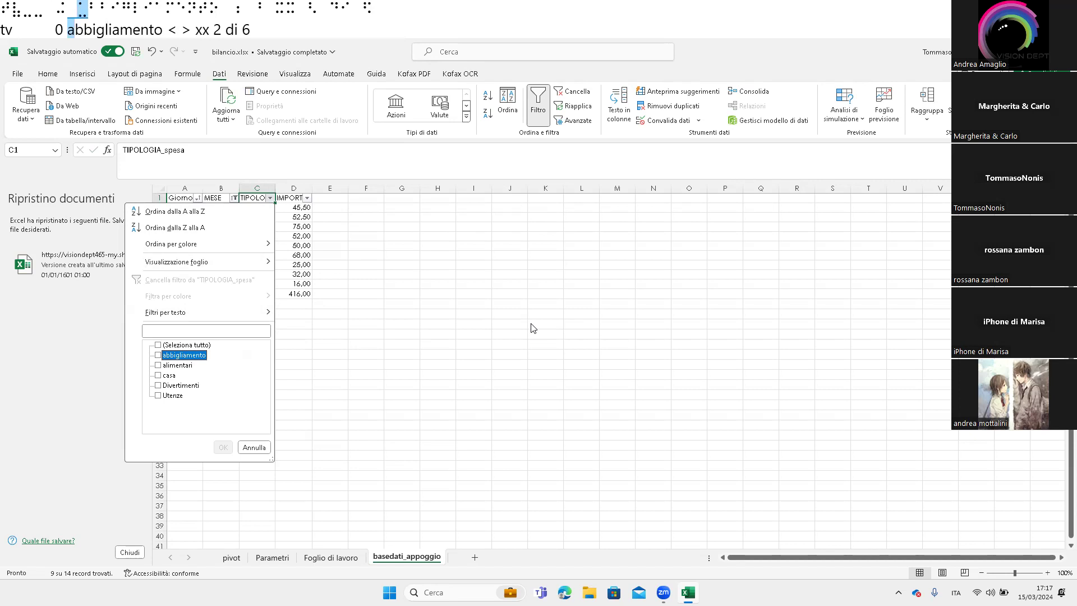
pyautogui.press('Down')
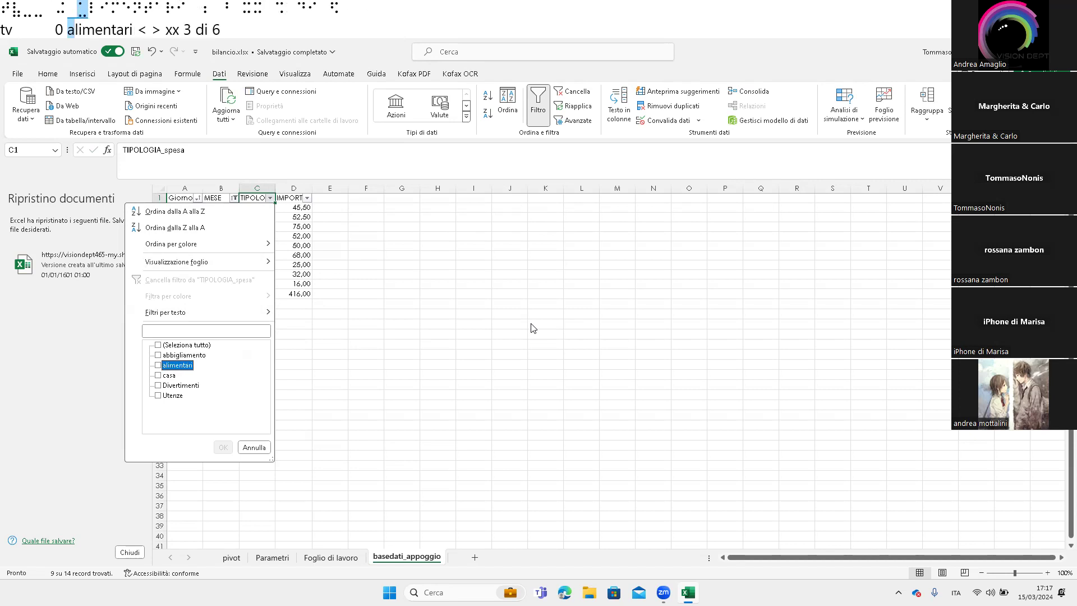
pyautogui.press('space')
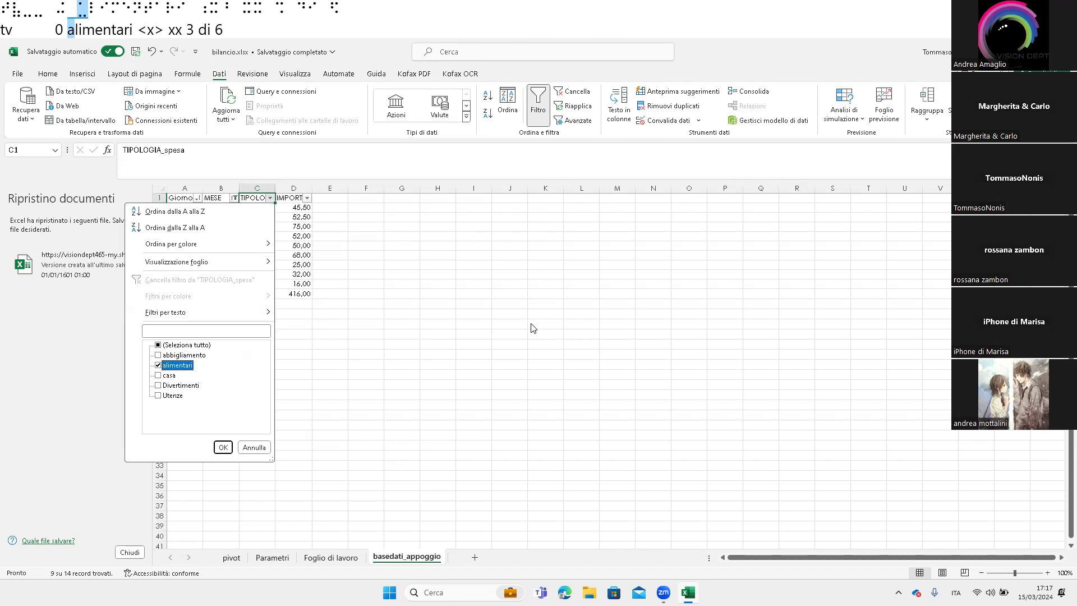
pyautogui.press('Return')
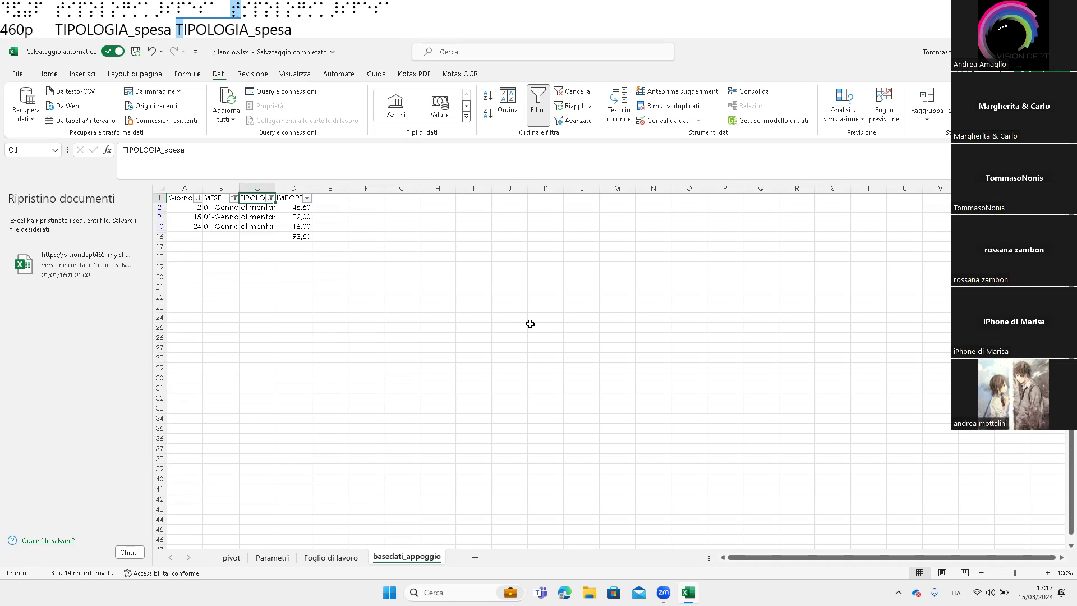
pyautogui.press('Down')
pyautogui.press('Up')
pyautogui.press('Right')
pyautogui.press('Left')
pyautogui.press('Left')
pyautogui.press('Right')
pyautogui.press('Right')
pyautogui.press('Down')
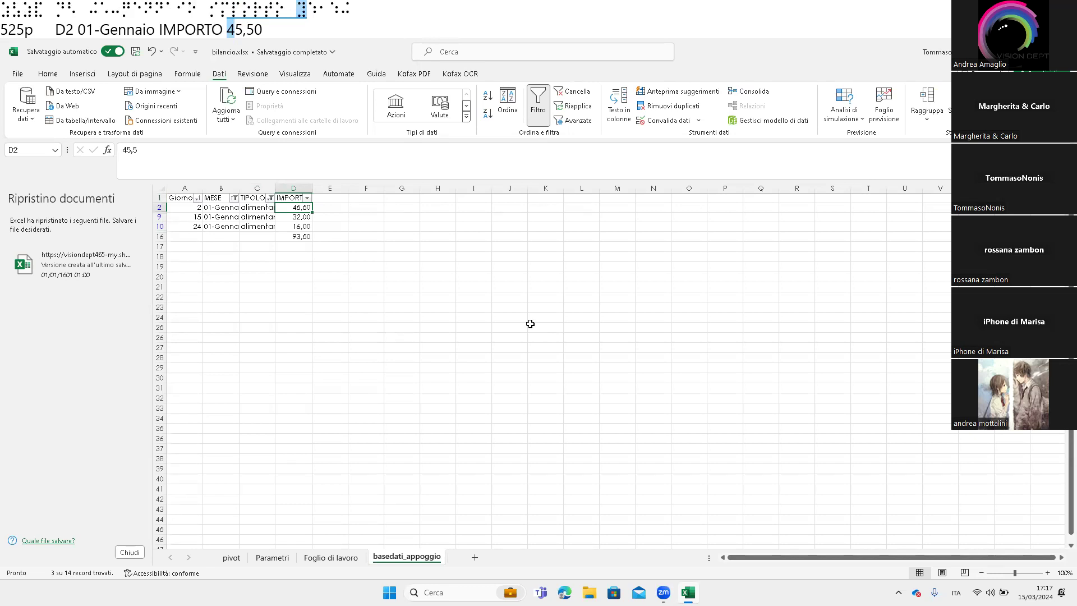
pyautogui.press('Left')
pyautogui.press('Down')
pyautogui.press('Down')
pyautogui.press('Down')
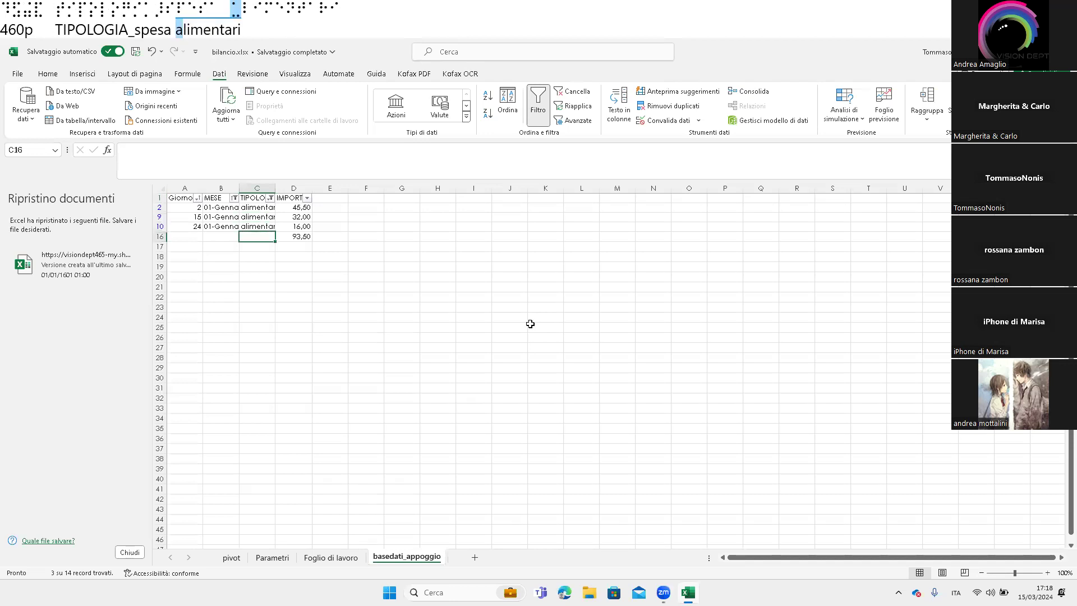
pyautogui.press('Down')
pyautogui.press('Up')
pyautogui.press('Up')
pyautogui.press('Up')
pyautogui.press('Up')
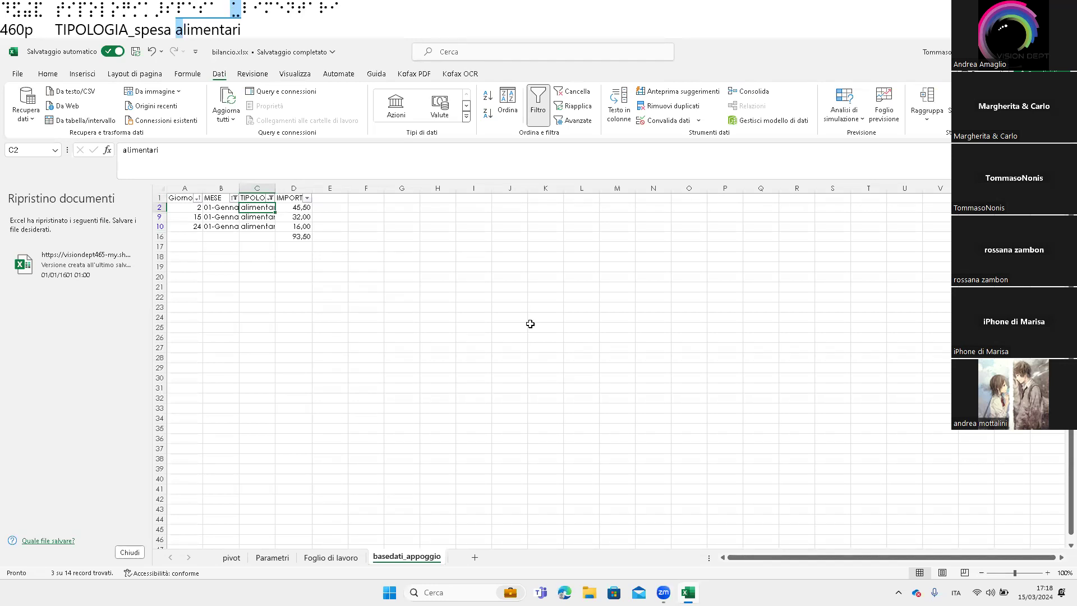
pyautogui.press('Left')
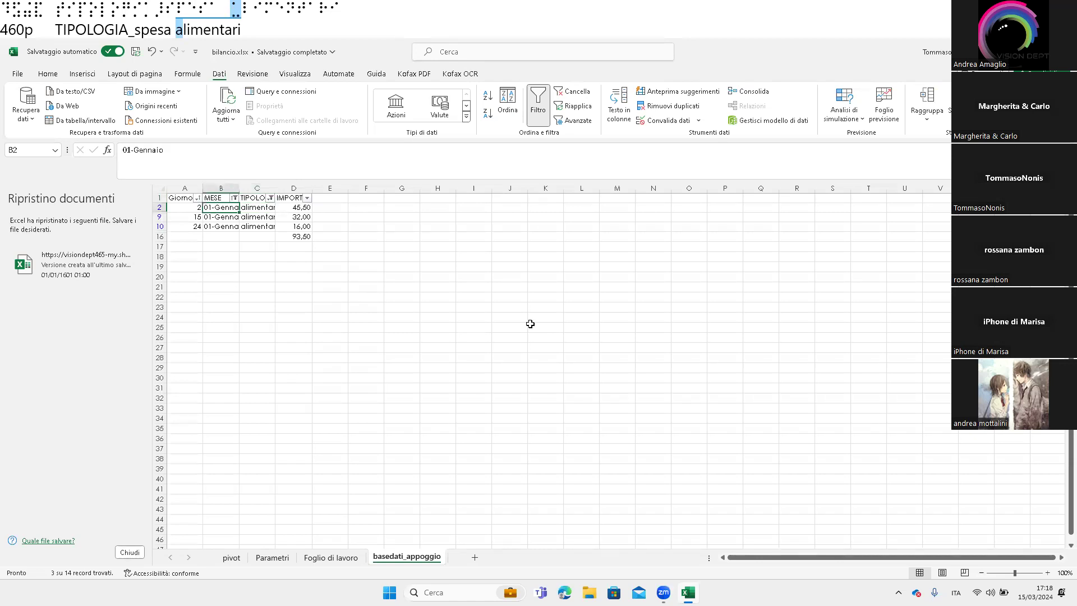
pyautogui.press('Right')
pyautogui.press('Right')
pyautogui.press('Down')
pyautogui.press('Down')
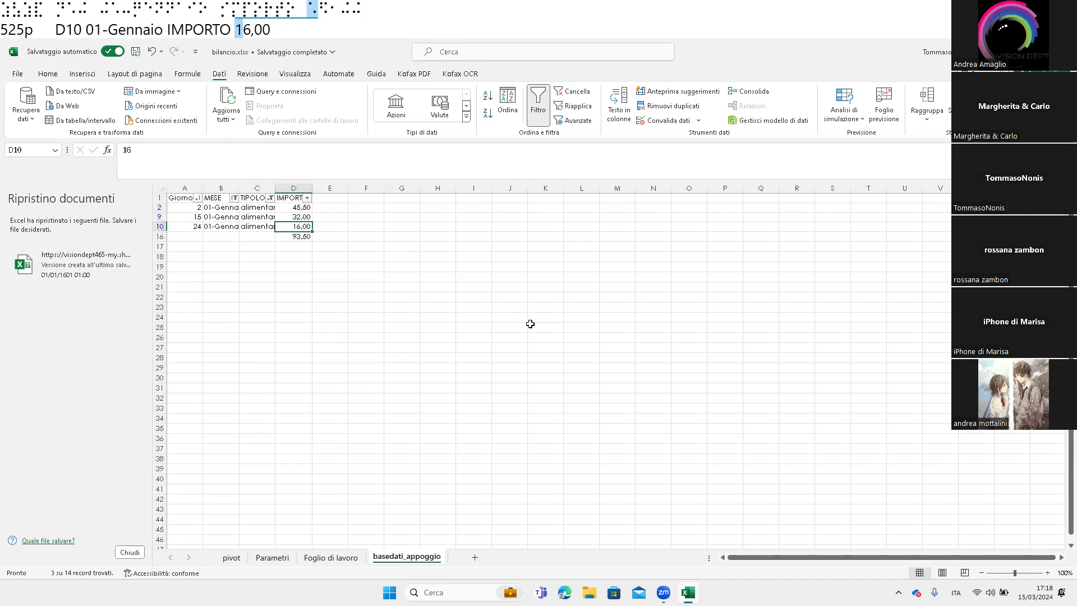
pyautogui.press('Down')
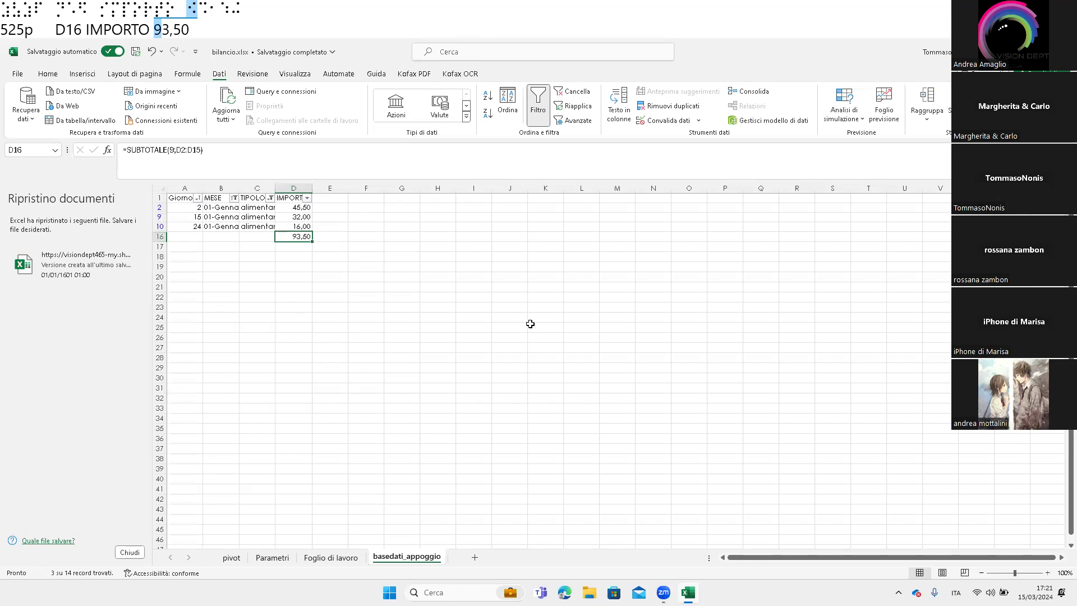
pyautogui.press('Down')
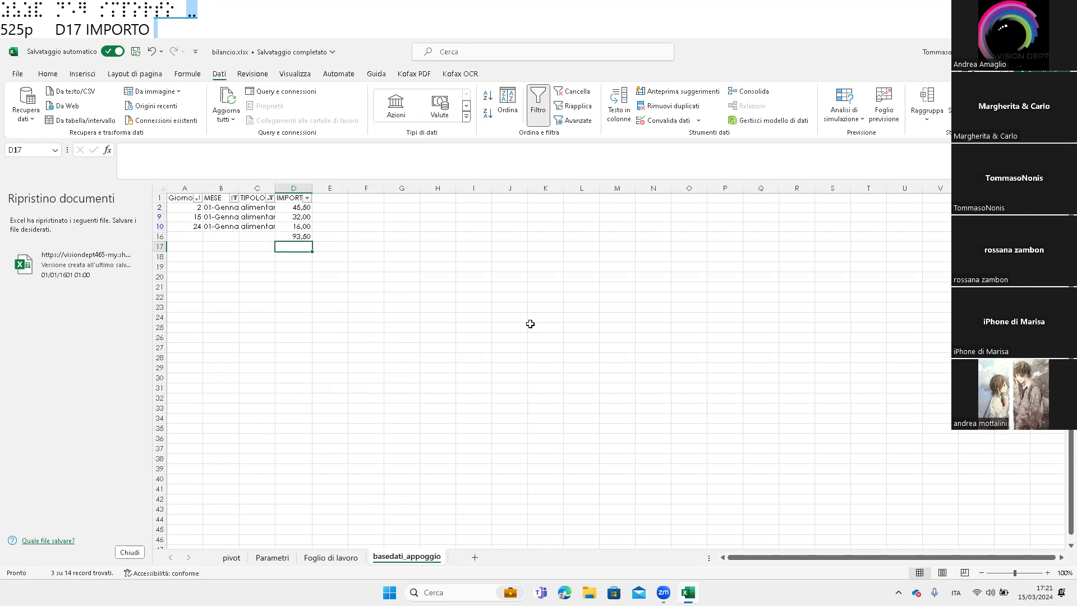
pyautogui.hotkey('shift', 'F3')
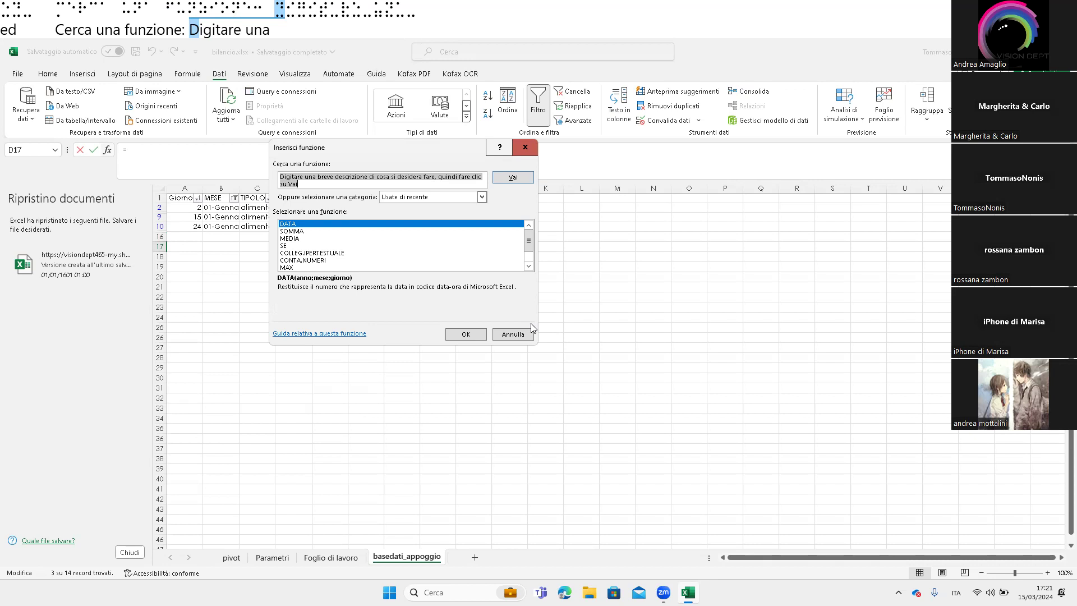
pyautogui.press('Tab')
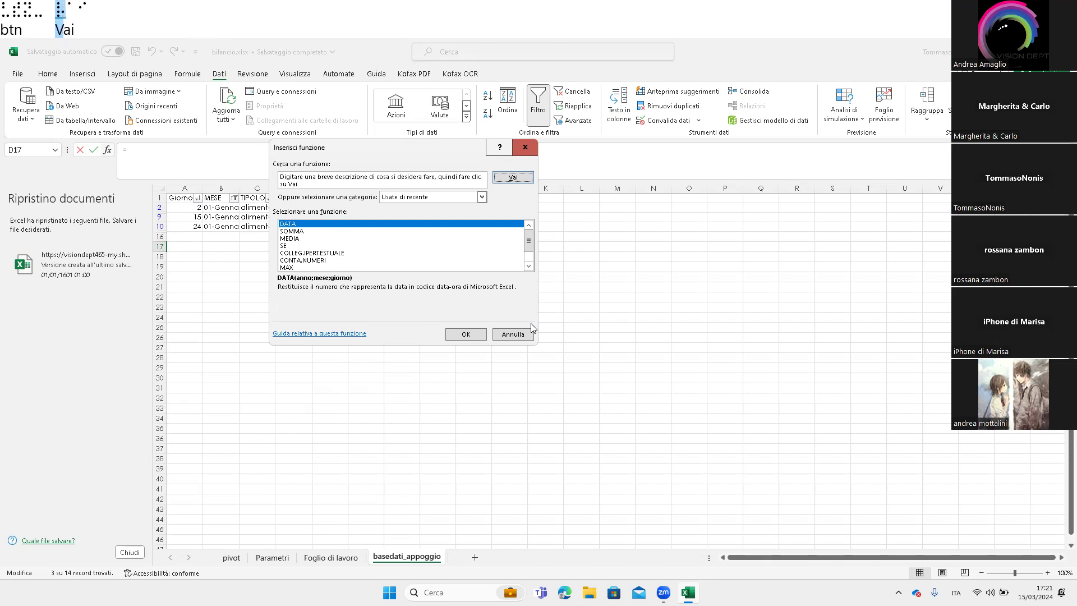
pyautogui.press('Tab')
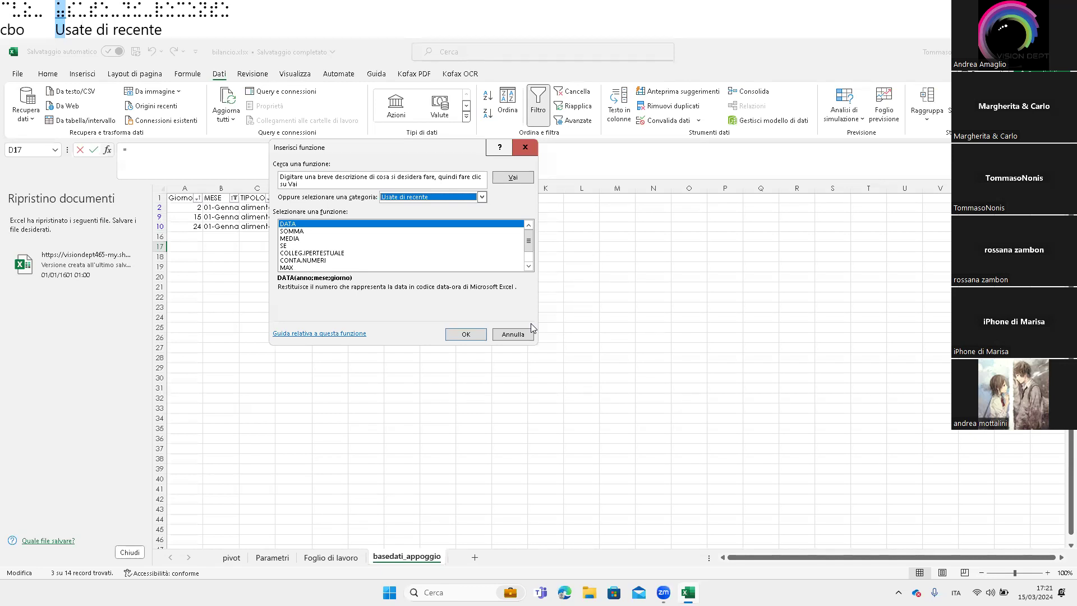
pyautogui.hotkey('alt', 'Down')
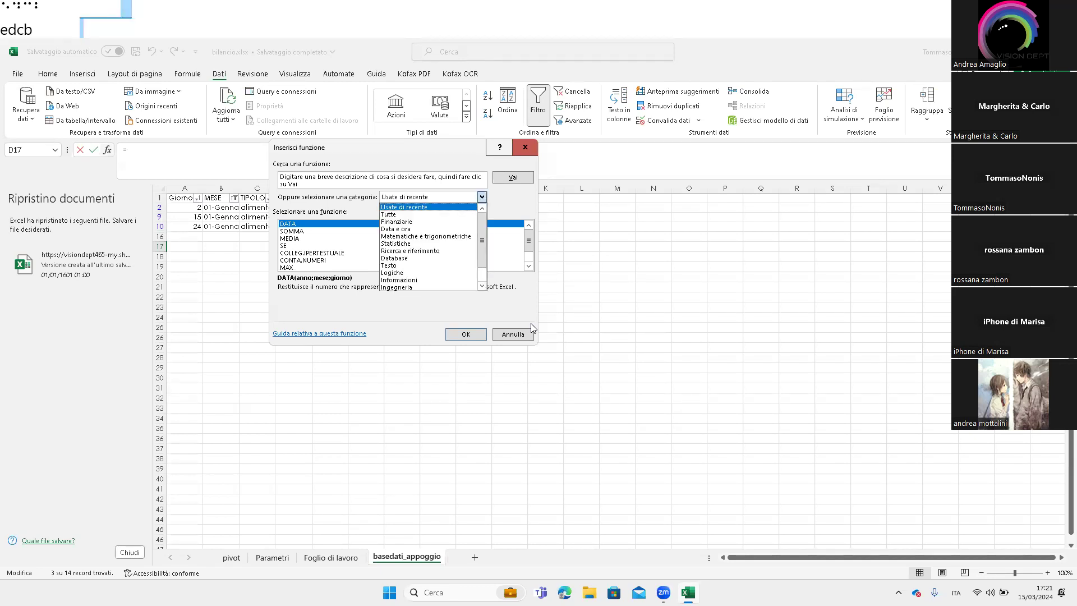
pyautogui.press('Down')
pyautogui.press('Down')
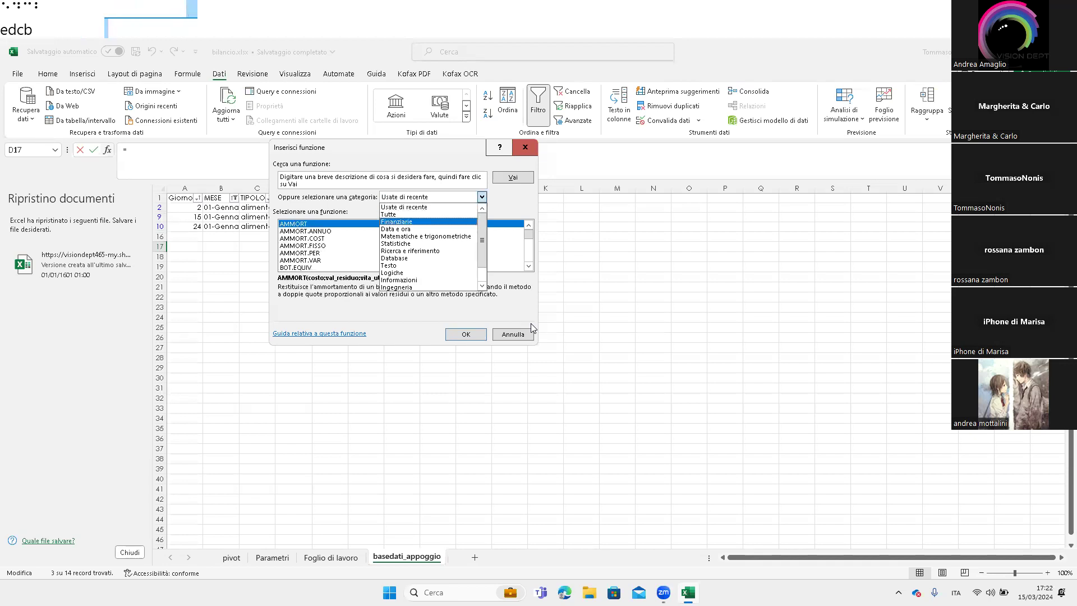
pyautogui.press('Down')
pyautogui.press('Down')
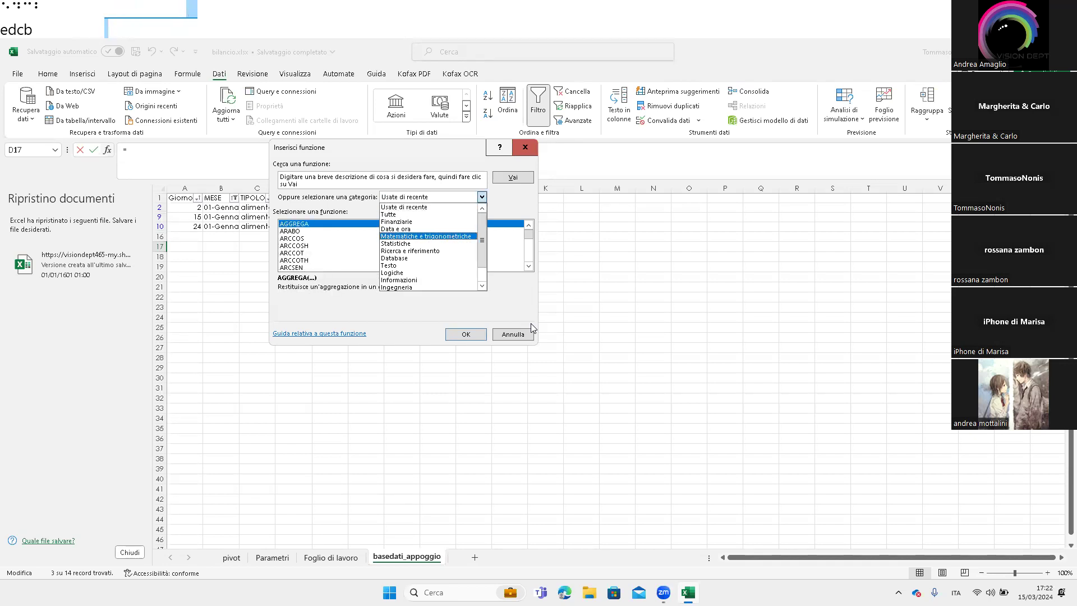
pyautogui.press('Down')
pyautogui.press('Up')
pyautogui.press('Tab')
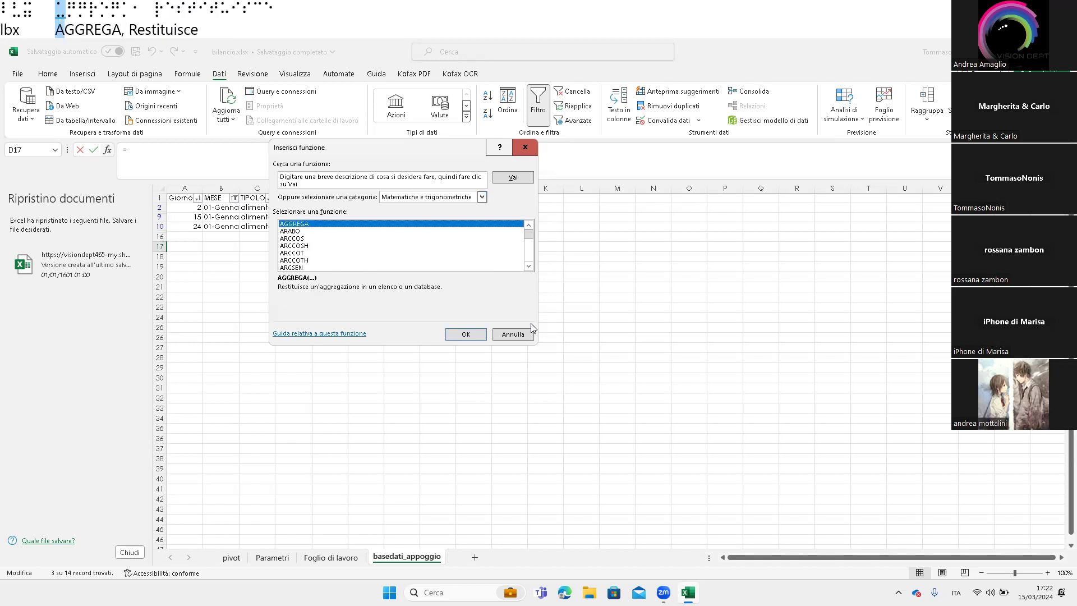
pyautogui.press('Down')
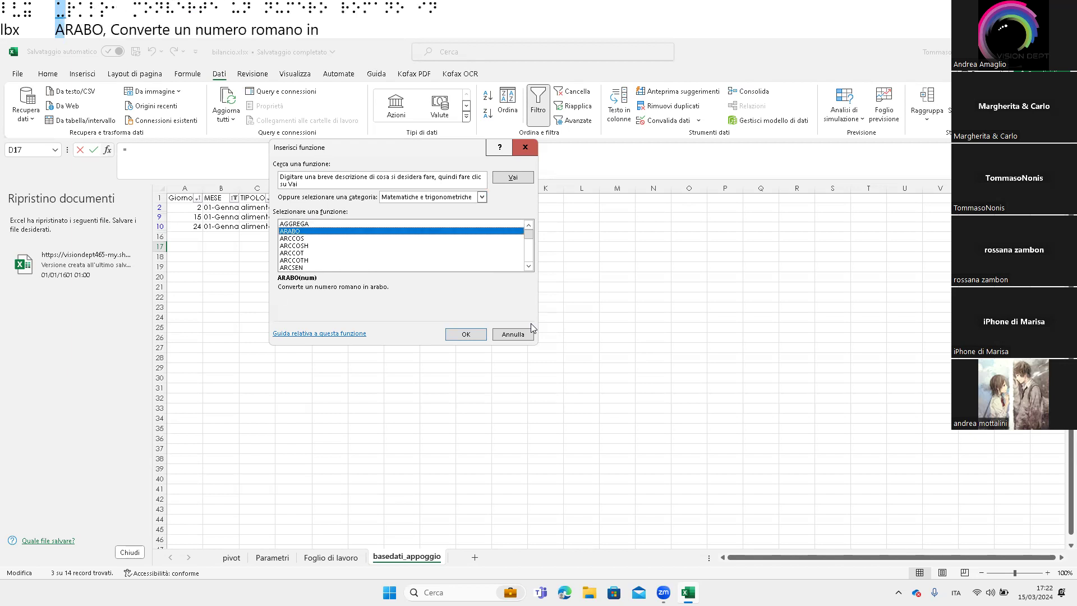
pyautogui.press('Down')
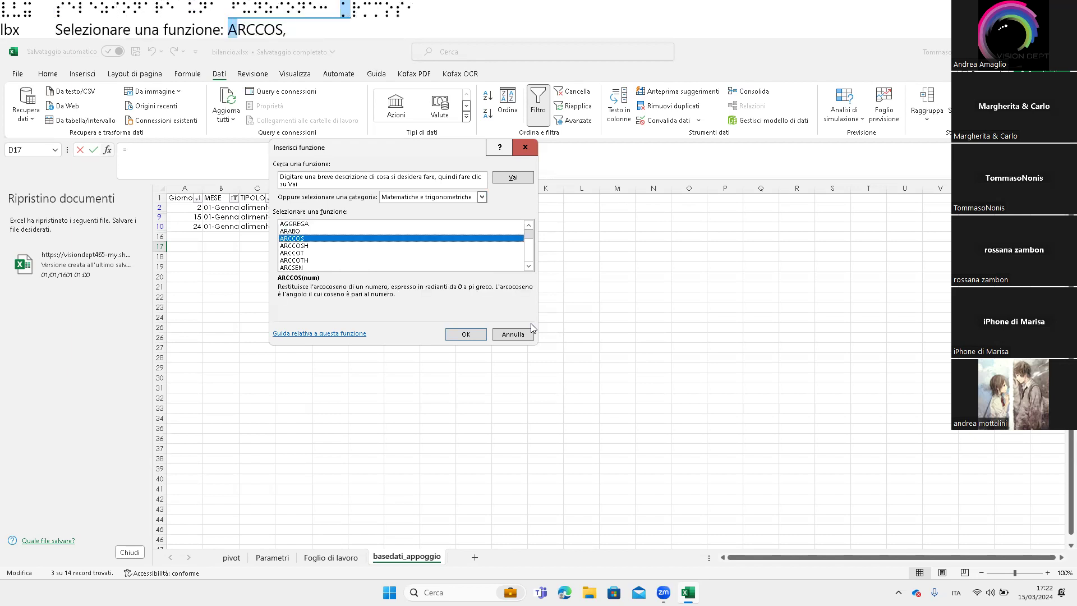
pyautogui.press('Down')
pyautogui.press('Down')
pyautogui.press('Down')
pyautogui.press('Down')
pyautogui.press('Down')
pyautogui.press('Down')
pyautogui.press('Down')
pyautogui.press('Down')
pyautogui.press('Down')
pyautogui.press('Down')
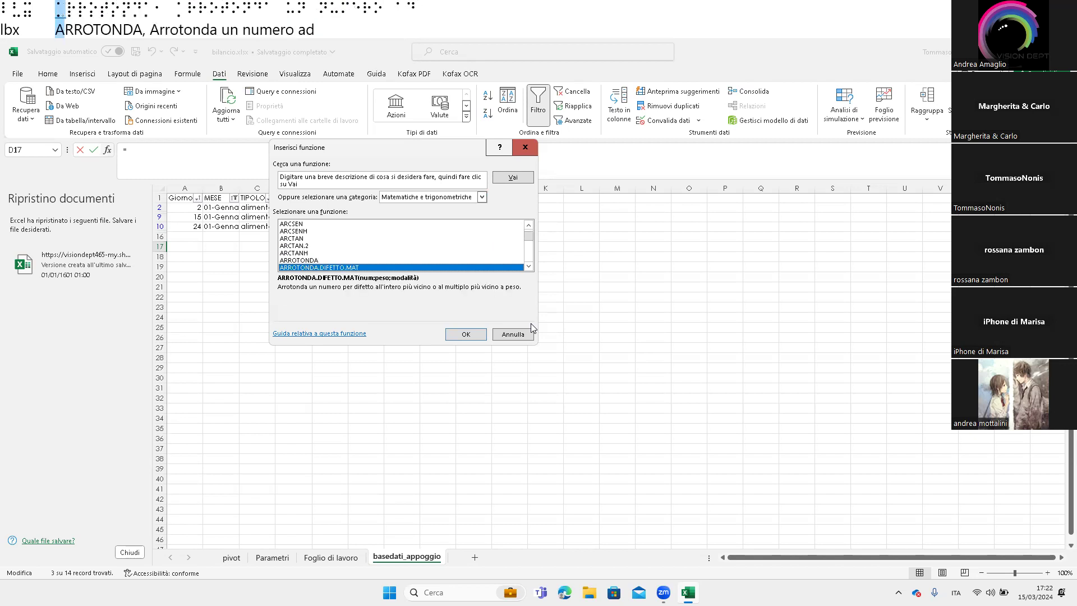
pyautogui.press('Up')
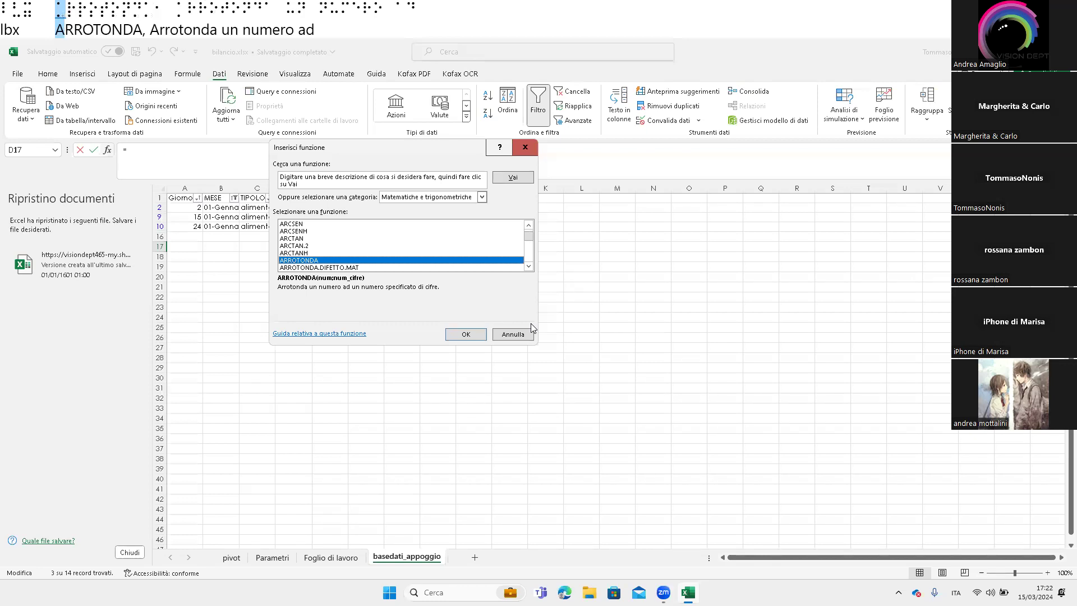
# Abandon the pending formula and select the 16,00 amount in D10
pyautogui.press('Escape')
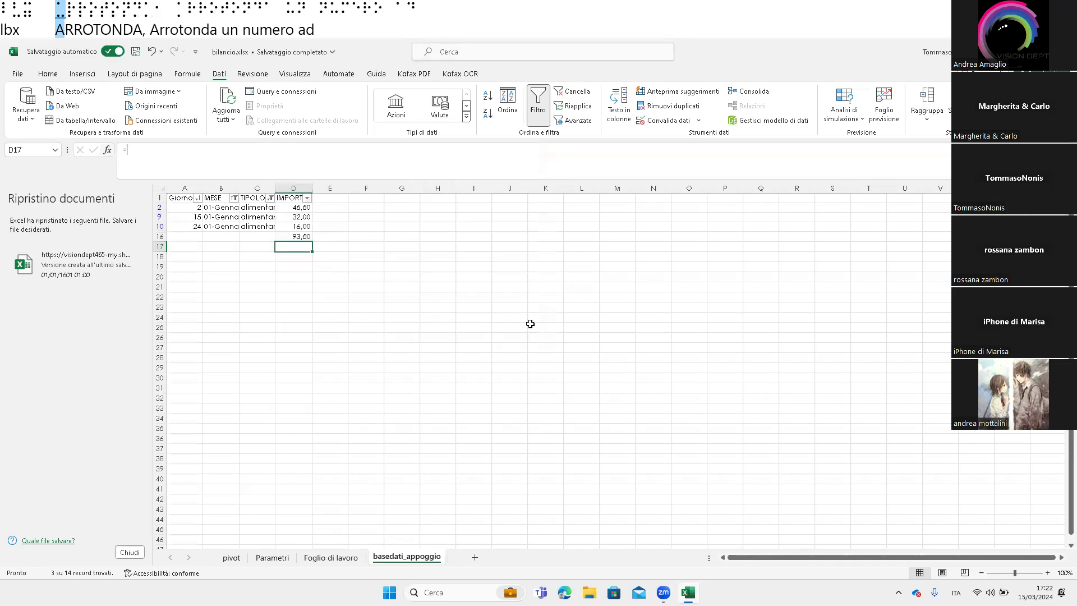
pyautogui.press('Up')
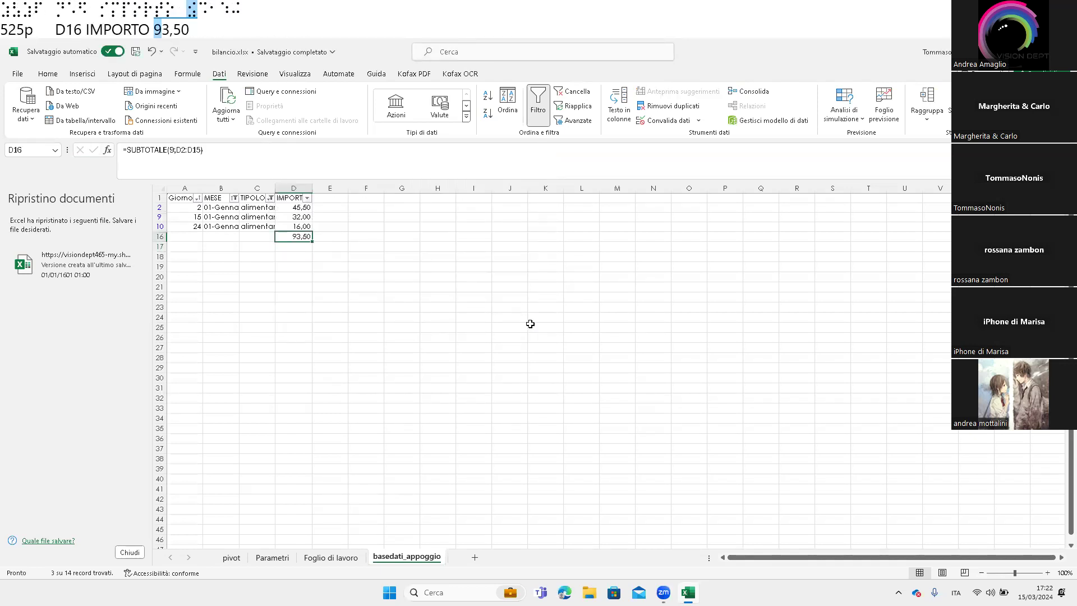
pyautogui.press('Up')
pyautogui.press('Right')
pyautogui.press('Left')
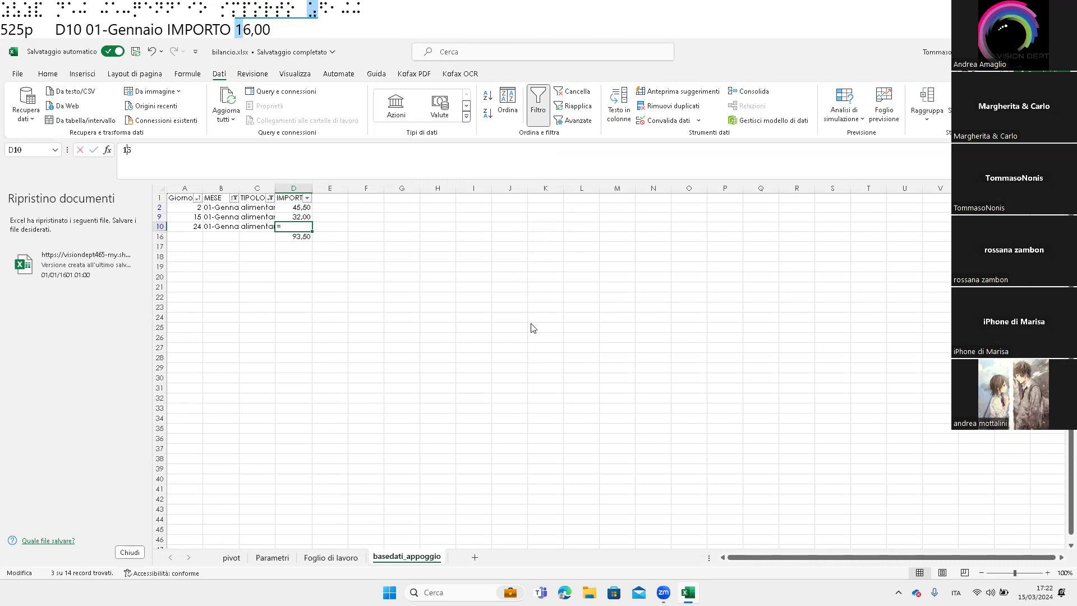
# Pick ARROTONDA from the Math & Trig functions to open its arguments
pyautogui.hotkey('shift', 'F3')
pyautogui.press('Tab')
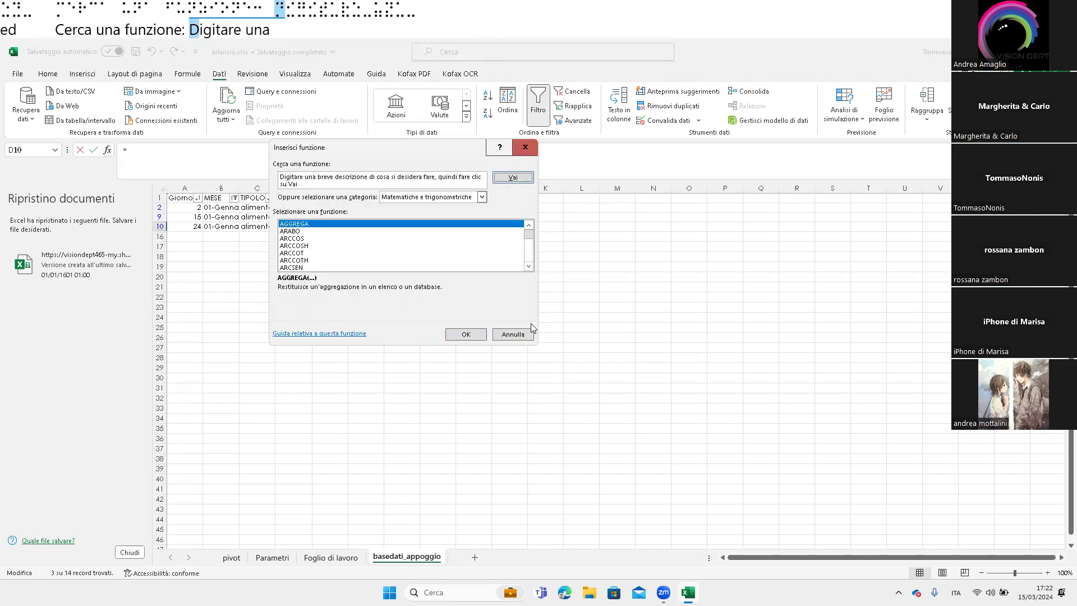
pyautogui.press('Tab')
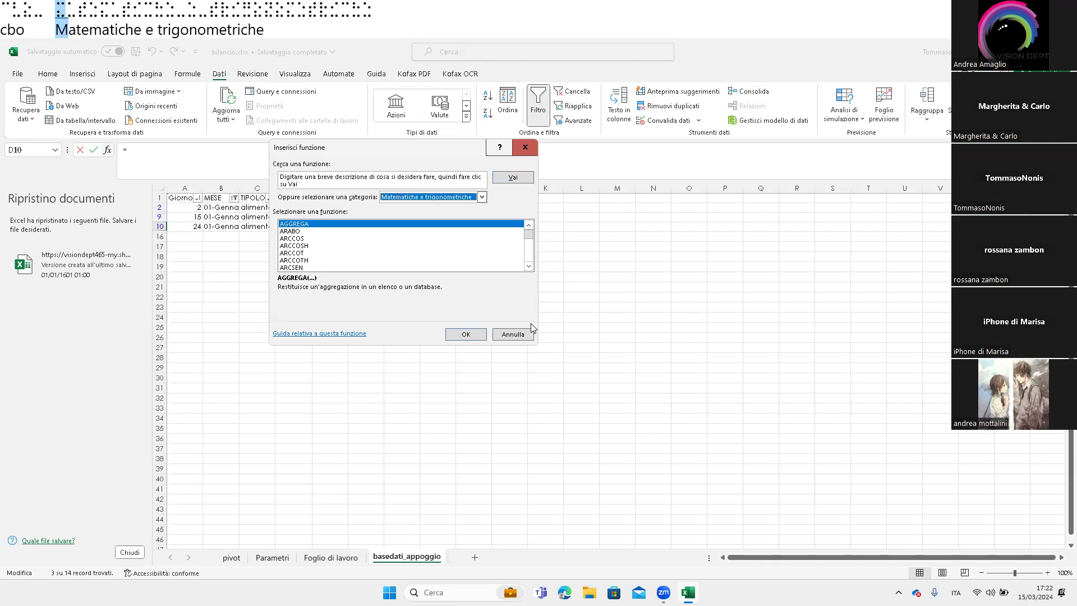
pyautogui.hotkey('alt', 'Down')
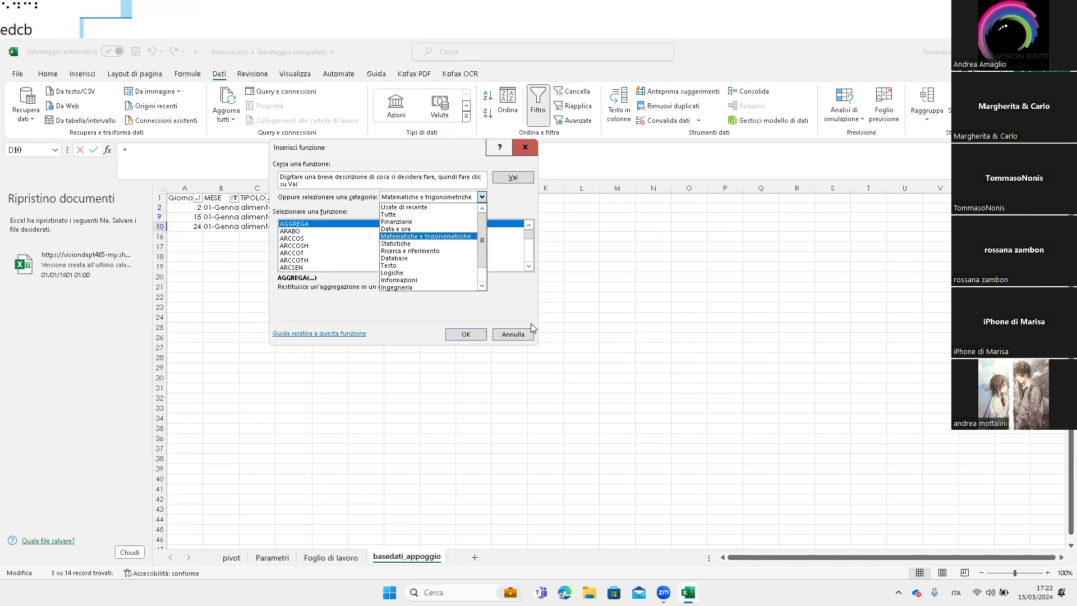
pyautogui.press('Tab')
pyautogui.press('Down')
pyautogui.press('Down')
pyautogui.press('Down')
pyautogui.press('Down')
pyautogui.press('Down')
pyautogui.press('Down')
pyautogui.press('Down')
pyautogui.press('Down')
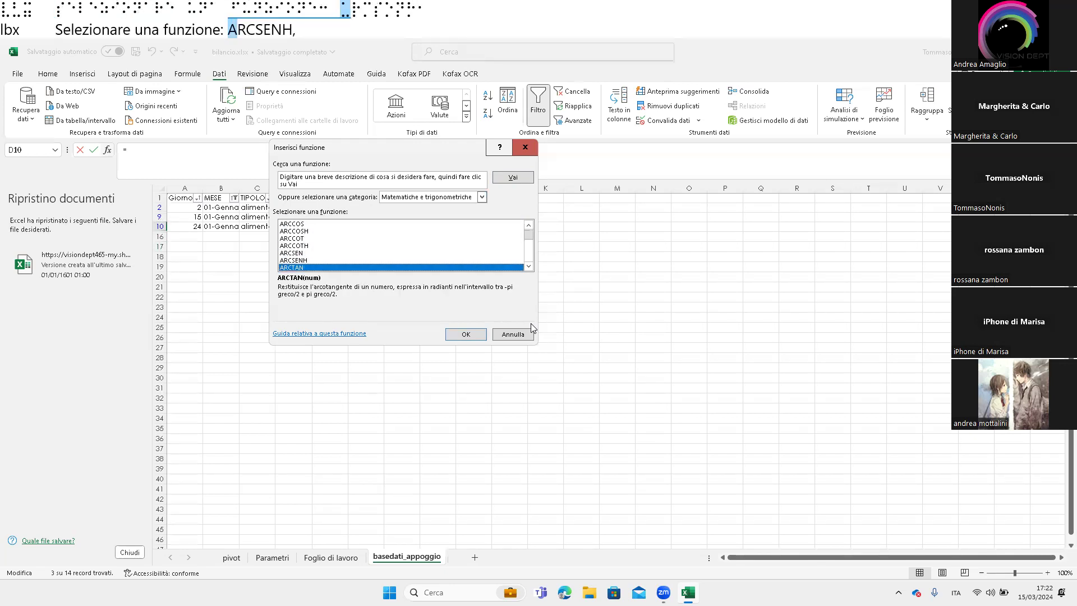
pyautogui.press('Down')
pyautogui.press('Down')
pyautogui.press('Down')
pyautogui.press('Return')
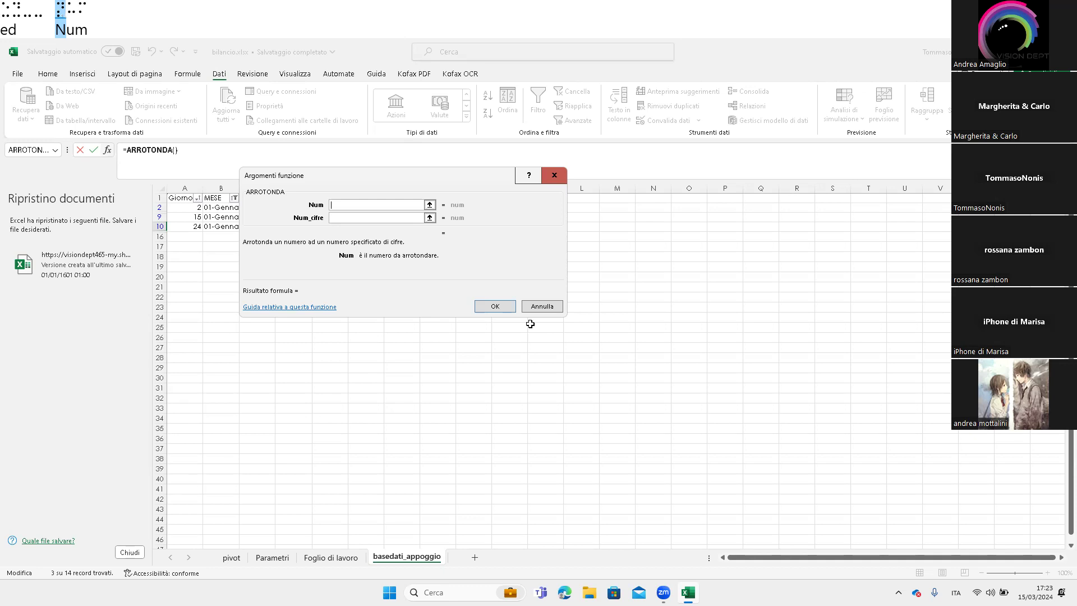
# Try ARROTONDA with Num 1, dismiss the insufficient-arguments warning, and cancel editing D10
pyautogui.write('1')
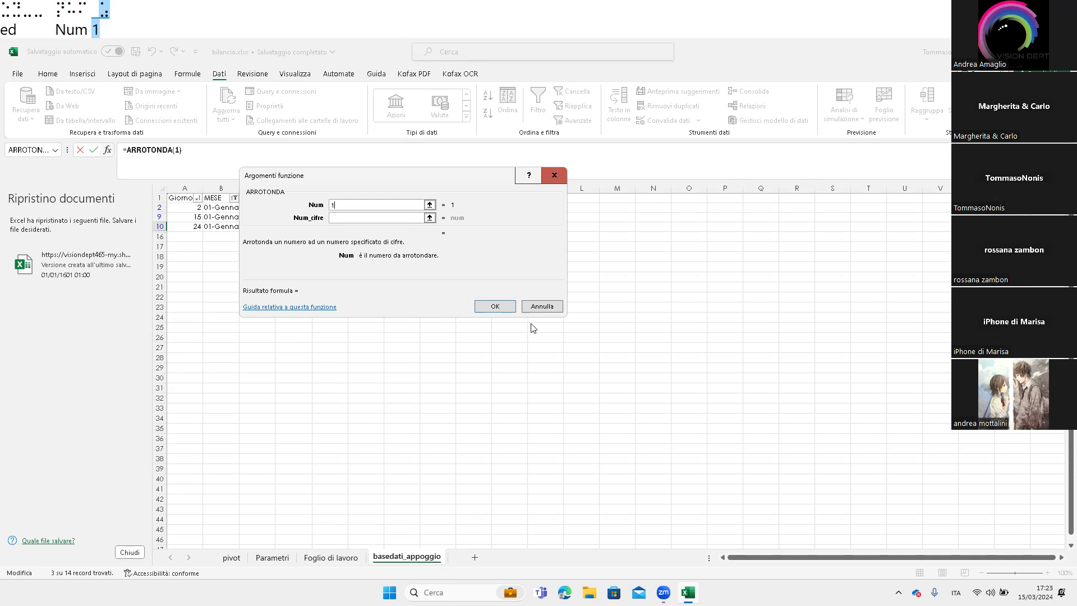
pyautogui.press('Return')
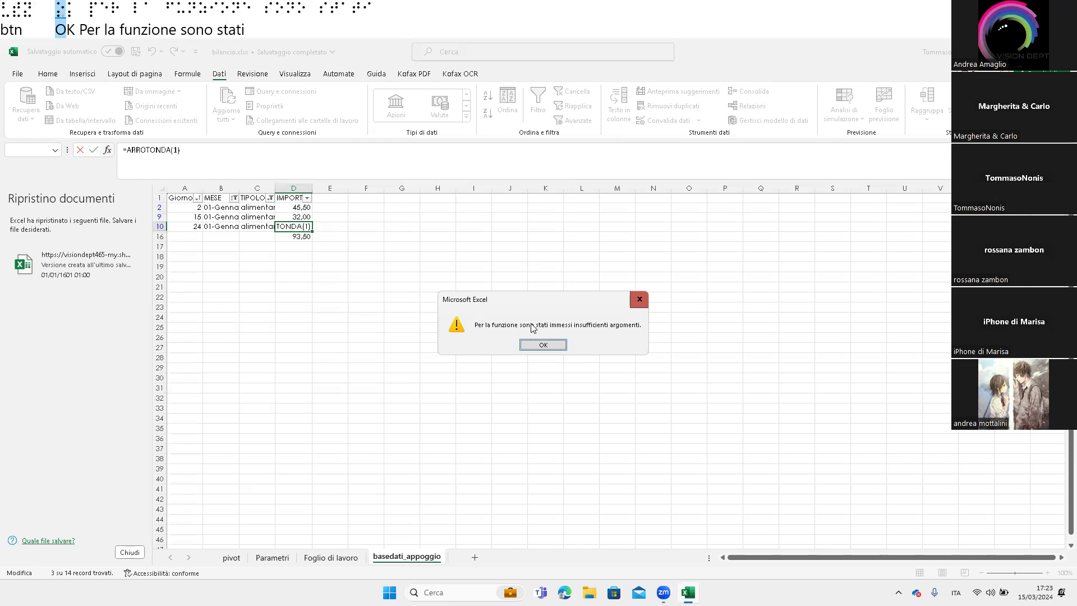
pyautogui.press('Return')
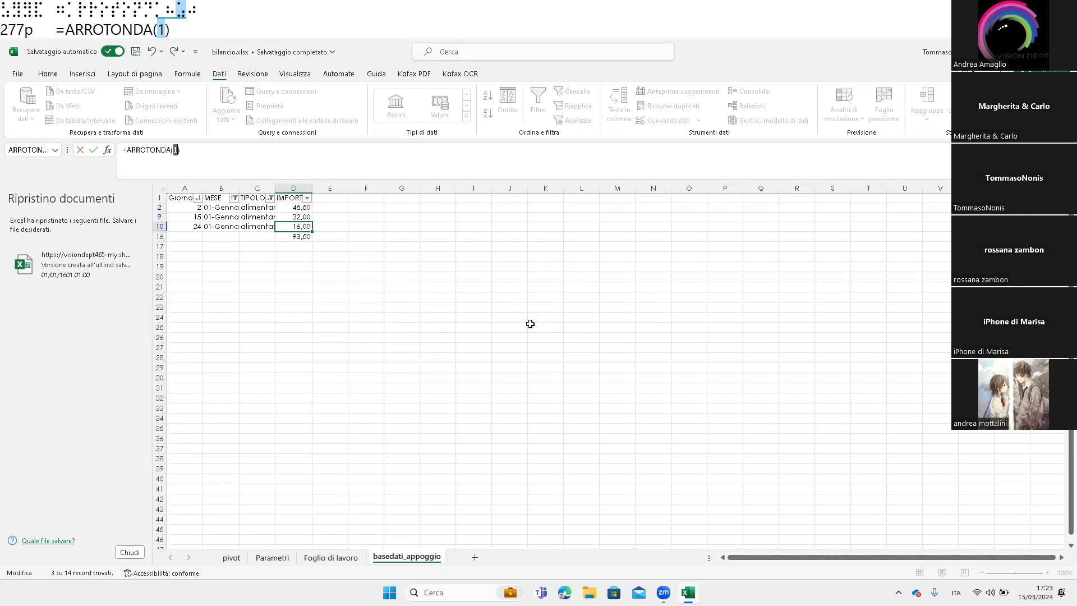
pyautogui.press('Right')
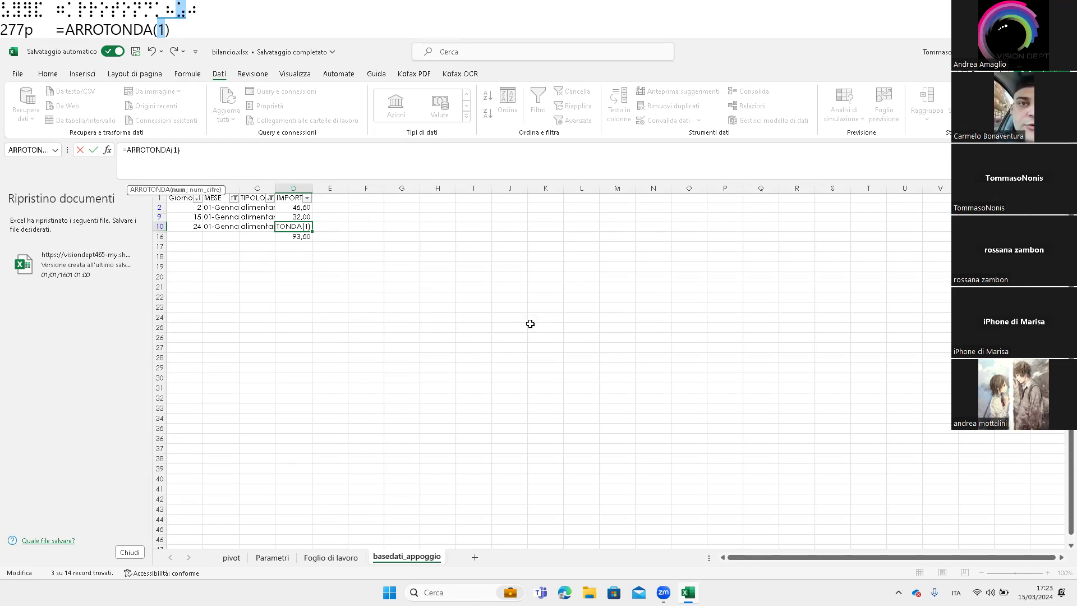
pyautogui.press('Right')
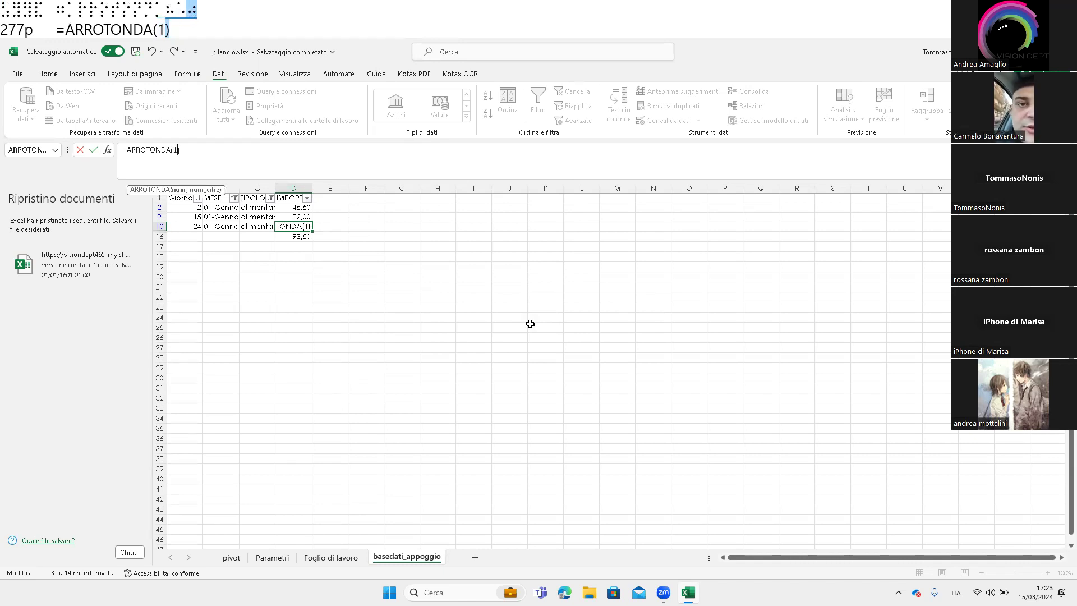
pyautogui.press('Escape')
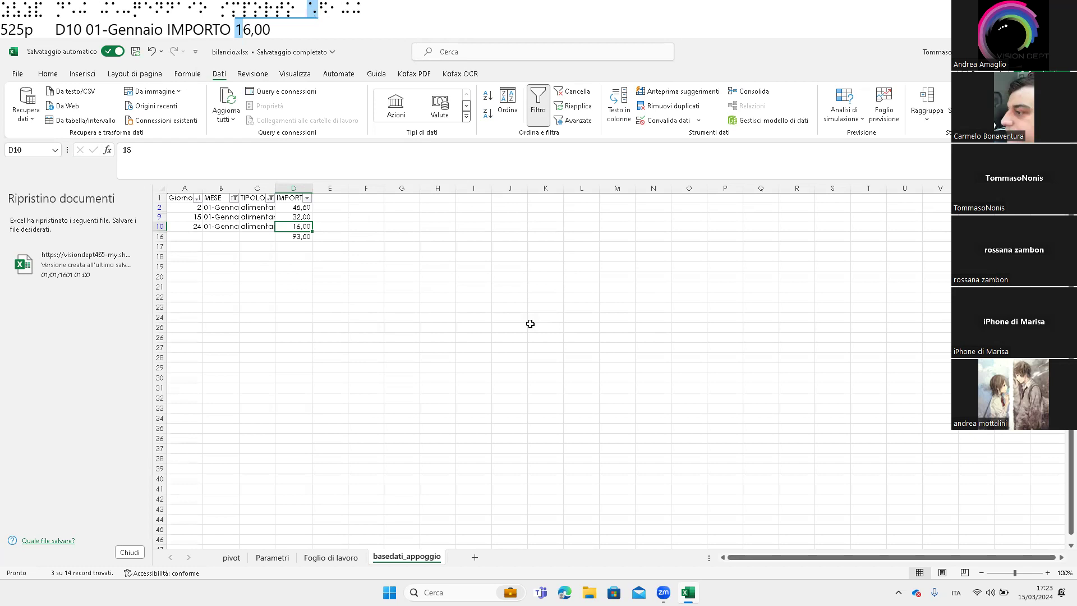
# Search 'arrotond' in Insert Function and open ARROTONDA's arguments for D10
pyautogui.press('Down')
pyautogui.press('Up')
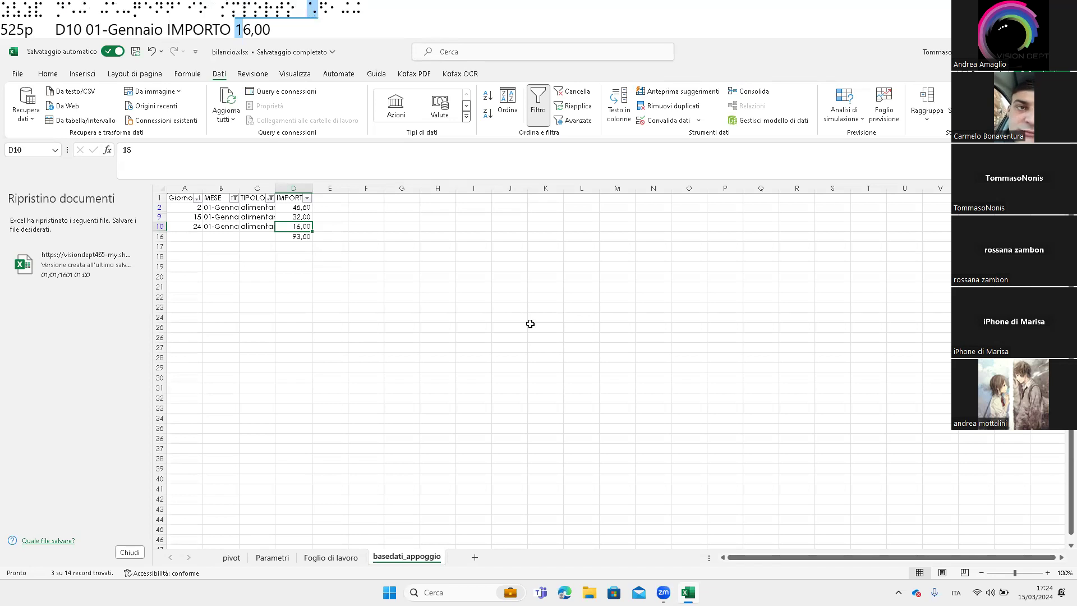
pyautogui.hotkey('shift', 'F3')
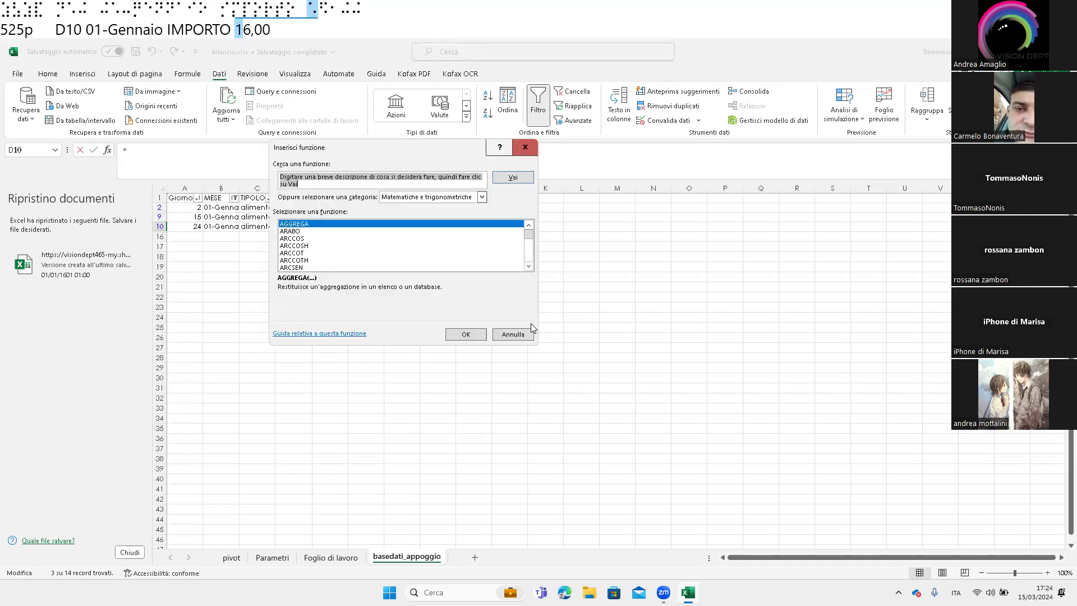
pyautogui.write('arrotond')
pyautogui.press('Tab')
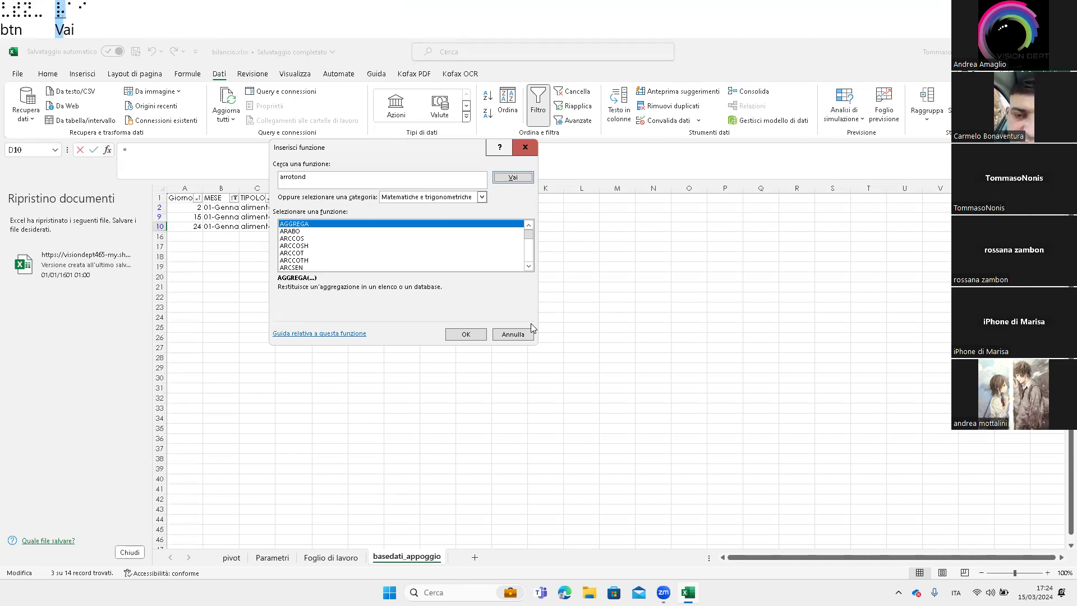
pyautogui.press('Tab')
pyautogui.press('Tab')
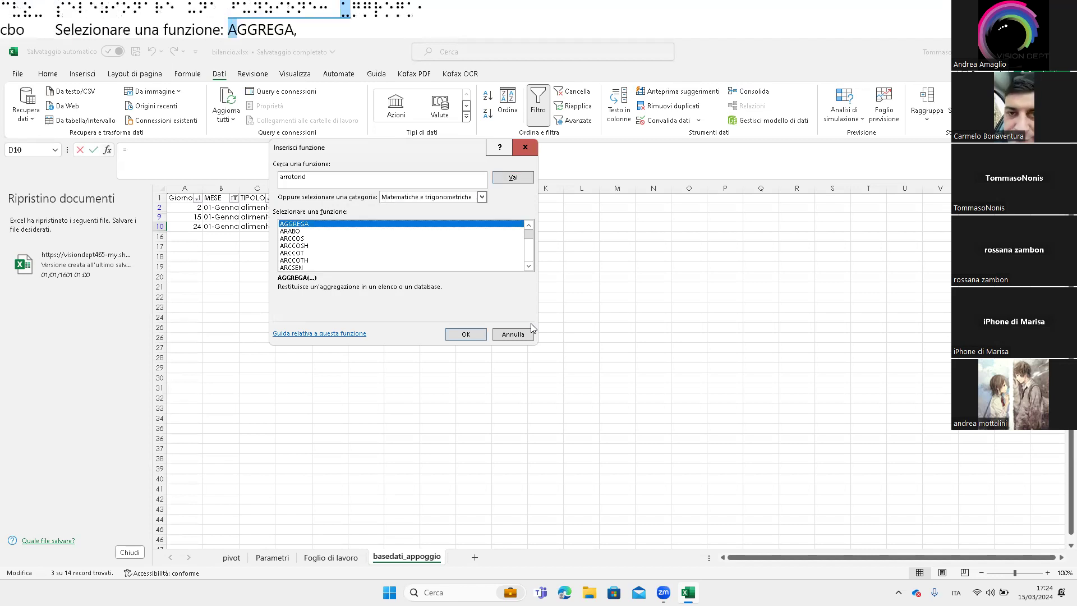
pyautogui.press('Down')
pyautogui.press('Down')
pyautogui.press('Down')
pyautogui.press('Down')
pyautogui.press('Down')
pyautogui.press('Down')
pyautogui.press('Down')
pyautogui.press('Down')
pyautogui.press('Down')
pyautogui.press('Down')
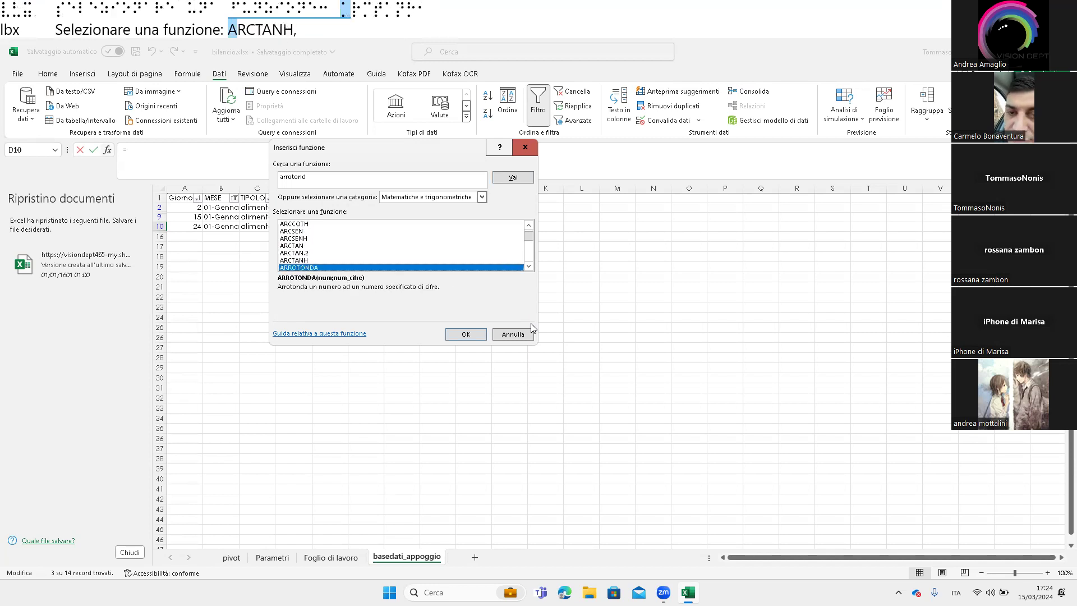
pyautogui.press('Down')
pyautogui.press('Up')
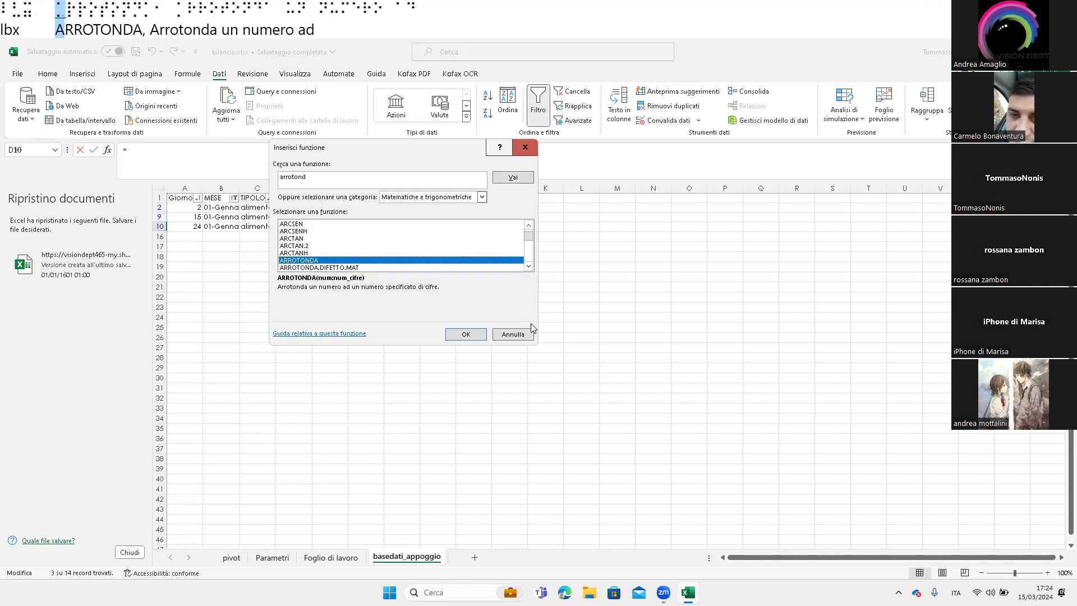
pyautogui.press('Return')
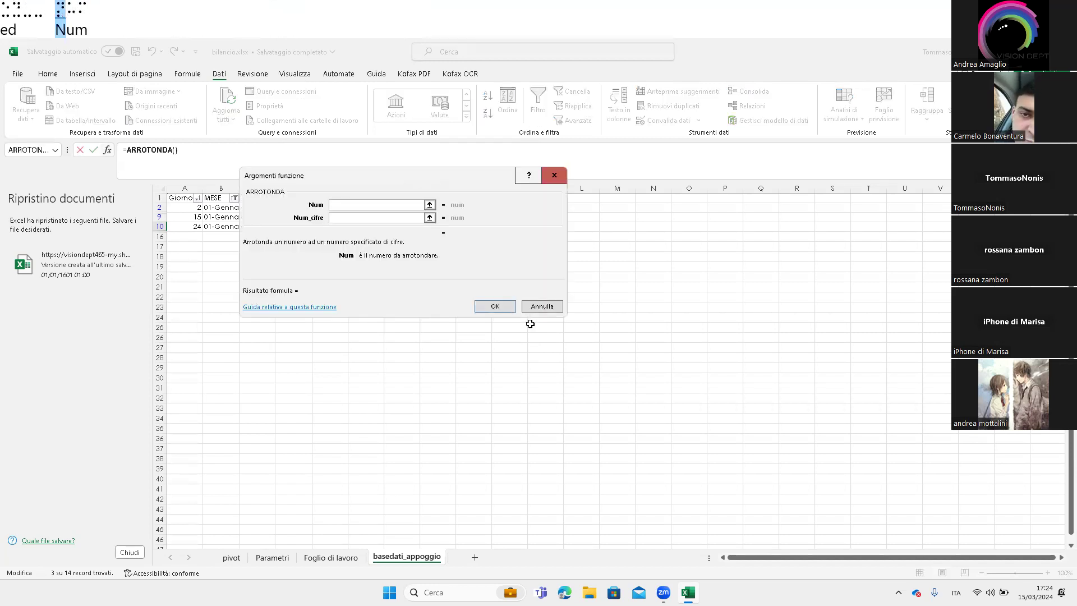
# Preview ARROTONDA with Num d10 and Num_cifre 1, then close without applying
pyautogui.write('d10')
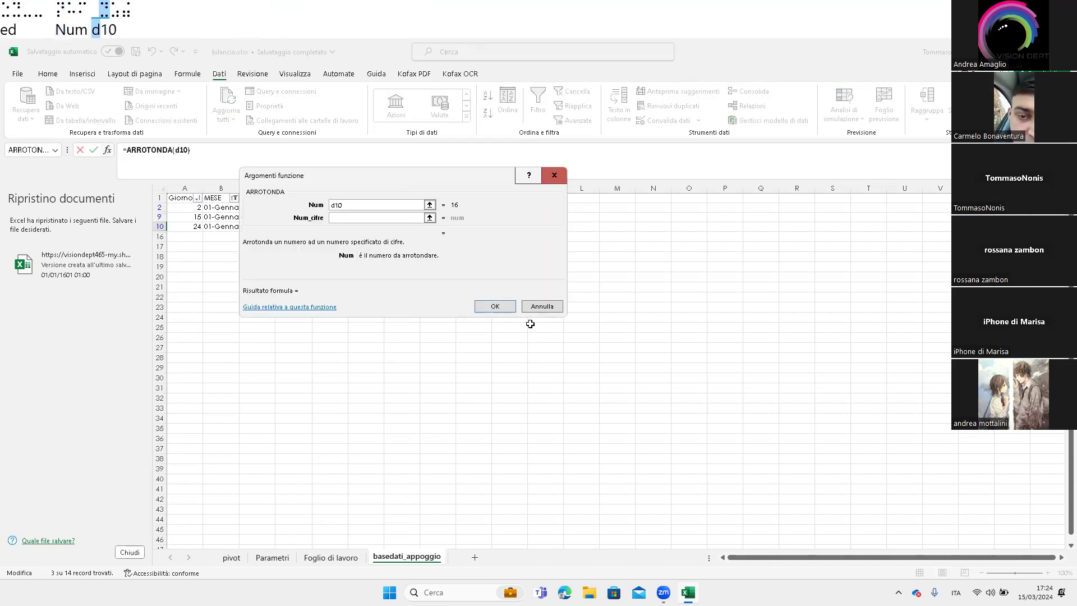
pyautogui.press('Tab')
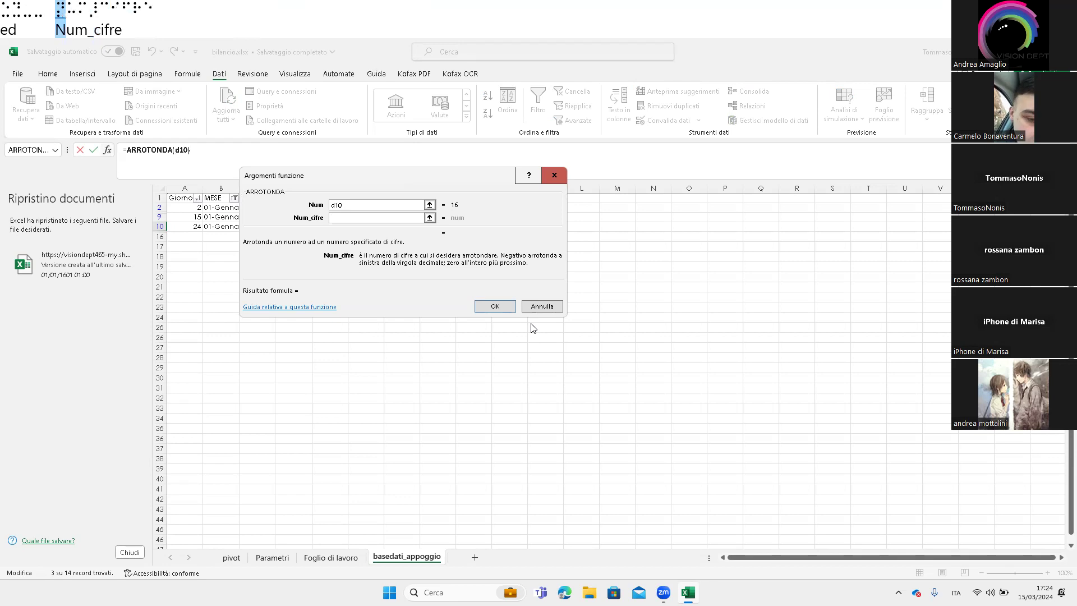
pyautogui.hotkey('shift', 'Tab')
pyautogui.press('Tab')
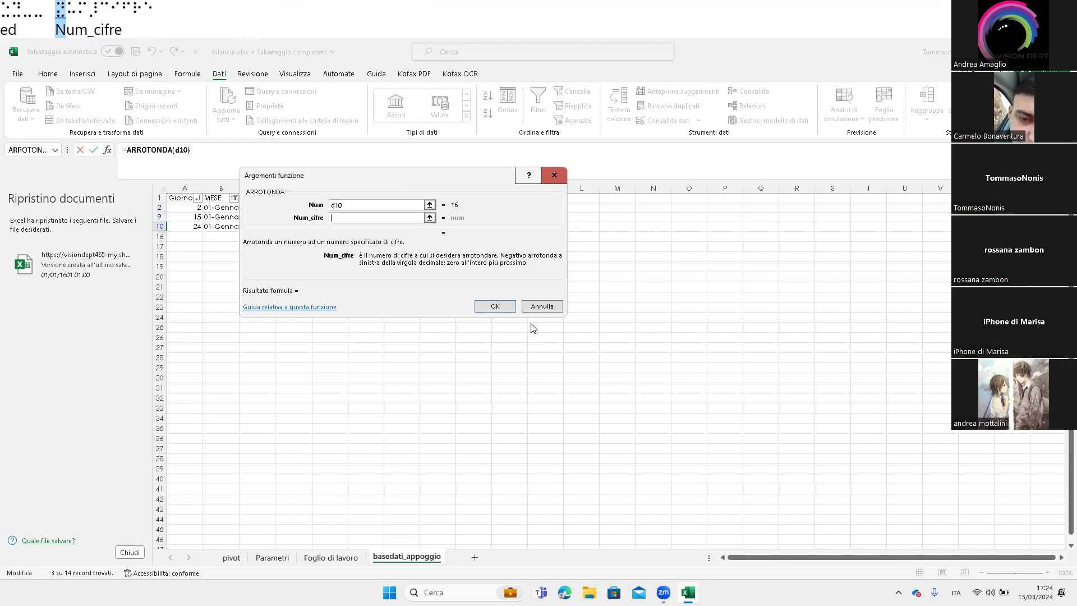
pyautogui.write('1')
pyautogui.press('Tab')
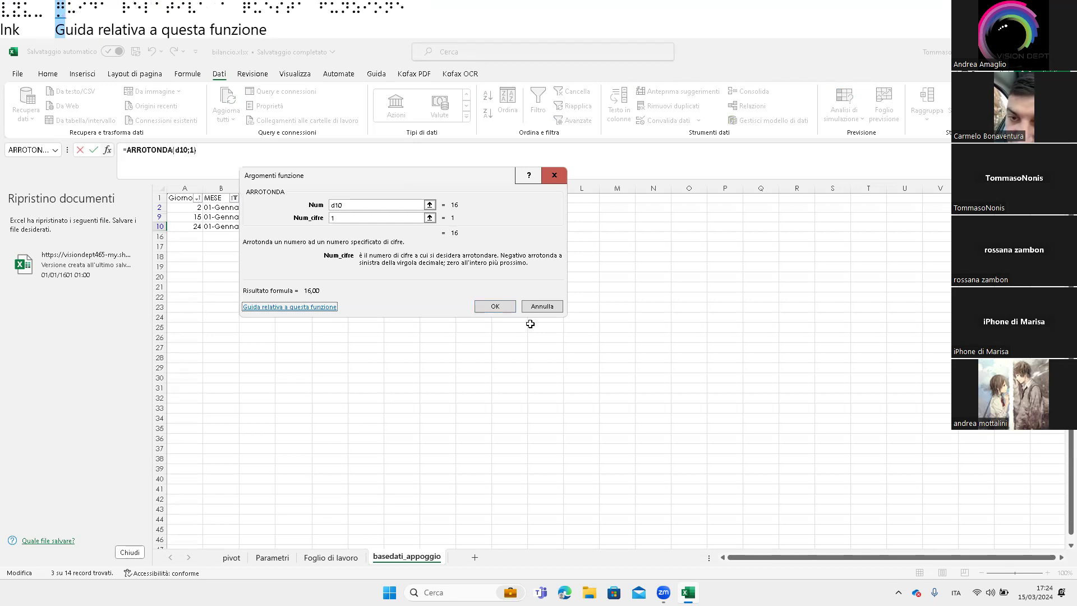
pyautogui.press('Tab')
pyautogui.press('Return')
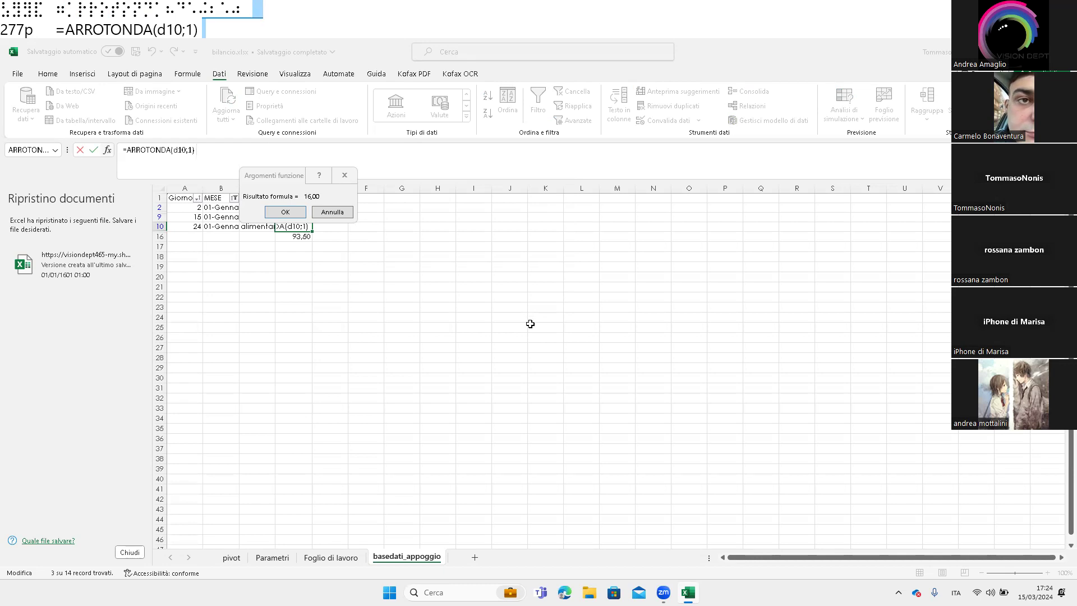
pyautogui.press('Return')
pyautogui.press('Up')
pyautogui.press('Down')
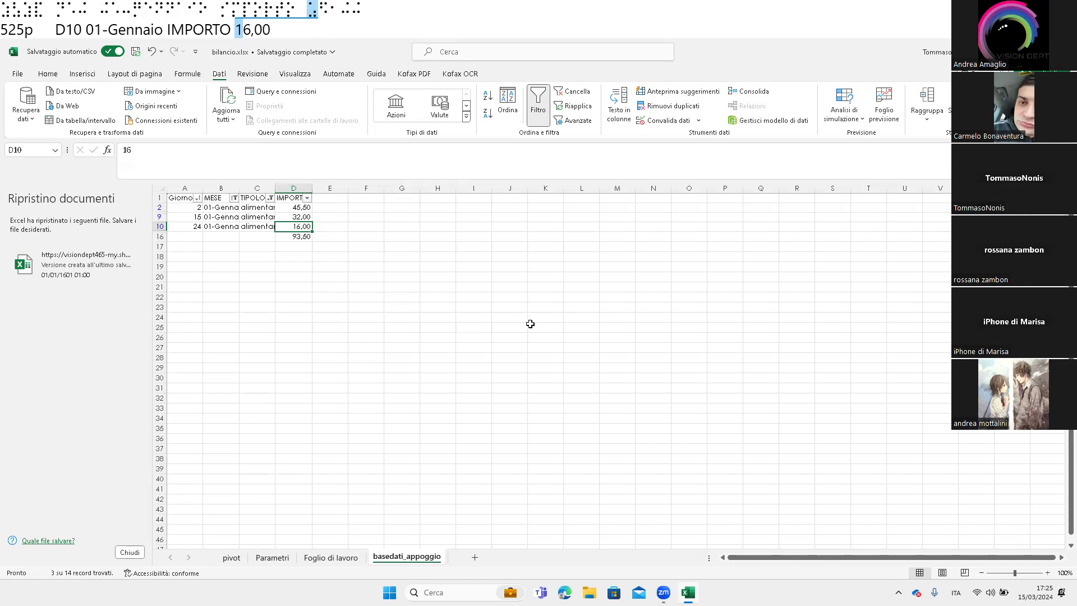
pyautogui.hotkey('ctrl', 'alt', 'shift', '1')
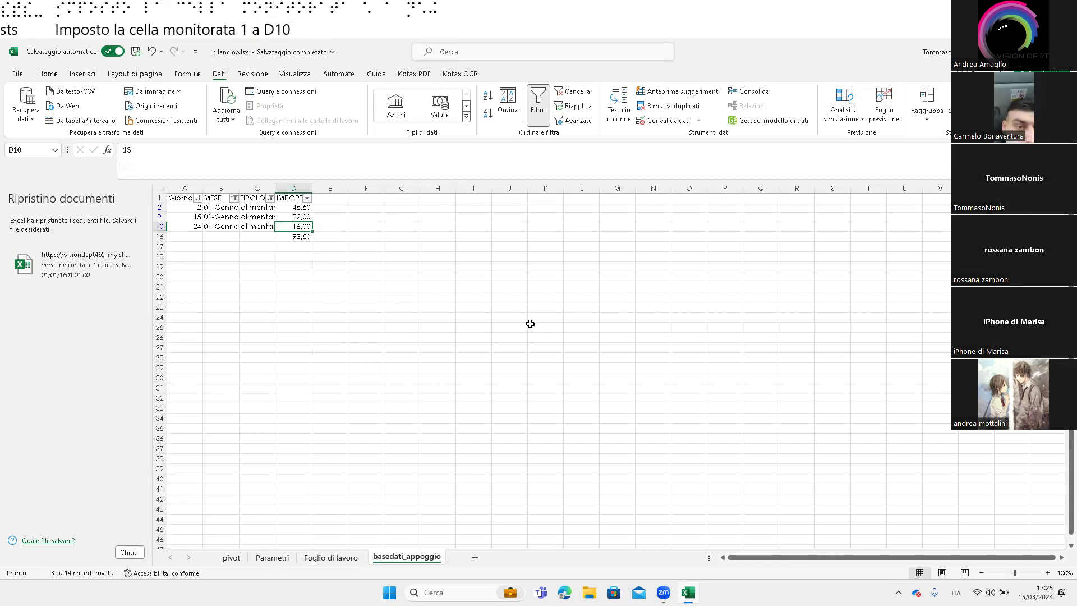
pyautogui.press('Down')
pyautogui.press('Down')
pyautogui.press('Down')
pyautogui.press('Down')
pyautogui.press('Down')
pyautogui.press('Down')
pyautogui.press('Down')
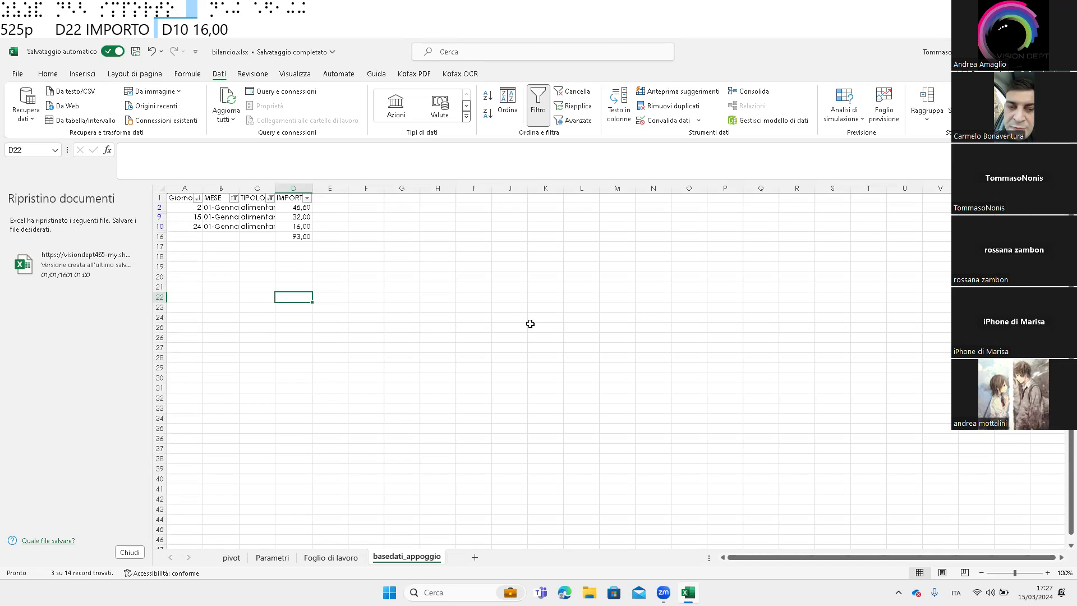
# Select the filtered amounts D2:D10 to check their sum, then begin a new formula in D16
pyautogui.press('Up')
pyautogui.press('Up')
pyautogui.press('Up')
pyautogui.press('Up')
pyautogui.press('Up')
pyautogui.press('Up')
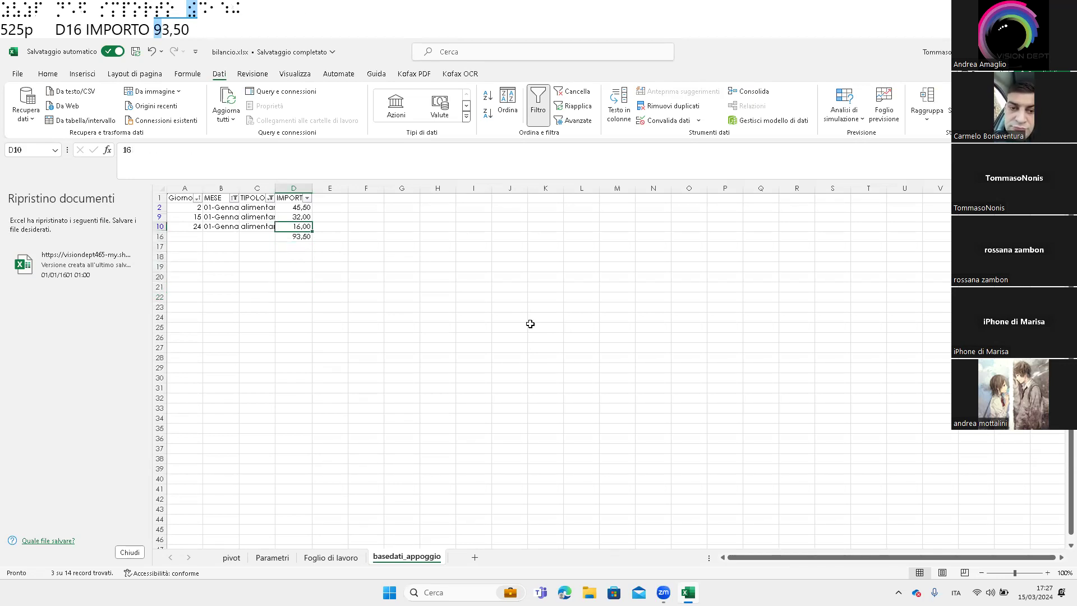
pyautogui.press('Up')
pyautogui.press('Up')
pyautogui.press('Up')
pyautogui.press('Up')
pyautogui.press('Down')
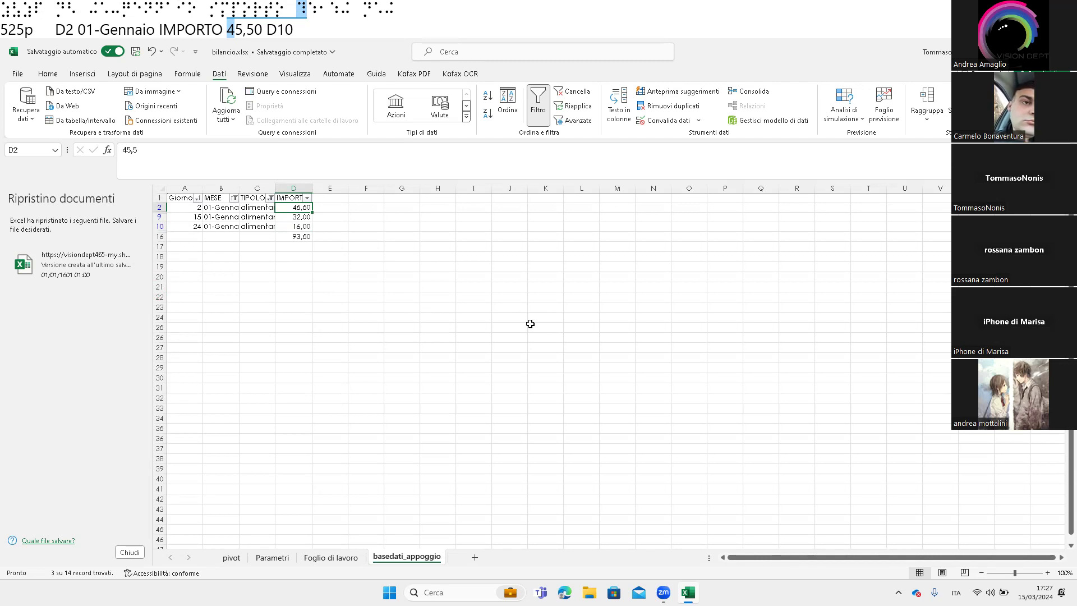
pyautogui.hotkey('ctrl', 'shift', 'k')
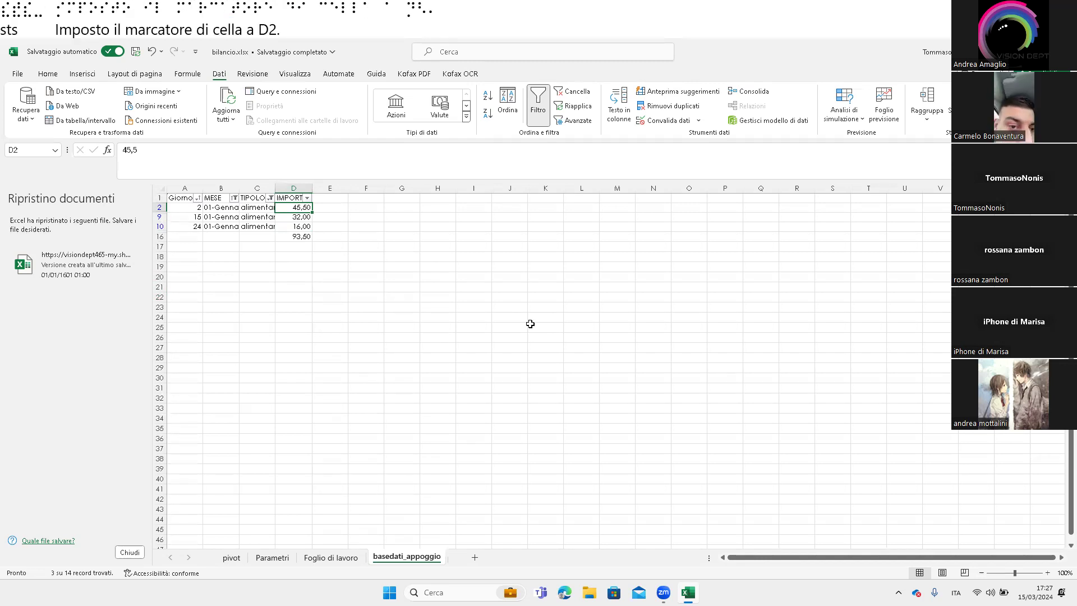
pyautogui.press('Down')
pyautogui.press('Down')
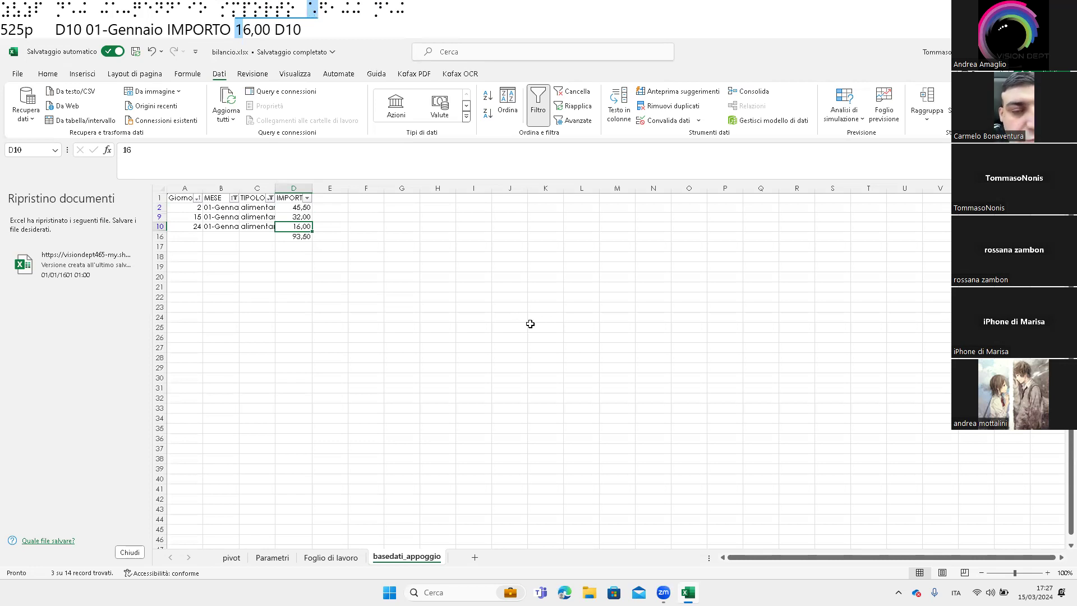
pyautogui.hotkey('ctrl', 'shift', 'Up')
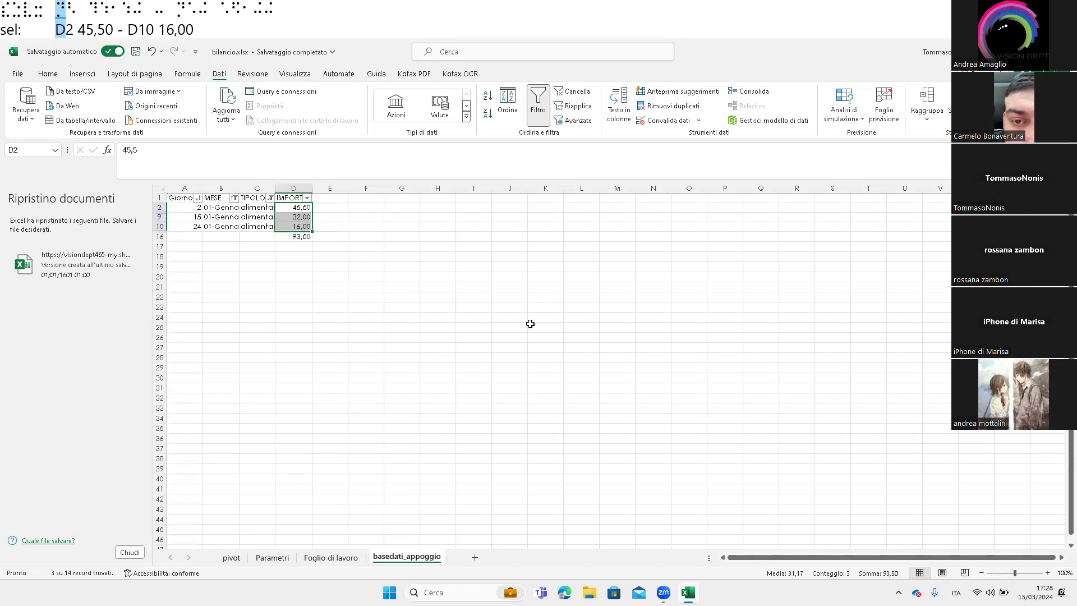
pyautogui.press('Down')
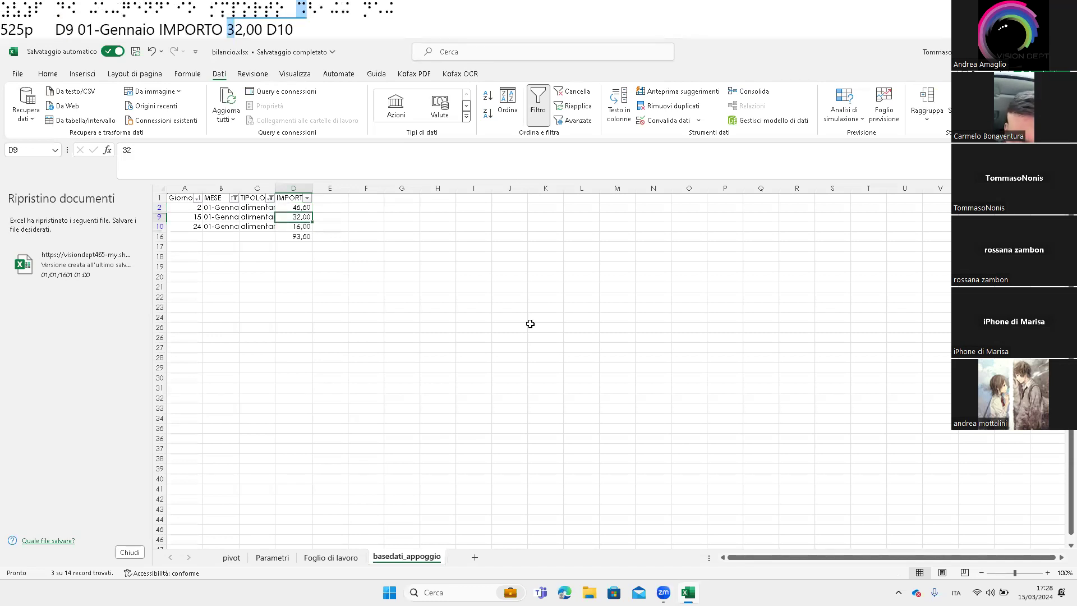
pyautogui.press('Down')
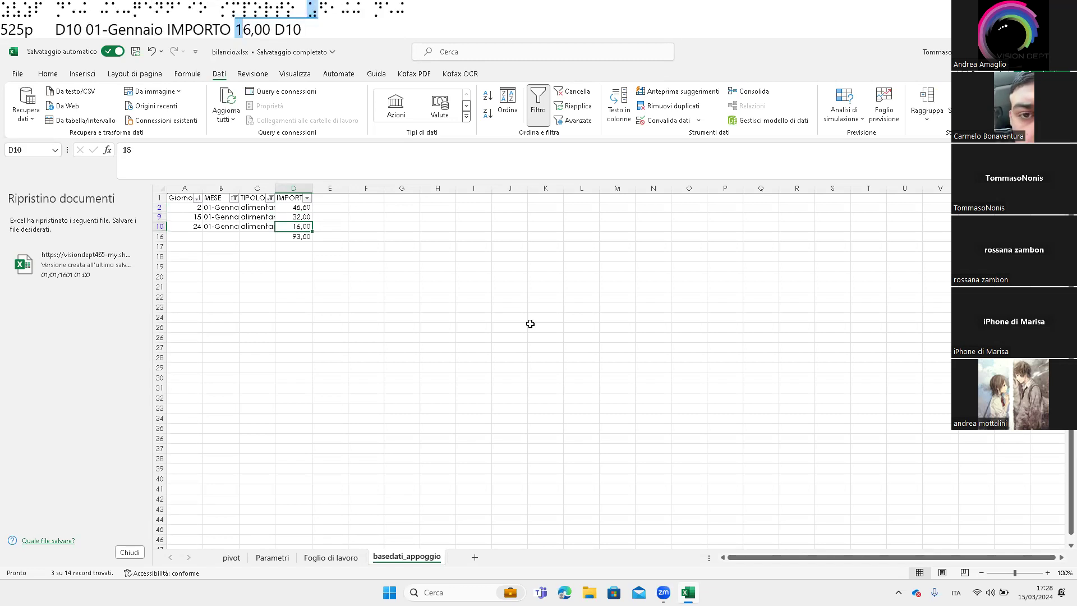
pyautogui.press('Down')
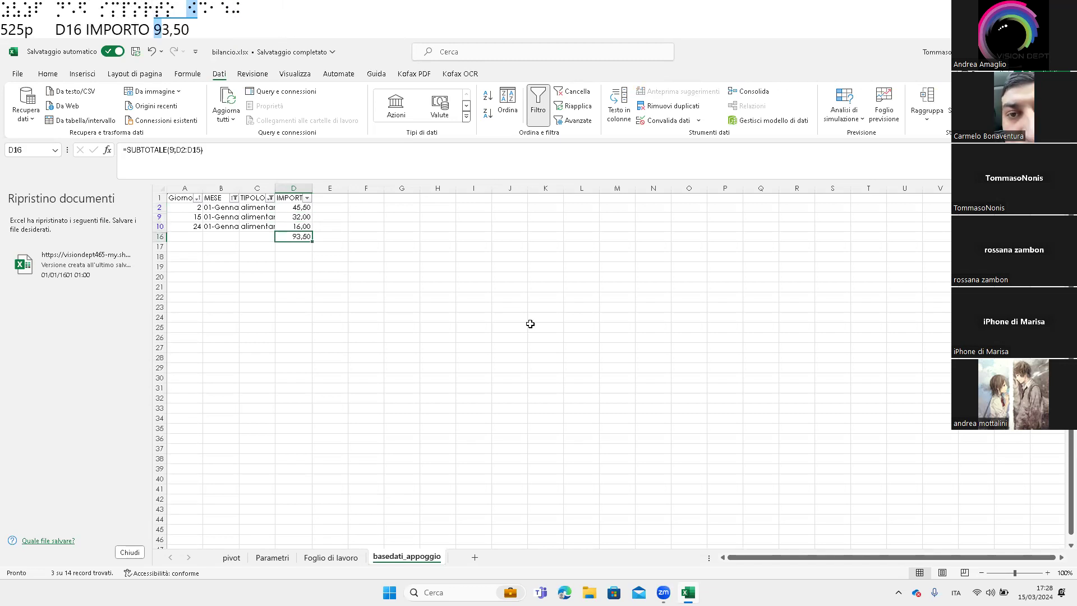
pyautogui.write('=')
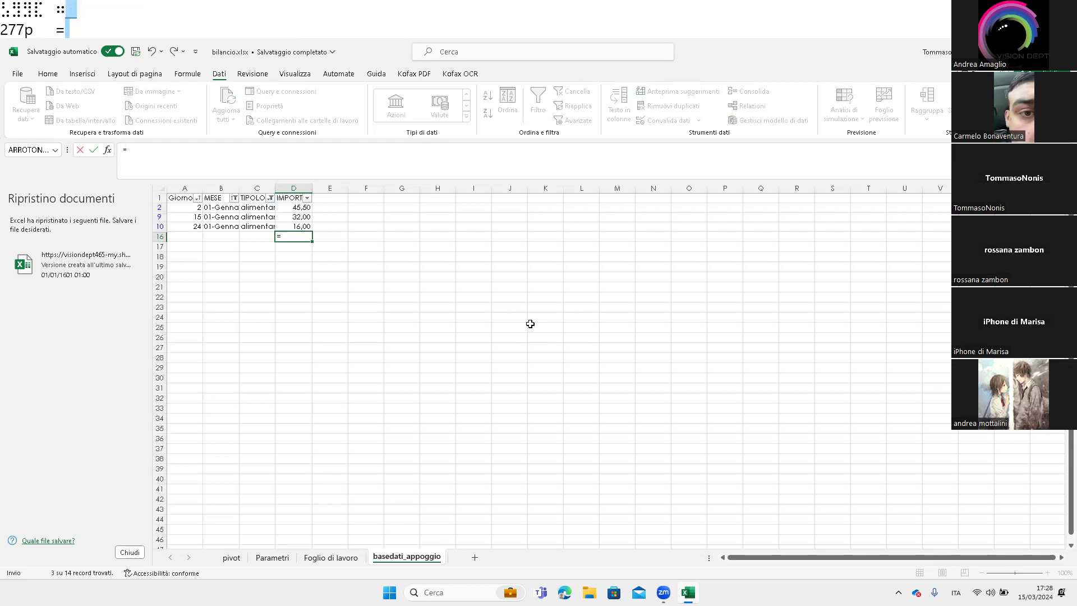
# Enter the incomplete =somm in D16 and check its #NOME? error against the amounts above
pyautogui.write('somma')
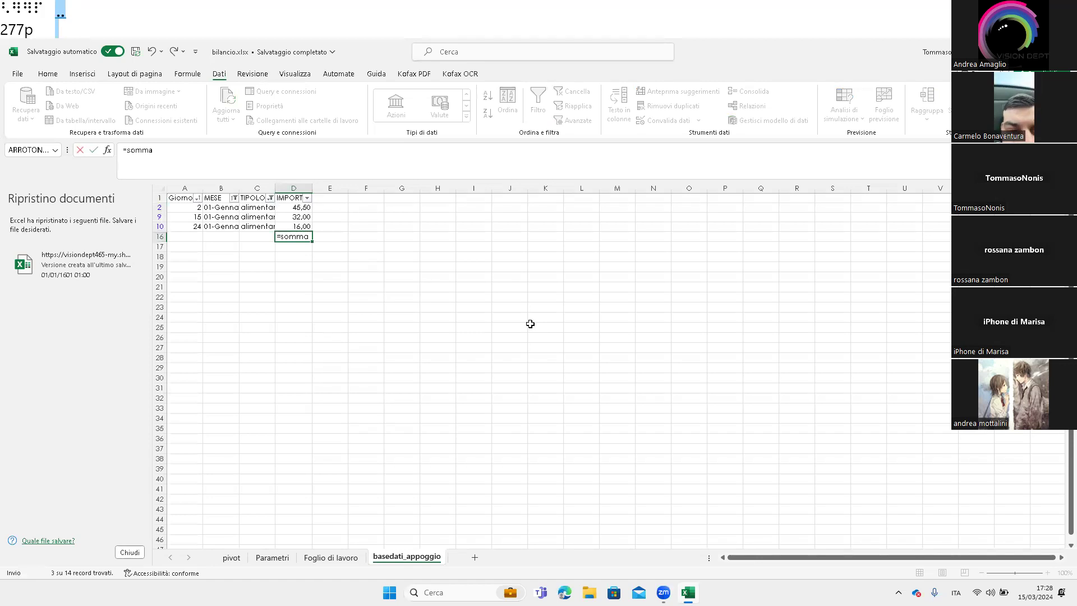
pyautogui.press('BackSpace')
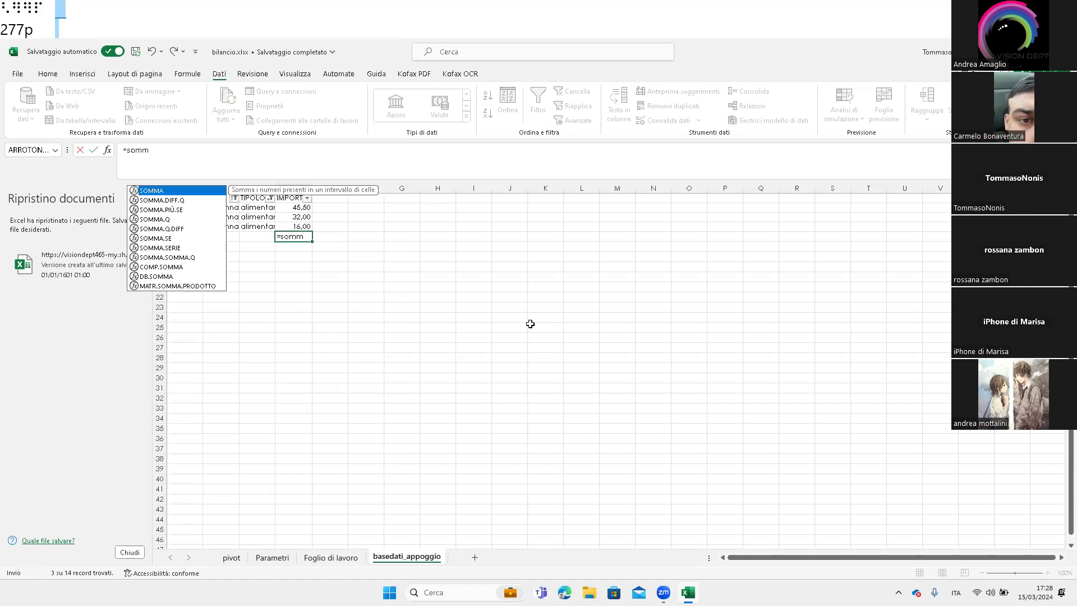
pyautogui.hotkey('shift', 'Return')
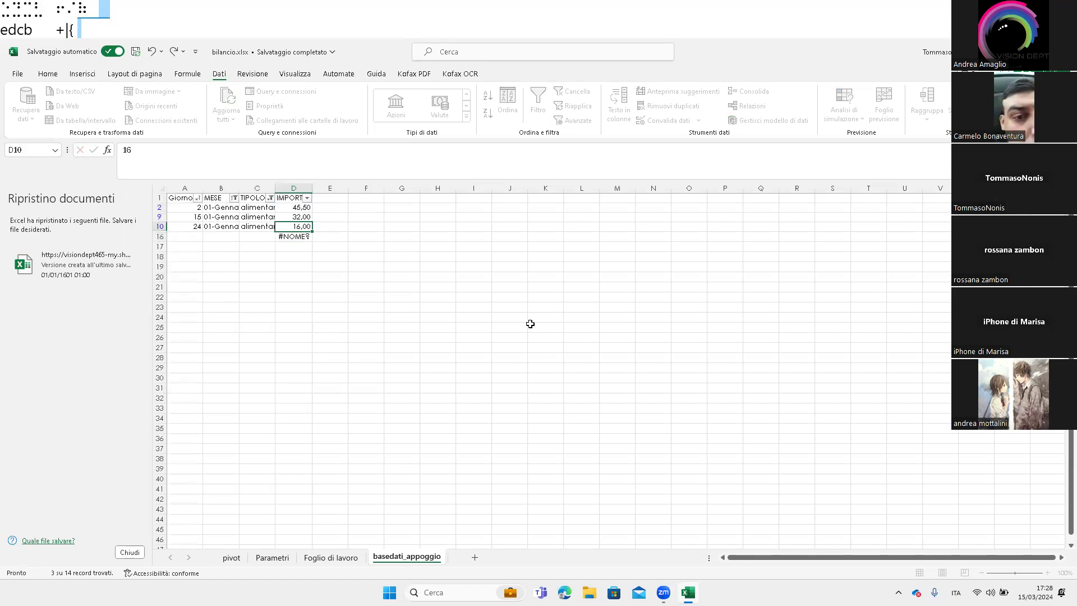
pyautogui.press('Down')
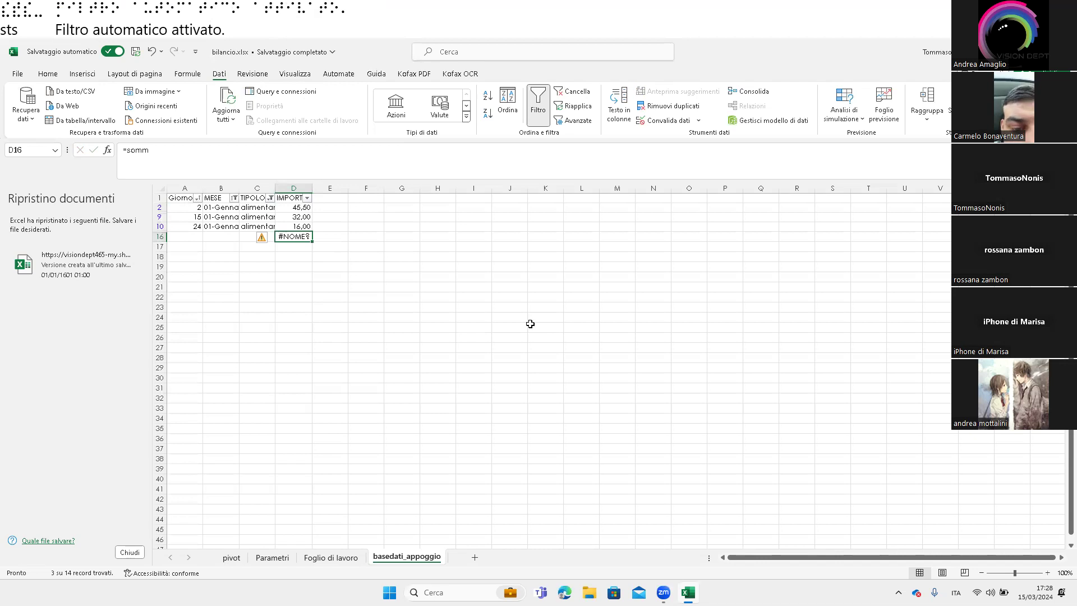
pyautogui.press('Up')
pyautogui.press('Down')
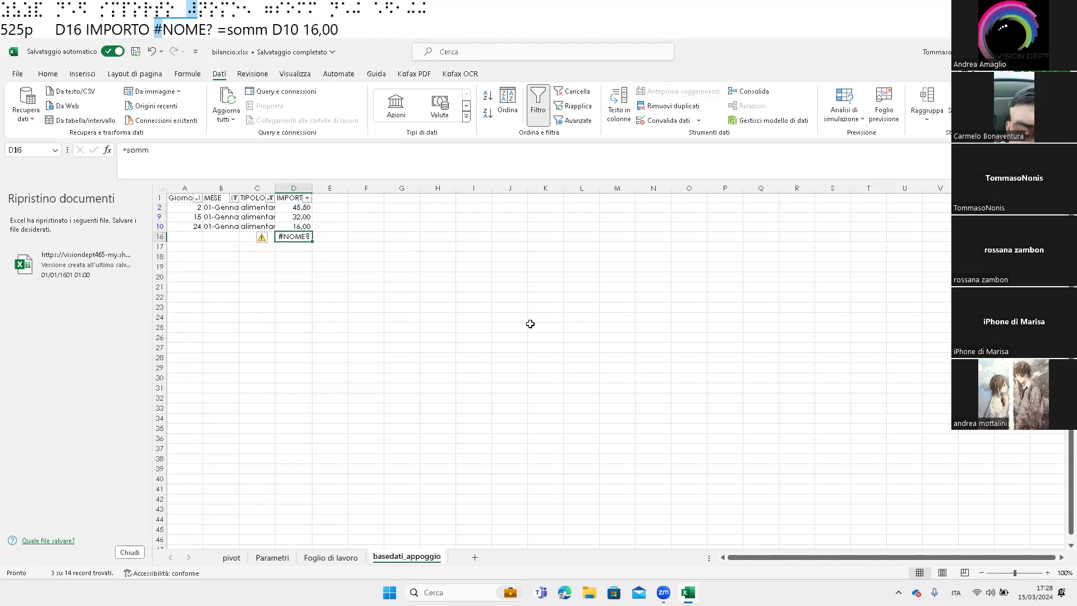
pyautogui.press('Up')
pyautogui.press('Up')
pyautogui.press('Up')
pyautogui.press('Up')
pyautogui.press('Down')
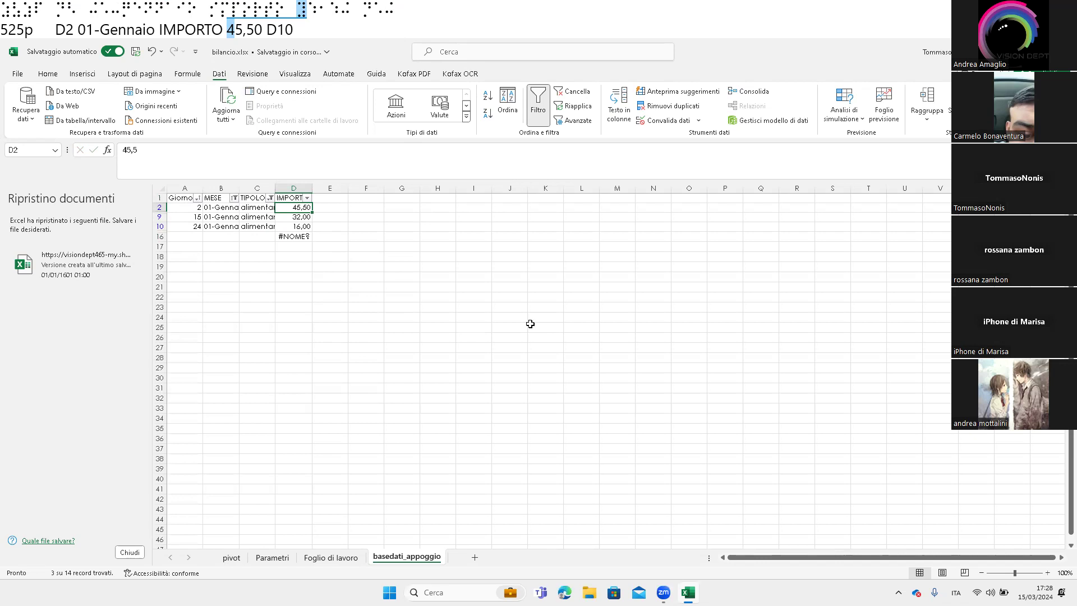
# Copy the visible alimentari amounts in D2:D10 (45,50, 32,00, 16,00) to the clipboard
pyautogui.press('Insert+shift+c')
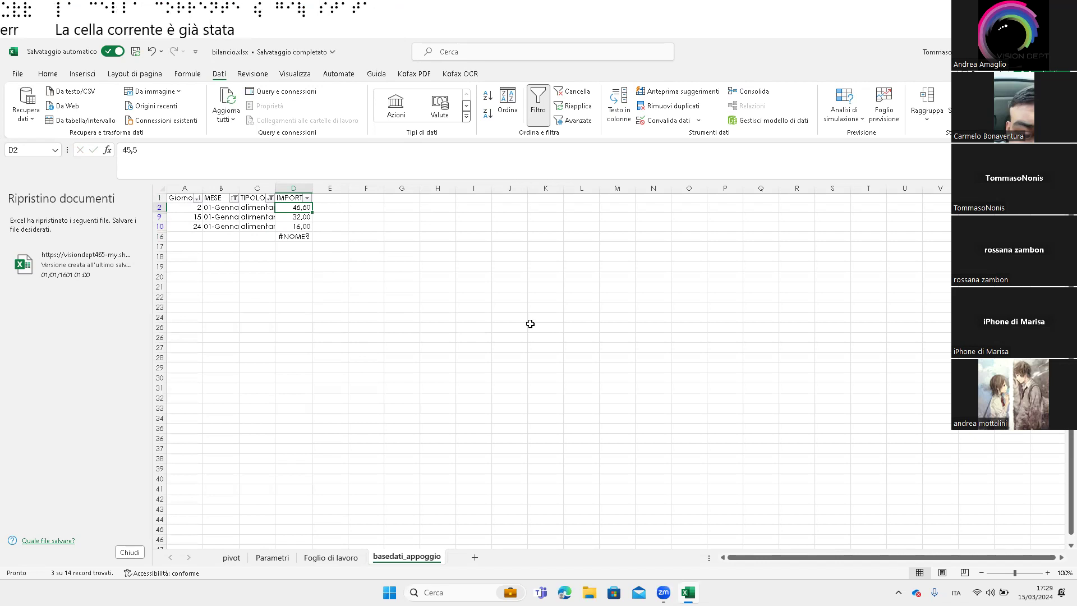
pyautogui.press('Down')
pyautogui.press('Down')
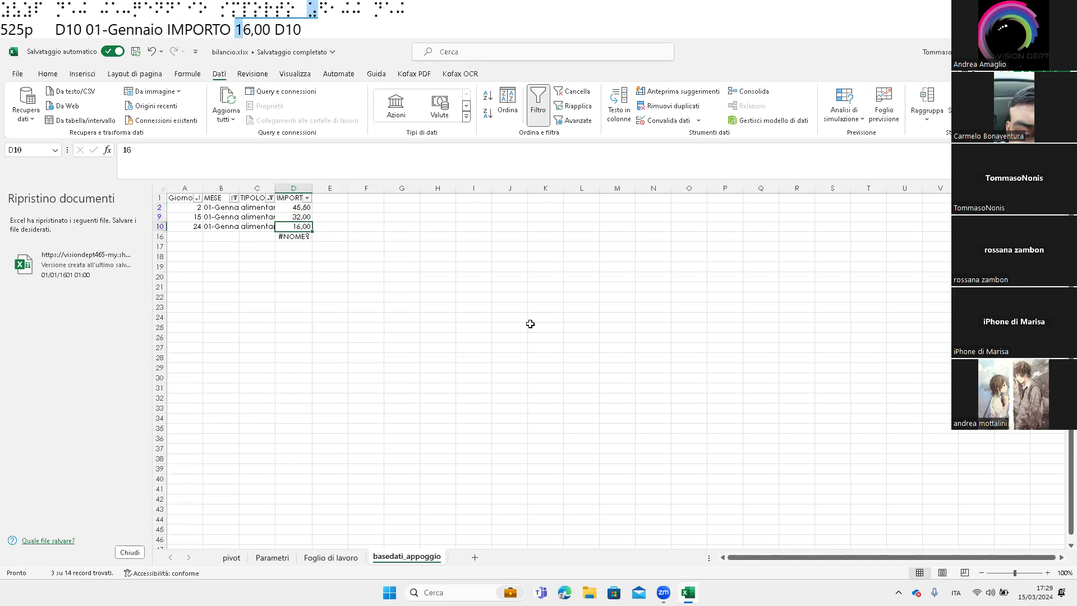
pyautogui.hotkey('shift', 'Up')
pyautogui.hotkey('shift', 'Up')
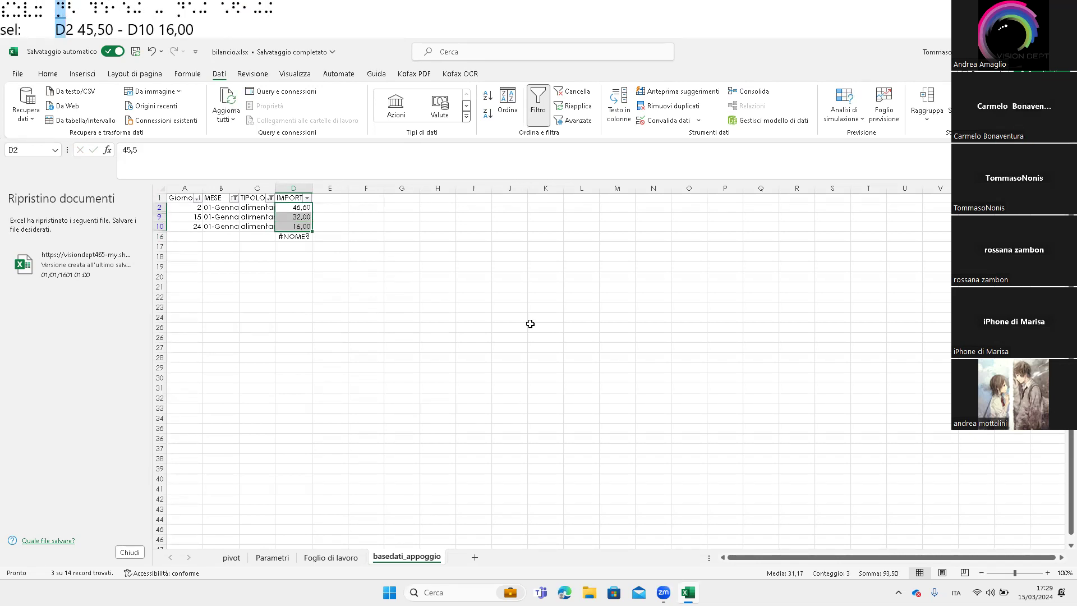
pyautogui.hotkey('ctrl', 'c')
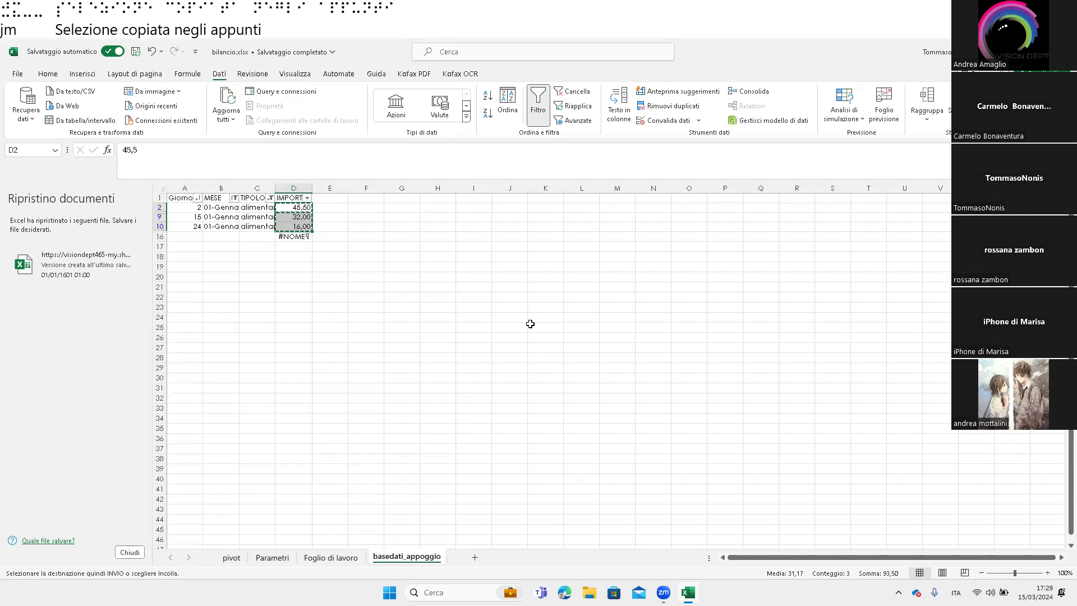
pyautogui.press('Down')
pyautogui.press('Down')
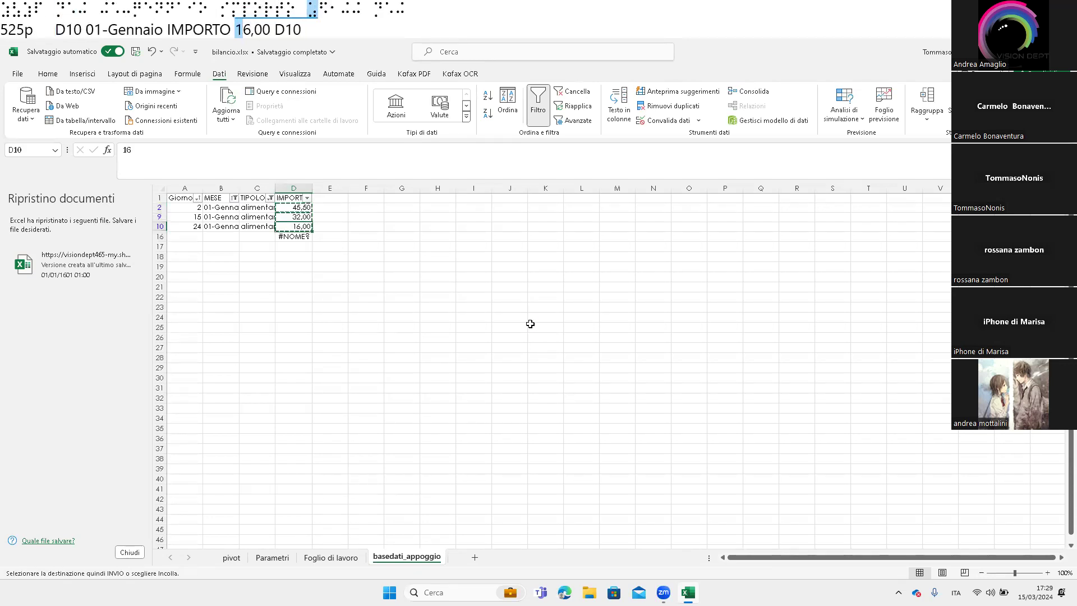
pyautogui.press('Down')
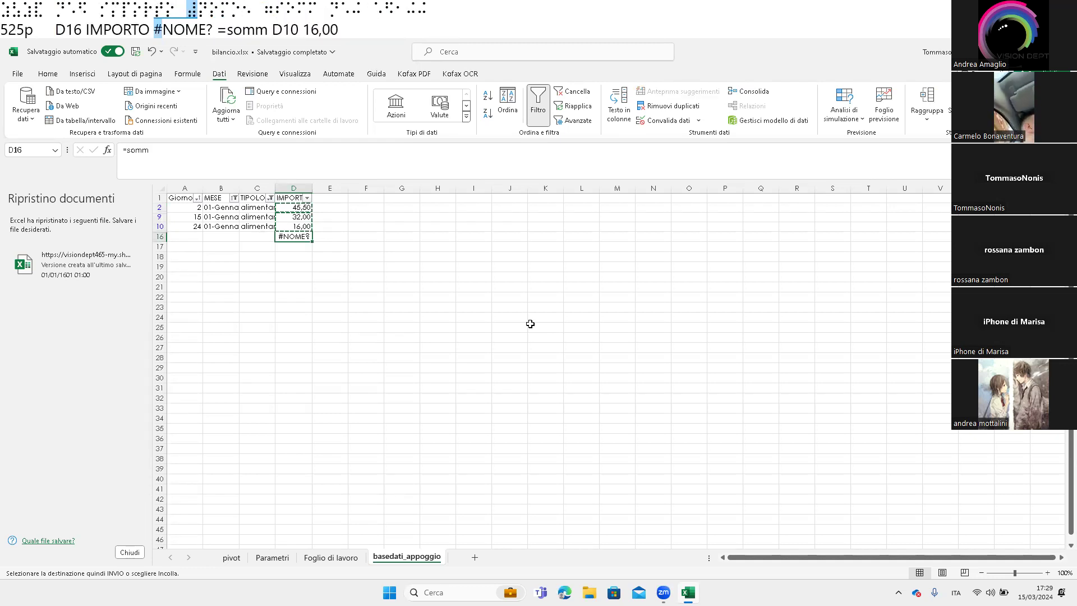
# Enter =somma without its opening bracket in D16, which displays #NOME?
pyautogui.write('=')
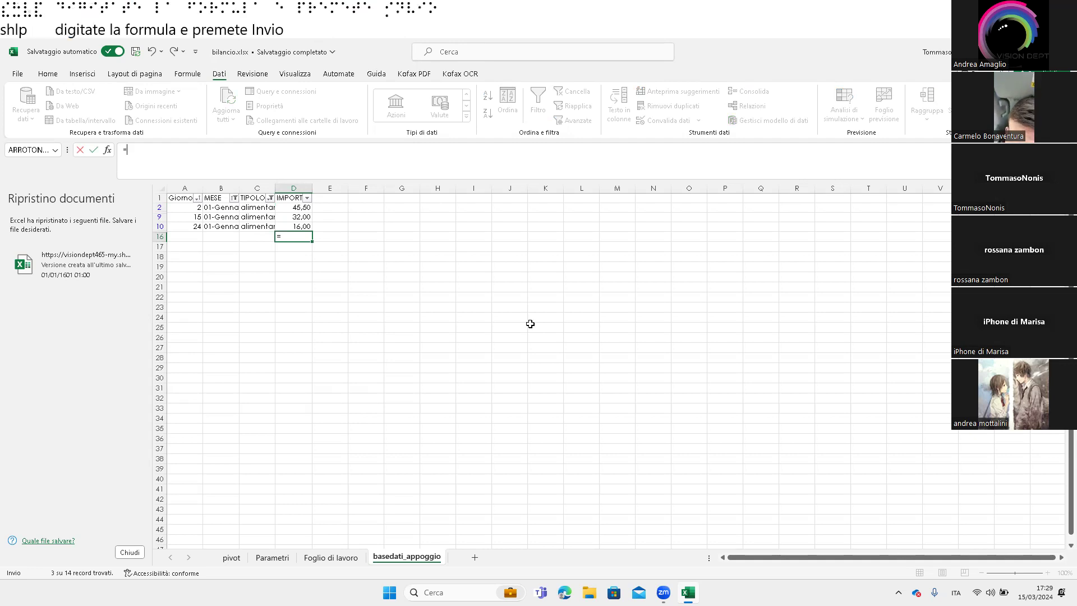
pyautogui.write('somma')
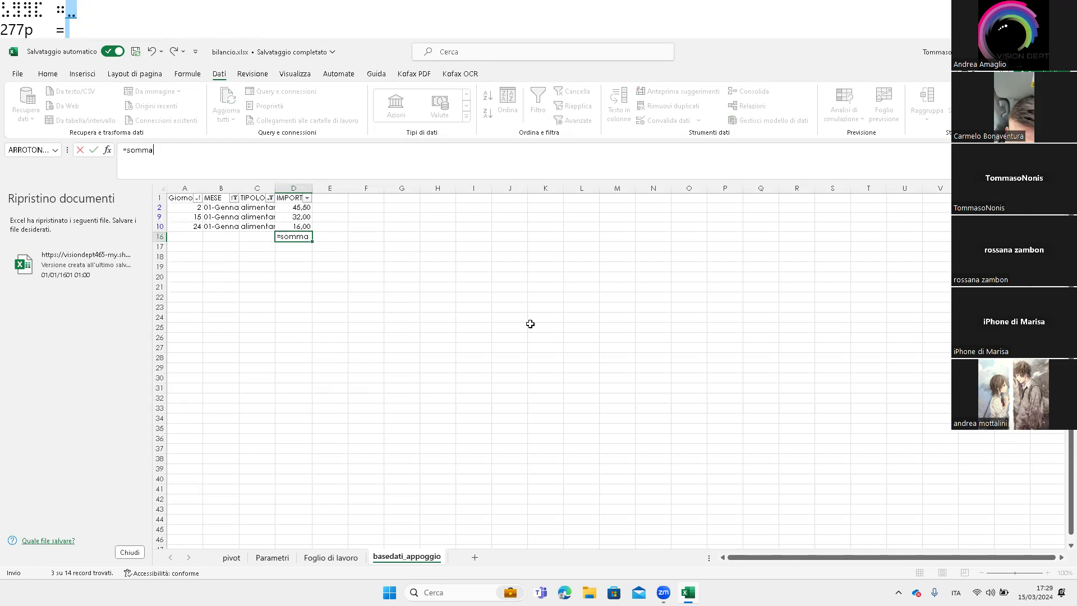
pyautogui.write('(')
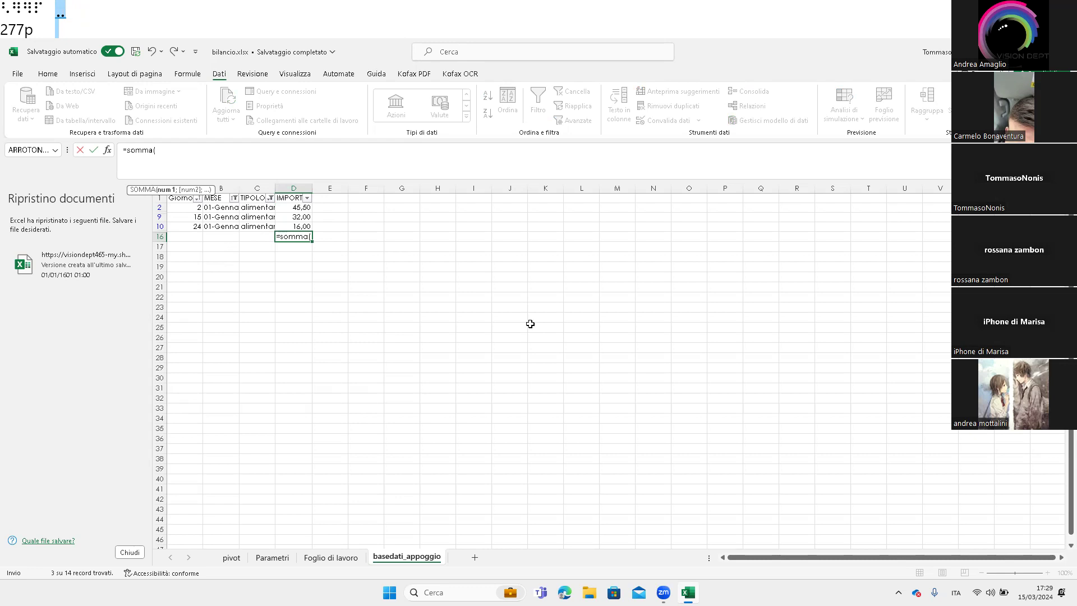
pyautogui.press('BackSpace')
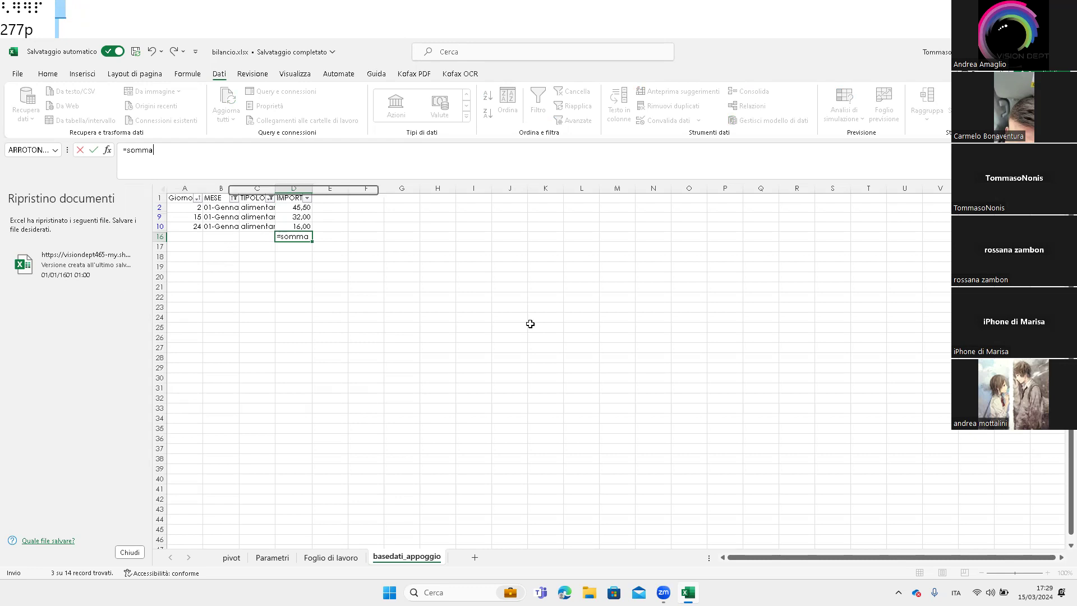
pyautogui.press('Escape')
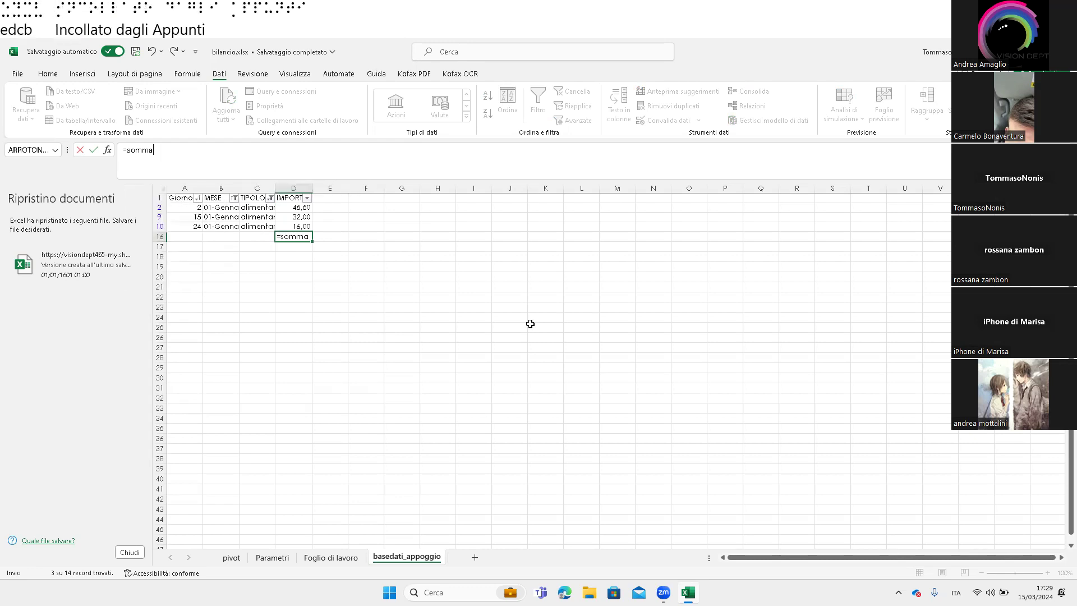
pyautogui.press('Up')
pyautogui.press('Left')
pyautogui.press('Left')
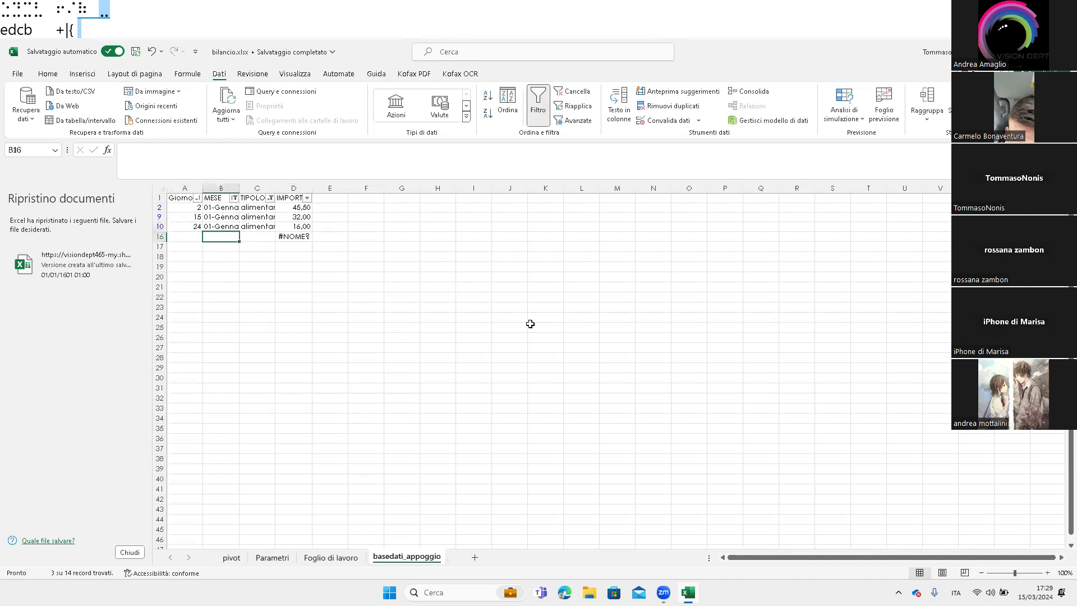
pyautogui.press('Down')
pyautogui.press('Down')
pyautogui.press('Up')
pyautogui.press('Up')
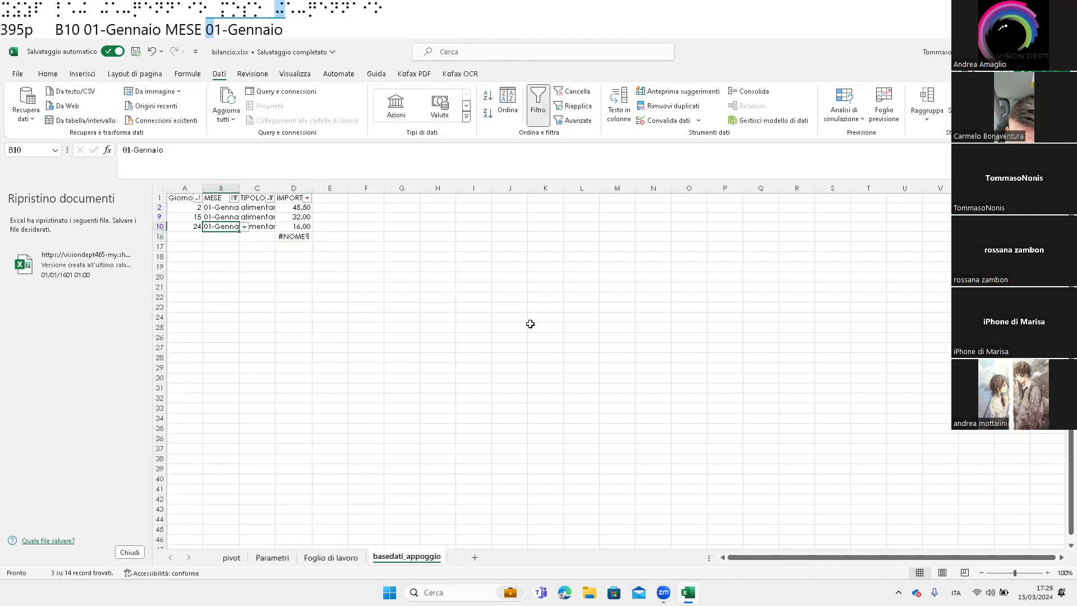
pyautogui.press('Down')
pyautogui.press('Down')
pyautogui.press('Down')
pyautogui.press('Down')
pyautogui.press('Down')
pyautogui.press('Up')
pyautogui.press('Up')
pyautogui.press('Up')
pyautogui.press('Up')
pyautogui.press('Up')
pyautogui.press('Right')
pyautogui.press('Right')
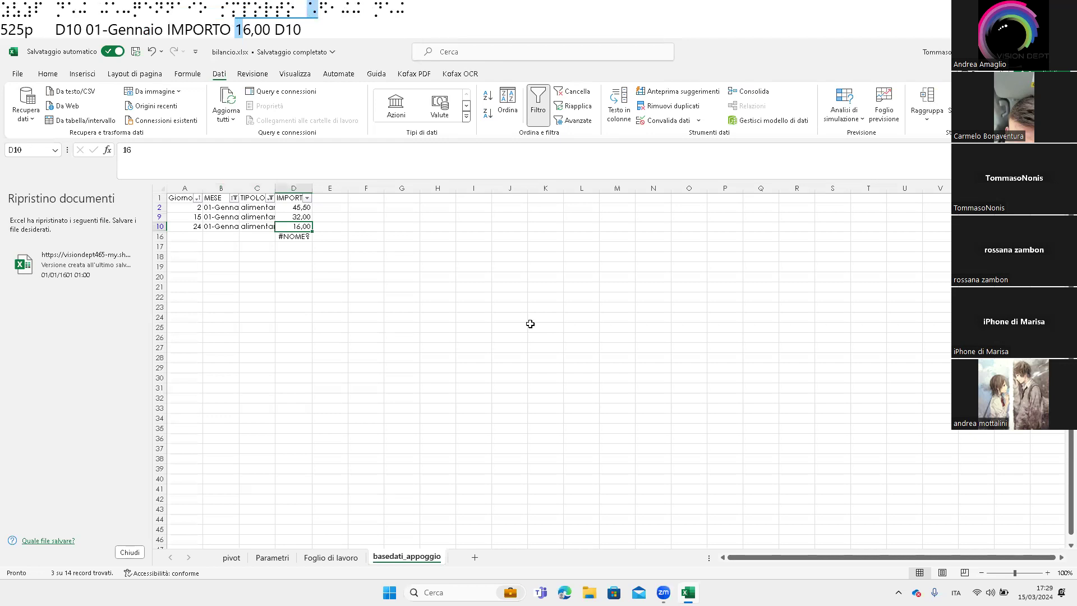
pyautogui.press('Down')
pyautogui.press('Down')
pyautogui.press('Up')
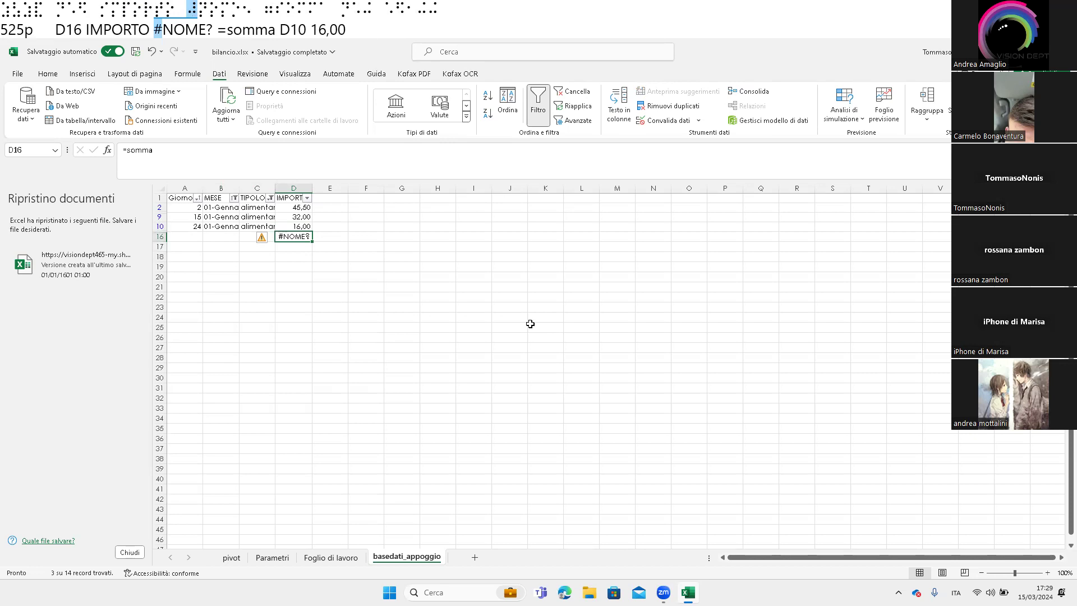
# Re-enter D16 as =somma() with empty brackets; it still returns #NOME?
pyautogui.write('=')
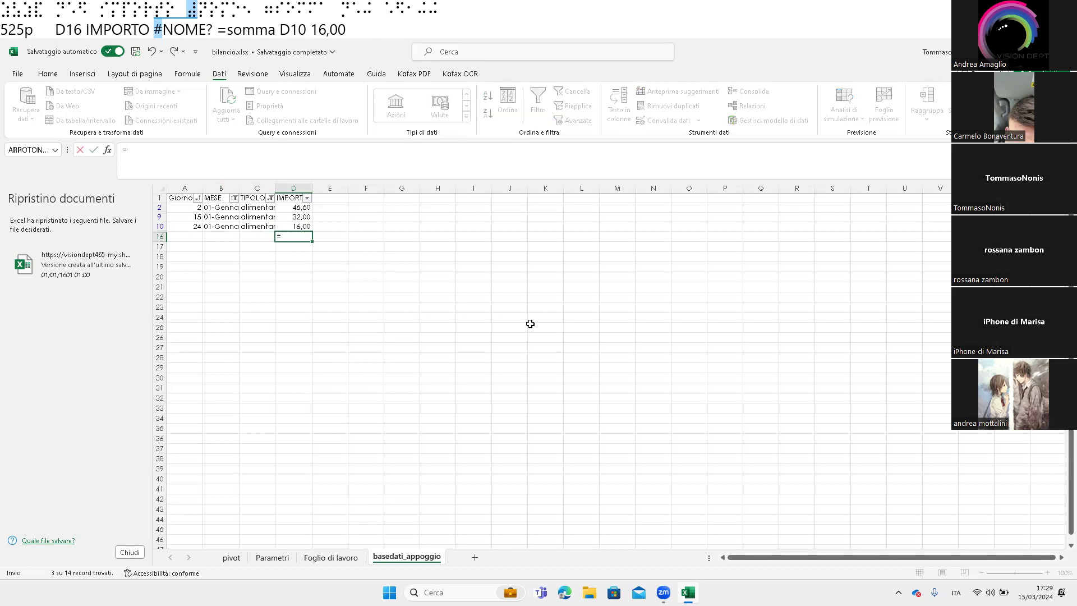
pyautogui.write('somma(')
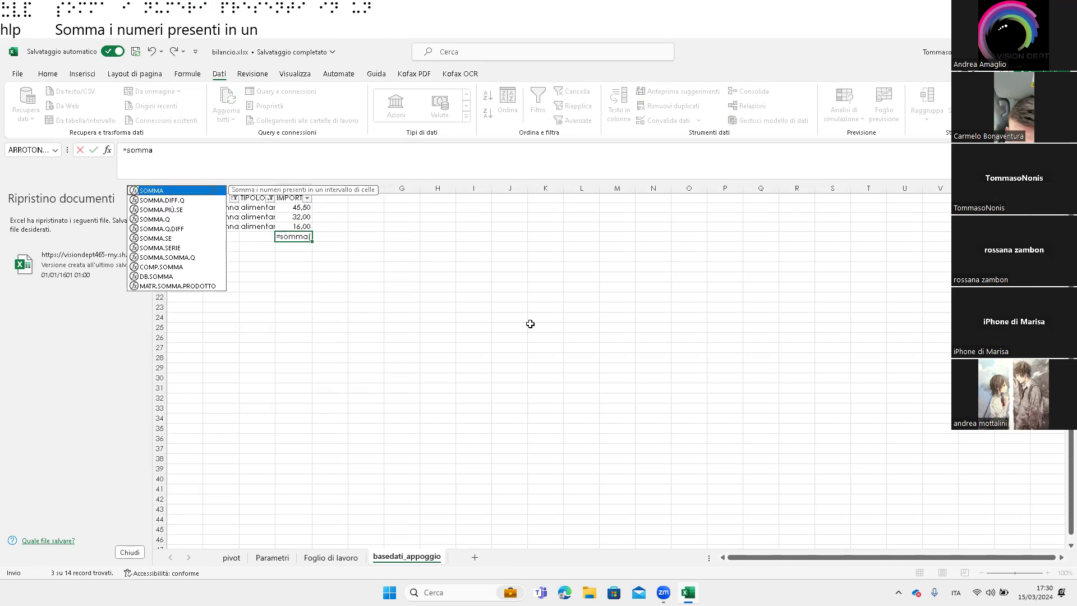
pyautogui.write(')')
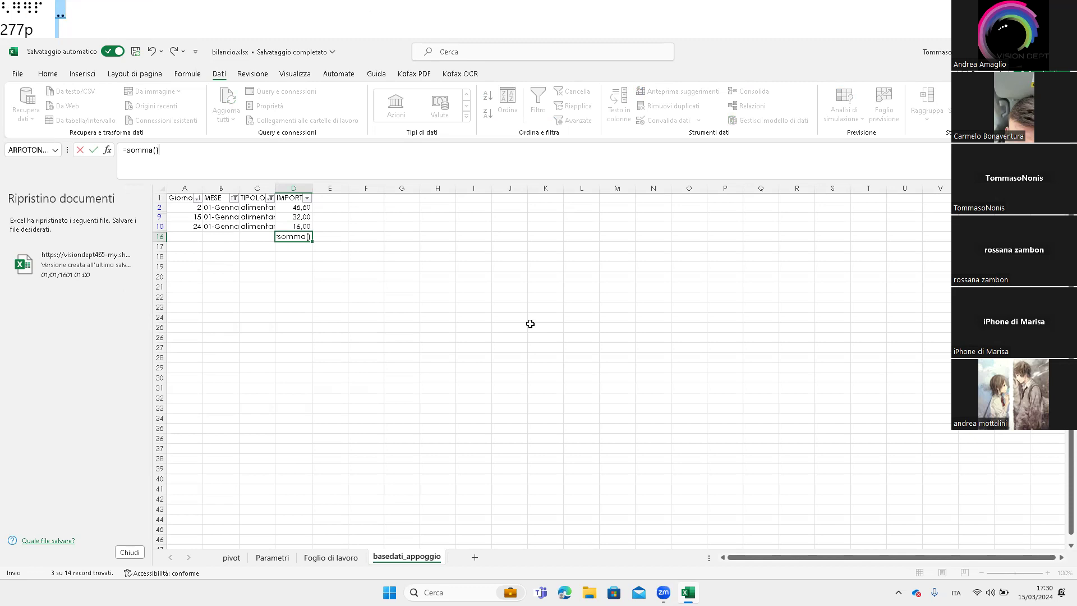
pyautogui.press('F2')
pyautogui.press('Left')
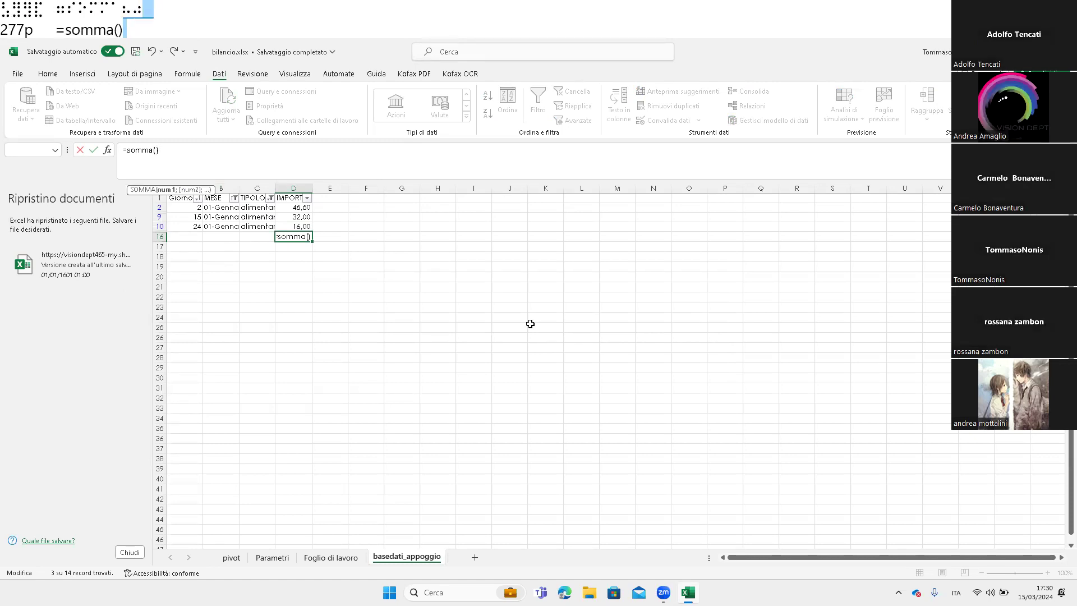
pyautogui.press('Left')
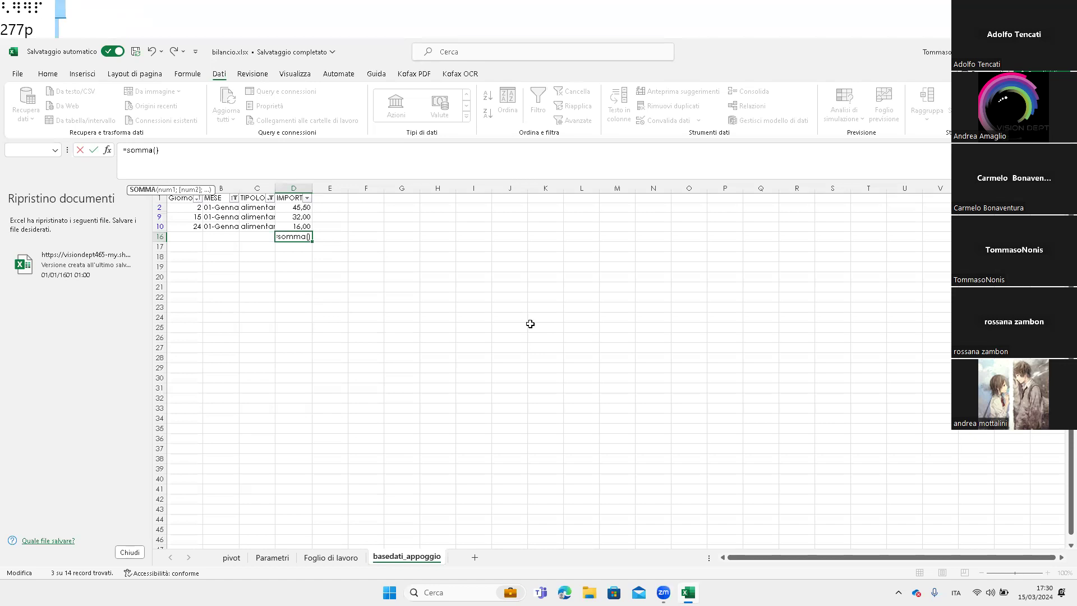
pyautogui.hotkey('ctrl', 'Return')
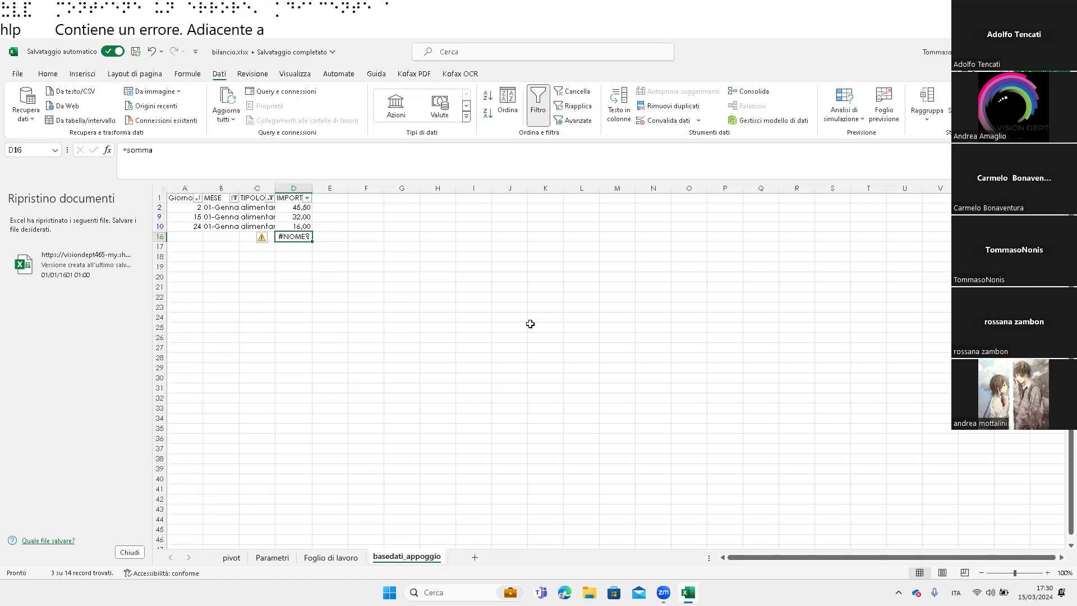
pyautogui.press('Down')
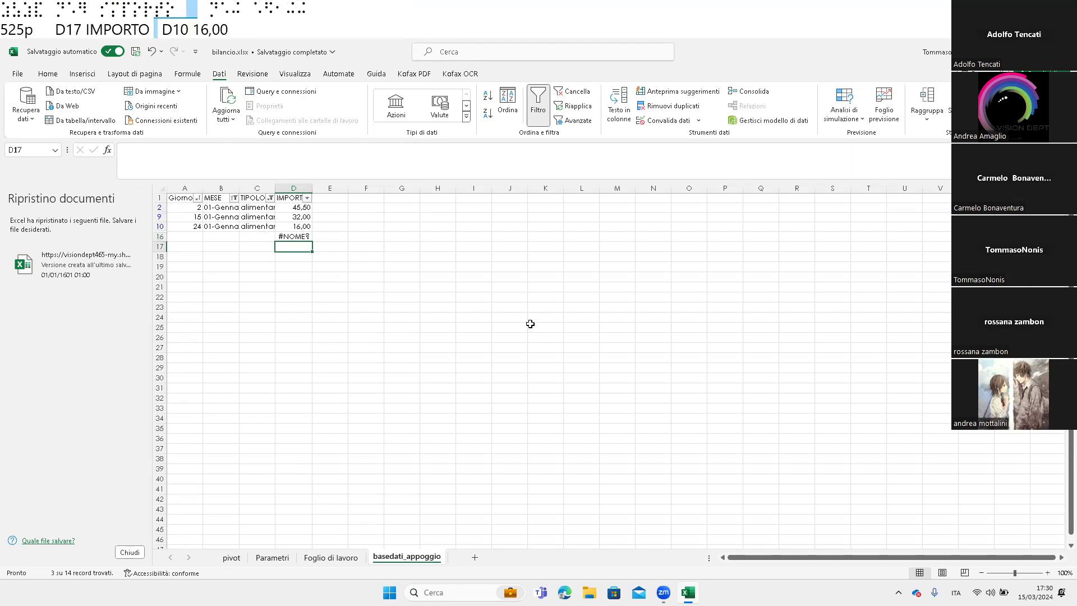
# Re-edit and recommit the formula in D16 unchanged
pyautogui.press('Up')
pyautogui.press('F2')
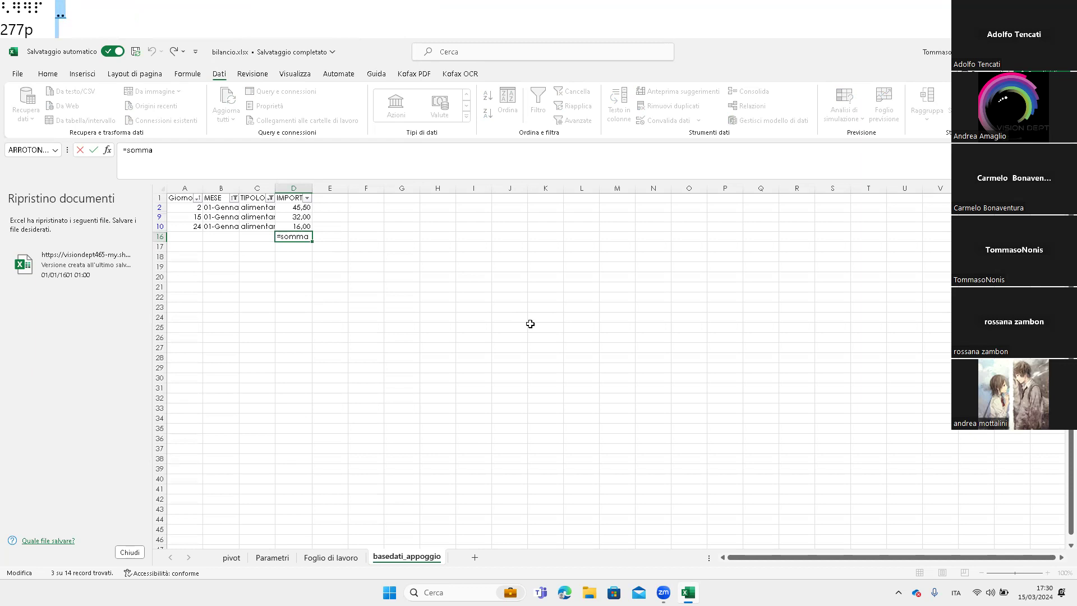
pyautogui.press('Return')
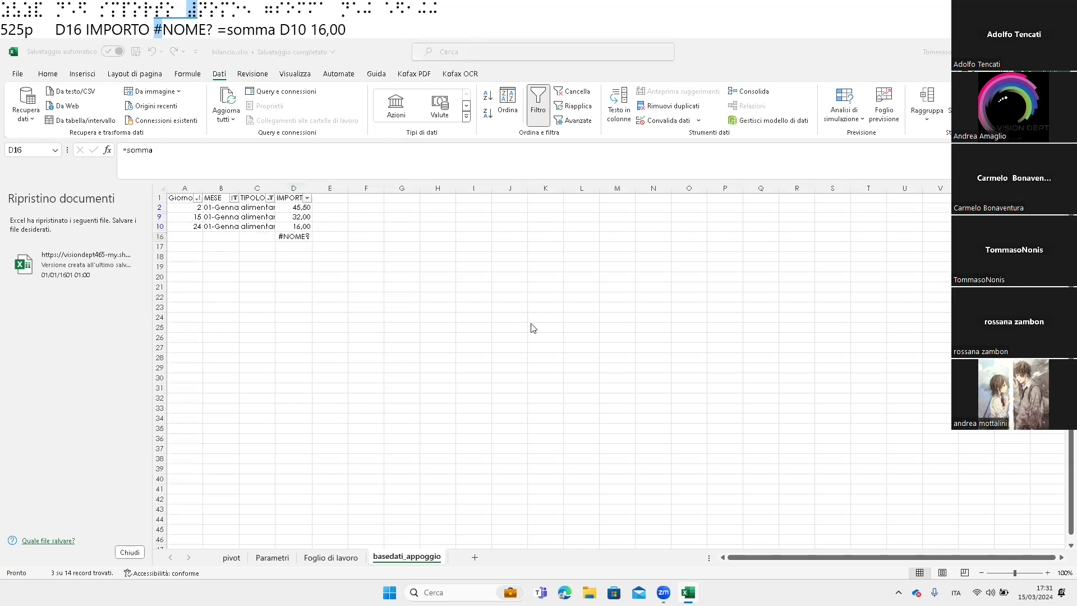
# Check the Zoom meeting controls, then return to Excel's File backstage view
pyautogui.hotkey('alt', 'Tab')
pyautogui.press('Tab')
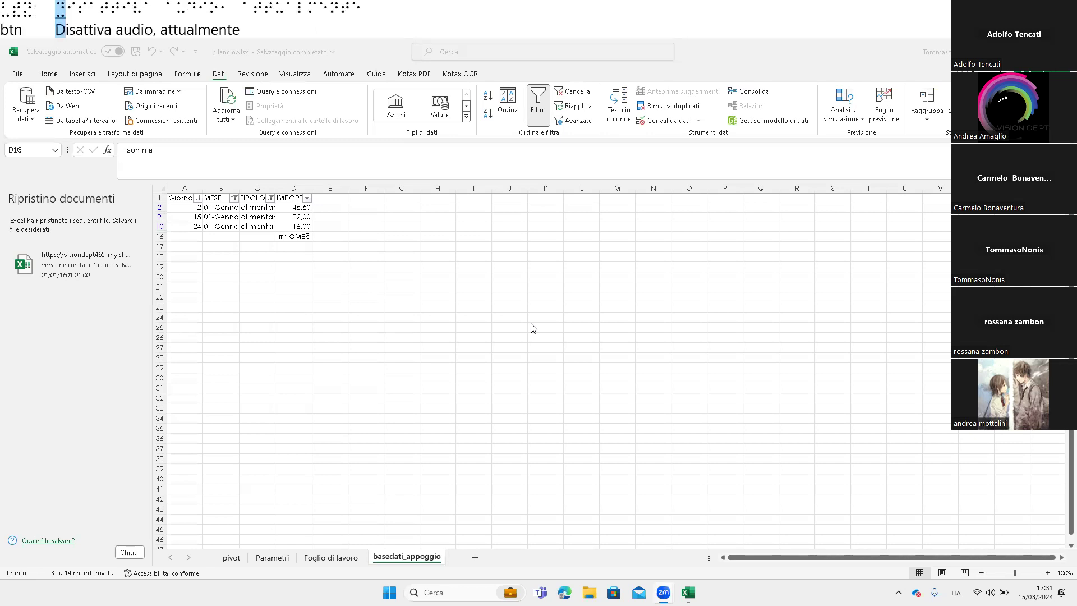
pyautogui.hotkey('alt', 's')
pyautogui.press('Escape')
pyautogui.press('Tab')
pyautogui.press('Tab')
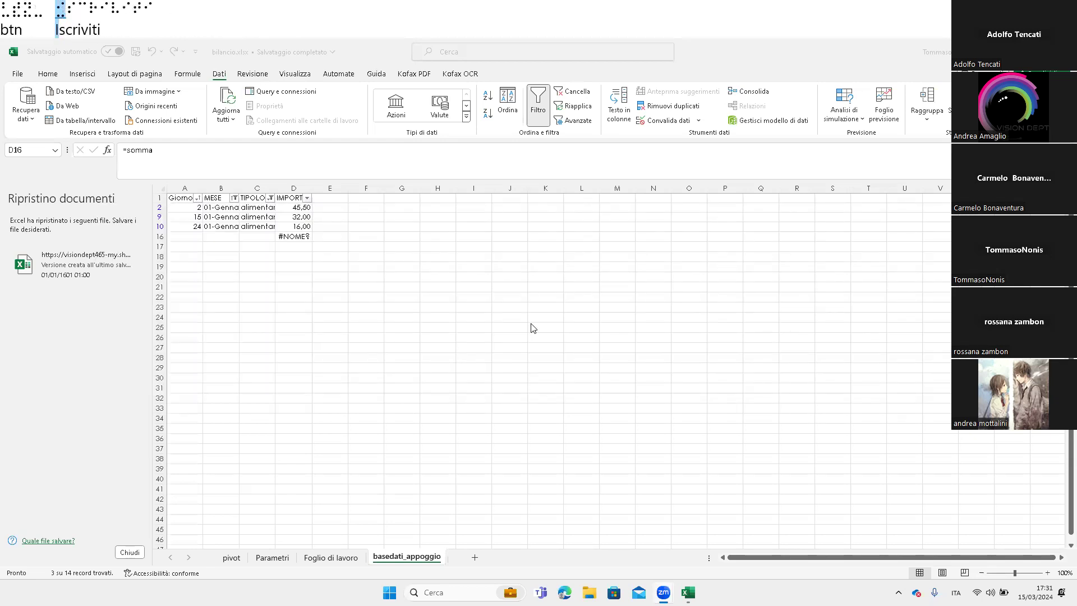
pyautogui.hotkey('alt', 'Tab')
pyautogui.hotkey('alt', 'f')
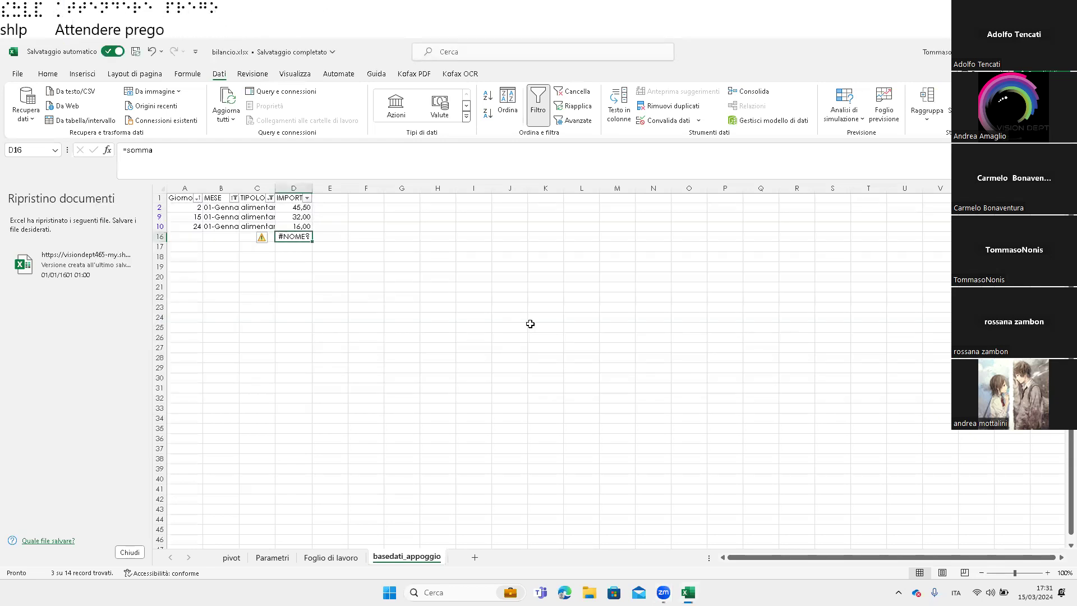
pyautogui.press('Up')
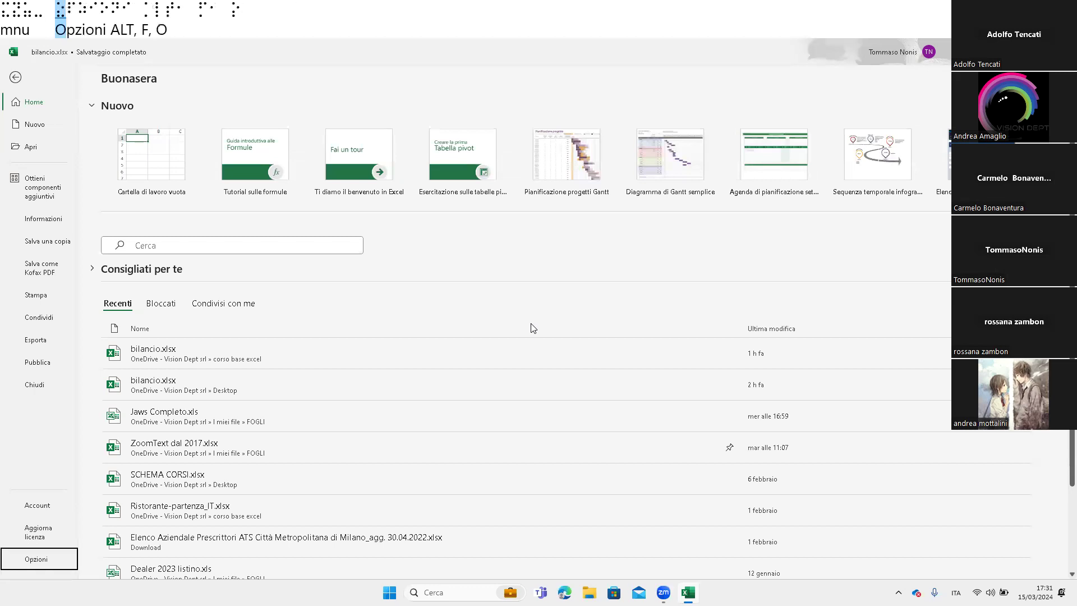
# Open Opzioni di Excel on Impostazioni avanzate and step through its editing options
pyautogui.press('Escape')
pyautogui.press('a')
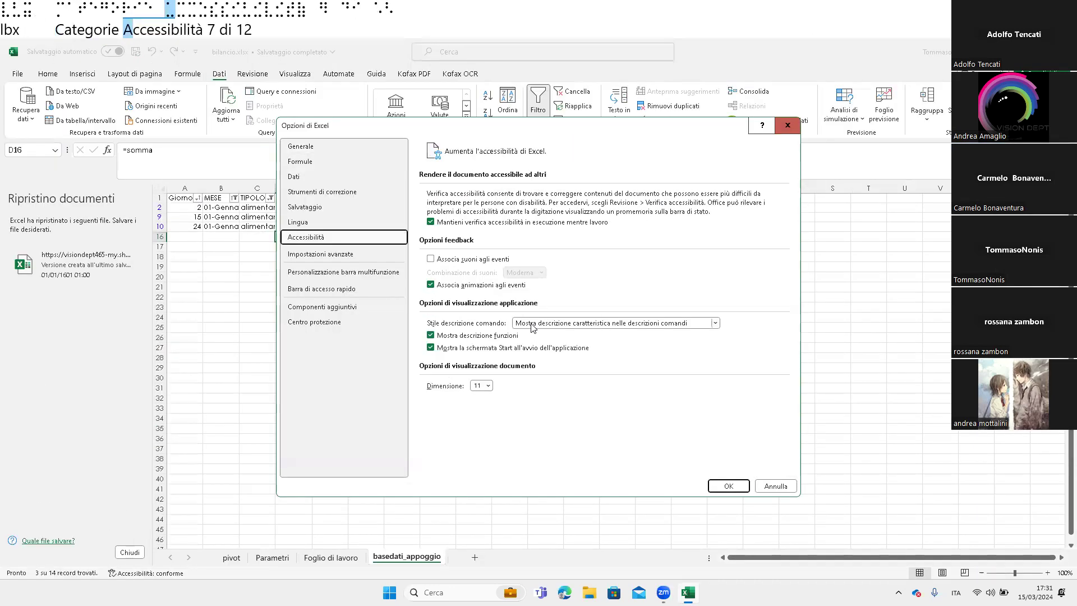
pyautogui.press('Down')
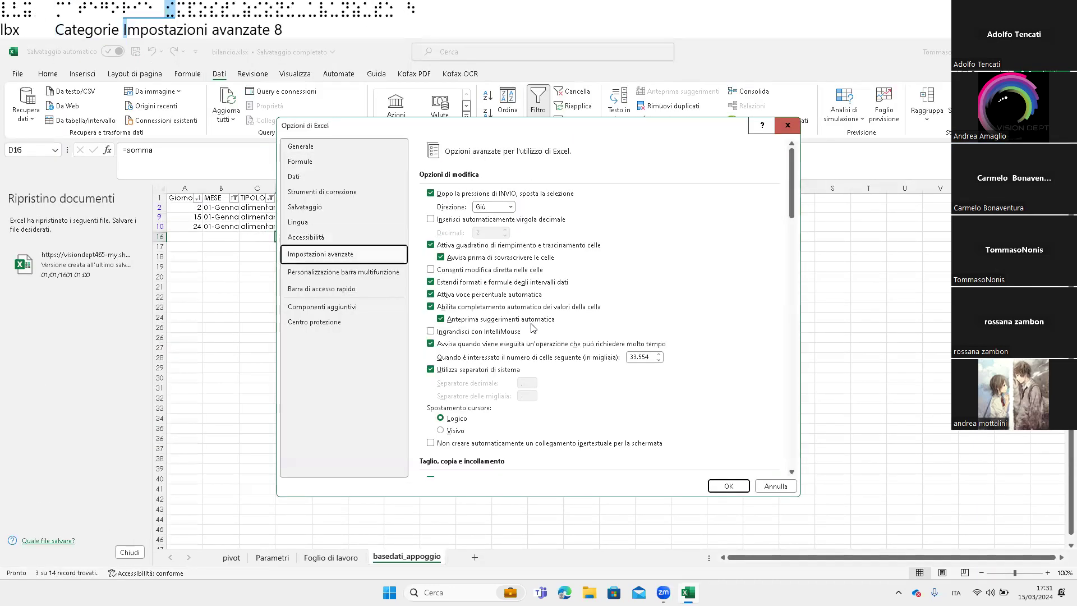
pyautogui.press('Tab')
pyautogui.press('Tab')
pyautogui.press('Tab')
pyautogui.press('Tab')
pyautogui.press('Tab')
pyautogui.press('Tab')
pyautogui.press('Tab')
pyautogui.press('Tab')
pyautogui.press('Tab')
pyautogui.press('Tab')
pyautogui.press('Tab')
pyautogui.press('Tab')
pyautogui.press('Tab')
pyautogui.press('Tab')
pyautogui.press('Tab')
pyautogui.press('Tab')
pyautogui.press('Tab')
pyautogui.press('Tab')
pyautogui.press('Tab')
pyautogui.press('Tab')
pyautogui.press('Tab')
pyautogui.press('Tab')
pyautogui.press('Tab')
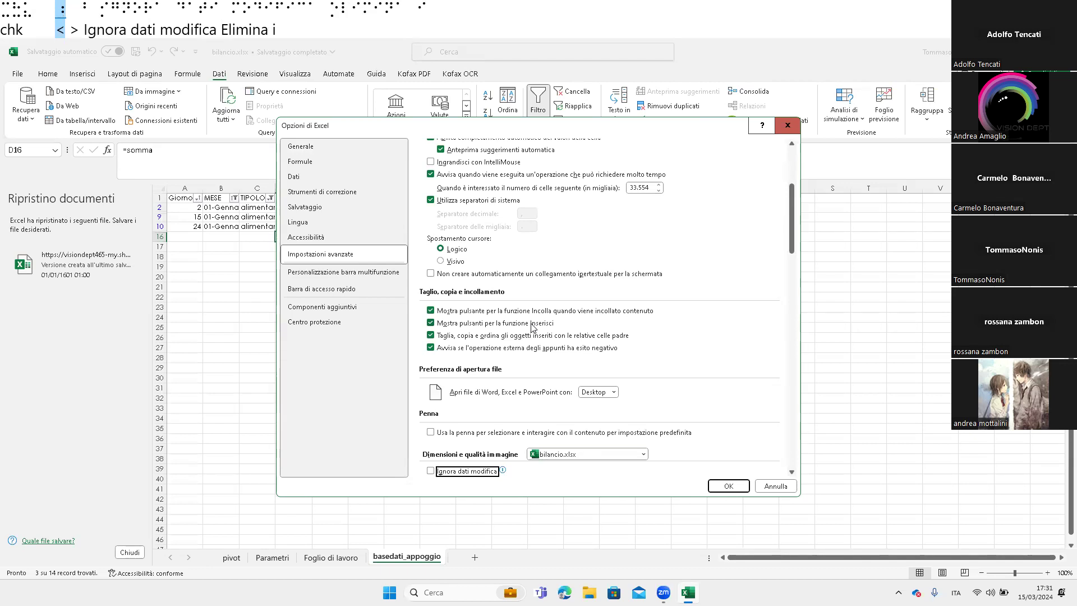
# Switch to Zoom's screen-sharing controls and stop sharing the Excel screen
pyautogui.hotkey('alt', 'Tab')
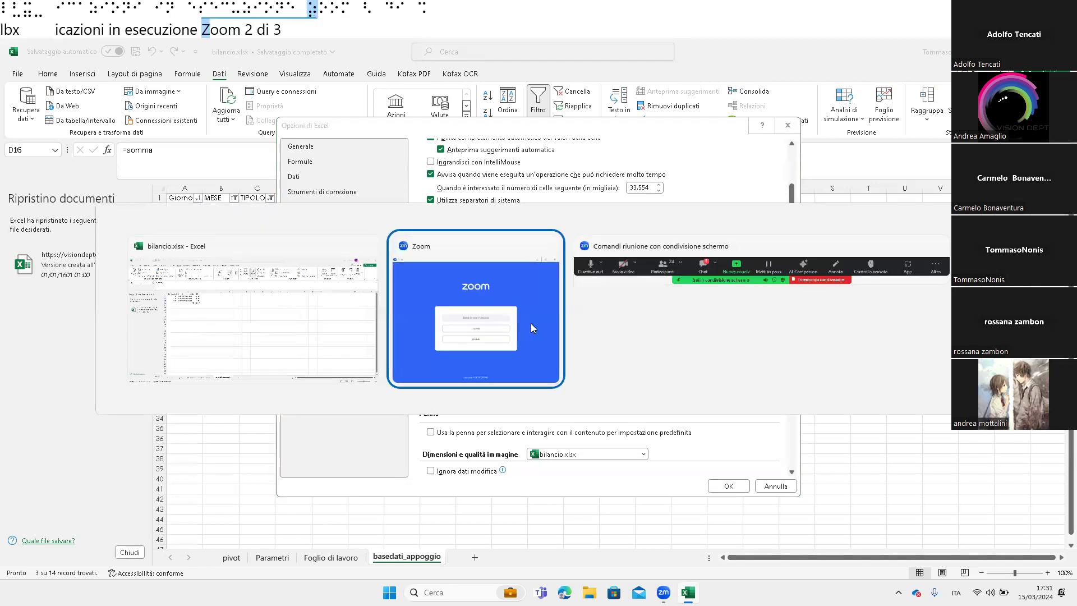
pyautogui.hotkey('alt', 'Tab')
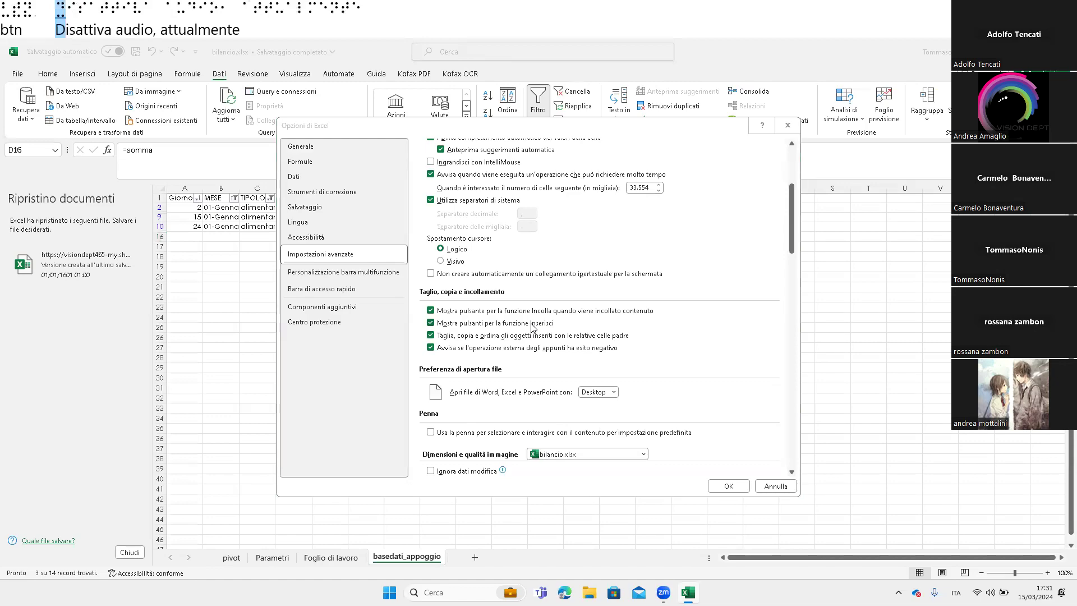
pyautogui.hotkey('alt', 's')
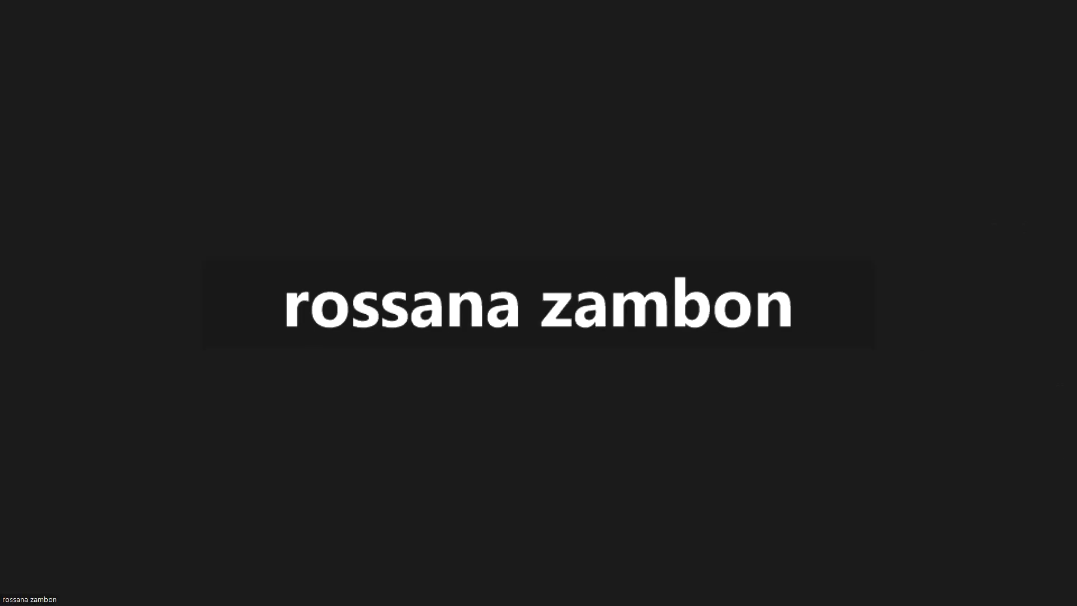
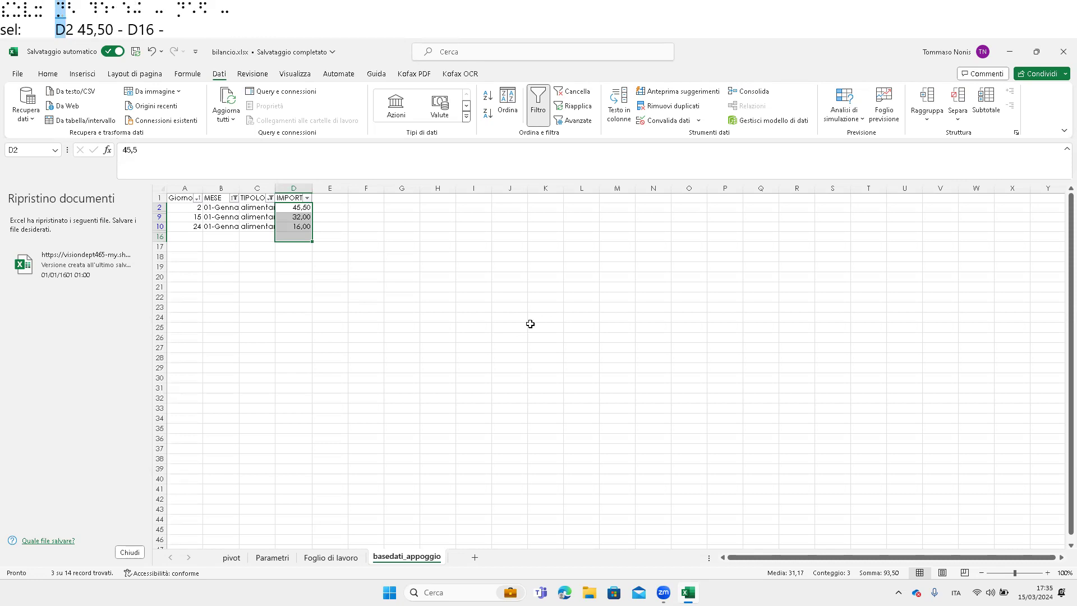
# Review the visible amounts, then AutoSum =SUBTOTALE(9;D2:D15) into D16, totalling 93,50
pyautogui.press('Down')
pyautogui.press('Up')
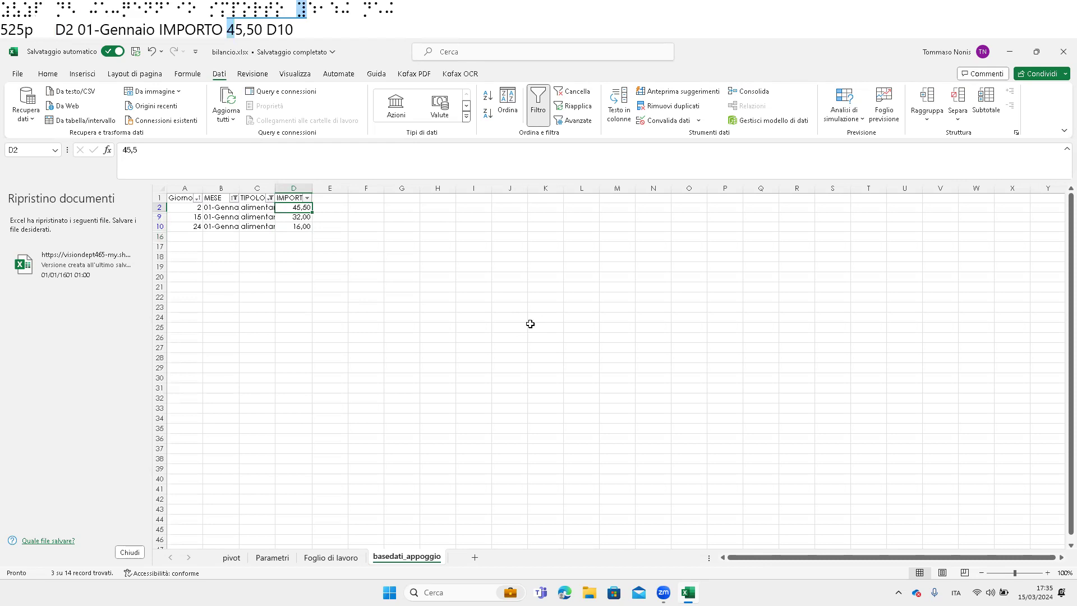
pyautogui.press('Down')
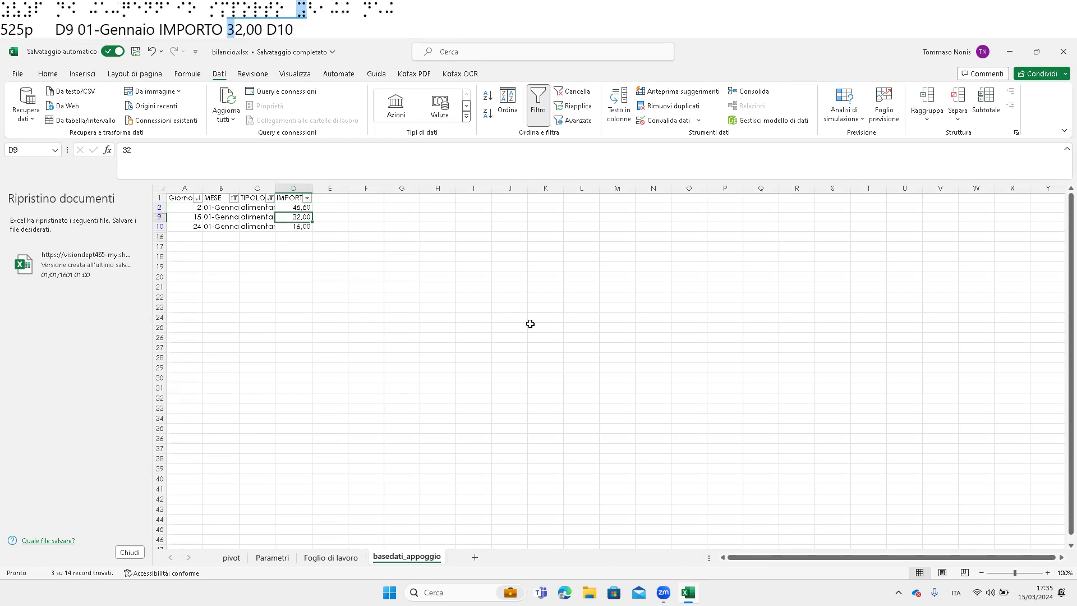
pyautogui.press('Down')
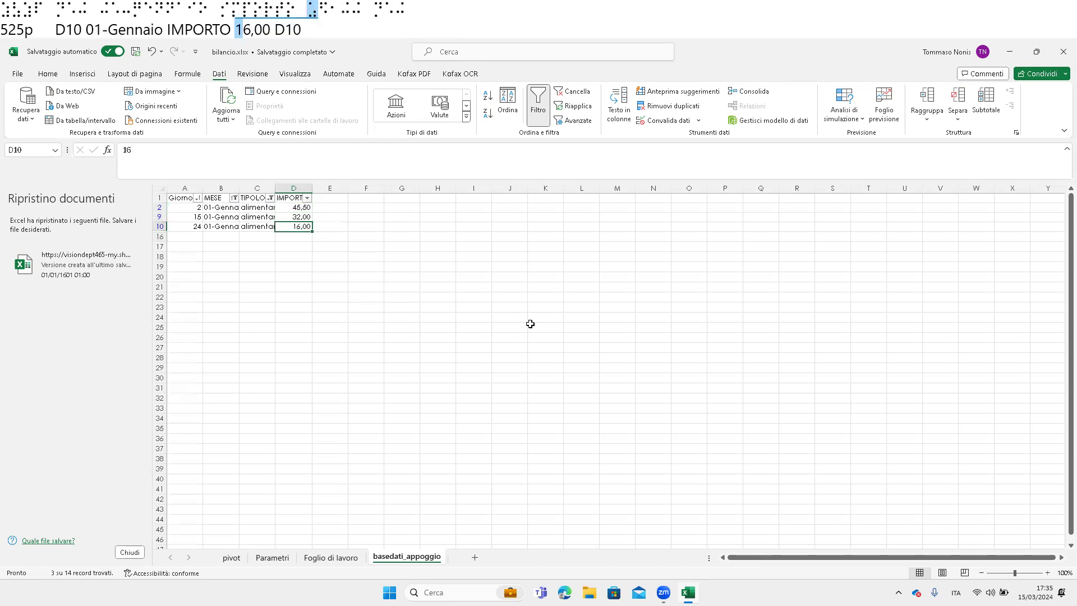
pyautogui.press('Down')
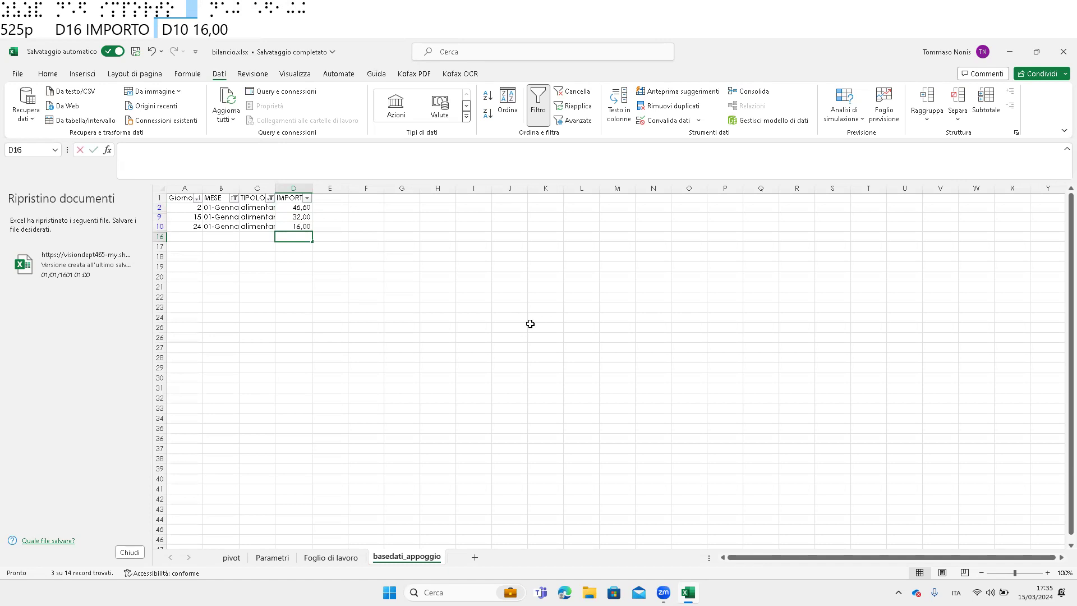
pyautogui.hotkey('alt', '=')
pyautogui.press('Return')
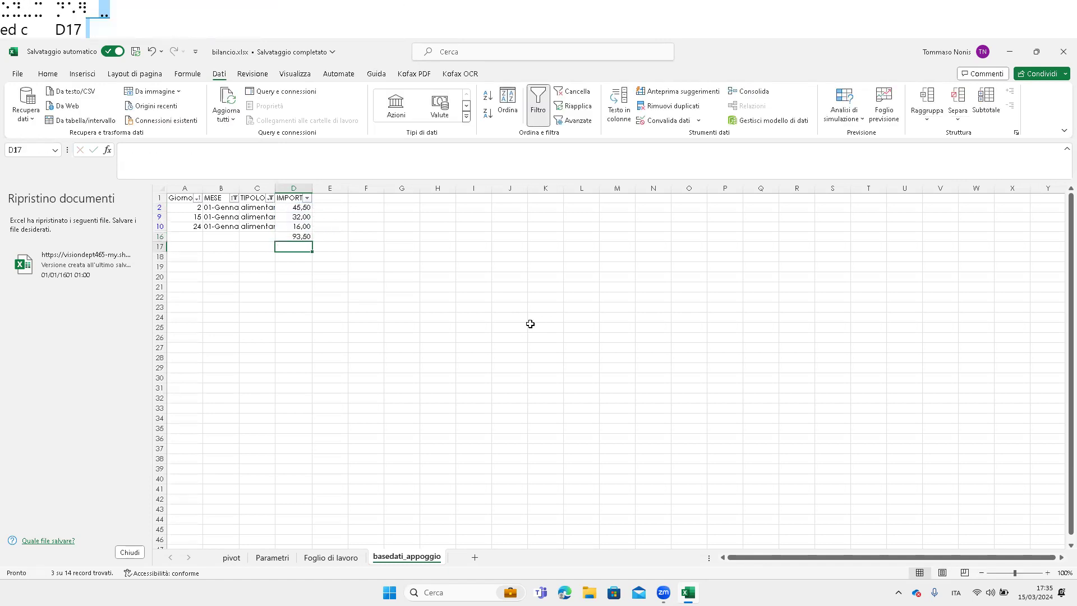
pyautogui.press('Up')
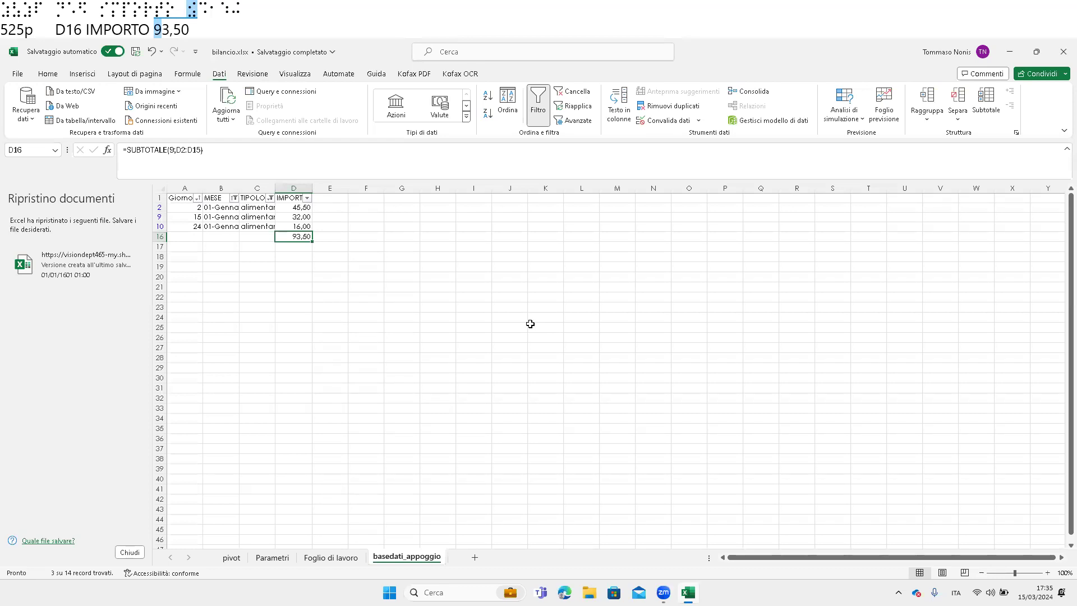
# Switch the JAWS braille view to 'Excel-Vista attiva su 1, celle monitorate su 2'
pyautogui.press('ctrl+shift+Insert+v')
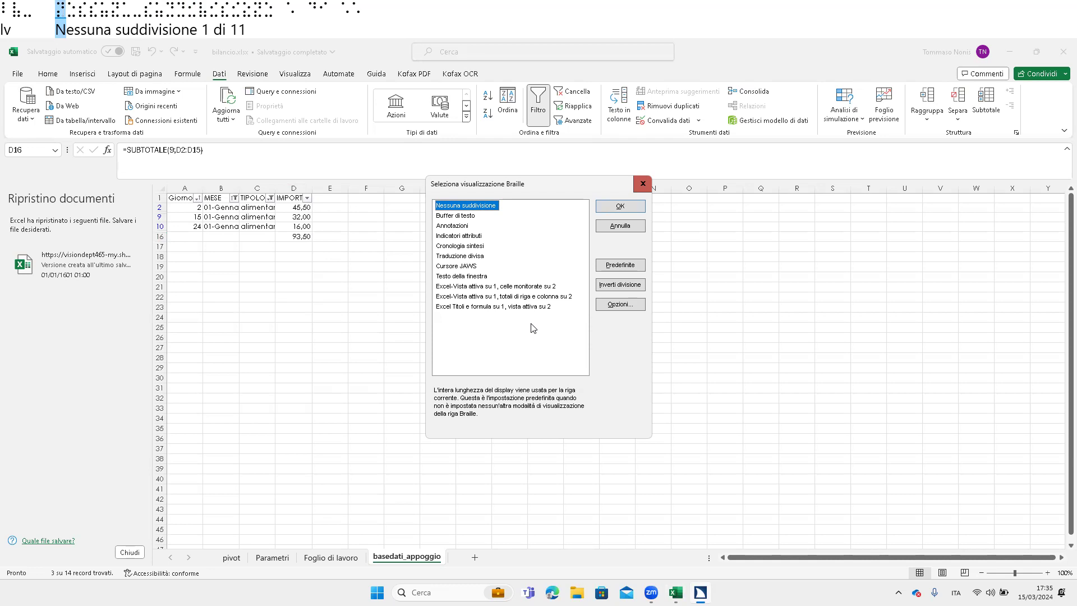
pyautogui.press('End')
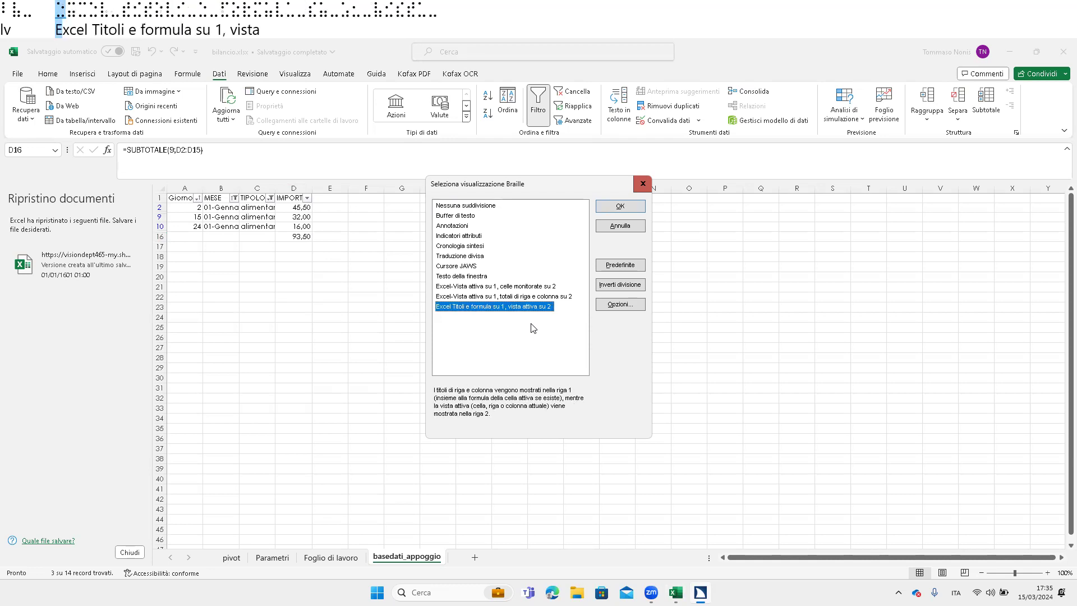
pyautogui.press('Up')
pyautogui.press('Up')
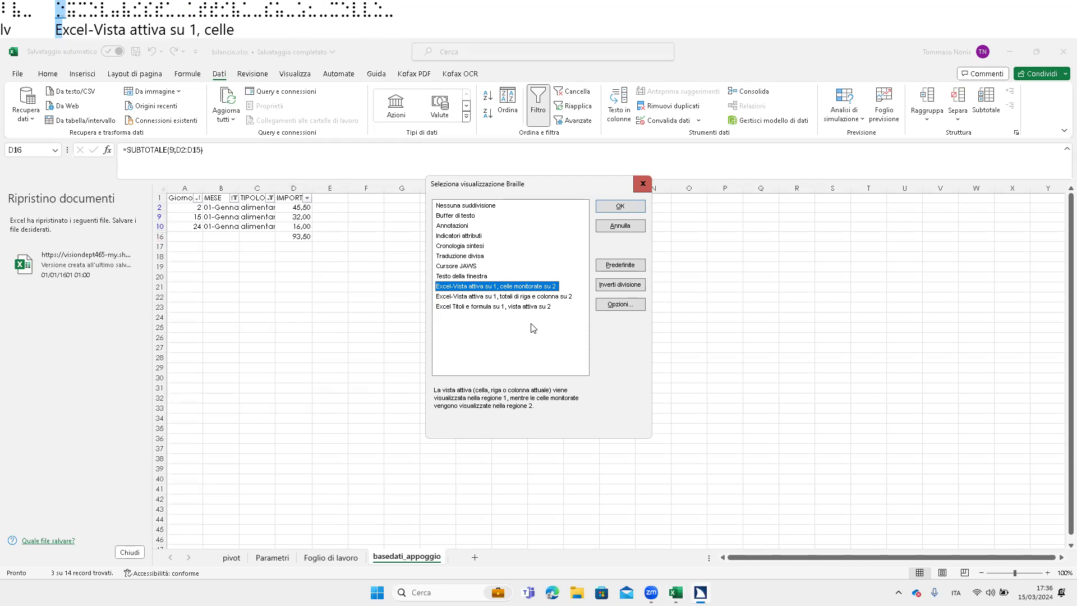
pyautogui.press('Return')
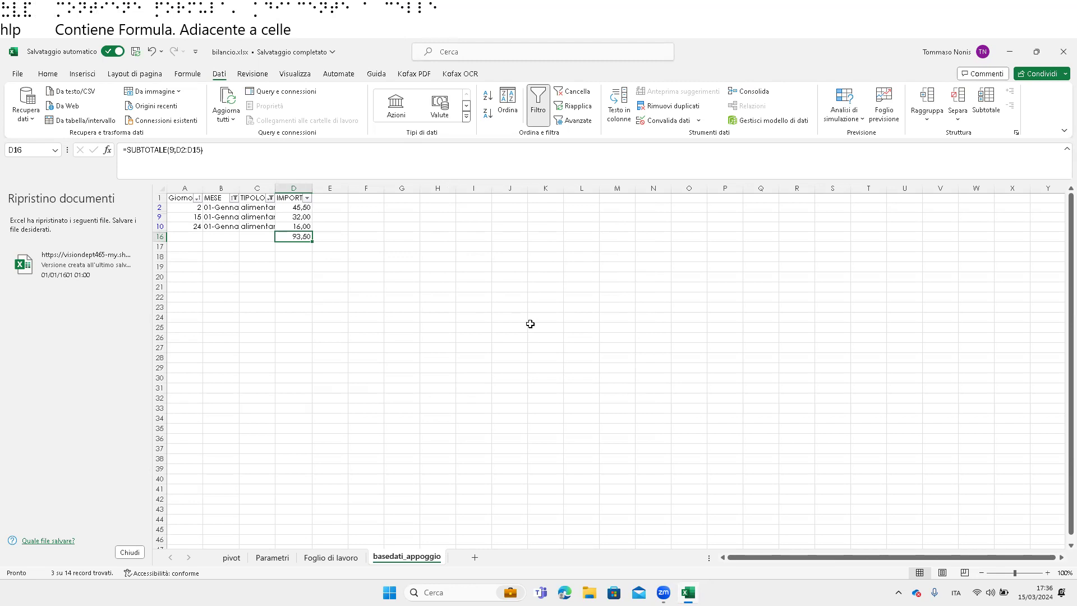
# Make D16 JAWS monitored cell 1 with Alt+Shift+1, replacing D10
pyautogui.press('Down')
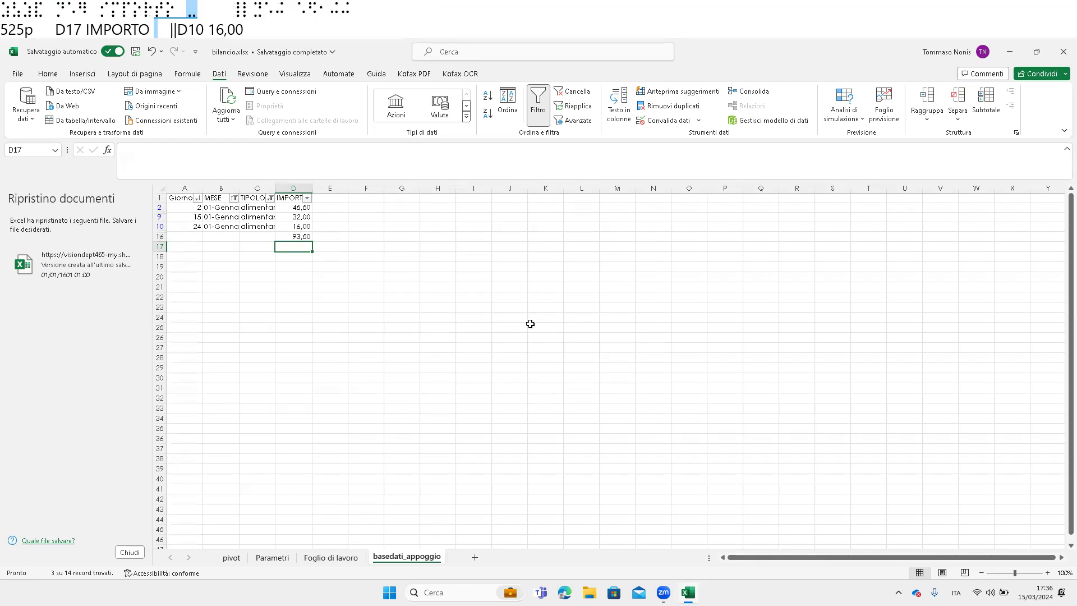
pyautogui.press('Down')
pyautogui.press('Down')
pyautogui.press('Down')
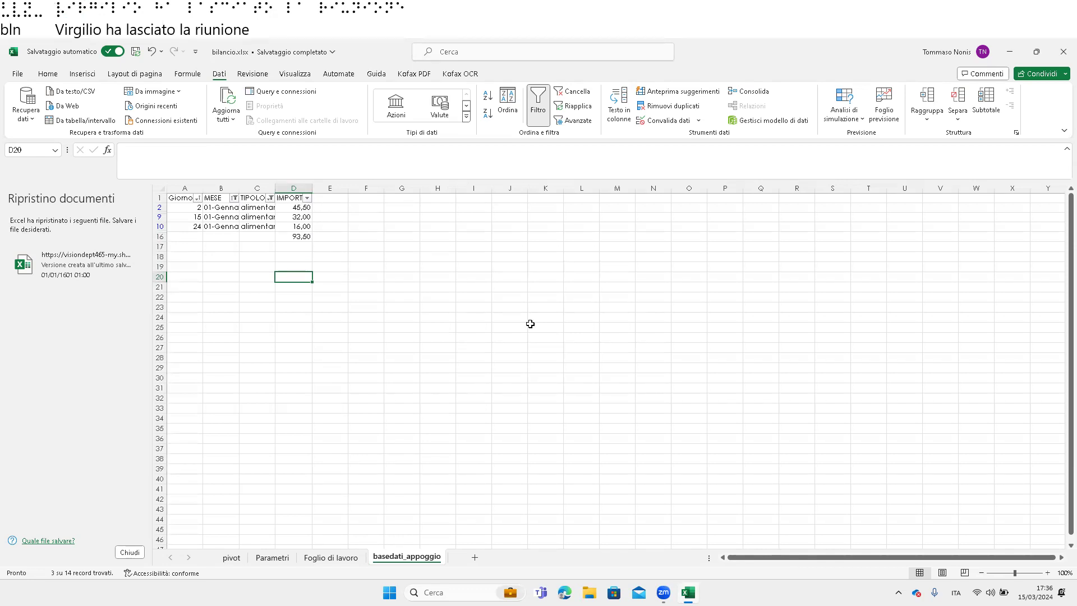
pyautogui.press('insert+Up')
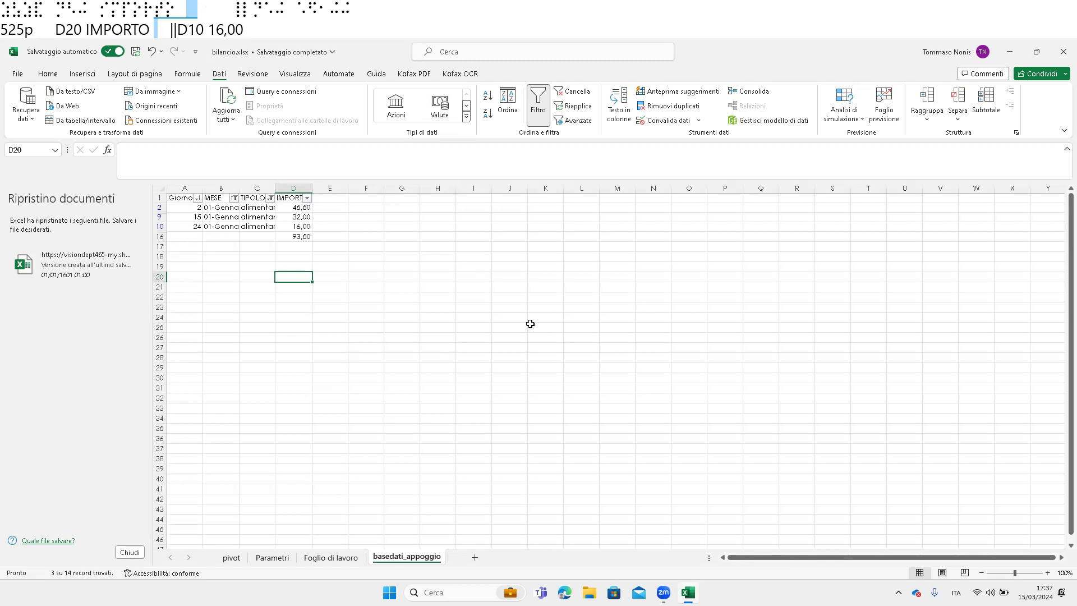
pyautogui.press('Up')
pyautogui.press('Up')
pyautogui.press('Up')
pyautogui.press('Up')
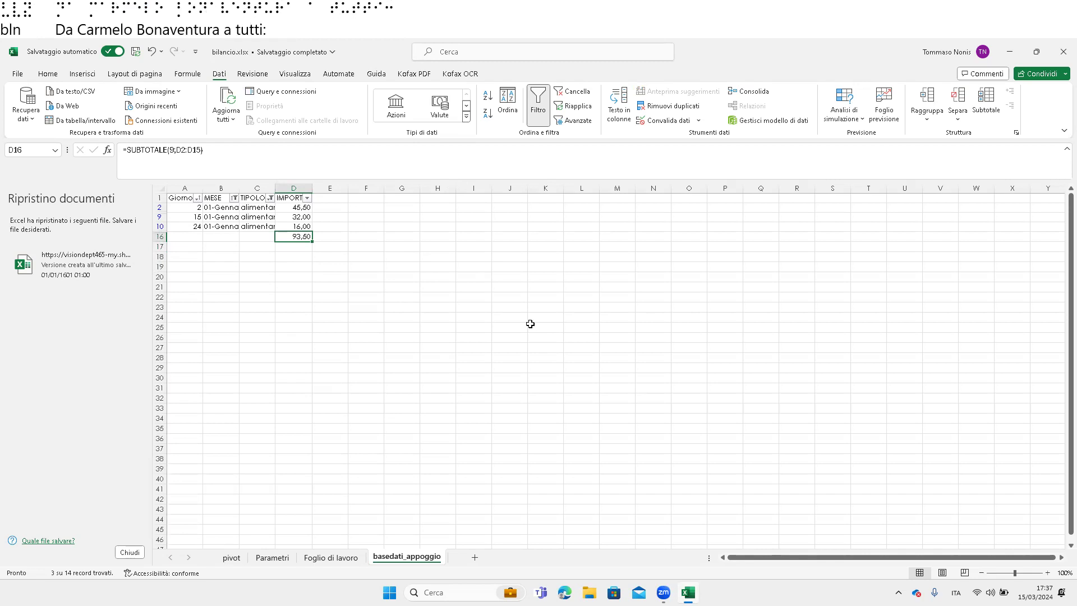
pyautogui.hotkey('alt', 'shift', '1')
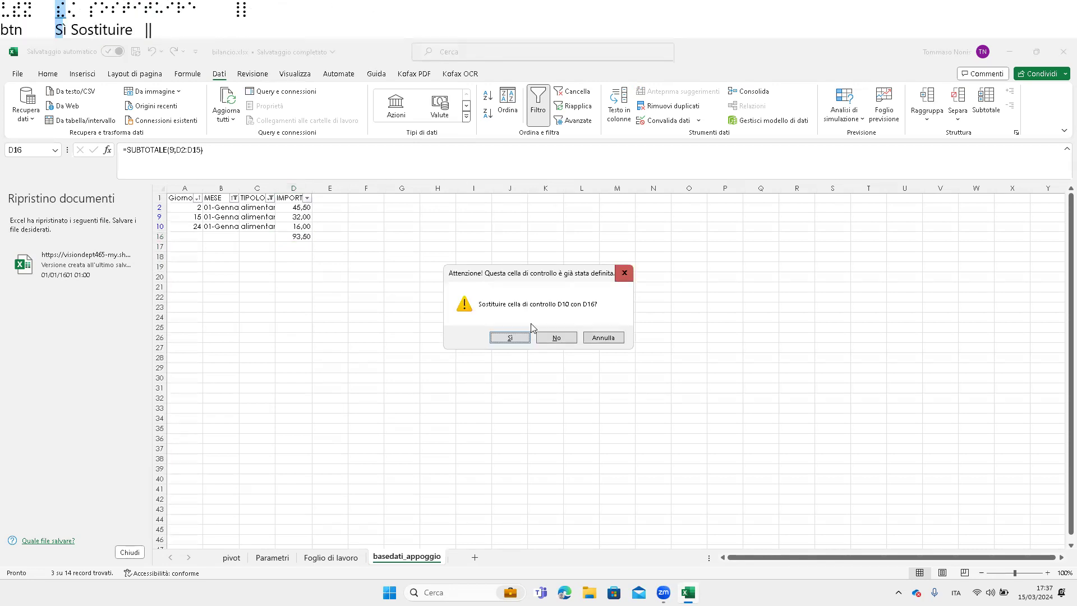
pyautogui.press('Return')
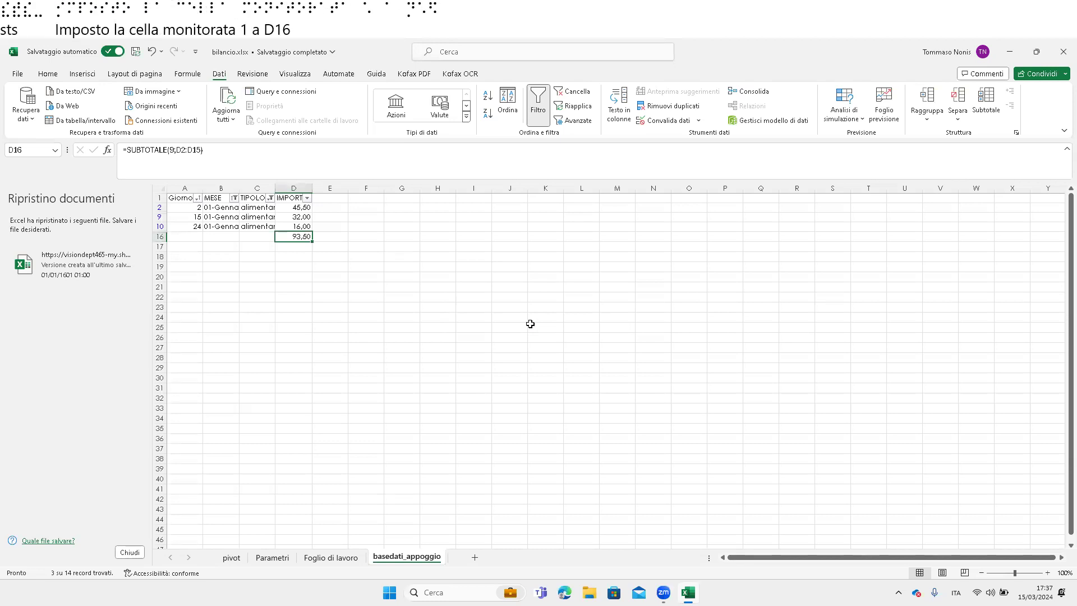
# Change D9 from 32,00 to 20,00 and check the D16 subtotal drops to 81,50
pyautogui.press('Up')
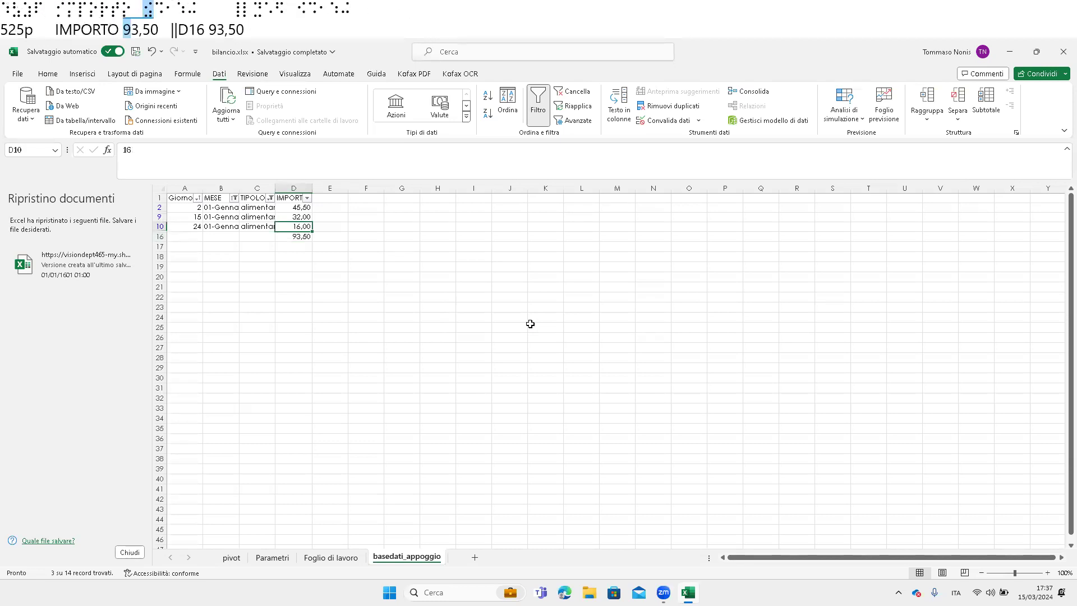
pyautogui.press('Up')
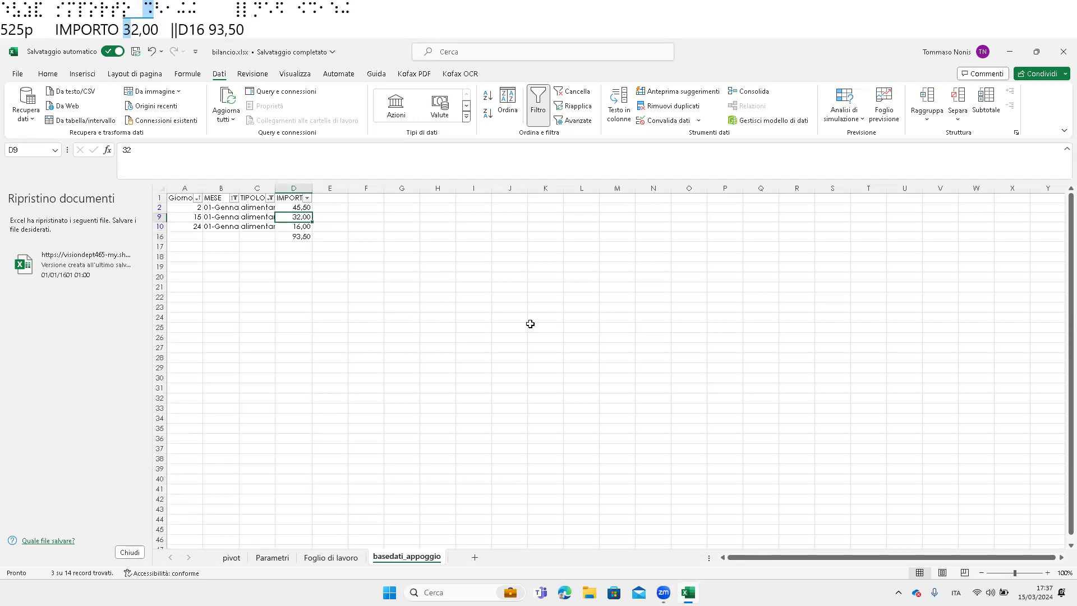
pyautogui.write('20')
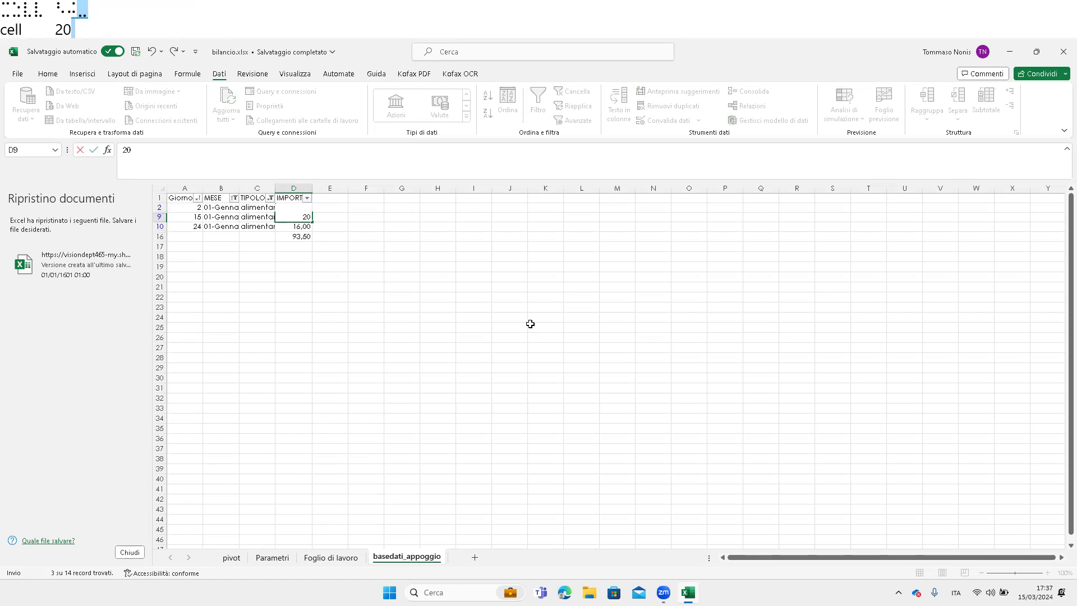
pyautogui.press('Return')
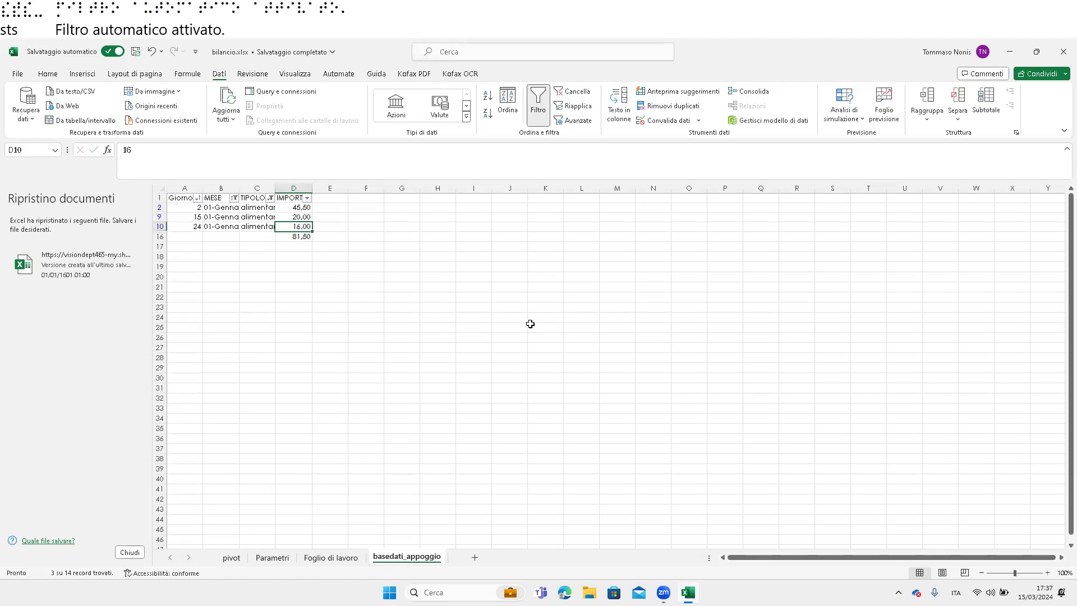
pyautogui.press('Up')
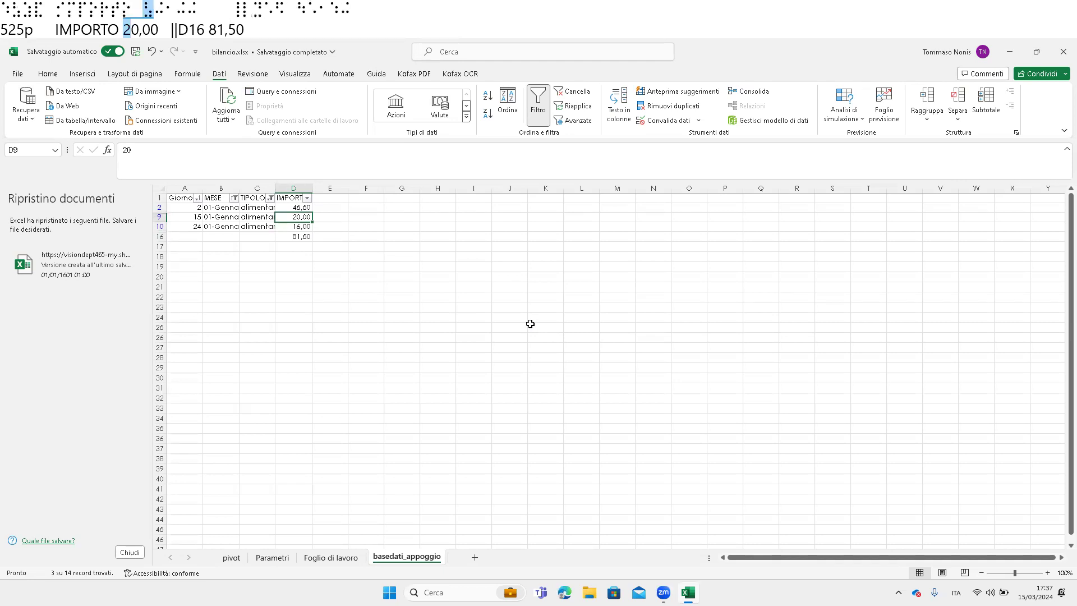
pyautogui.press('Down')
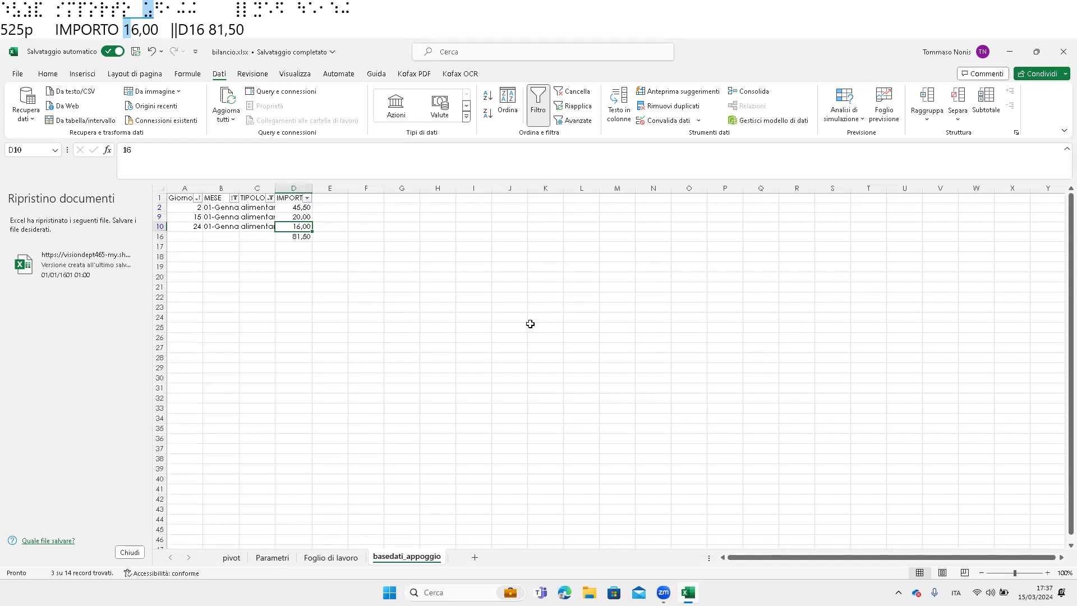
pyautogui.press('Down')
pyautogui.press('Up')
pyautogui.press('Down')
pyautogui.press('Down')
pyautogui.press('Down')
pyautogui.press('Down')
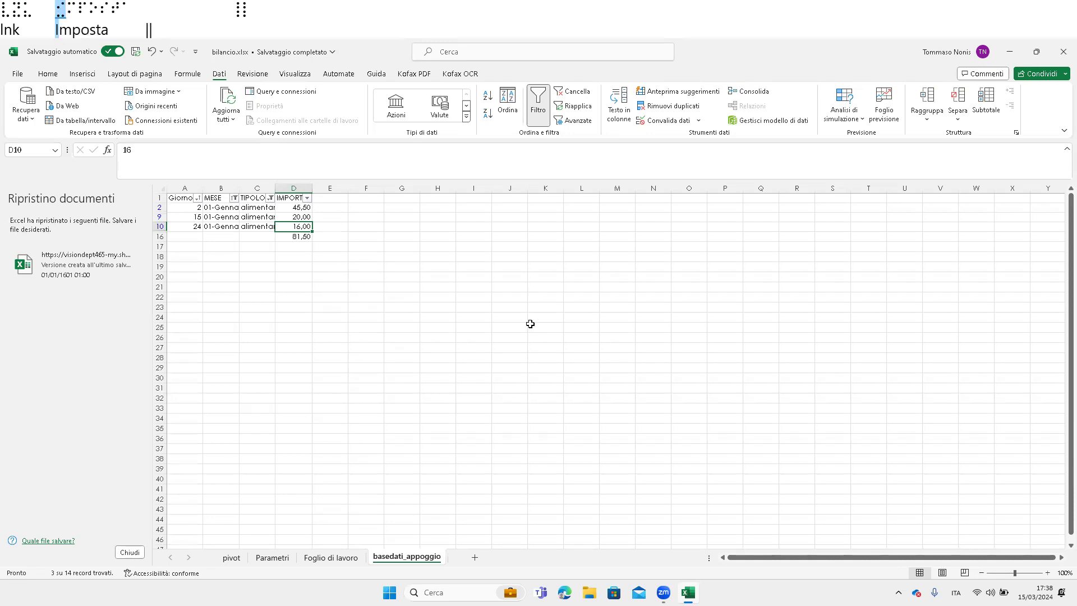
pyautogui.press('Down')
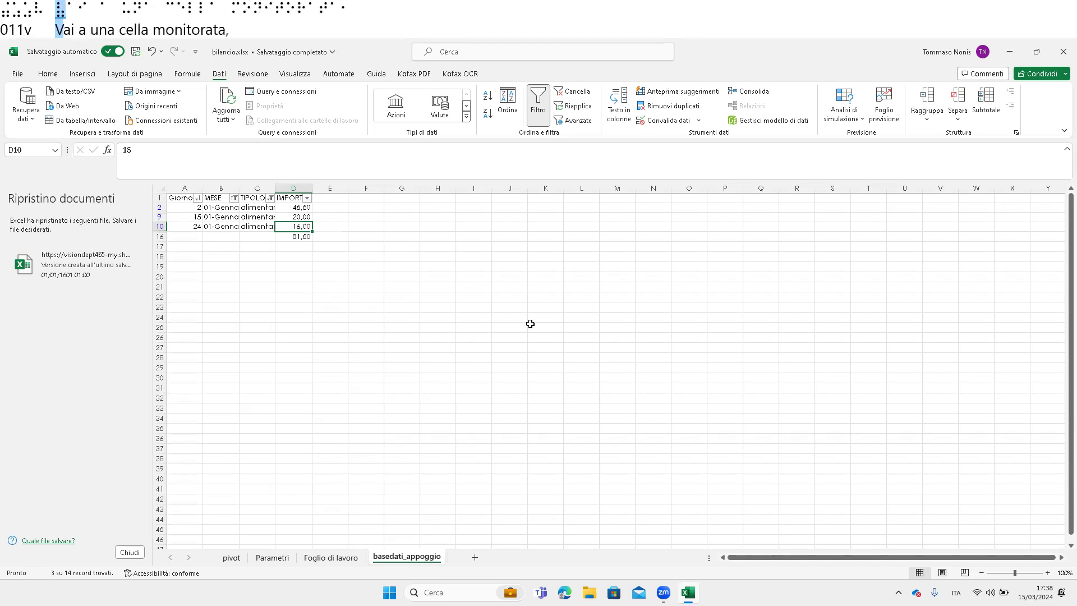
pyautogui.press('Down')
pyautogui.press('Down')
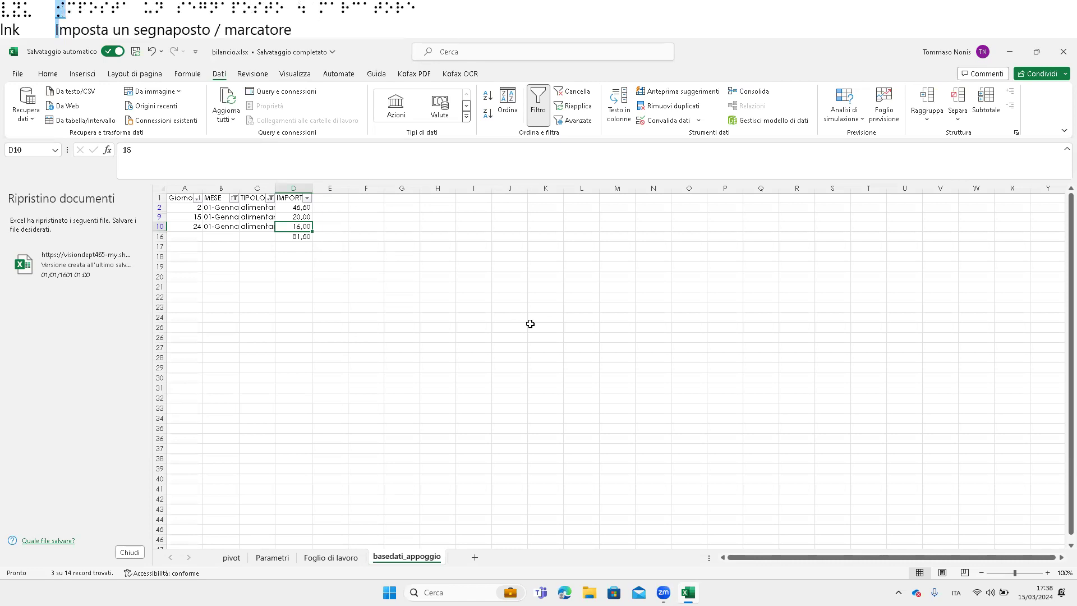
pyautogui.press('Down')
pyautogui.press('Down')
pyautogui.press('Down')
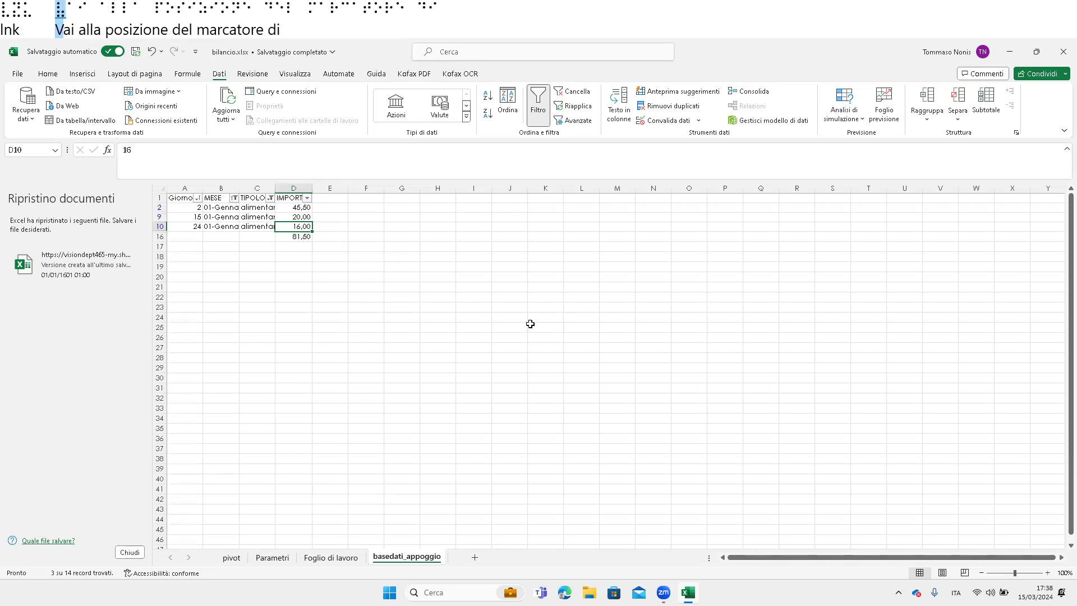
pyautogui.press('Down')
pyautogui.press('Down')
pyautogui.press('Down')
pyautogui.press('Up')
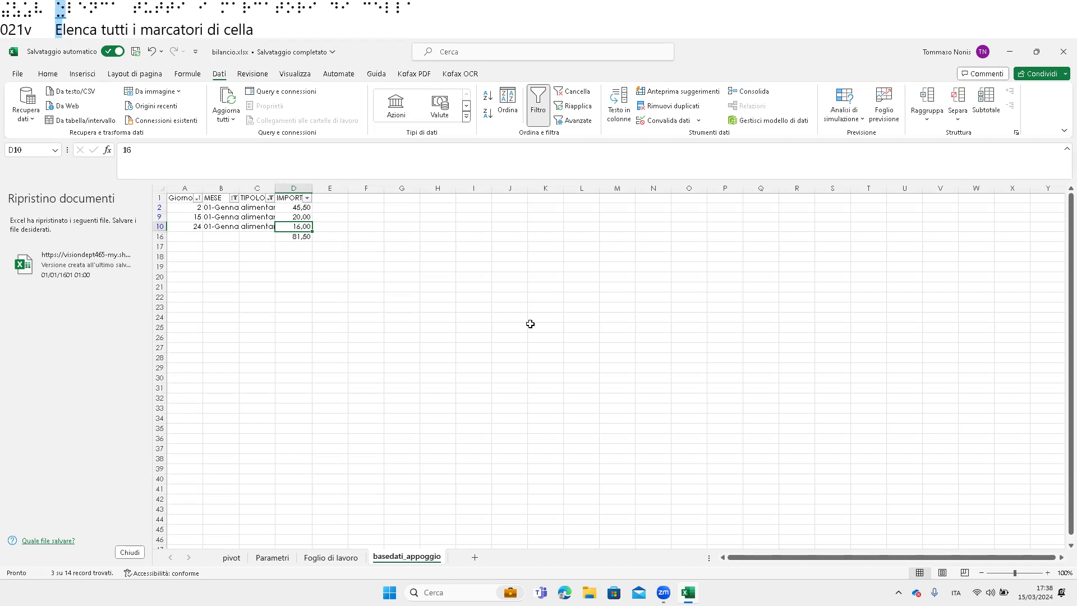
pyautogui.press('Down')
pyautogui.press('Down')
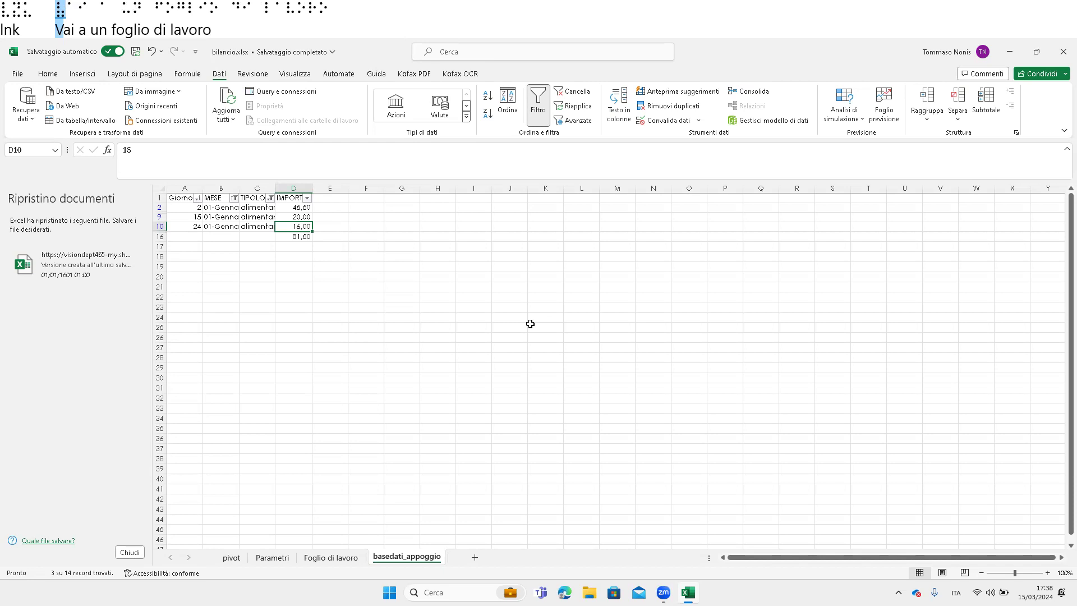
pyautogui.press('Down')
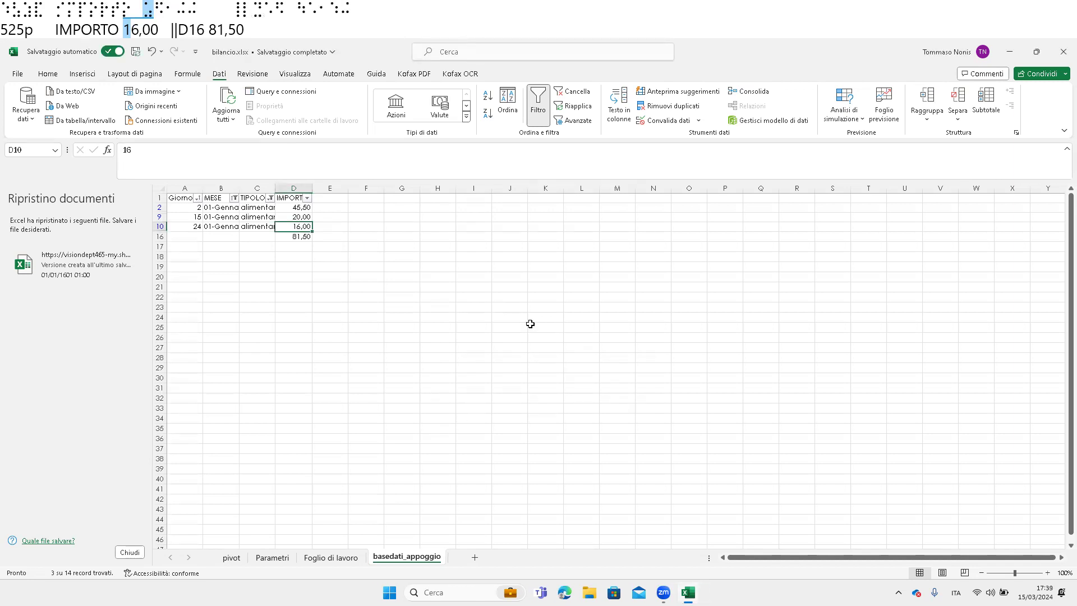
pyautogui.hotkey('ctrl', 'shift', 's')
pyautogui.press('Up')
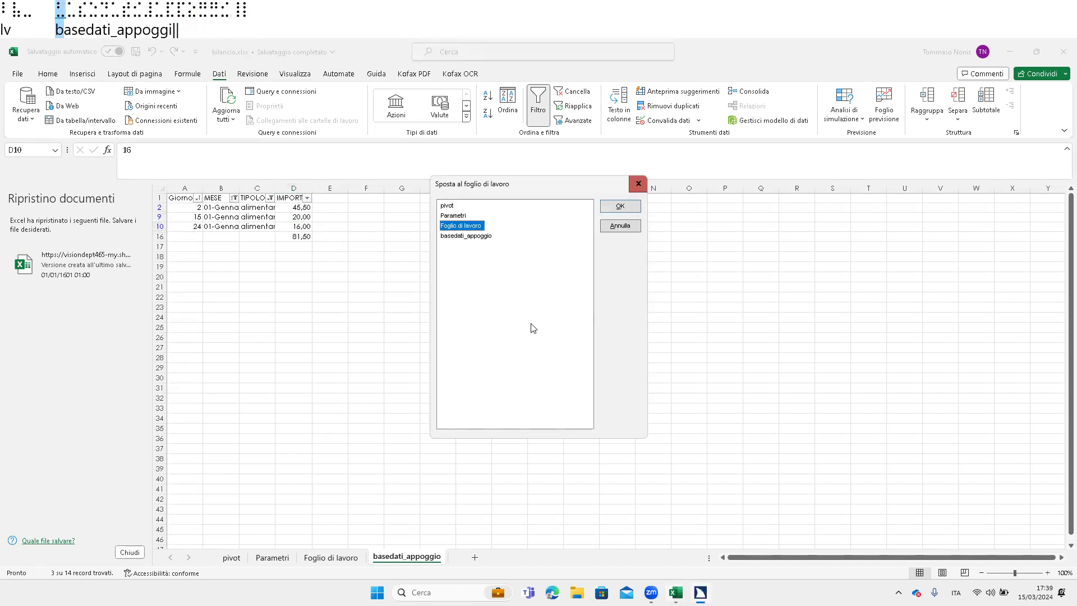
pyautogui.press('Down')
pyautogui.press('Up')
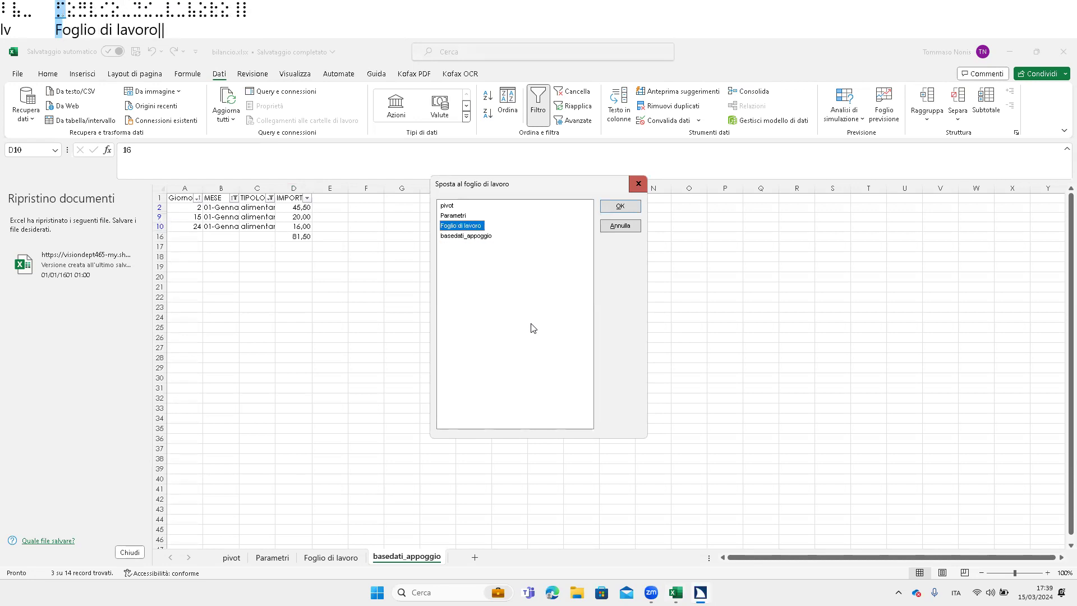
pyautogui.press('Down')
pyautogui.press('Up')
pyautogui.press('Up')
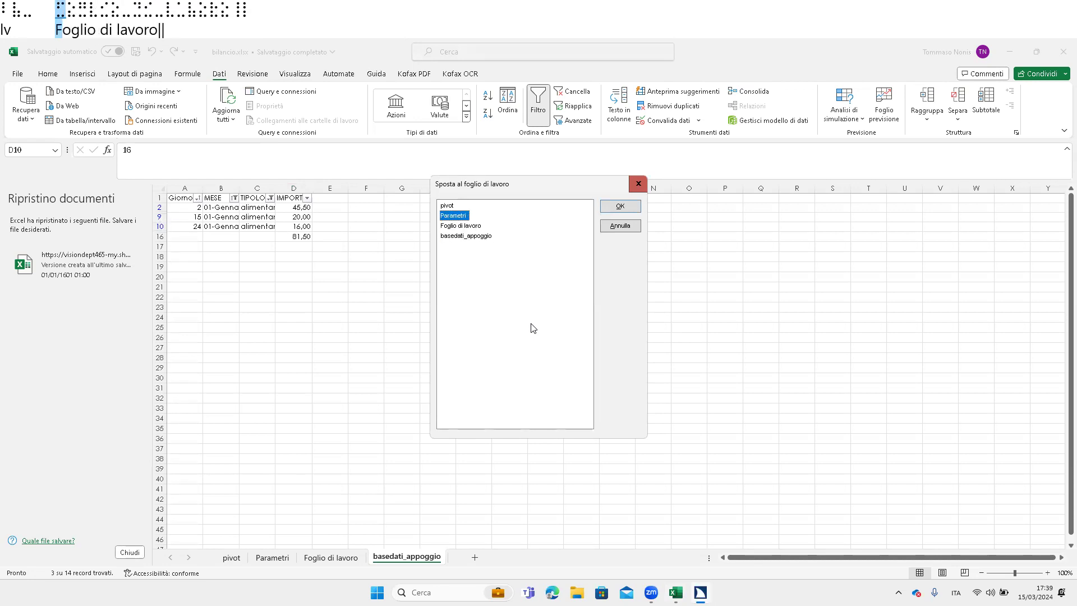
pyautogui.press('Up')
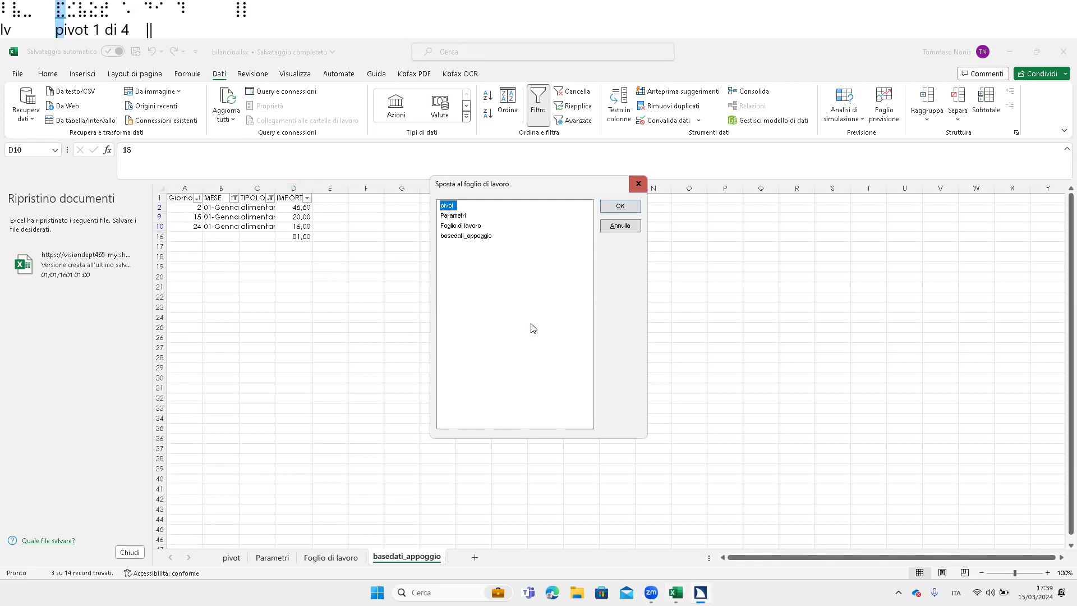
pyautogui.press('Down')
pyautogui.press('Down')
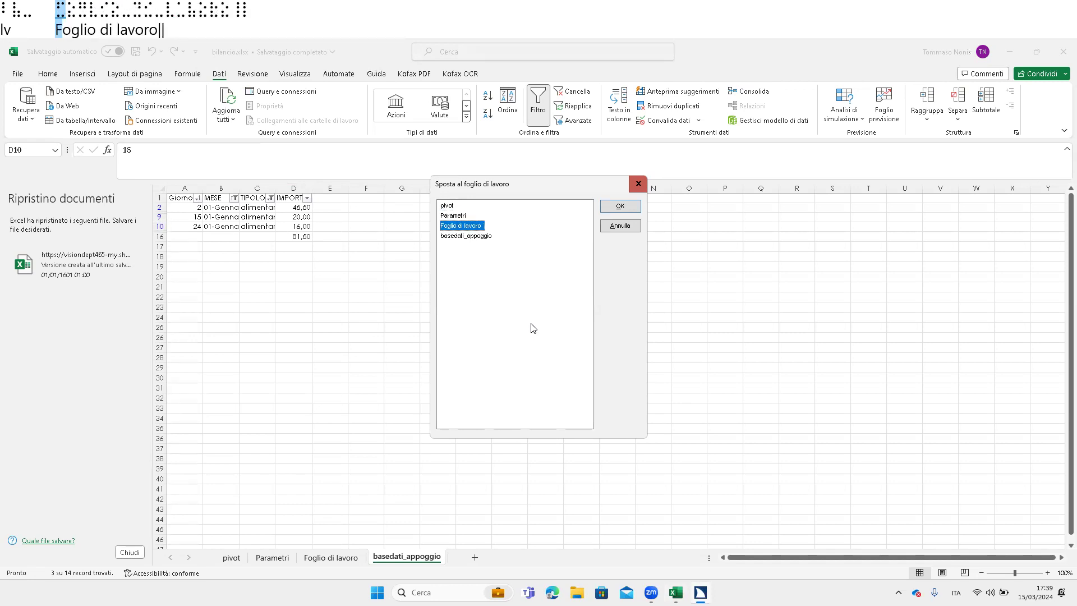
pyautogui.press('Down')
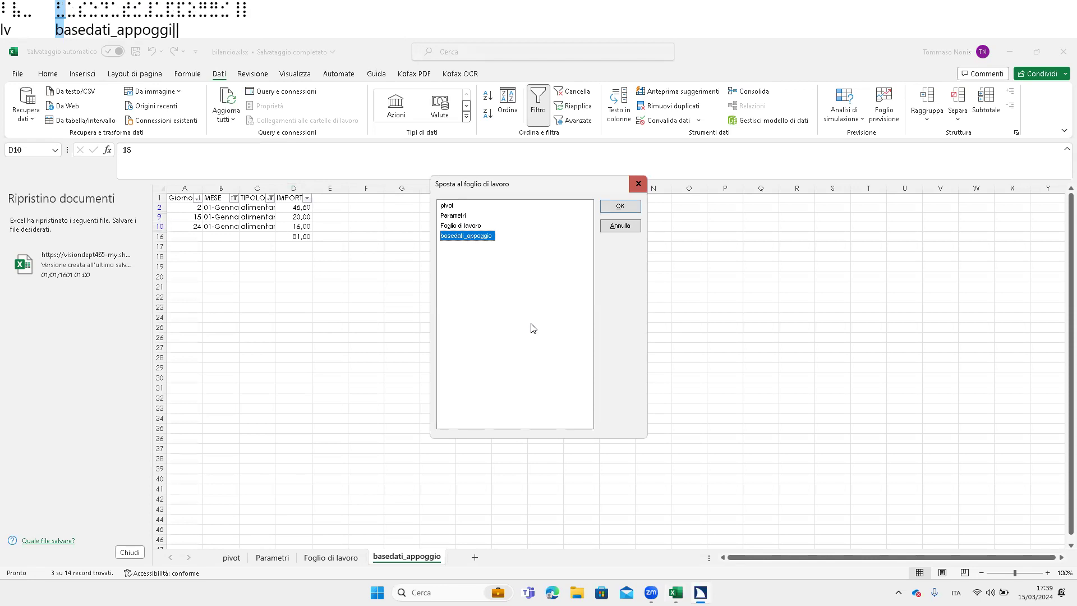
pyautogui.press('Up')
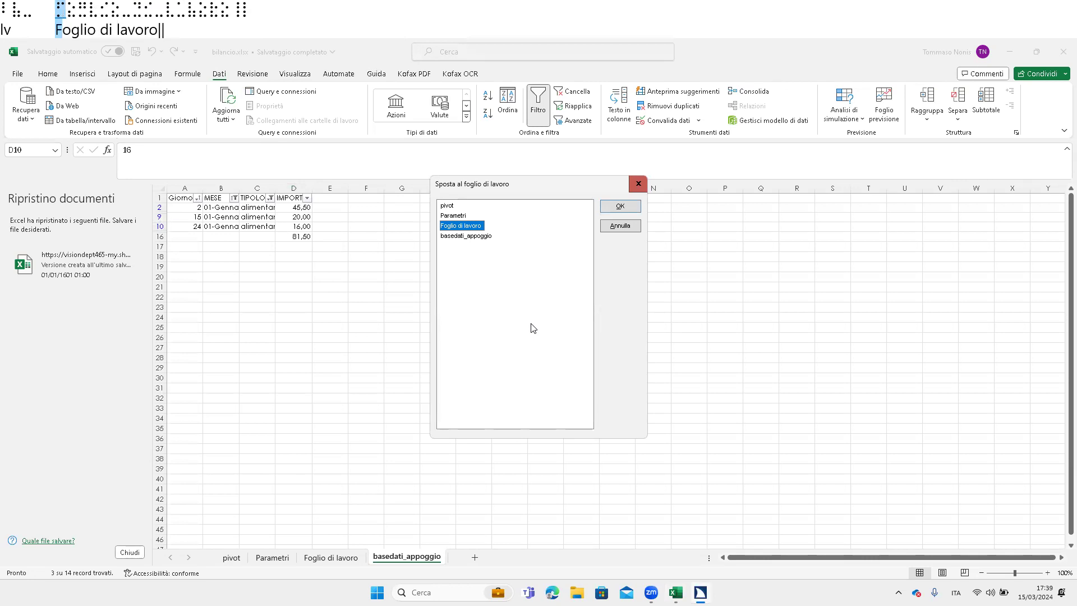
pyautogui.press('Home')
pyautogui.press('Down')
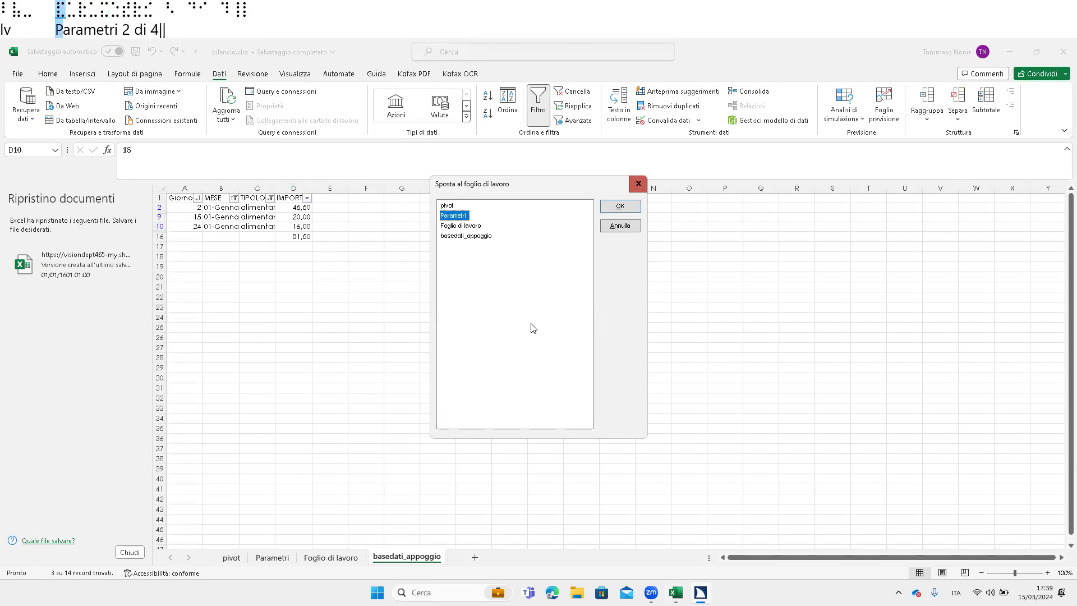
pyautogui.press('Up')
pyautogui.press('Down')
pyautogui.press('Escape')
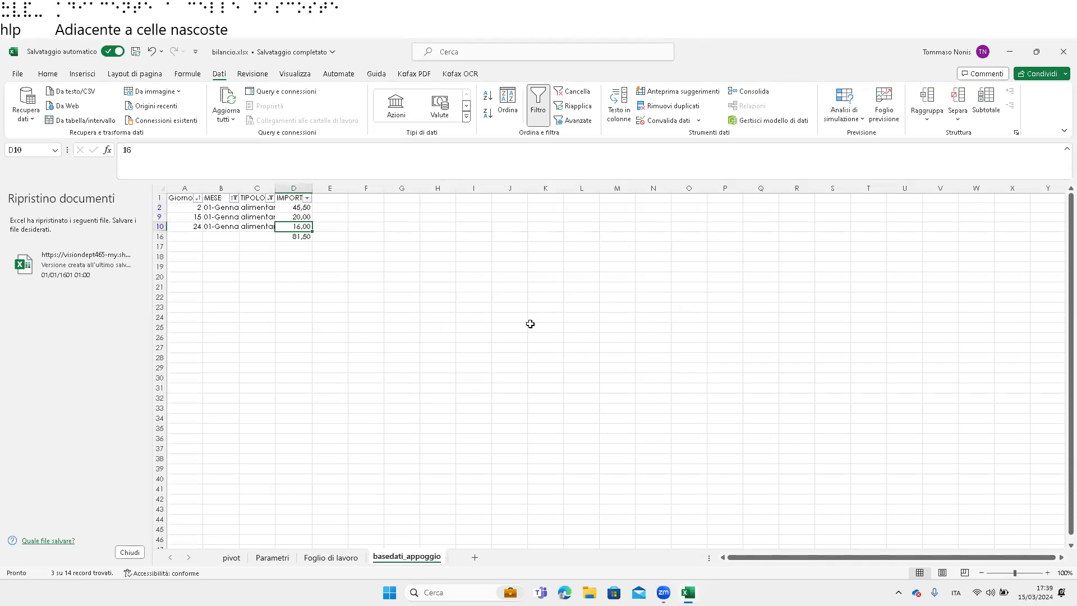
# From D16, switch the braille view to 'Excel-Vista attiva su 1, totali di riga e colonna su 2'
pyautogui.press('Down')
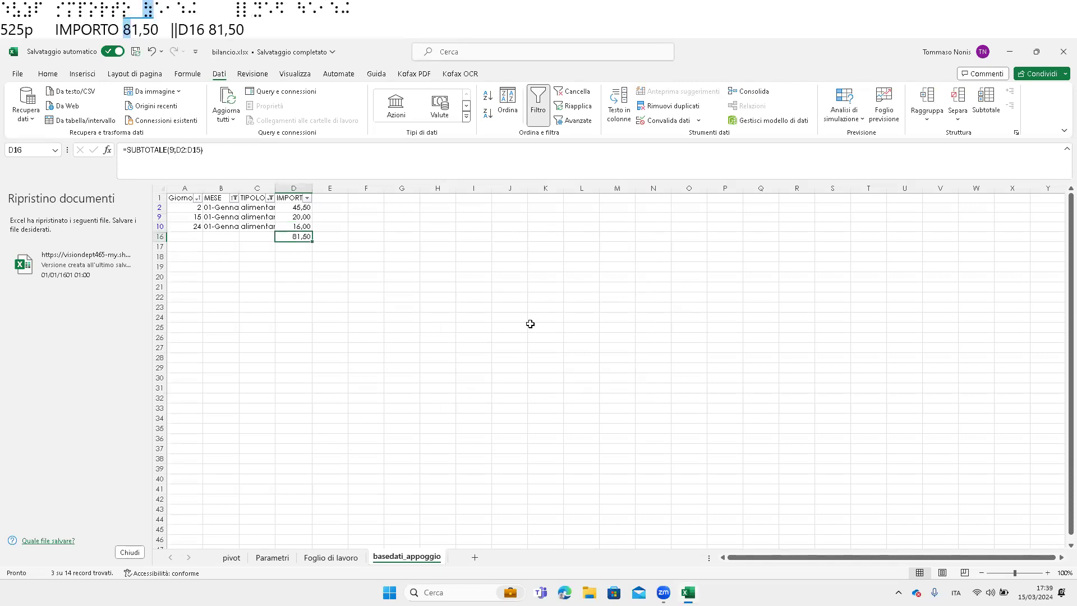
pyautogui.press('shift+Insert+v')
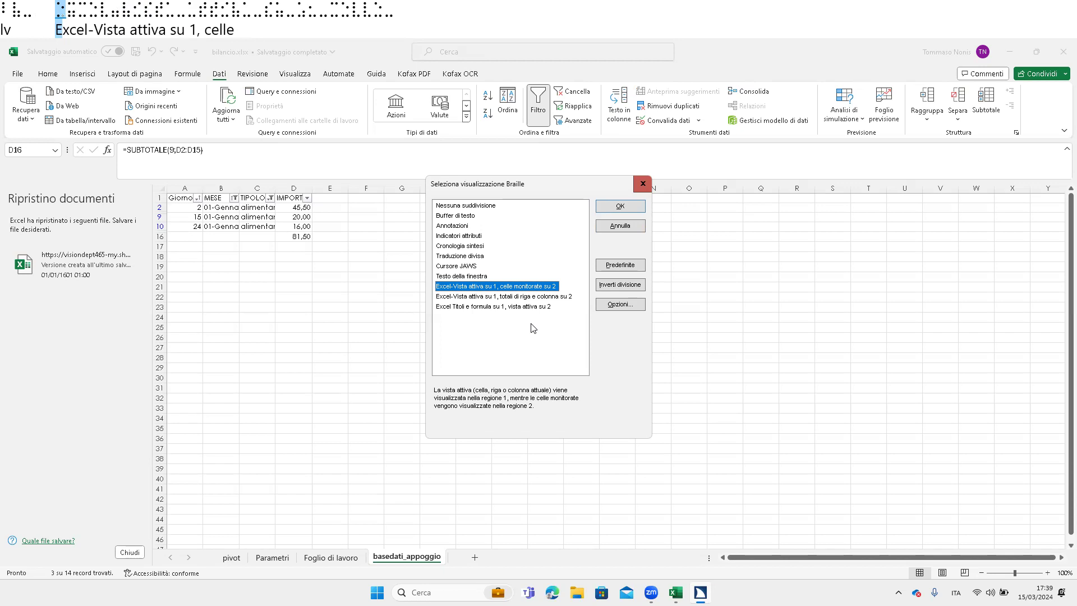
pyautogui.press('Down')
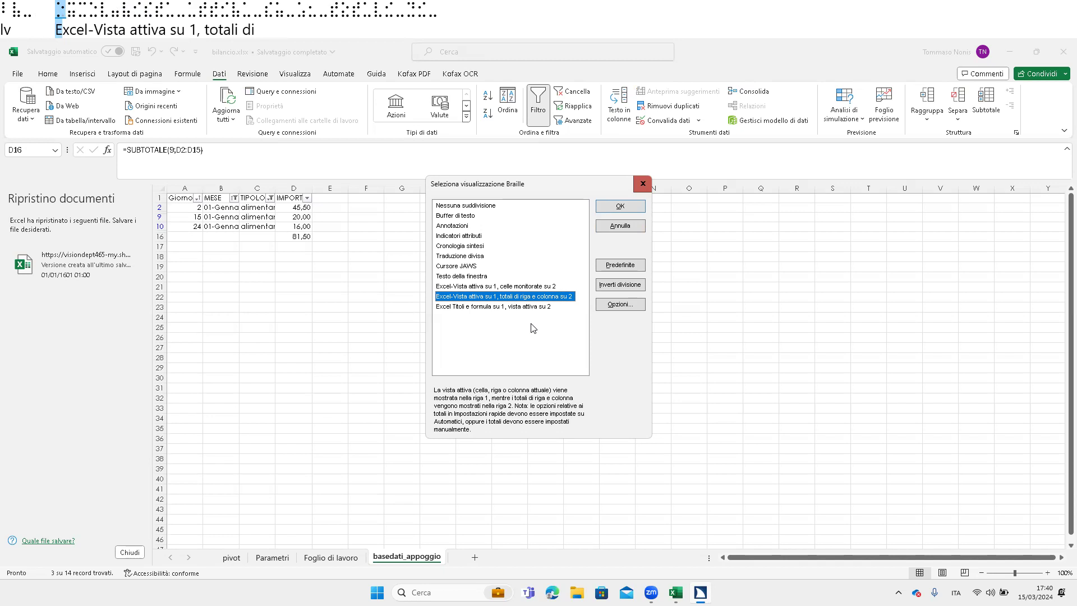
pyautogui.press('Return')
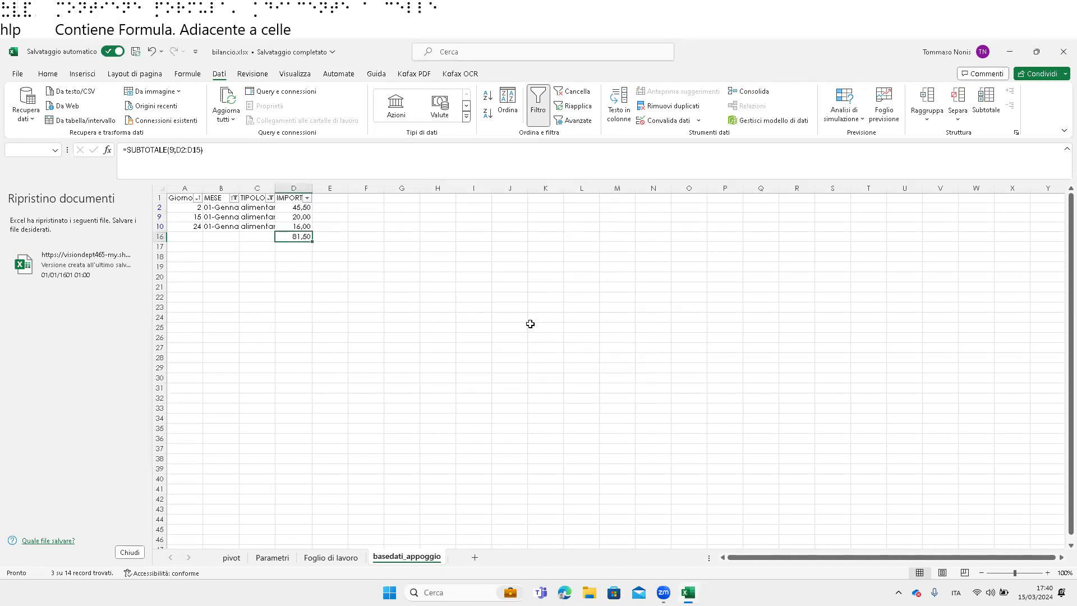
# Read D9, D10 and the 81,50 subtotal in D16, then reopen the braille view dialog
pyautogui.press('Up')
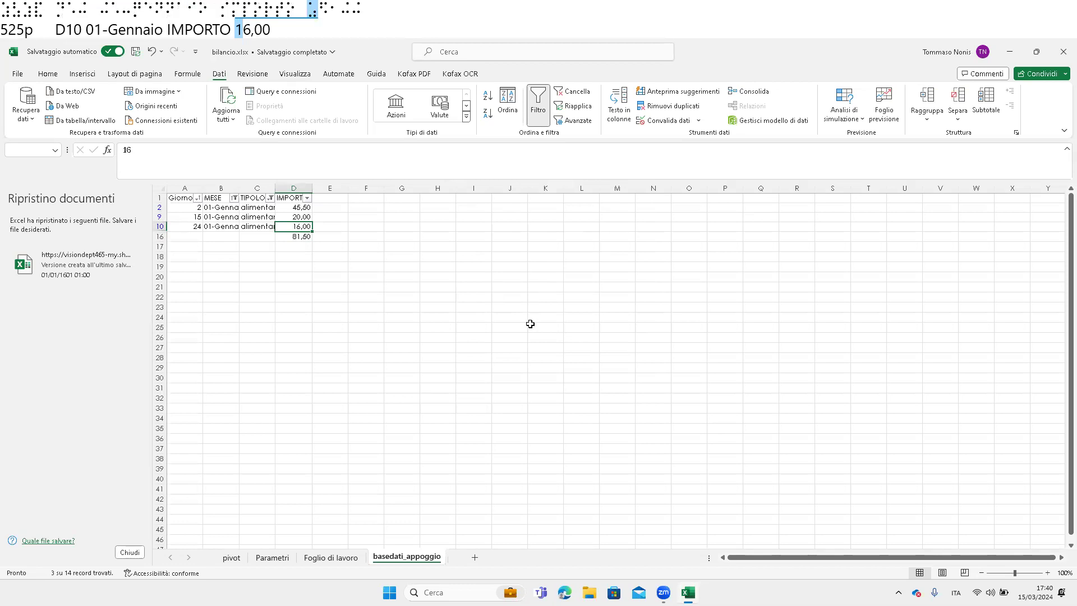
pyautogui.press('Down')
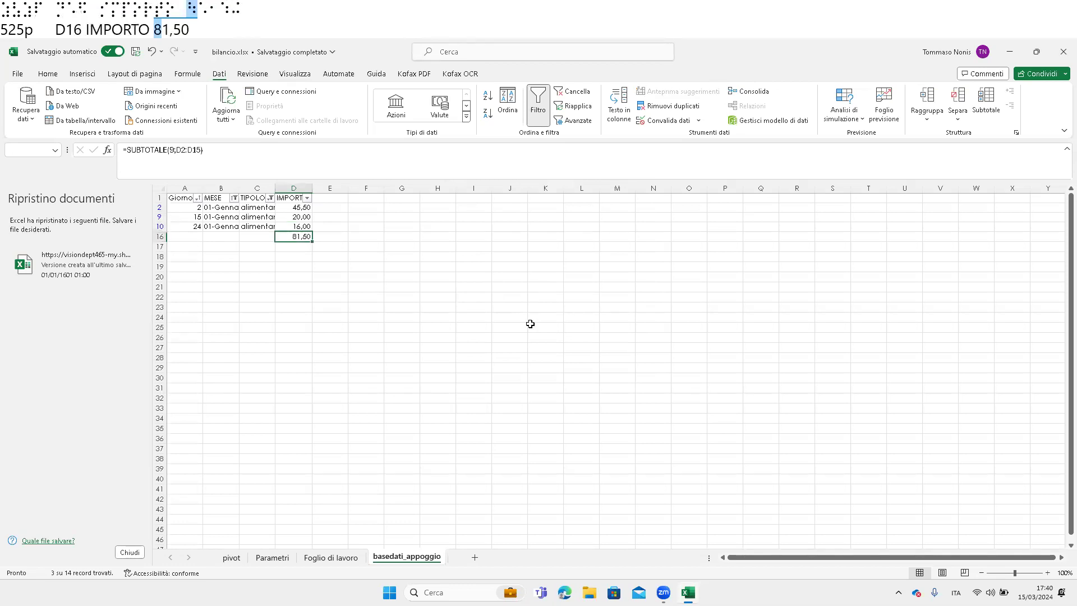
pyautogui.press('Up')
pyautogui.press('Up')
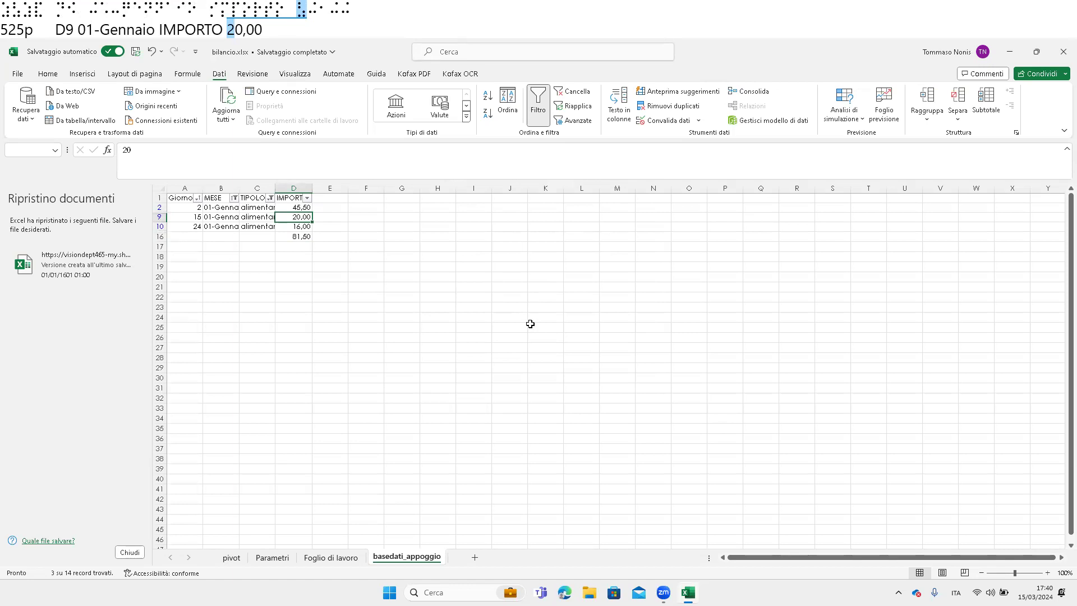
pyautogui.press('Down')
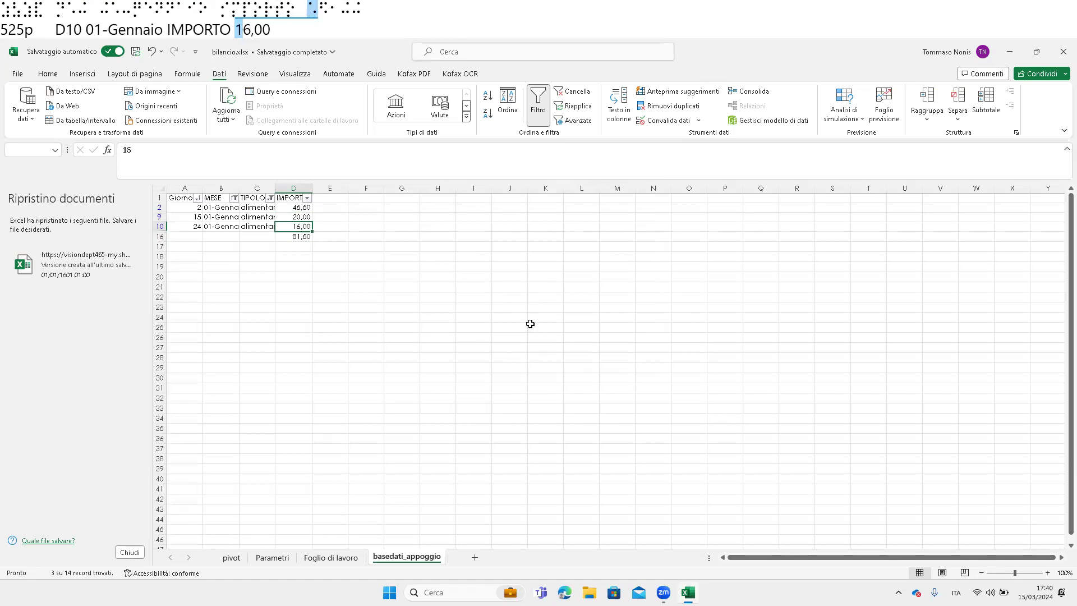
pyautogui.press('Down')
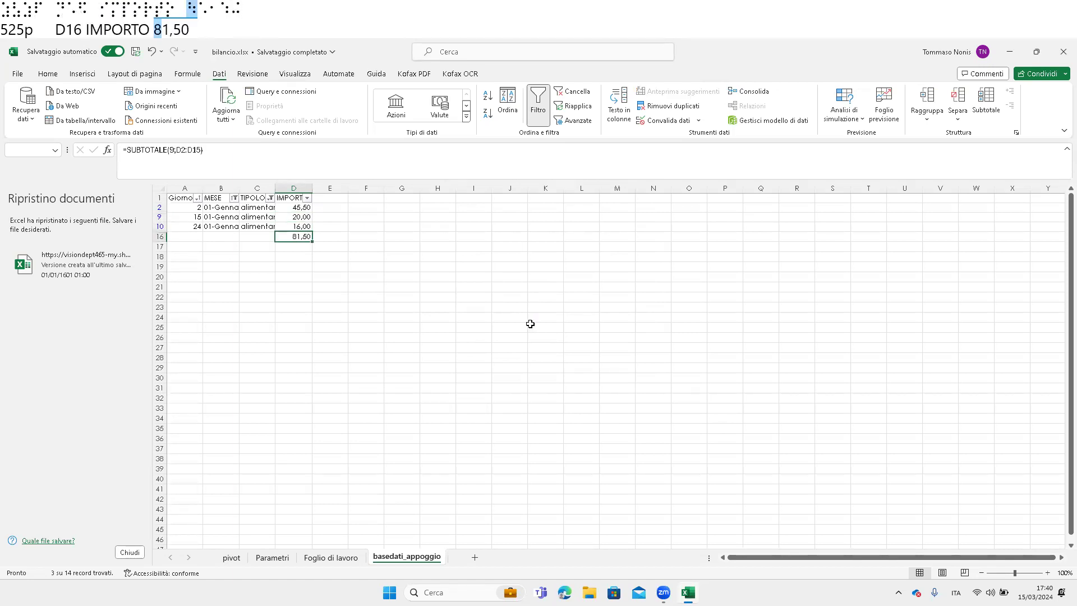
pyautogui.press('insert+ctrl+shift+v')
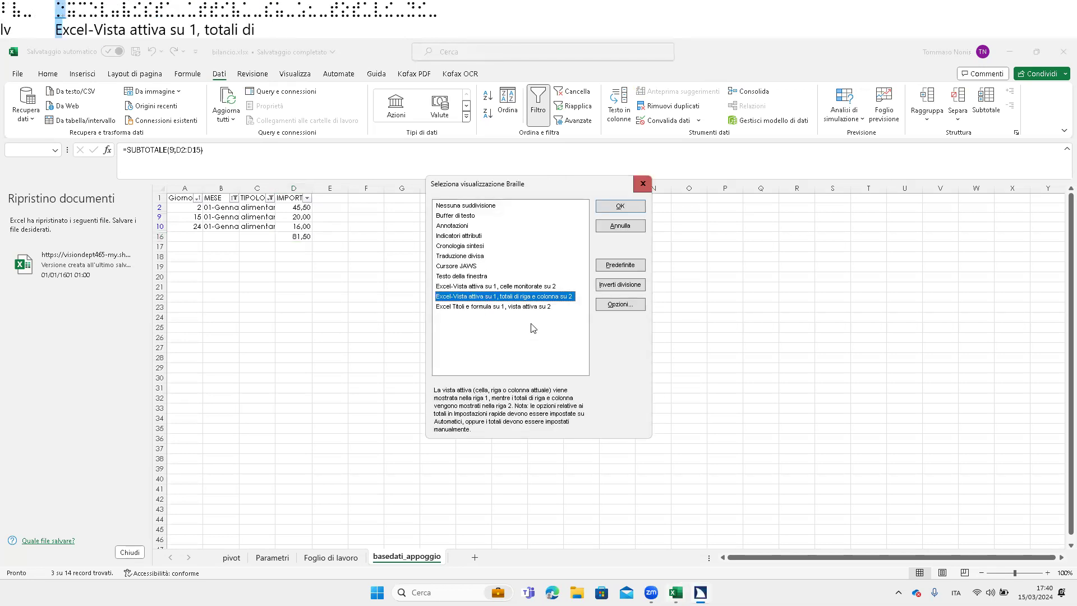
pyautogui.press('Return')
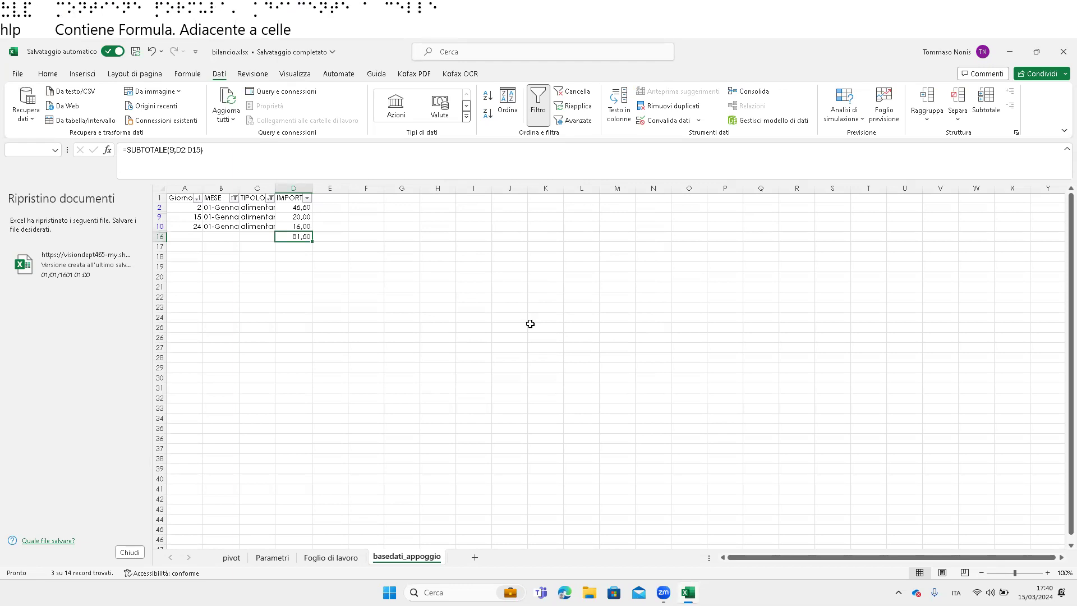
pyautogui.press('Up')
pyautogui.press('Up')
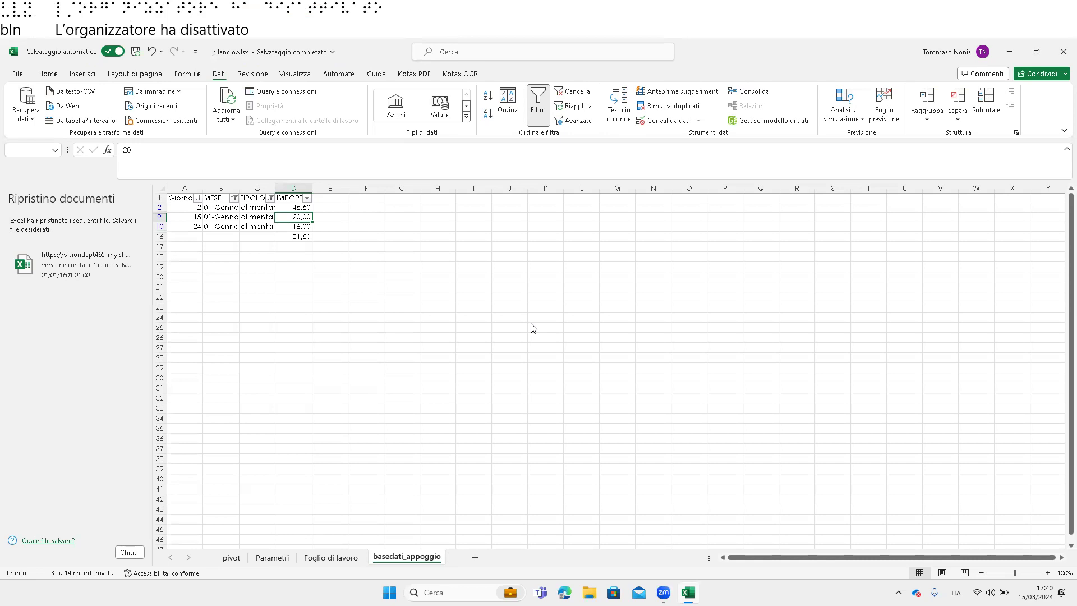
pyautogui.hotkey('alt', 'Tab')
pyautogui.hotkey('alt', 'Tab')
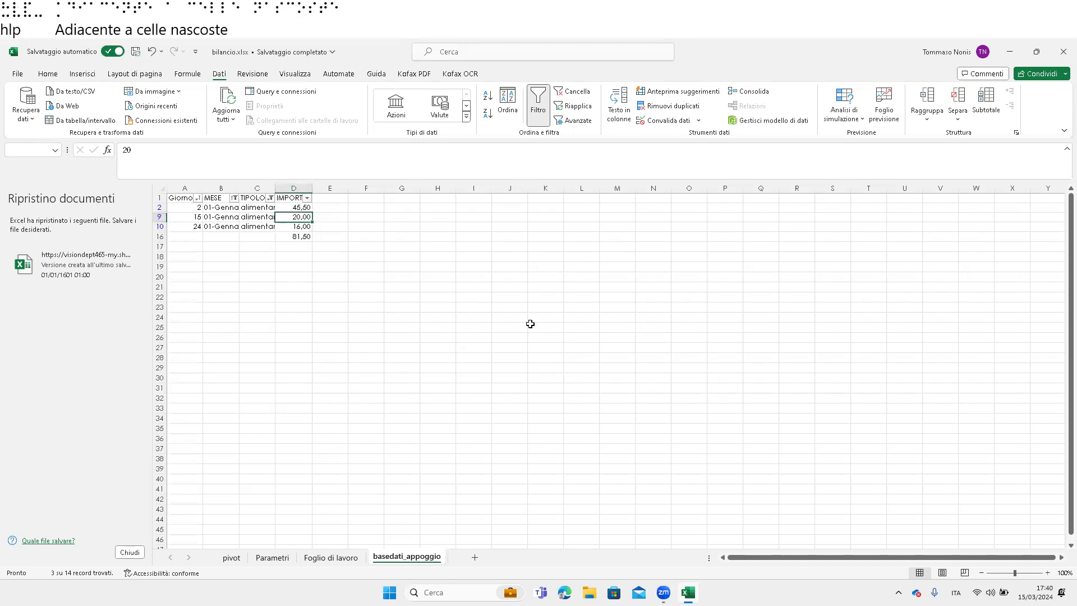
pyautogui.press('Down')
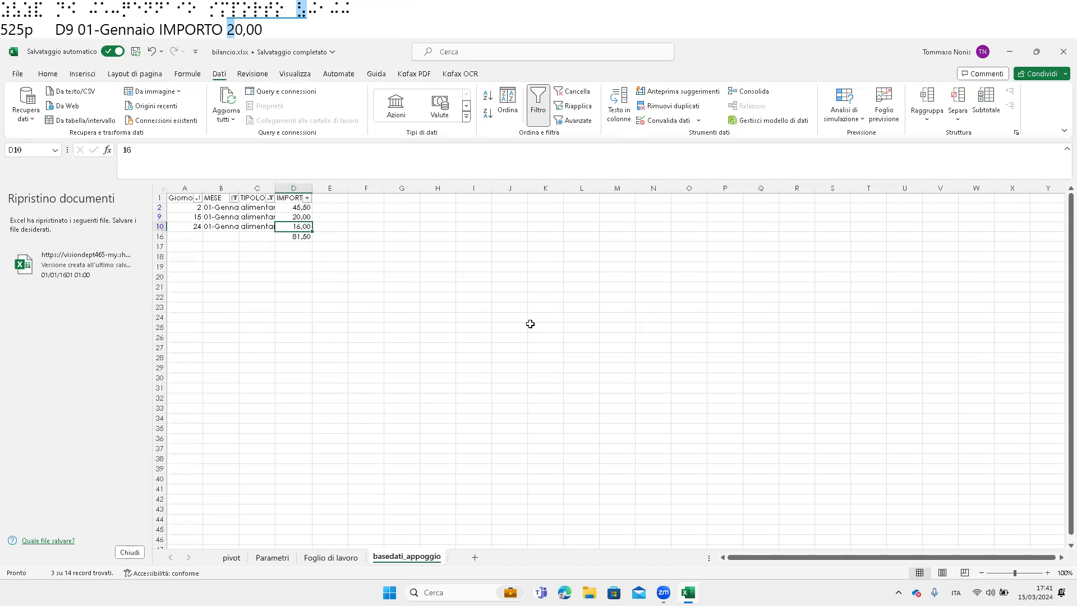
pyautogui.press('Up')
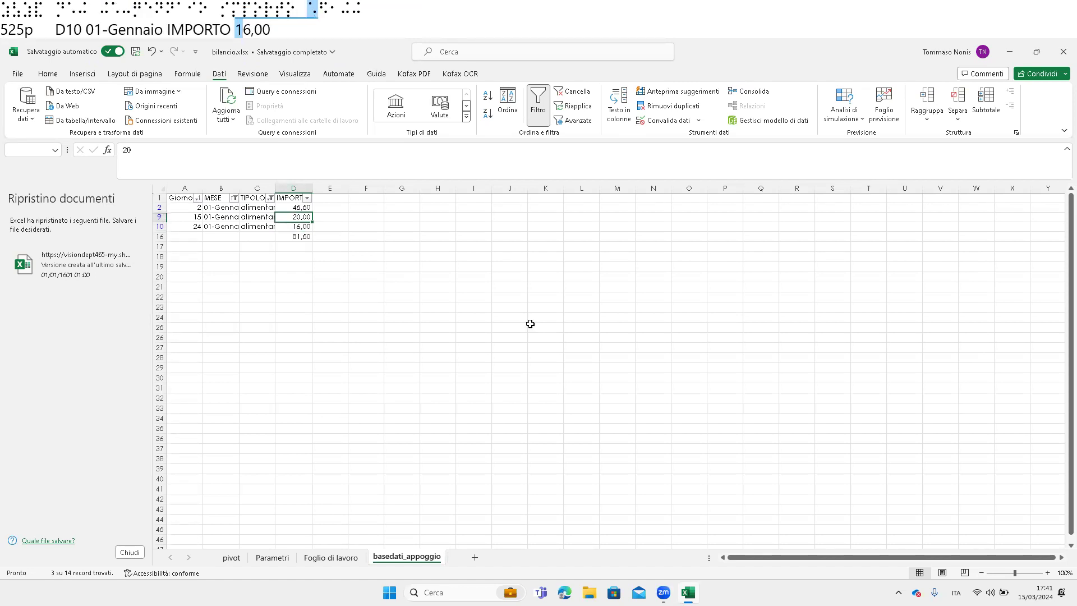
pyautogui.hotkey('alt', 'a')
pyautogui.press('Down')
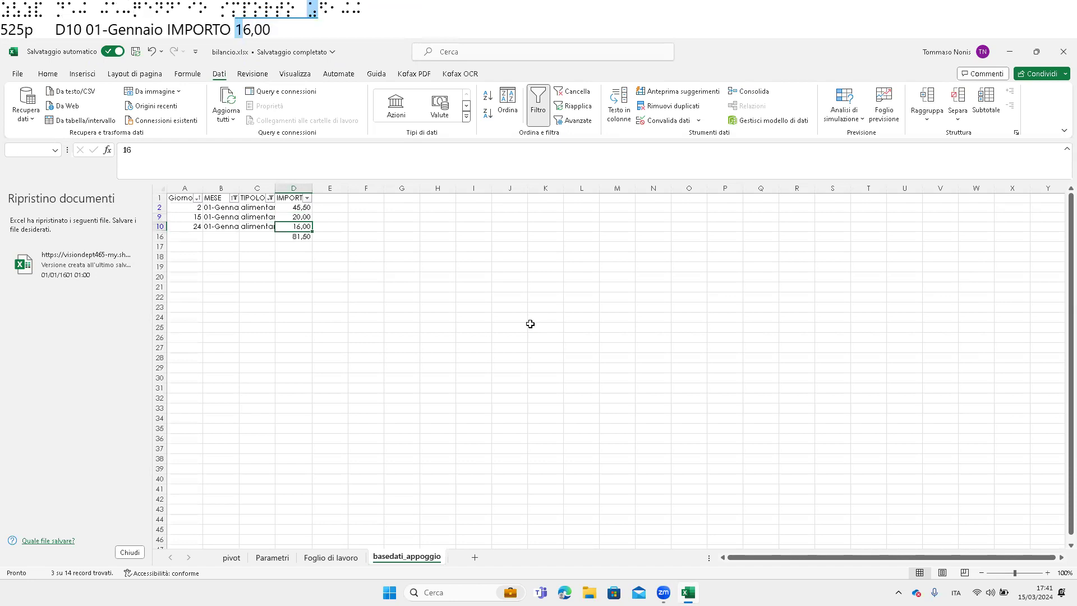
pyautogui.press('Down')
pyautogui.press('Down')
pyautogui.press('Up')
pyautogui.press('Right')
pyautogui.press('Left')
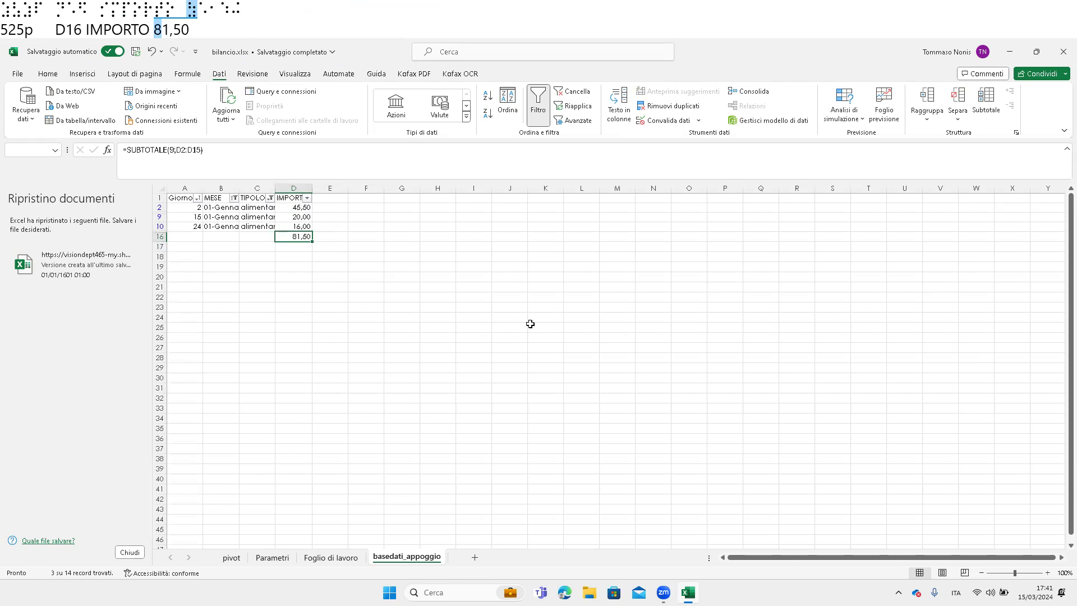
# Hear JAWS keyboard-help descriptions of cell coordinates, row titles, column totals, monitored cells and markers
pyautogui.press('Insert+shift+c')
pyautogui.hotkey('ctrl', 'F2')
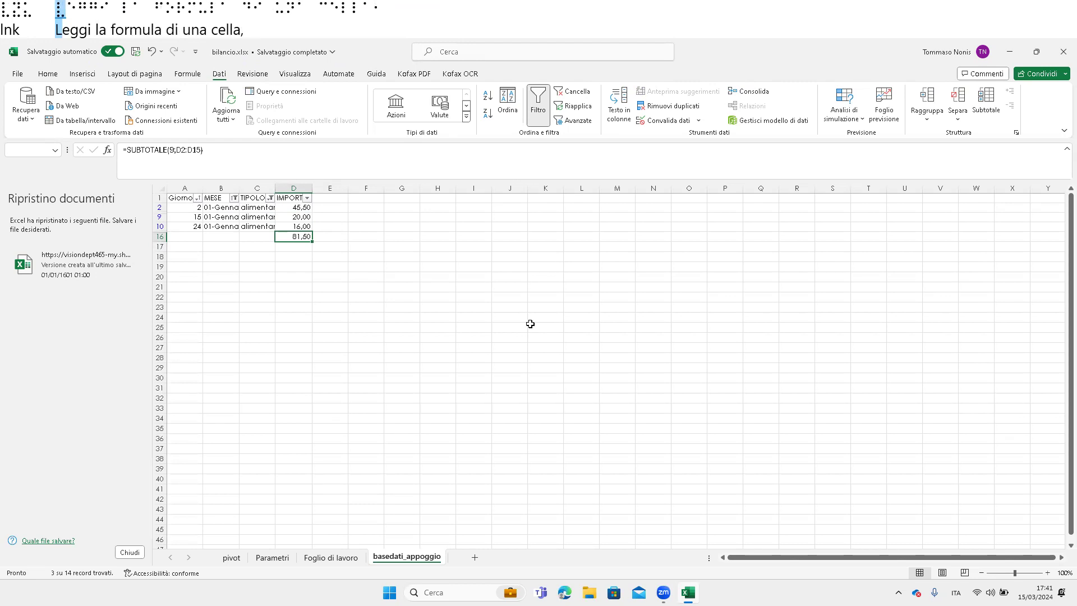
pyautogui.hotkey('ctrl', 'shift', 'F2')
pyautogui.hotkey('alt', 'shift', 'r')
pyautogui.hotkey('alt', 'shift', 'c')
pyautogui.hotkey('alt', 'shift', 'Return')
pyautogui.hotkey('alt', 'ctrl', 'shift', 'Return')
pyautogui.hotkey('alt', 'ctrl', 'shift', 'c')
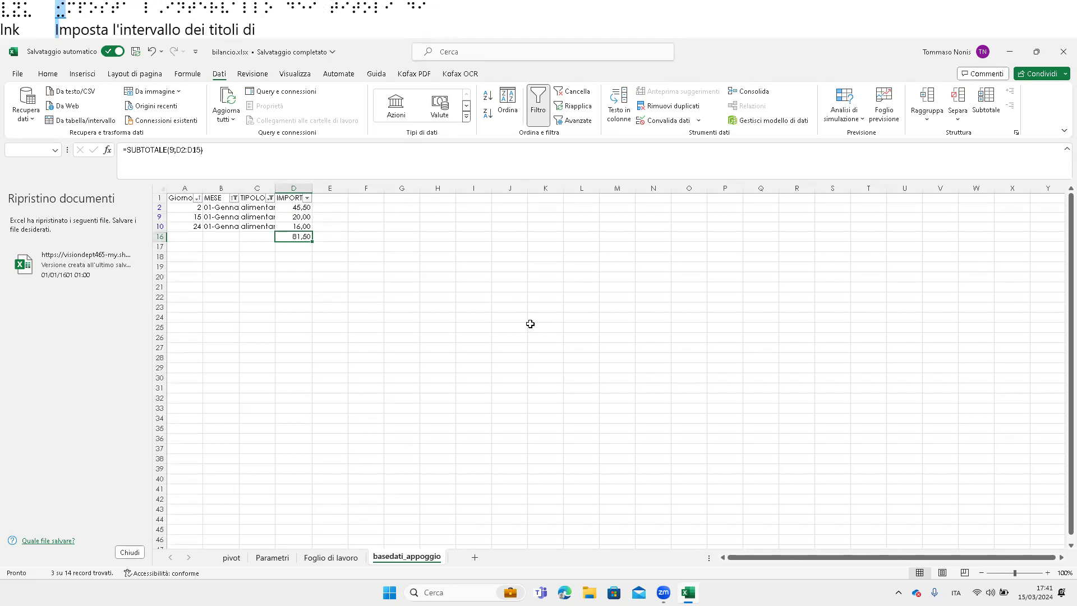
pyautogui.hotkey('ctrl', 'shift', '1')
pyautogui.hotkey('alt', 'shift', '1')
pyautogui.press('insert+ctrl+shift+m')
pyautogui.hotkey('alt', 'shift', 'BackSpace')
pyautogui.press('ctrl+super+k')
pyautogui.press('ctrl+shift+super+k')
pyautogui.press('insert+shift+Down')
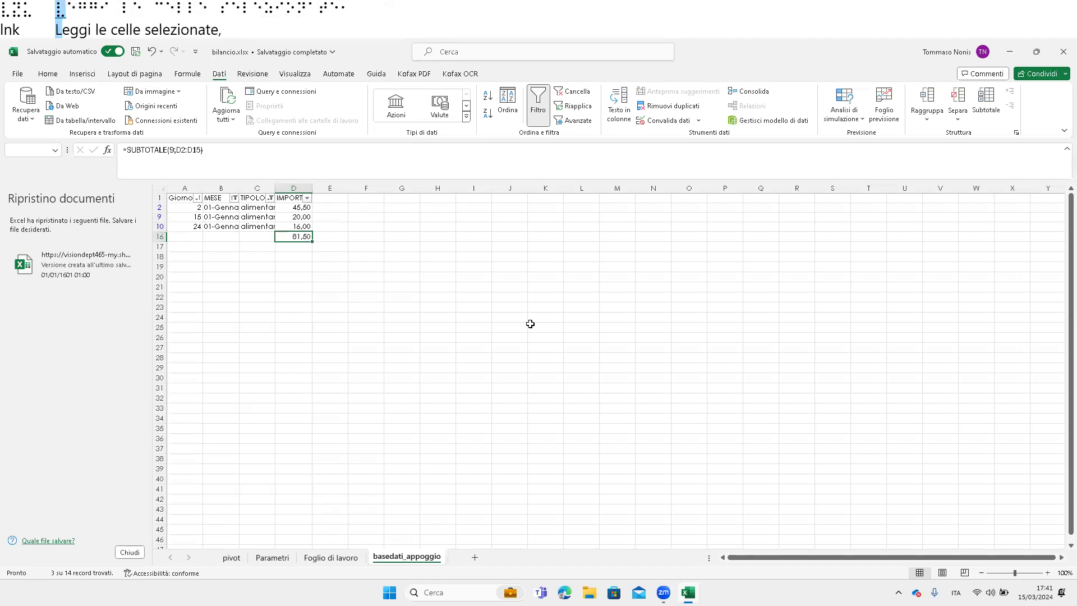
pyautogui.press('super+k')
pyautogui.press('super+shift+k')
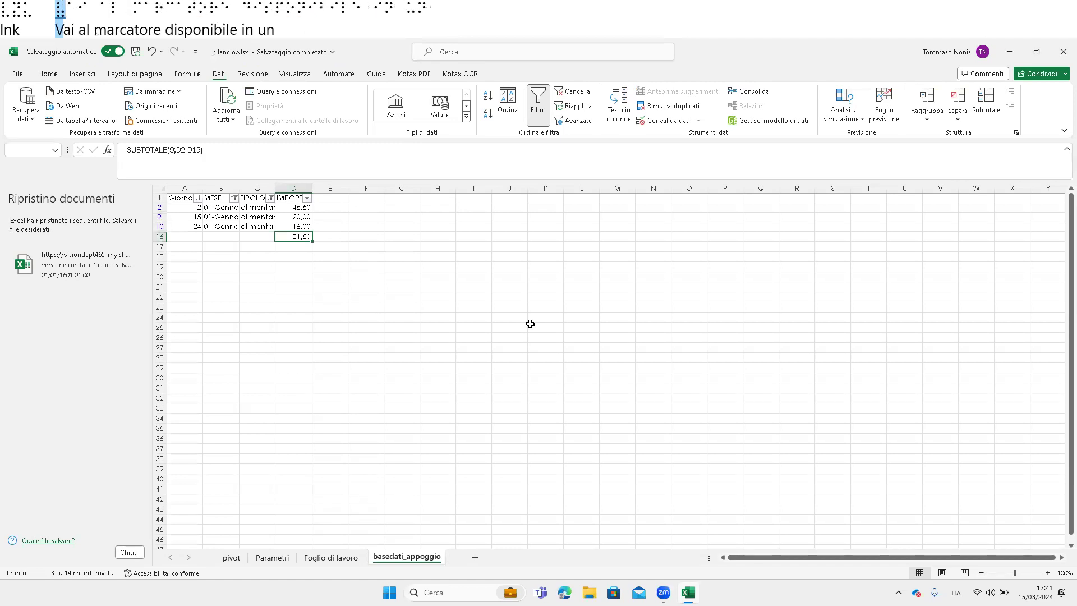
pyautogui.hotkey('ctrl', 'shift', 'k')
# Hear descriptions of worksheet, notes, data-cell, chart, link and border commands, then open Impostazioni rapide
pyautogui.hotkey('ctrl', 'pageup')
pyautogui.hotkey('ctrl', 'shift', 's')
pyautogui.hotkey('ctrl', 'shift', 'w')
pyautogui.hotkey('ctrl', 'shift', "'")
pyautogui.hotkey('alt', 'shift', "'")
pyautogui.hotkey('ctrl', 'shift', 'f')
pyautogui.hotkey('ctrl', 'shift', 'r')
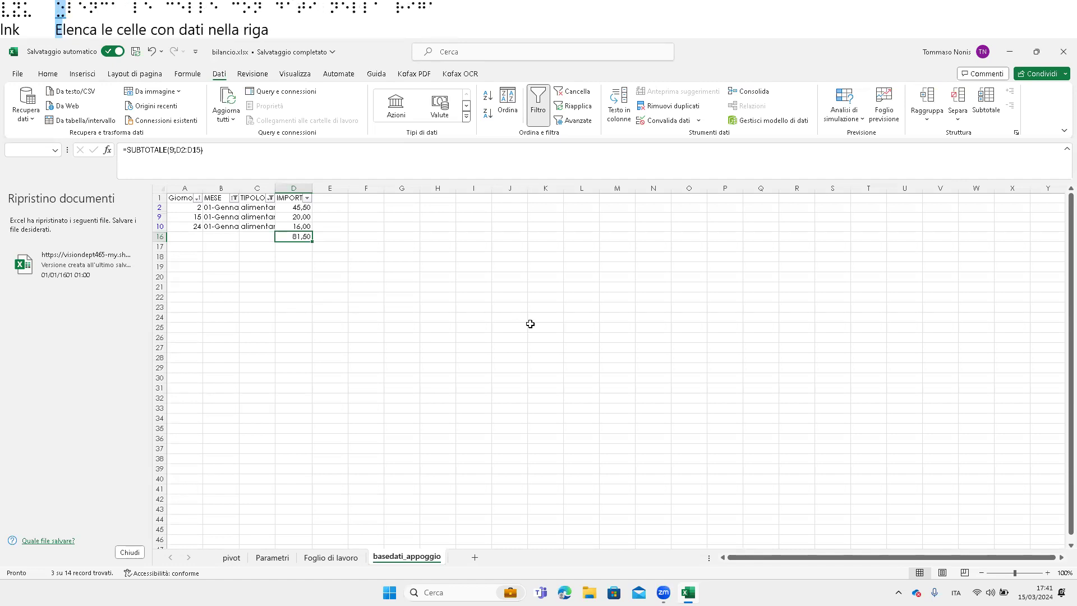
pyautogui.hotkey('ctrl', 'shift', 'b')
pyautogui.hotkey('ctrl', 'shift', 'o')
pyautogui.hotkey('alt', 'shift', 'c')
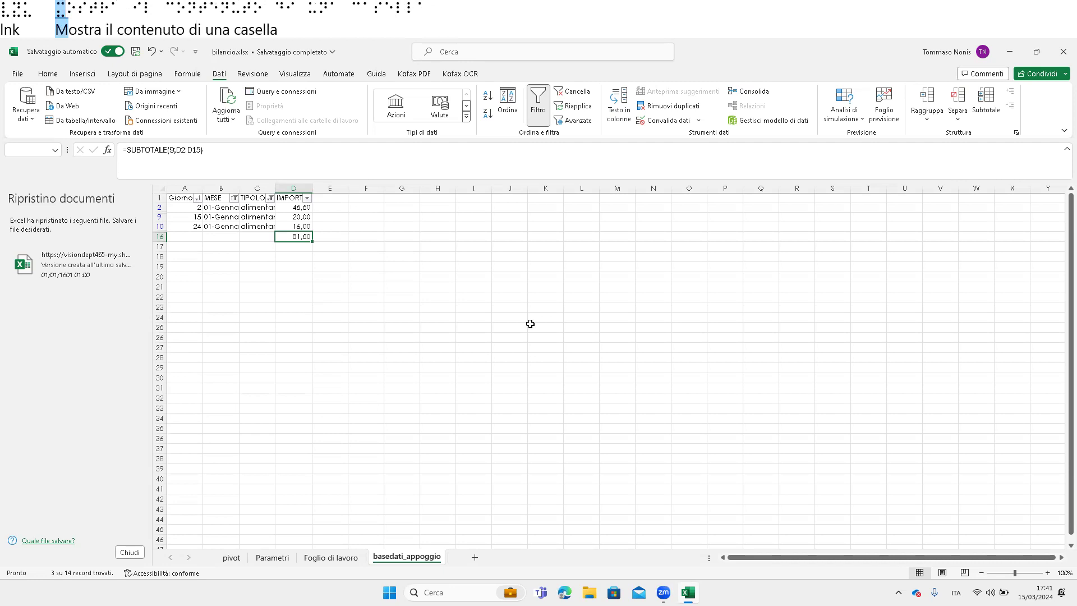
pyautogui.hotkey('ctrl', 'shift', 'c')
pyautogui.hotkey('ctrl', 'alt', 'shift', 'c')
pyautogui.hotkey('ctrl', 'shift', 'h')
pyautogui.hotkey('alt', 'shift', 'h')
pyautogui.hotkey('alt', 'shift', 'b')
pyautogui.press('Down')
pyautogui.press('Down')
pyautogui.press('Down')
pyautogui.press('Down')
pyautogui.press('Down')
pyautogui.press('Down')
pyautogui.press('Down')
pyautogui.press('Down')
pyautogui.press('Down')
pyautogui.press('Down')
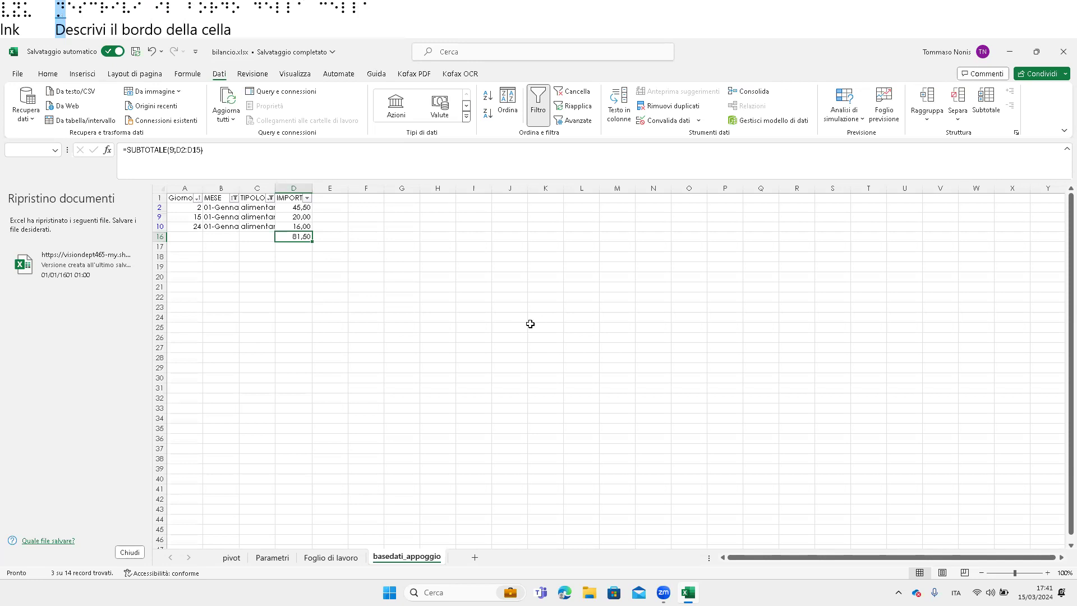
pyautogui.press('Down')
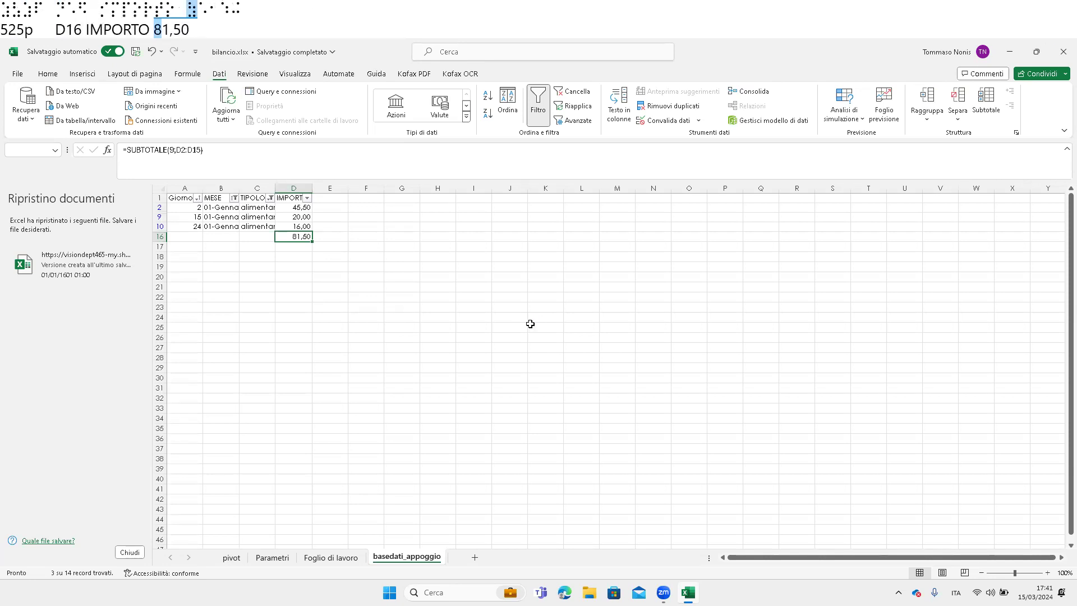
pyautogui.press('Insert+v')
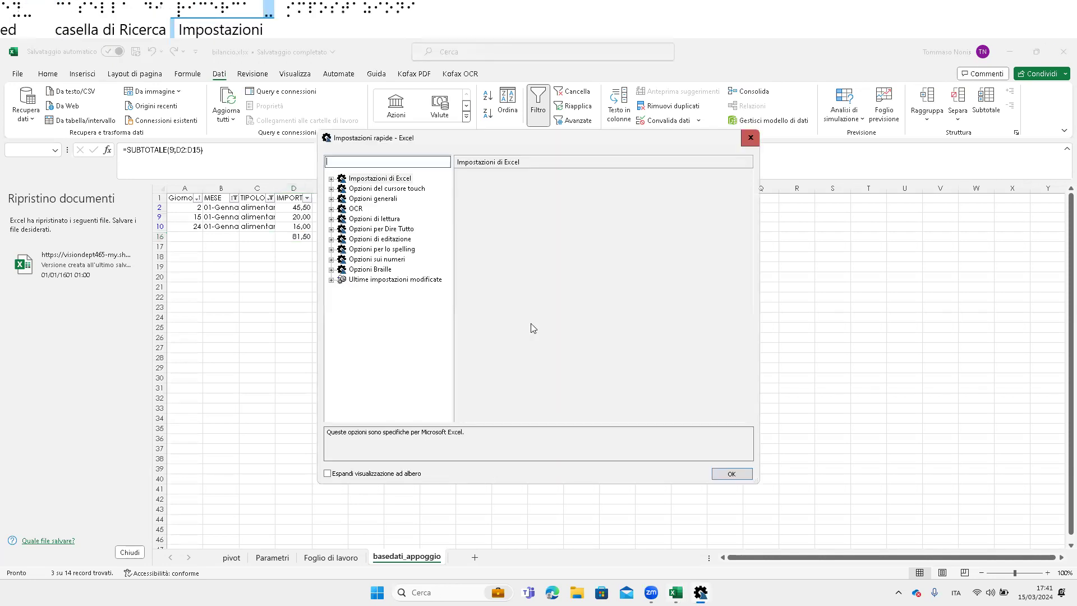
# Search 'total' in Impostazioni rapide, set Colonna D as the totals column, and confirm
pyautogui.write('total')
pyautogui.press('Tab')
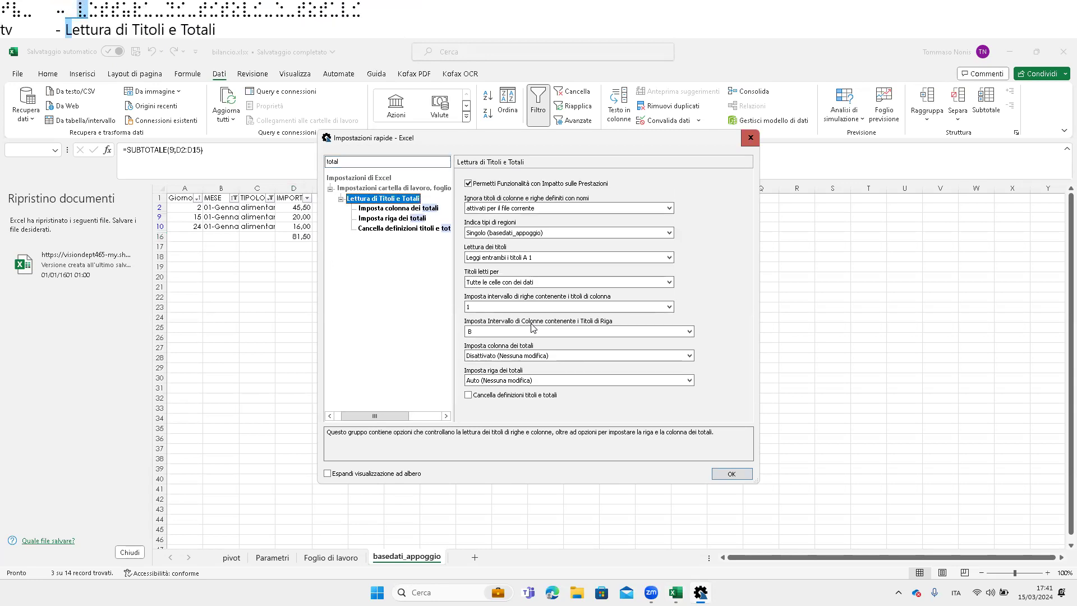
pyautogui.press('Down')
pyautogui.press('space')
pyautogui.press('space')
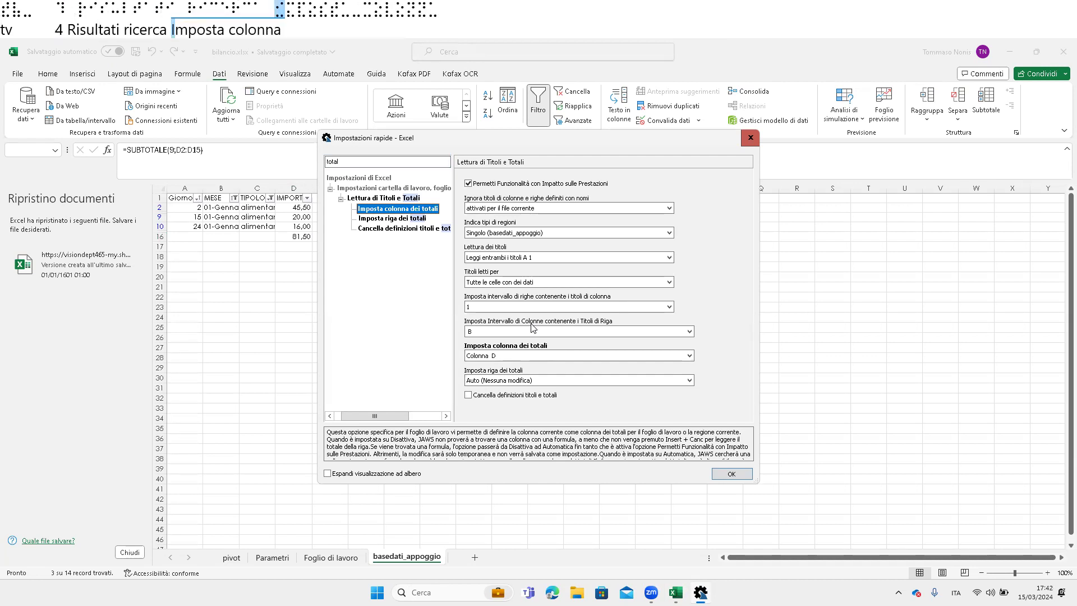
pyautogui.press('Escape')
pyautogui.press('Tab')
pyautogui.press('Tab')
pyautogui.press('Return')
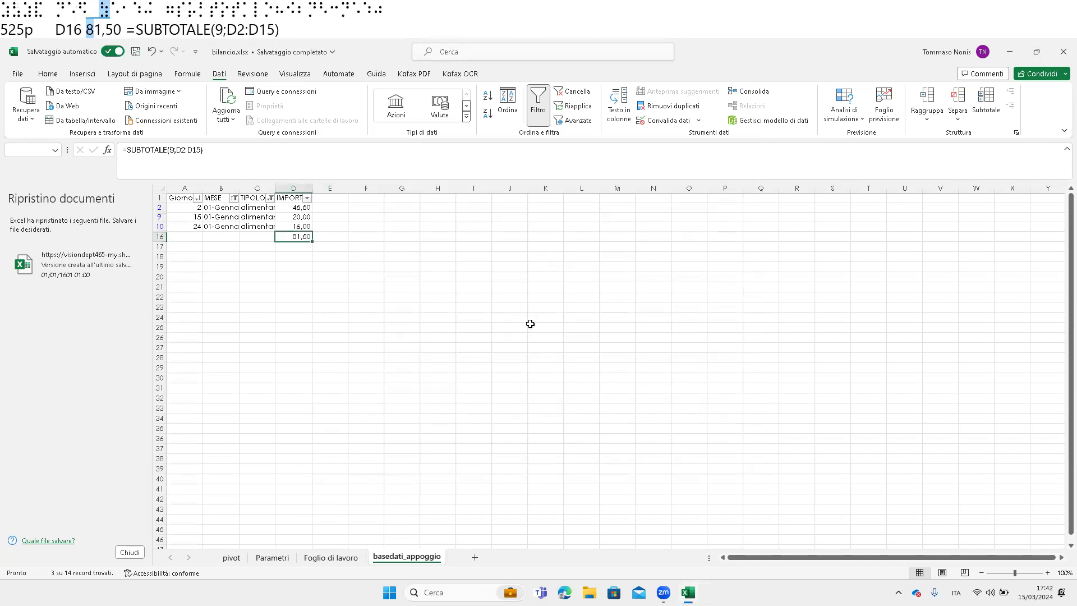
# Check how D16, D17, D10 and D9 now read with totals, then open the braille view dialog
pyautogui.press('Down')
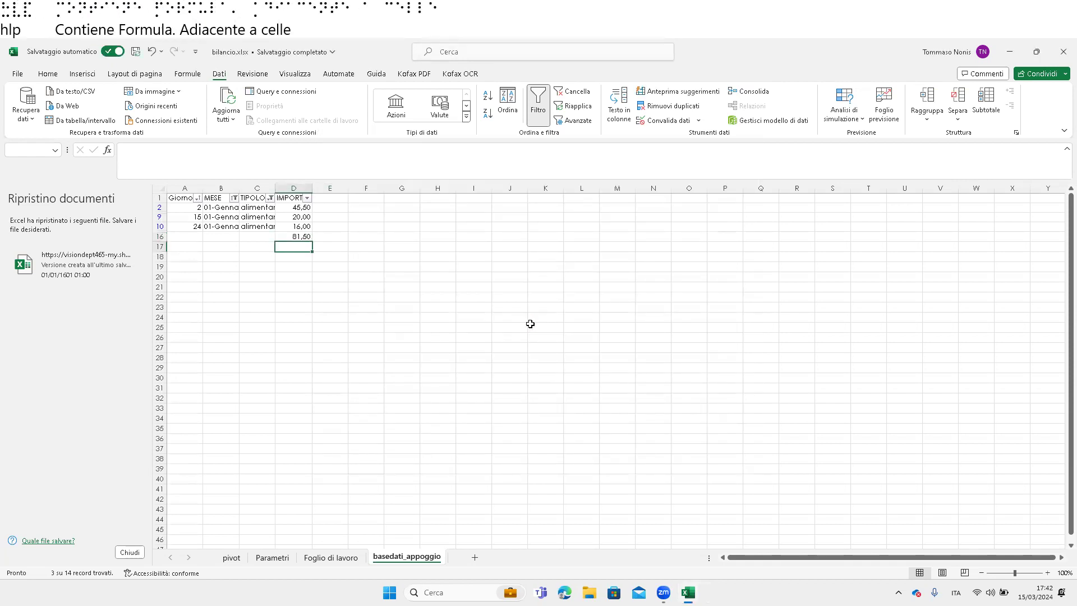
pyautogui.press('Up')
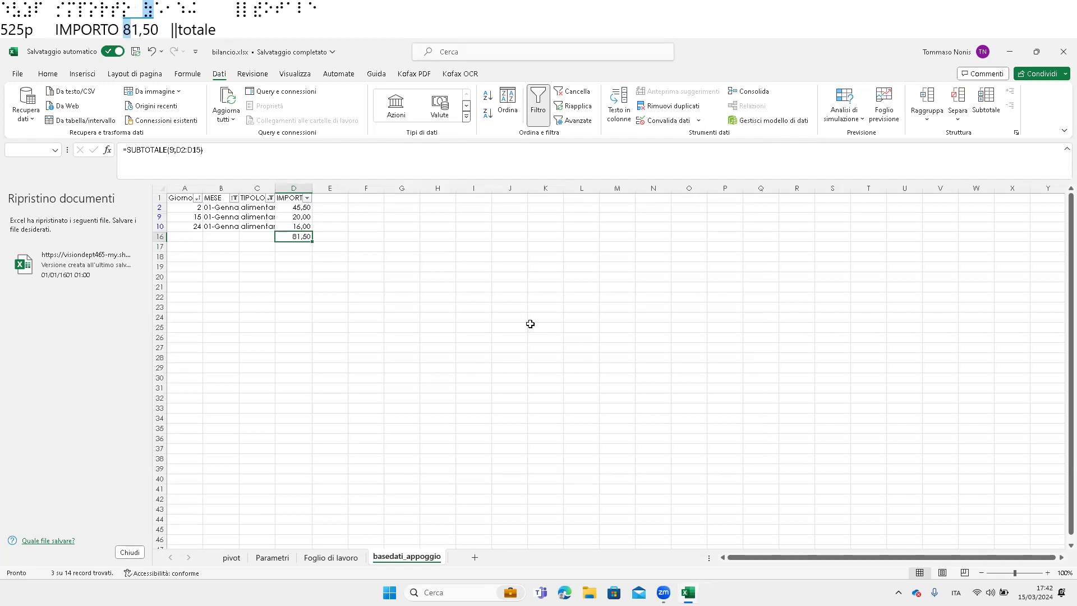
pyautogui.press('Down')
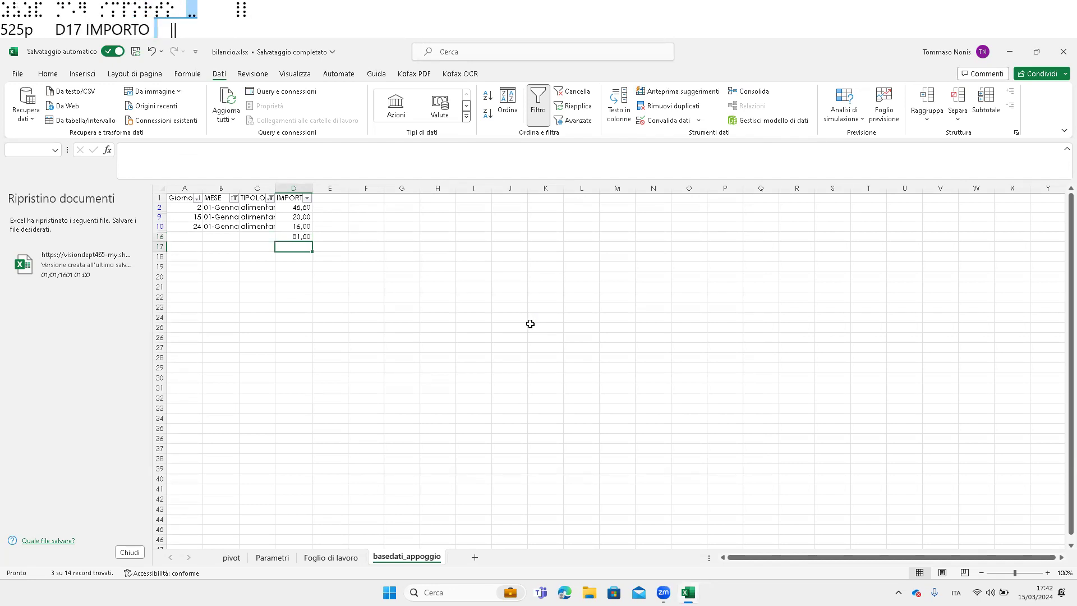
pyautogui.press('Down')
pyautogui.press('Up')
pyautogui.press('Up')
pyautogui.press('Up')
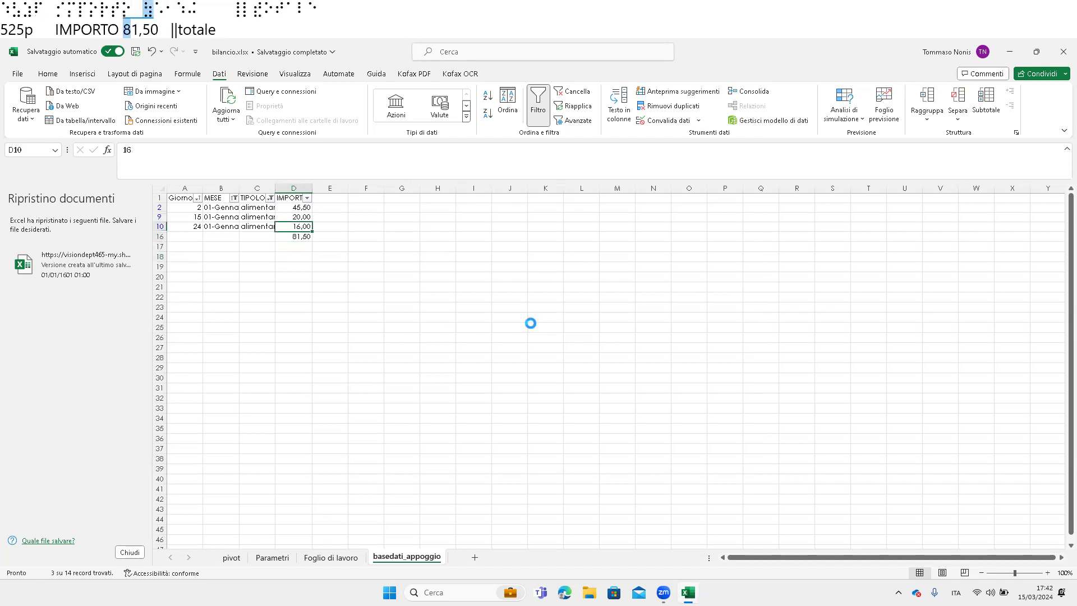
pyautogui.press('Down')
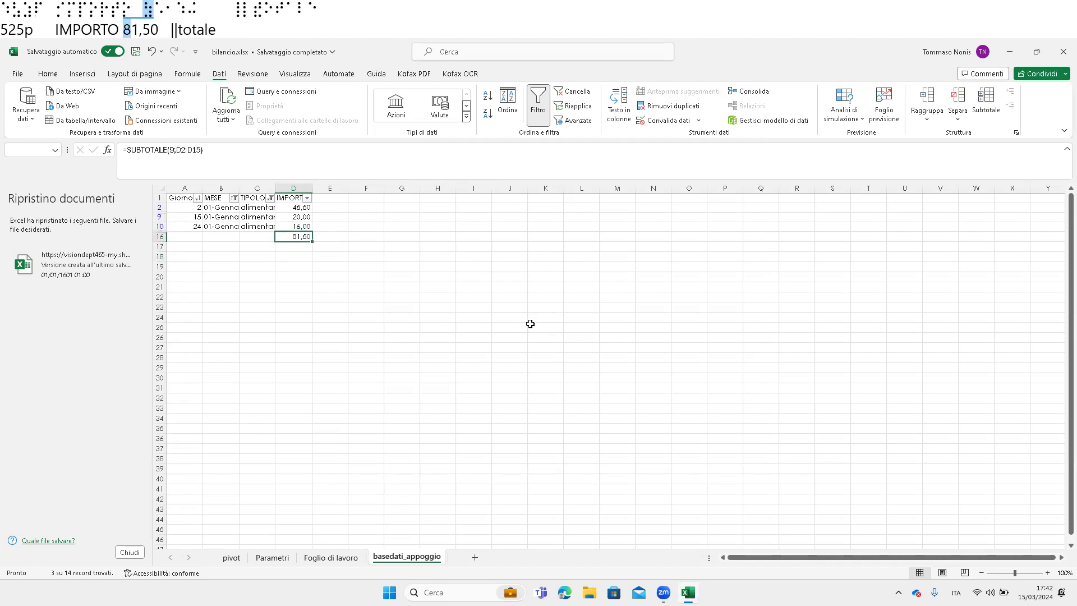
pyautogui.press('Up')
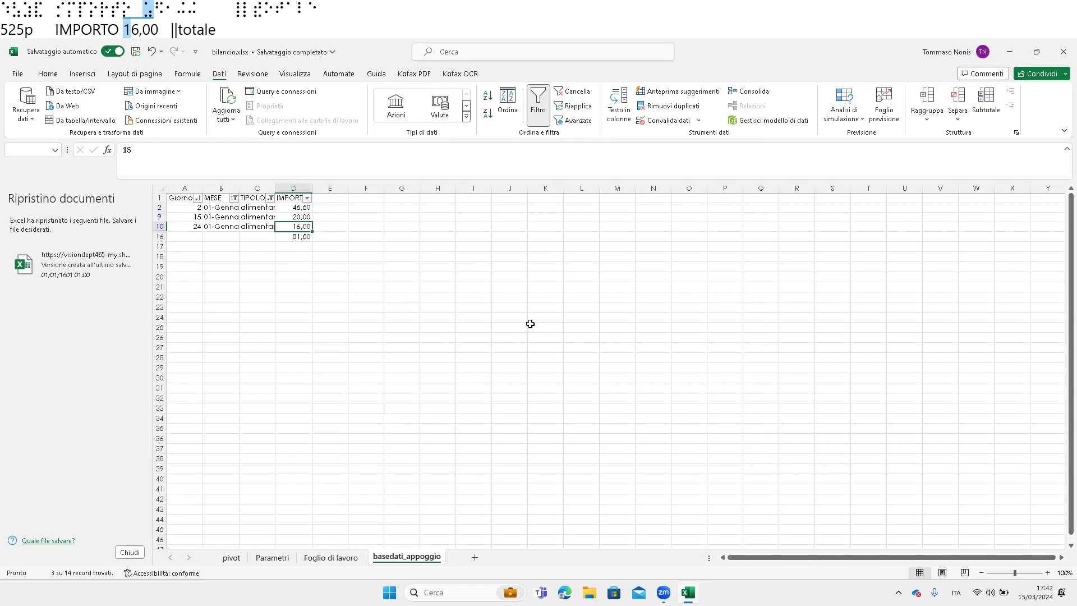
pyautogui.press('Up')
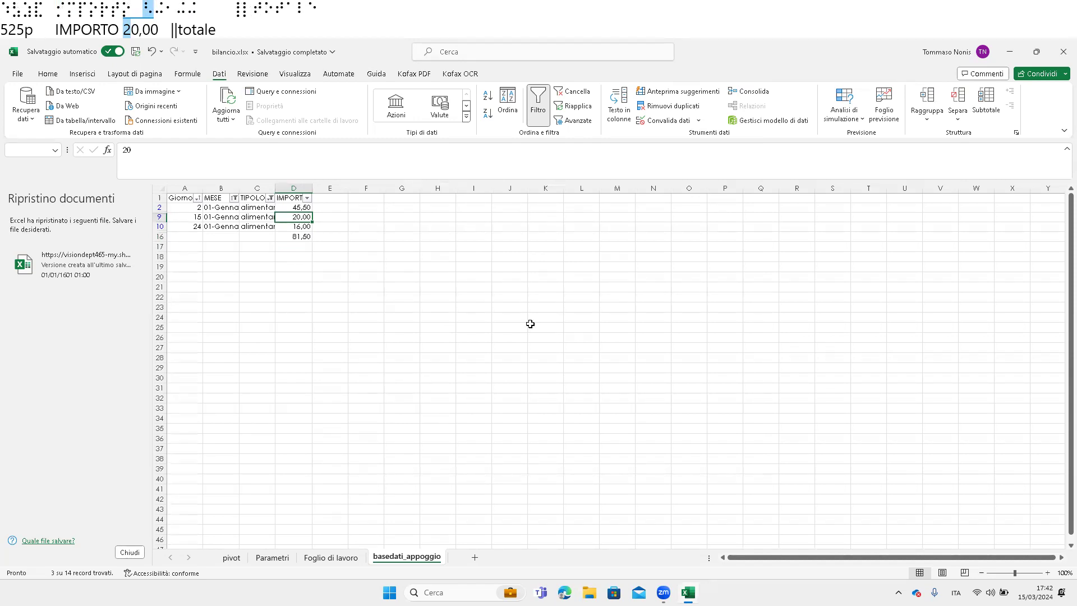
pyautogui.press('insert+ctrl+shift+v')
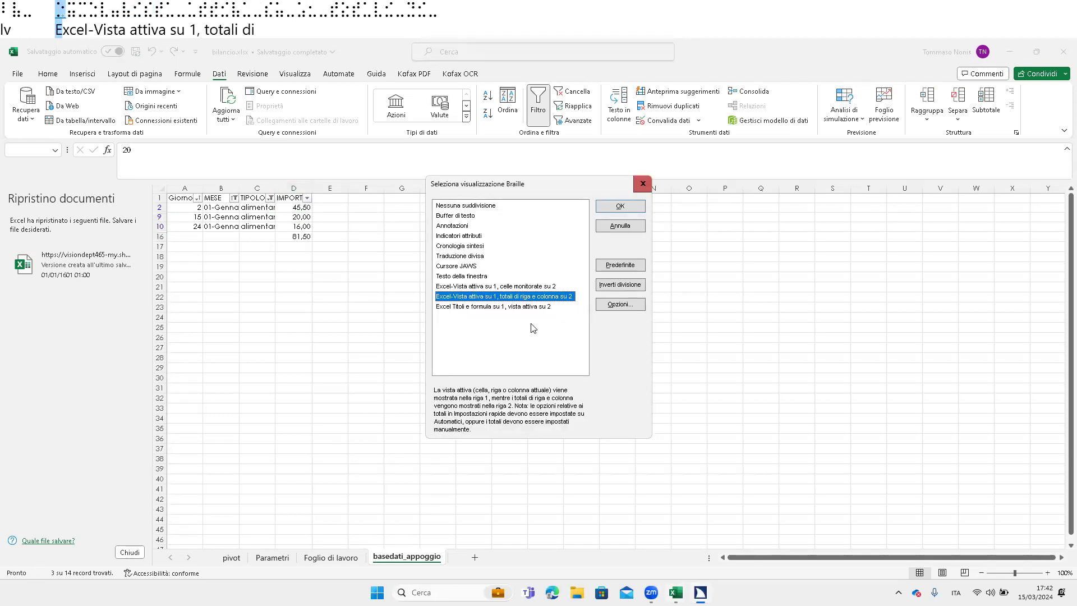
# Choose the 'Excel Titoli e formula su 1, vista attiva su 2' braille layout
pyautogui.press('Down')
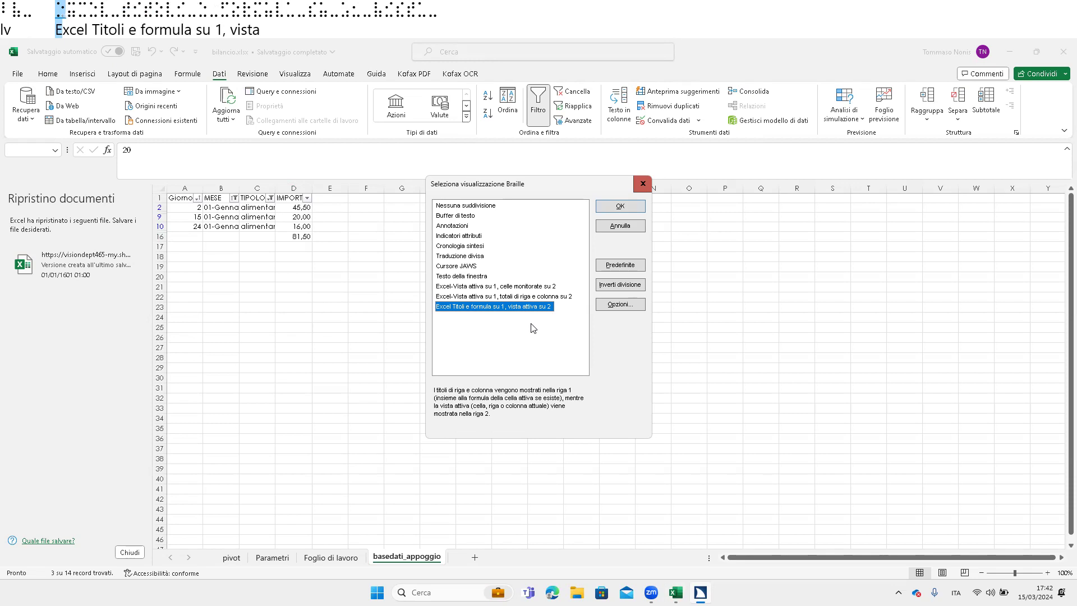
pyautogui.press('Return')
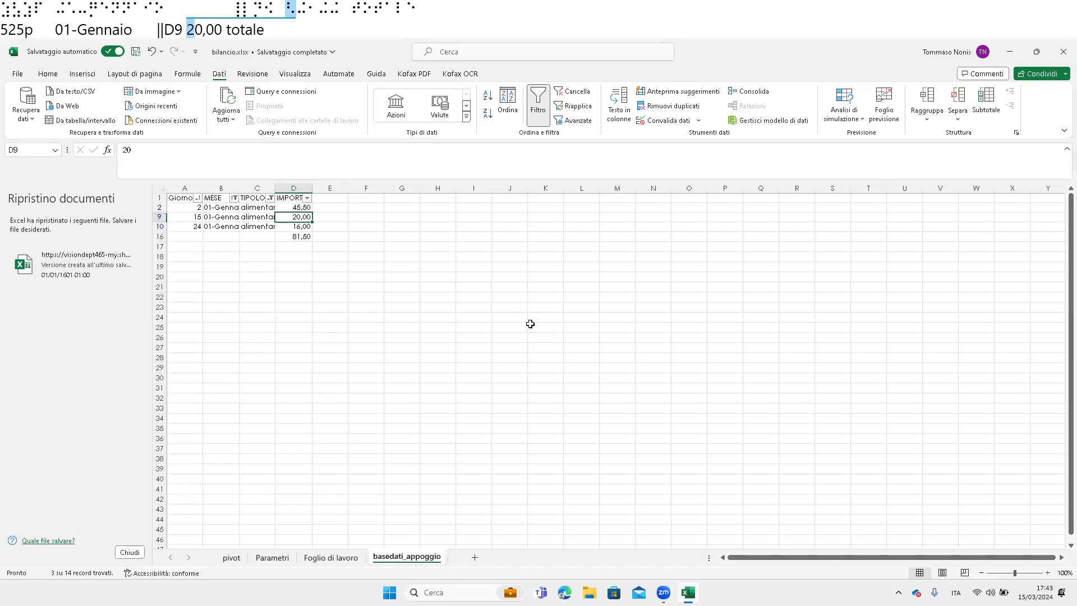
pyautogui.press('Down')
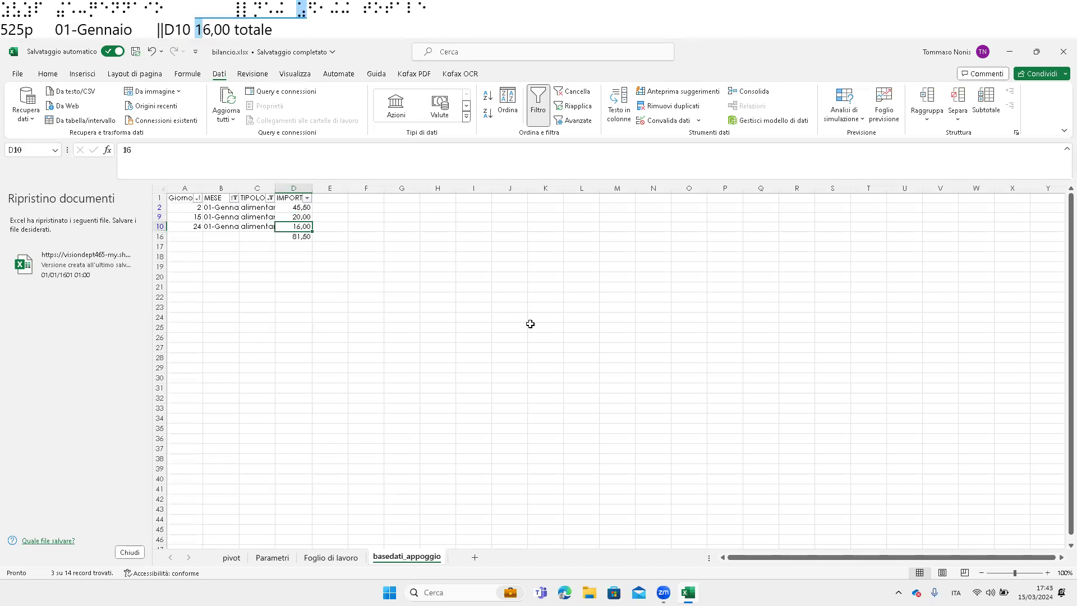
pyautogui.press('Right')
pyautogui.press('Left')
pyautogui.press('Left')
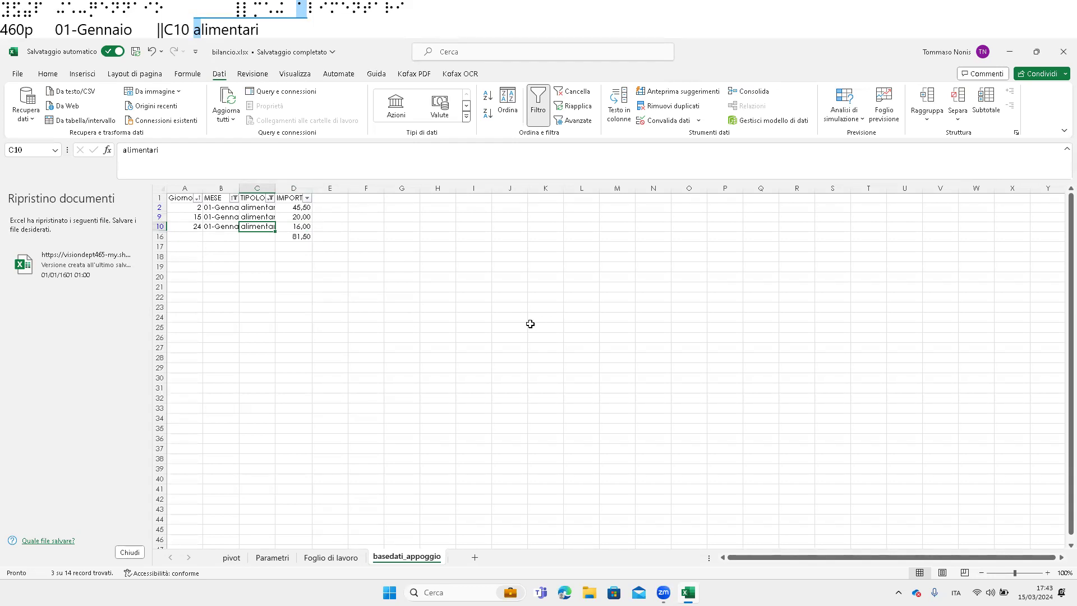
pyautogui.press('Down')
pyautogui.press('Up')
pyautogui.press('Up')
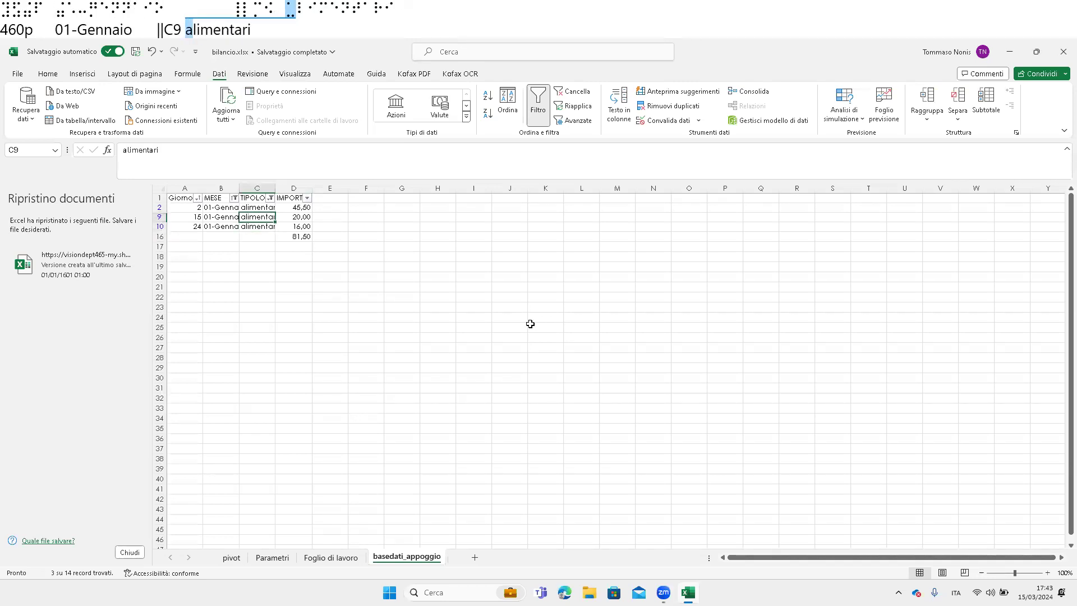